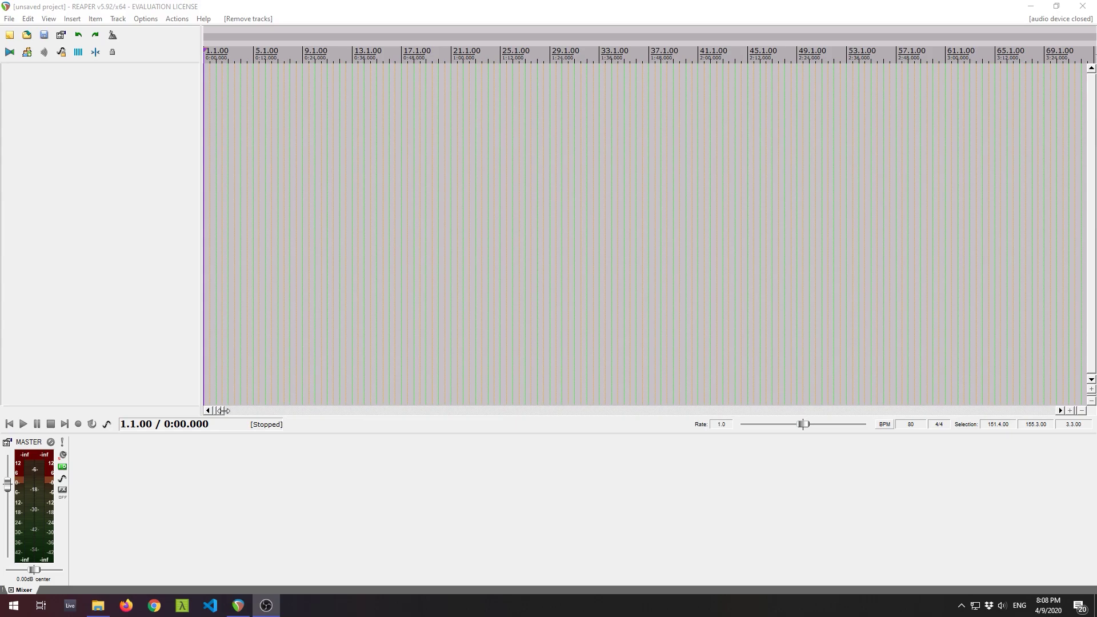
Switch to VLC media player and listen to Ryuichi Sakamoto's "amore".
scroll(223, 410, down, 4)
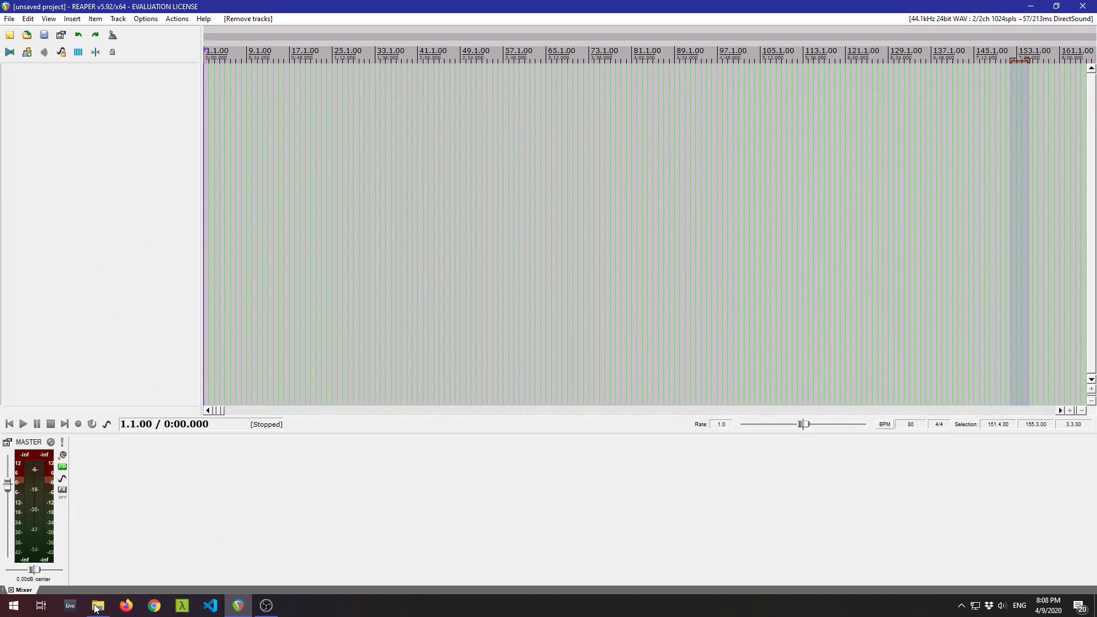
mouse_move(101, 612)
click(101, 613)
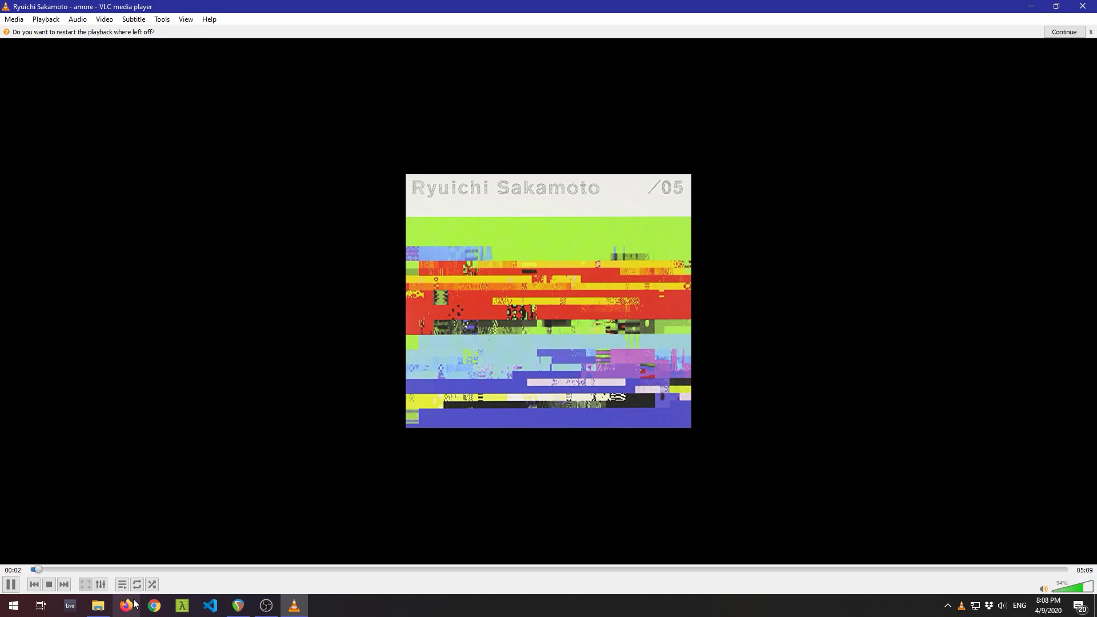
mouse_move(238, 607)
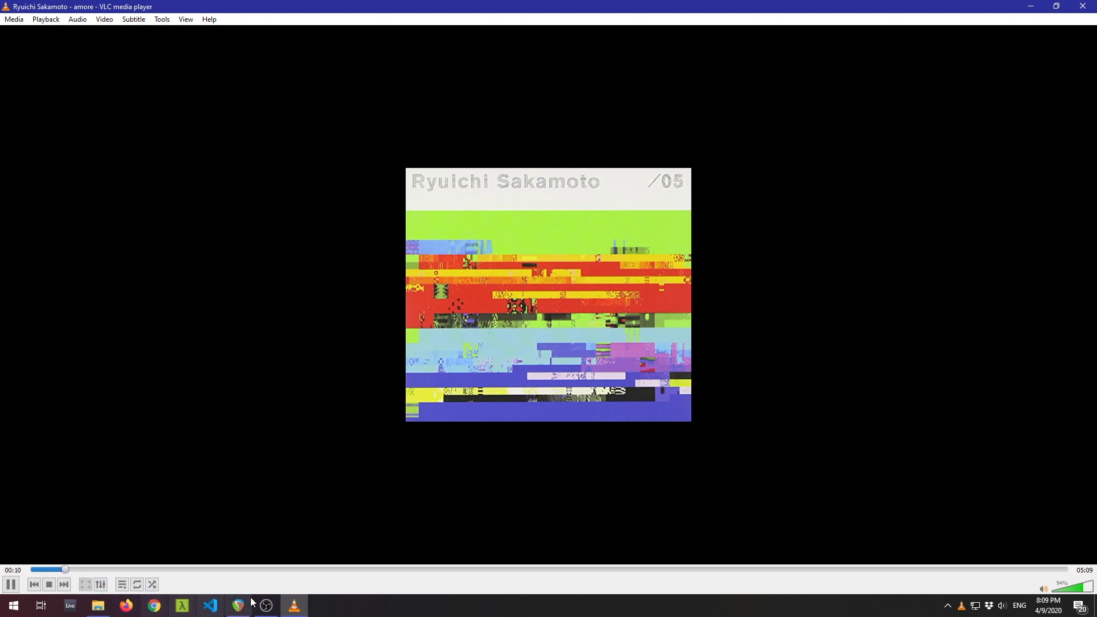
Switch to REAPER, tap the project tempo to 140 BPM in time with the song, and close the VLC playback.
click(237, 612)
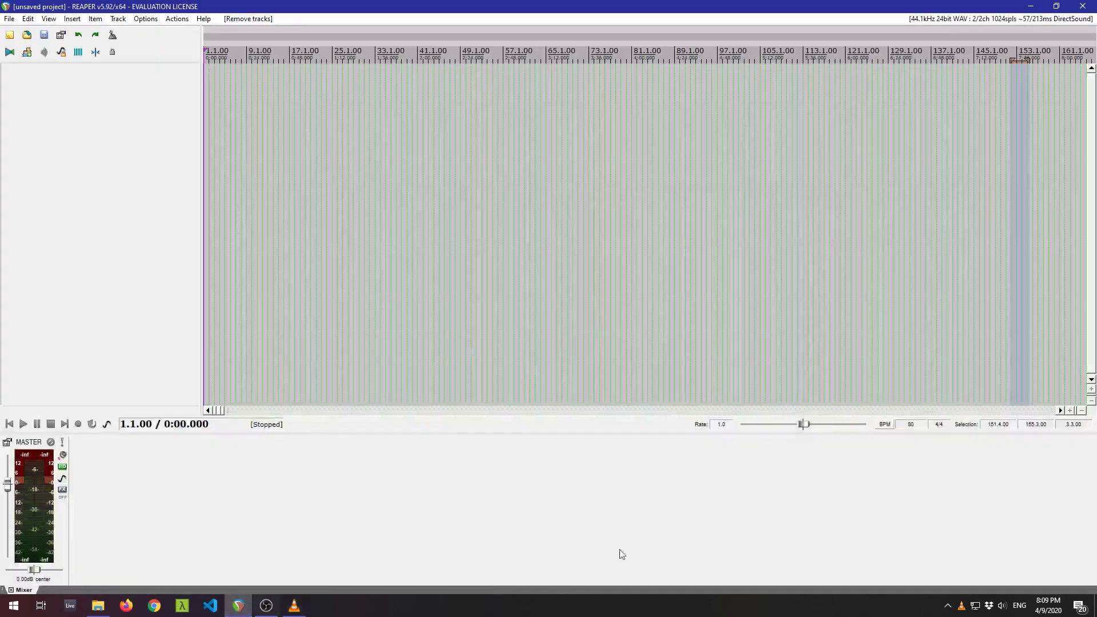
click(885, 428)
click(885, 428)
click(884, 428)
click(884, 429)
click(883, 429)
click(883, 428)
click(884, 428)
click(885, 428)
click(885, 428)
click(885, 427)
click(886, 428)
click(886, 428)
click(887, 427)
click(887, 427)
click(886, 427)
click(887, 427)
click(886, 427)
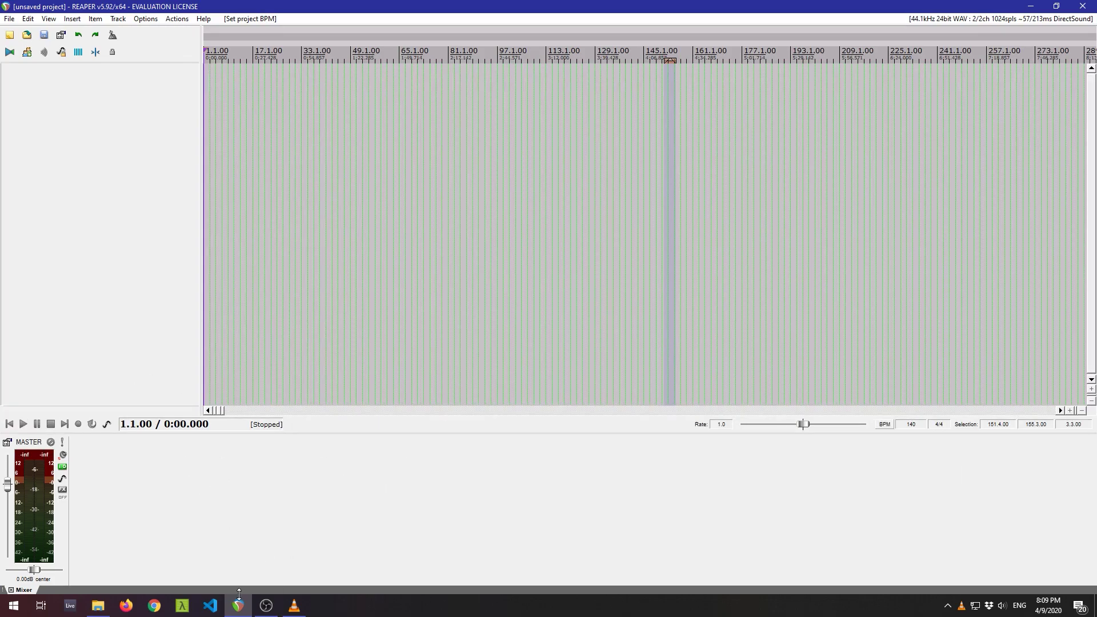
click(294, 606)
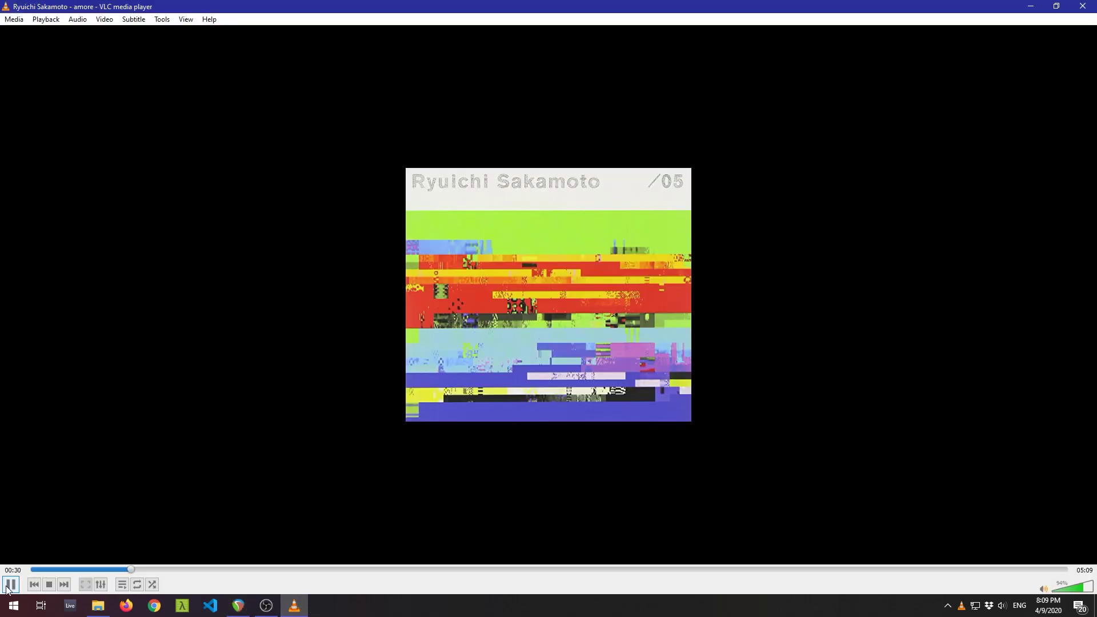
click(1091, 4)
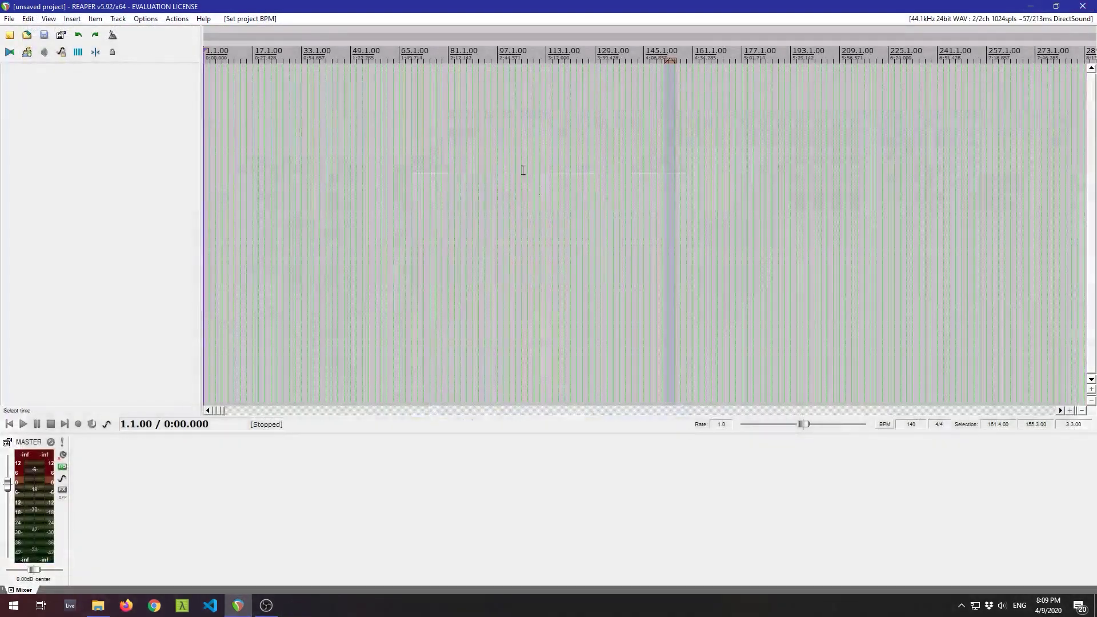
Add a new track and import the media file 03-ryuichi_sakamoto-amore-jrp.mp3 onto it.
right_click(107, 123)
click(155, 129)
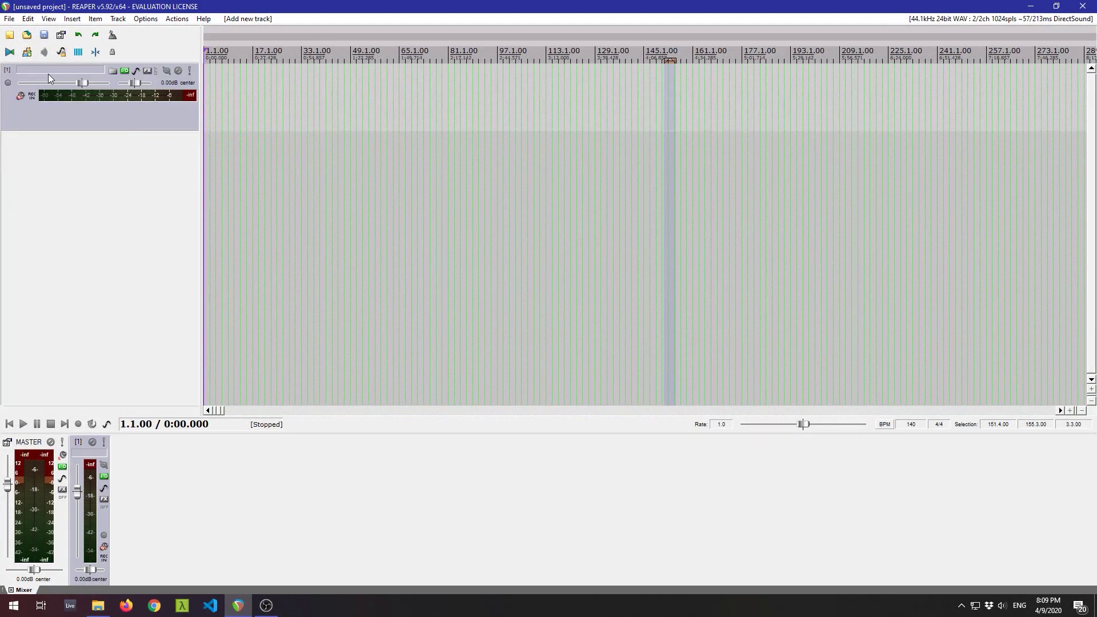
click(72, 19)
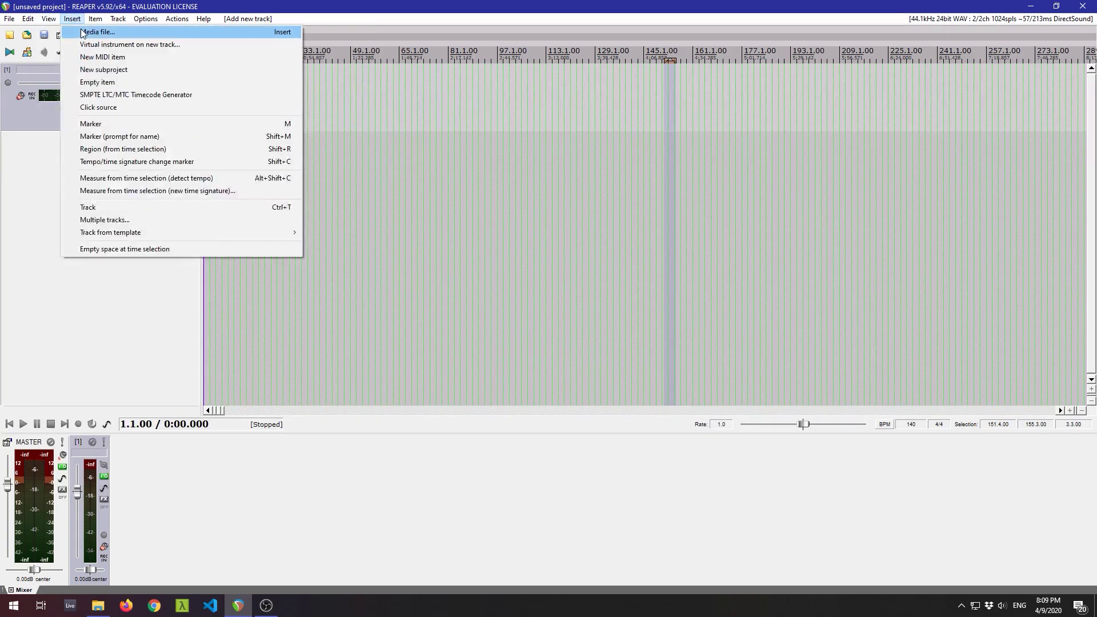
click(91, 32)
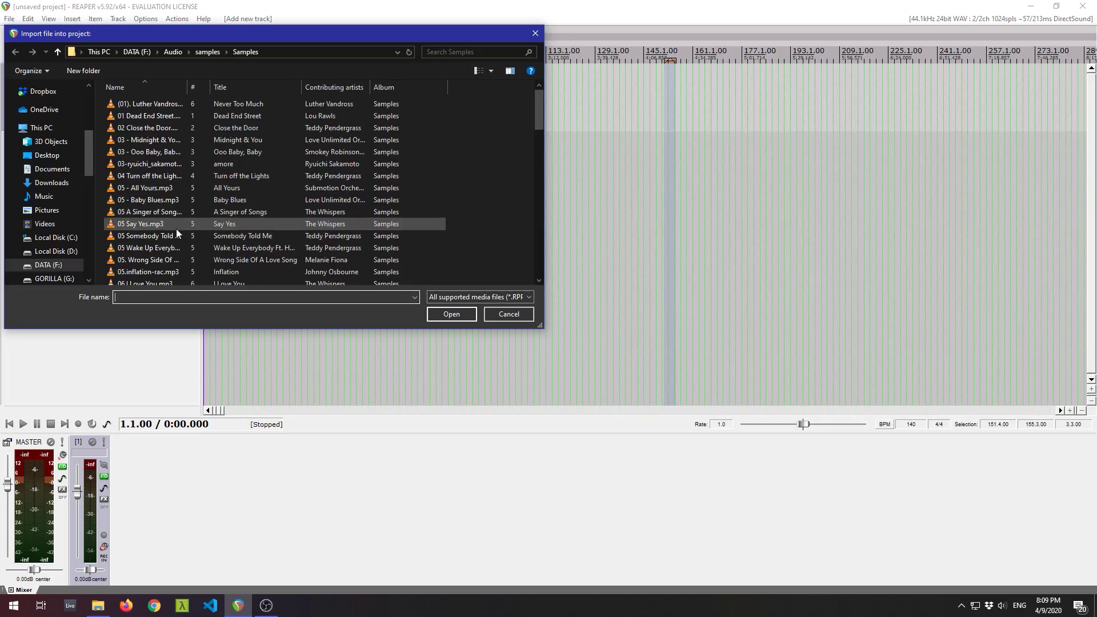
click(213, 163)
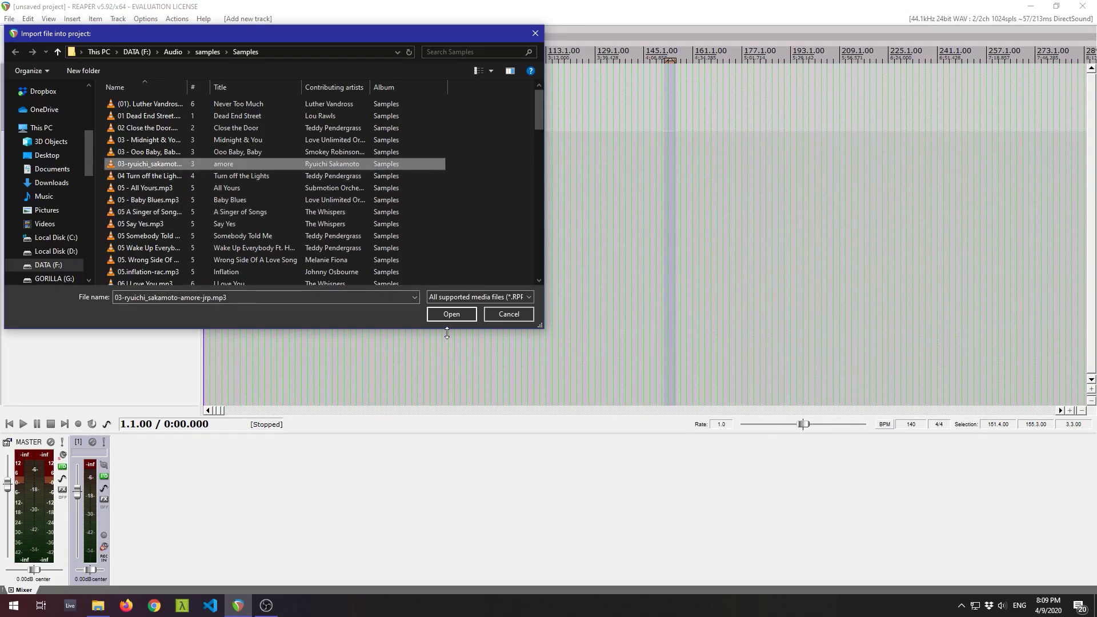
click(451, 314)
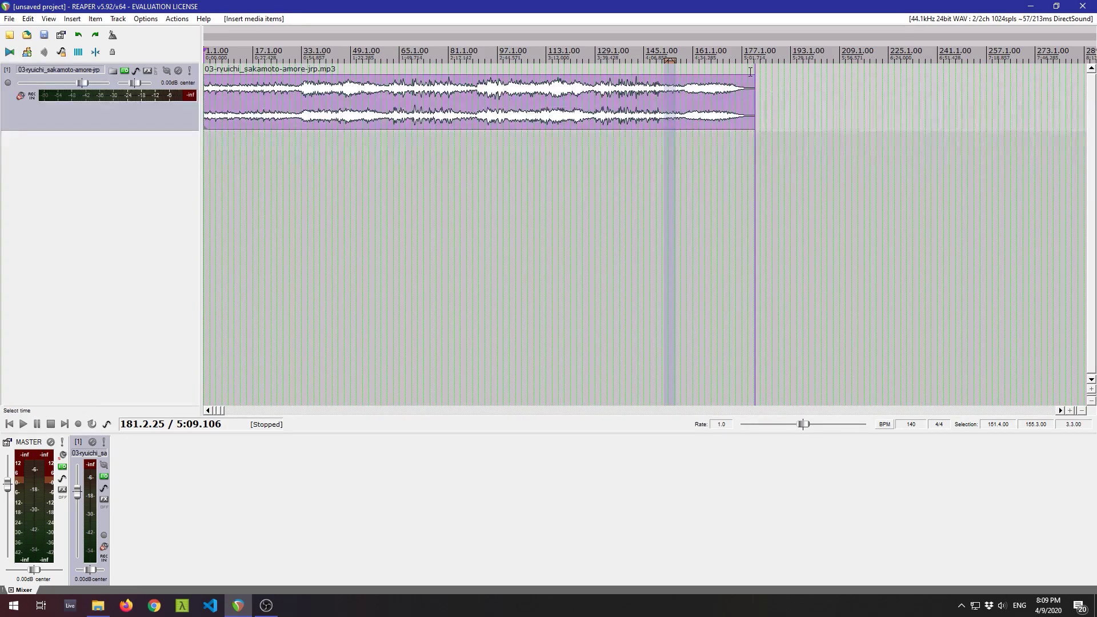
Set the time selection from 1.1.00 to 3.1.00 and briefly play the start of the song.
click(209, 171)
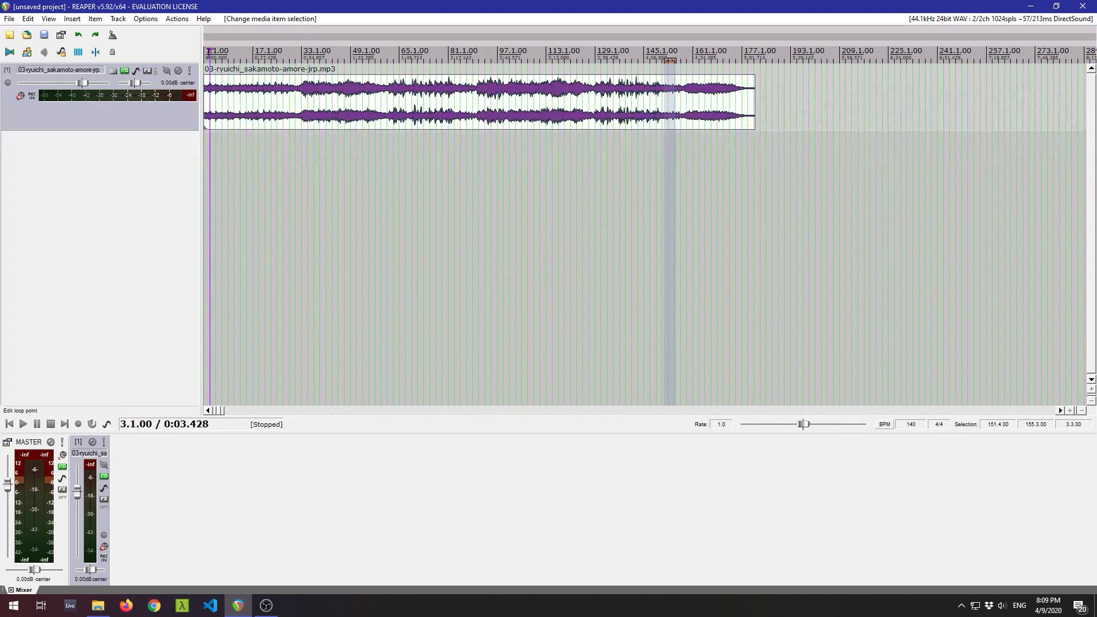
drag(209, 52, 202, 51)
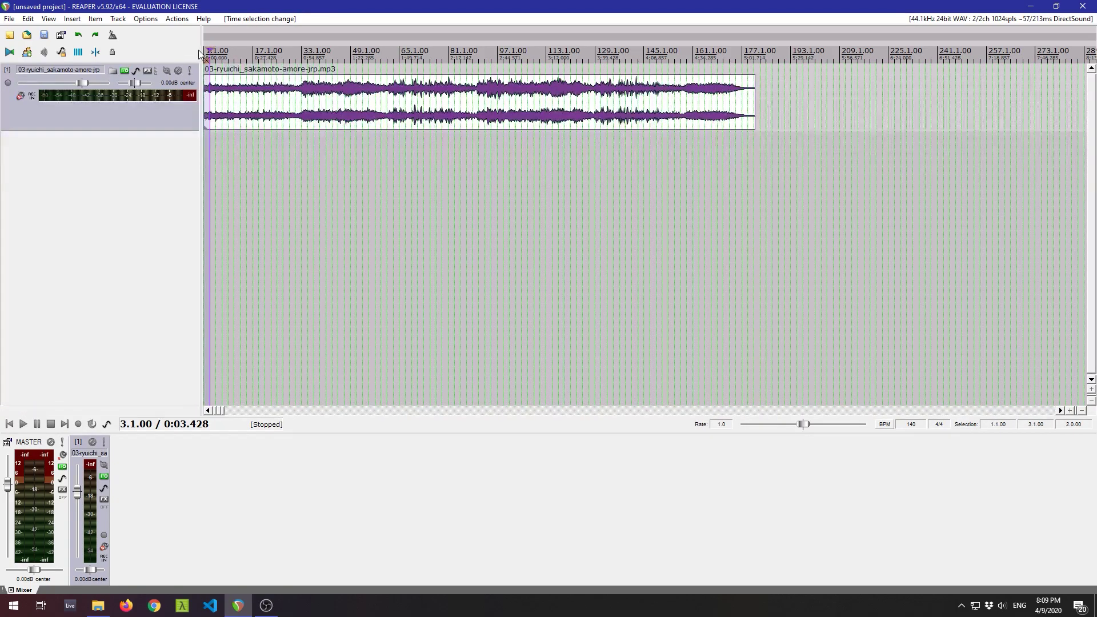
key(space)
key(space)
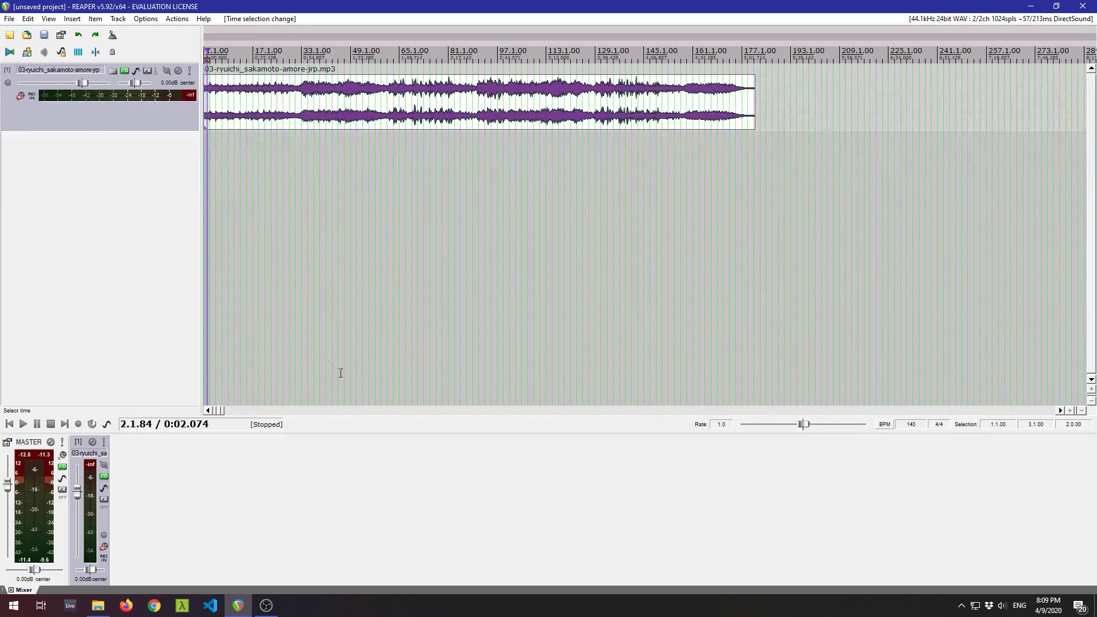
Extend the time selection to run from 1.1.00 to 9.1.00 and play the song from its beginning.
mouse_move(223, 410)
mouse_down()
mouse_move(280, 410)
mouse_move(207, 413)
mouse_up()
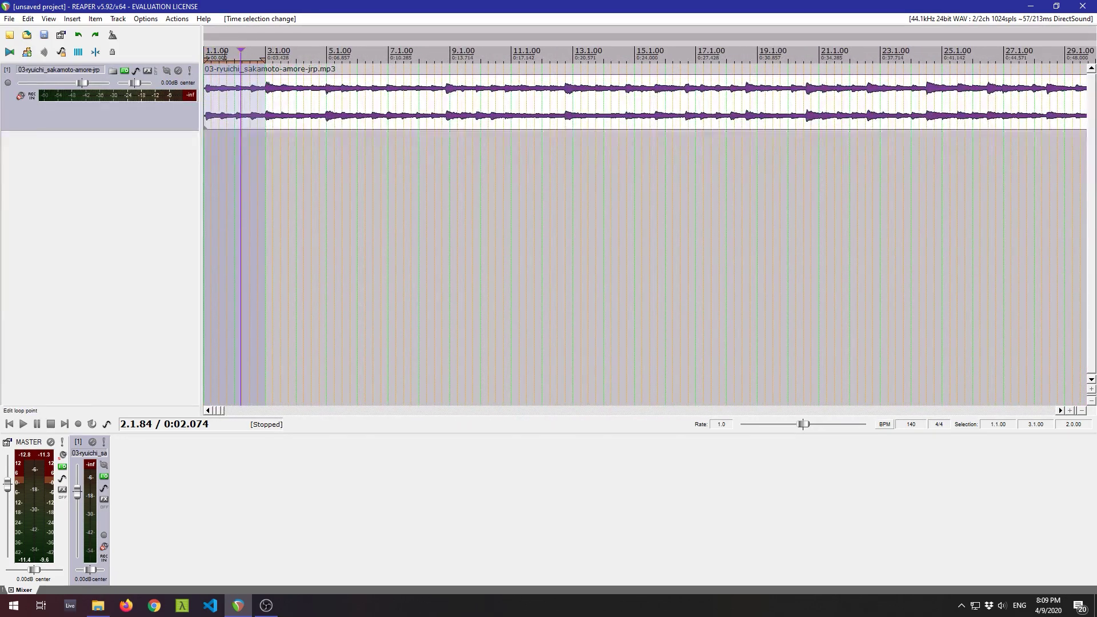
drag(239, 52, 452, 62)
key(space)
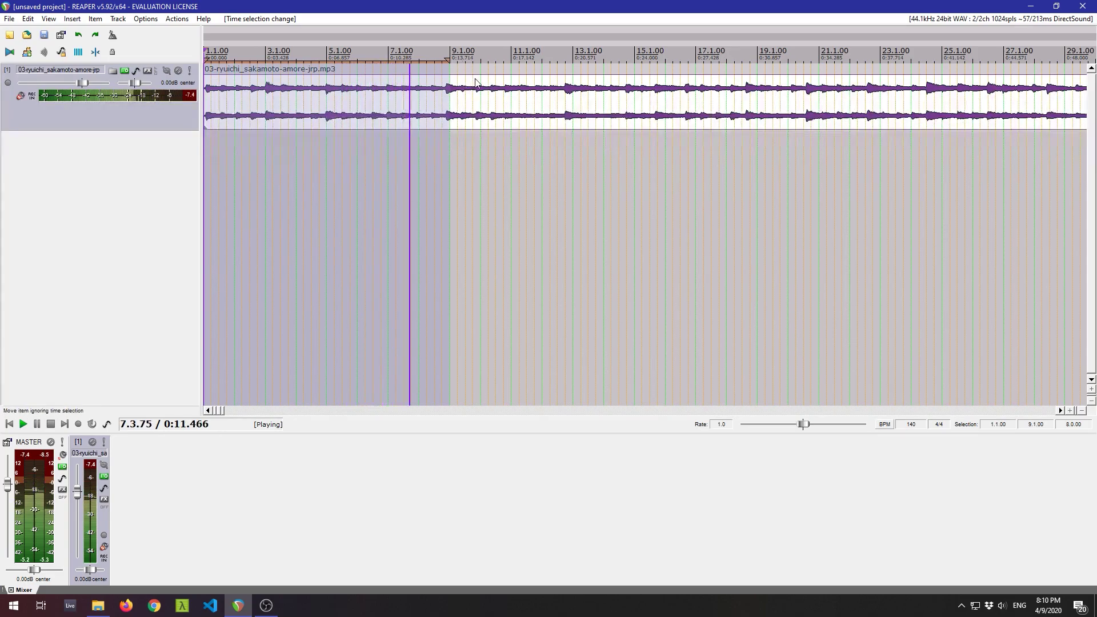
key(space)
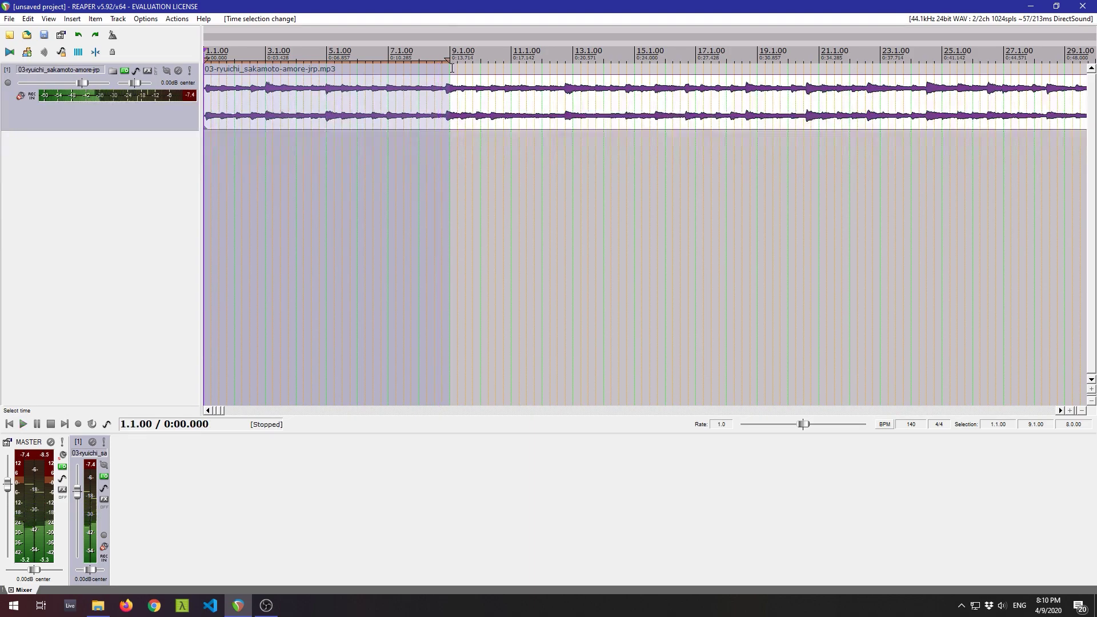
key(space)
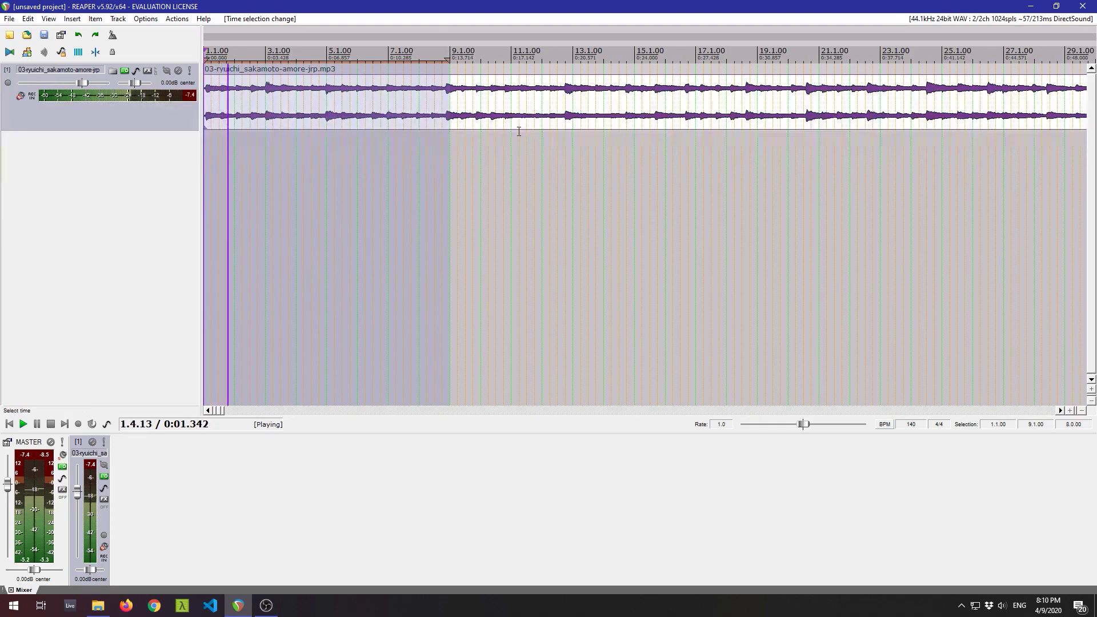
key(space)
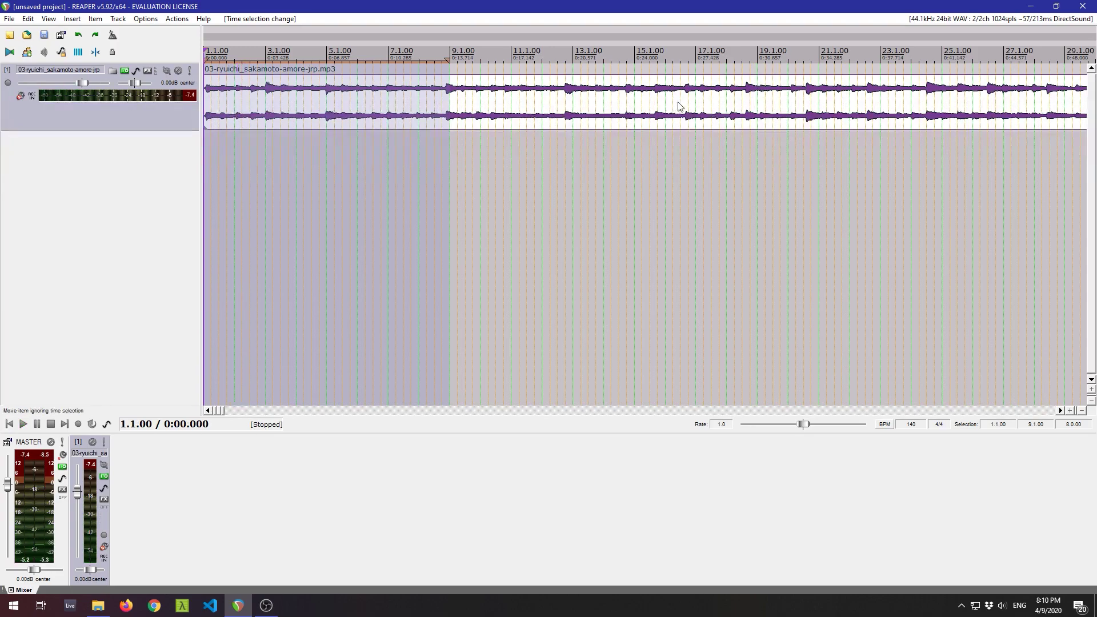
key(space)
key(space)
Audition the song from 20.3.00 and from the louder section starting at 33.1.00.
click(803, 106)
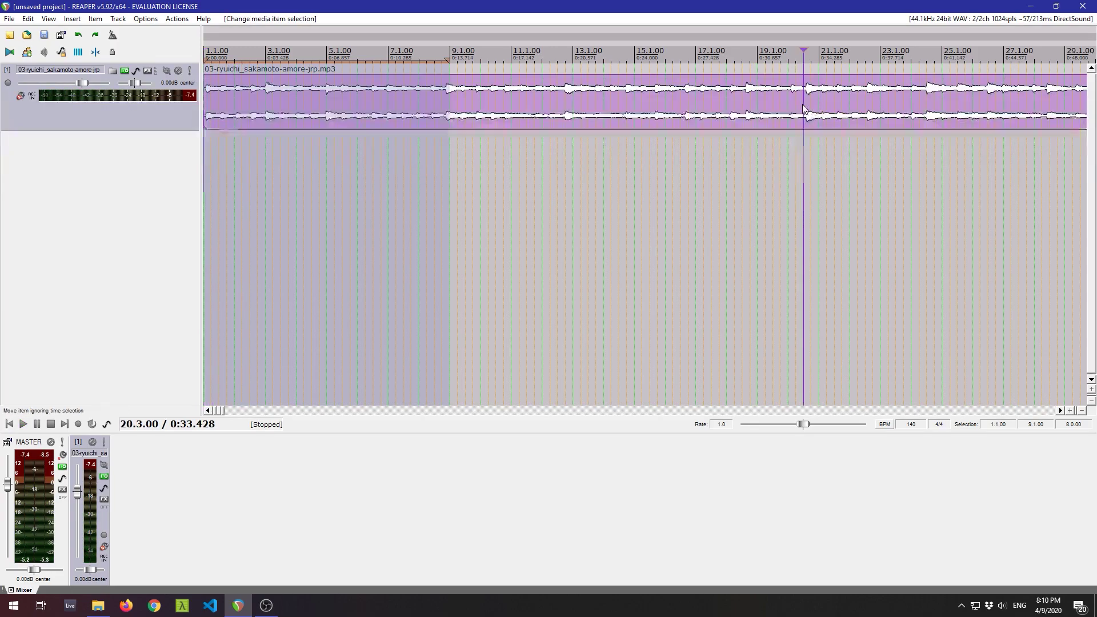
key(space)
key(space)
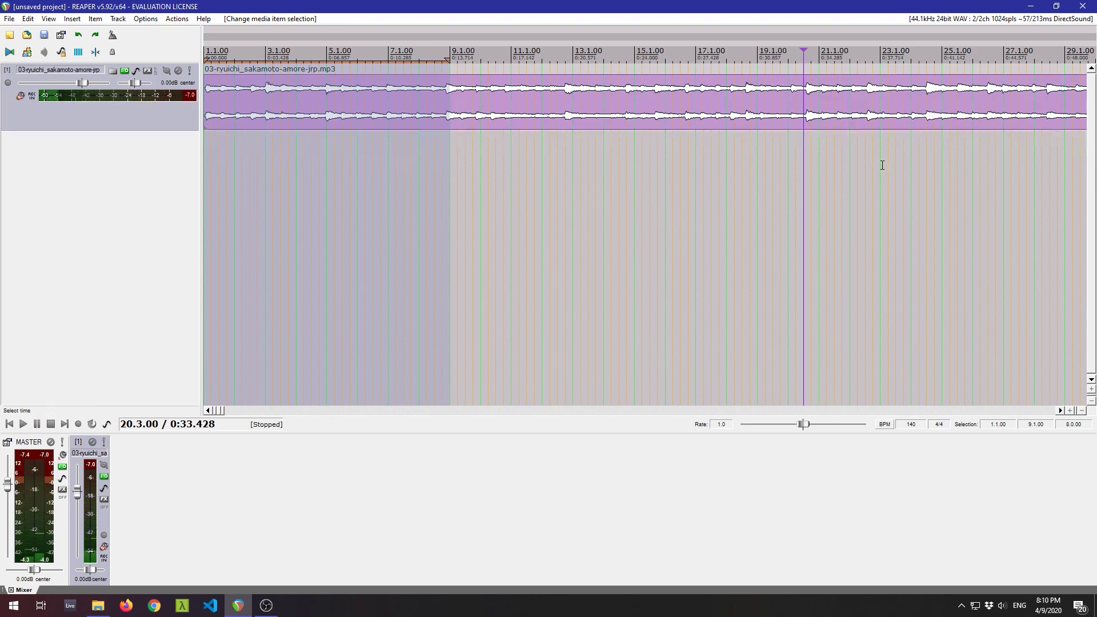
scroll(883, 165, down, 5)
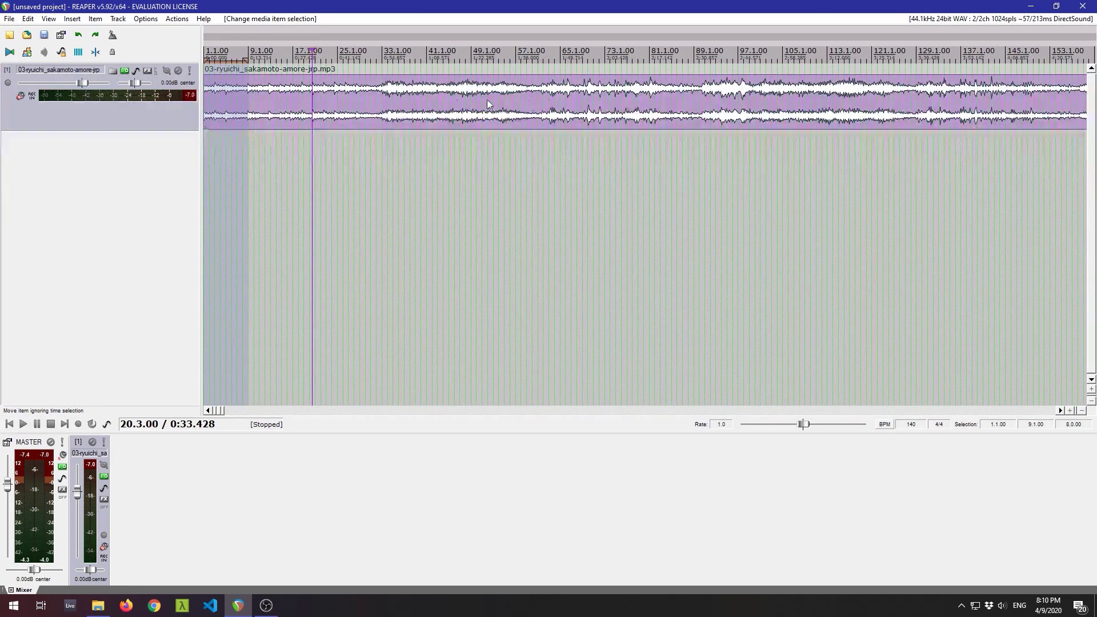
click(383, 94)
key(space)
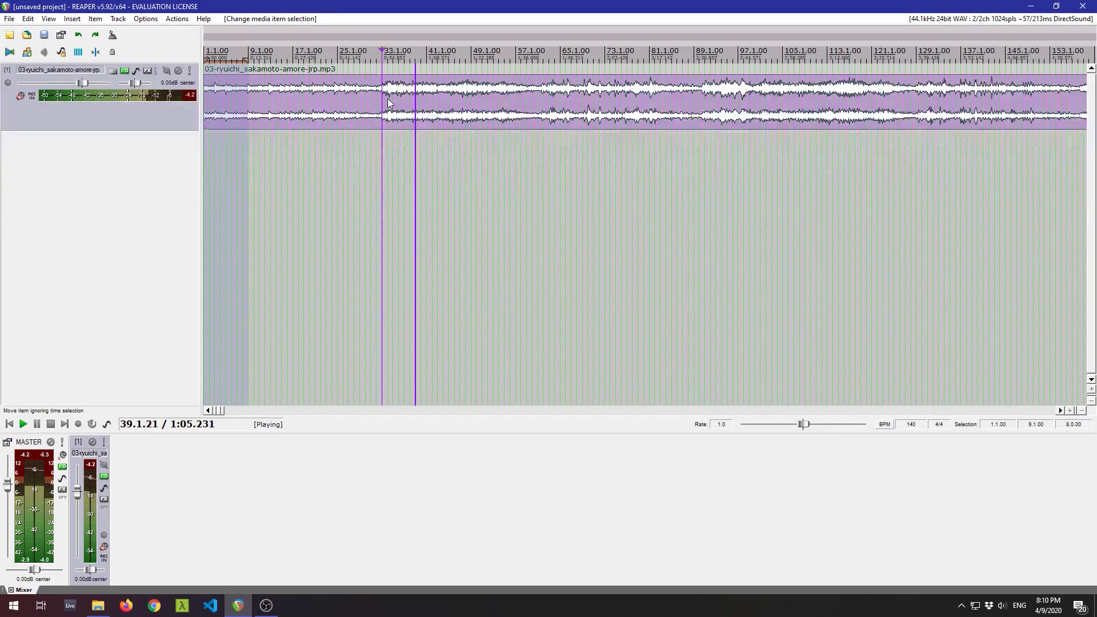
key(space)
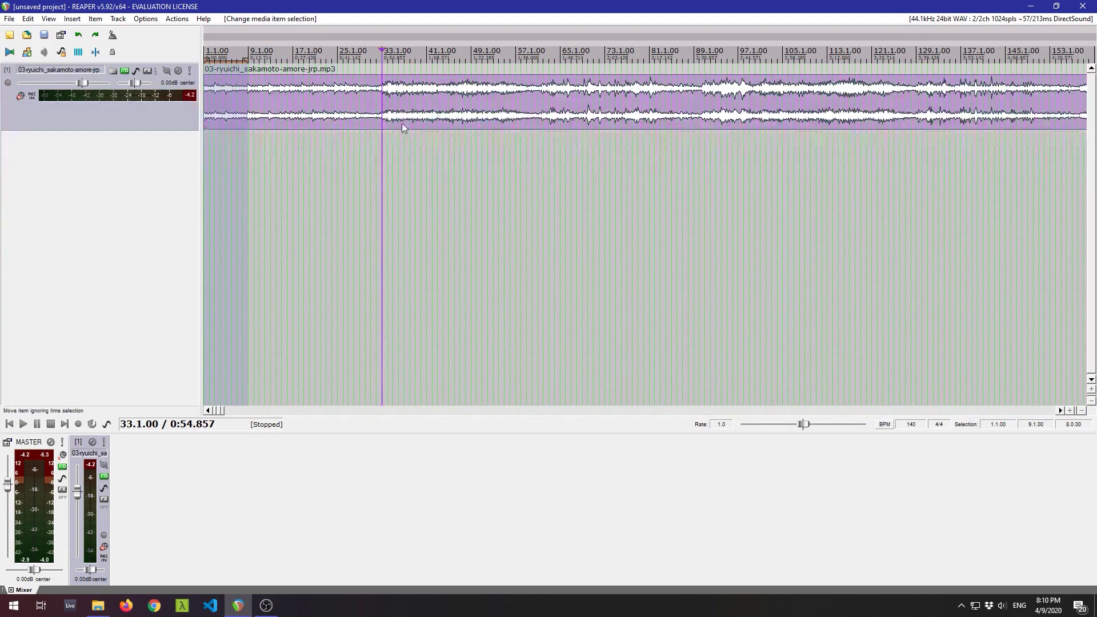
Set the project tempo to 116 BPM and play the slowed song from 3.4.00.
mouse_move(222, 411)
mouse_down()
mouse_move(237, 410)
mouse_move(213, 410)
mouse_up()
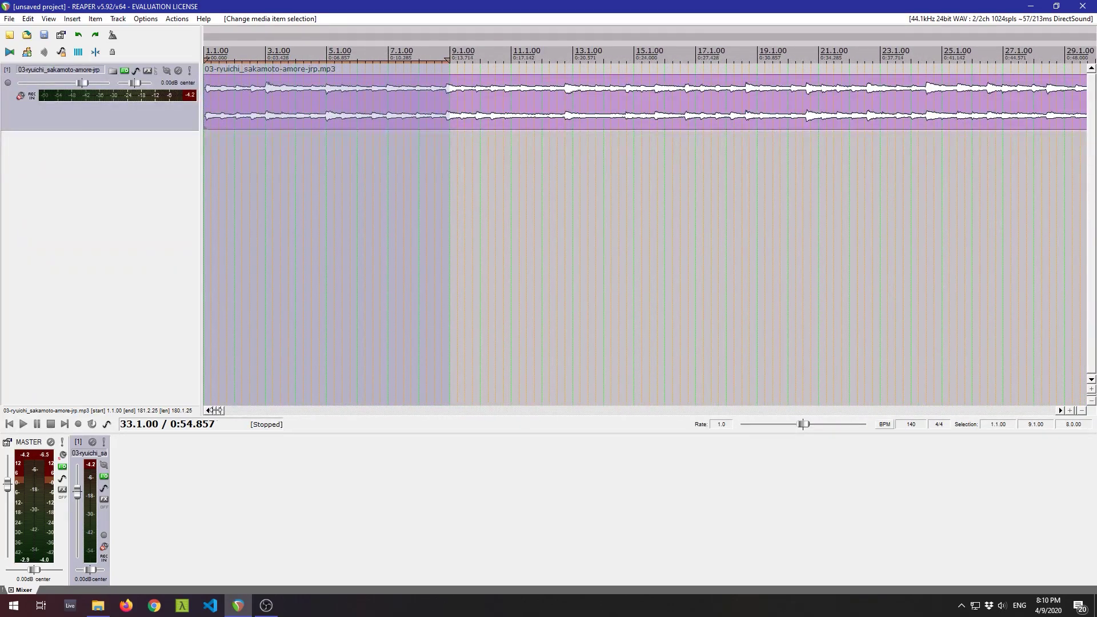
click(288, 100)
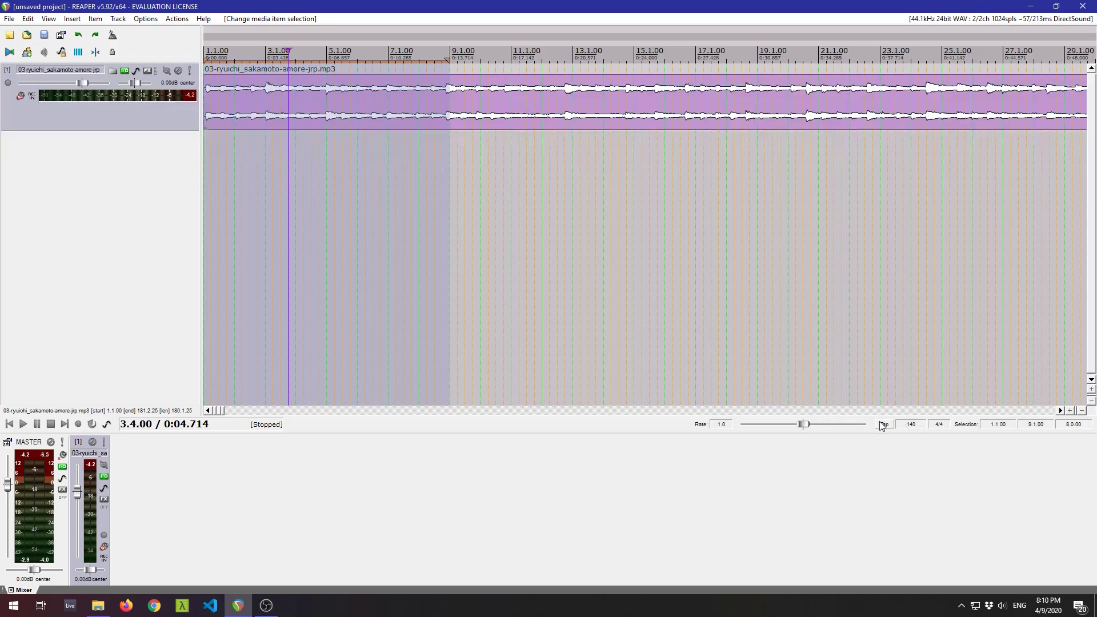
double_click(911, 424)
text(116)
key(Return)
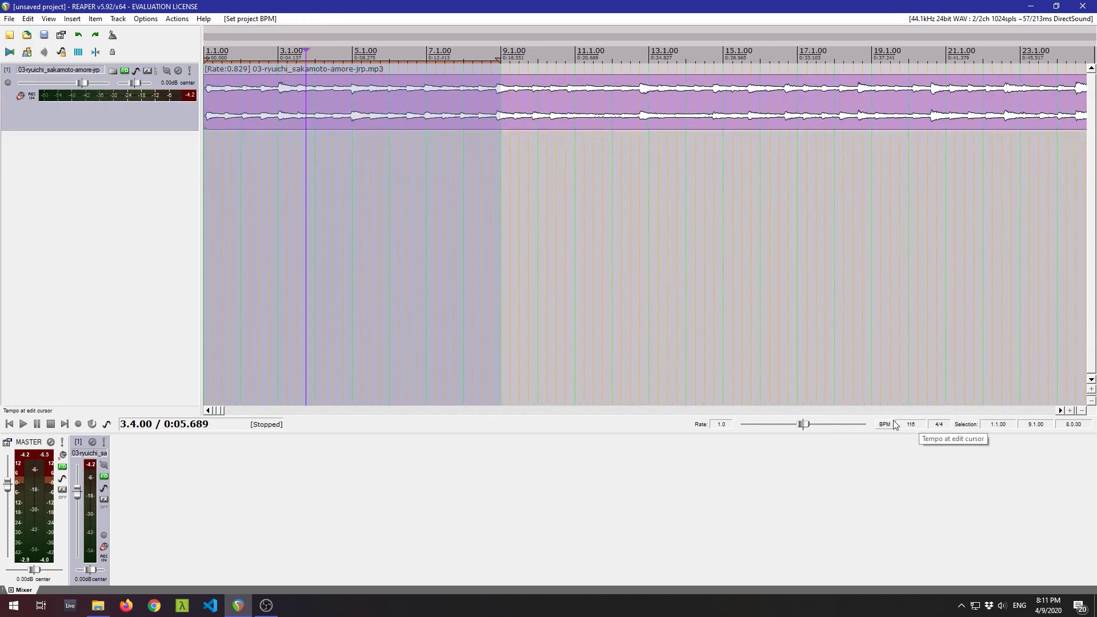
key(space)
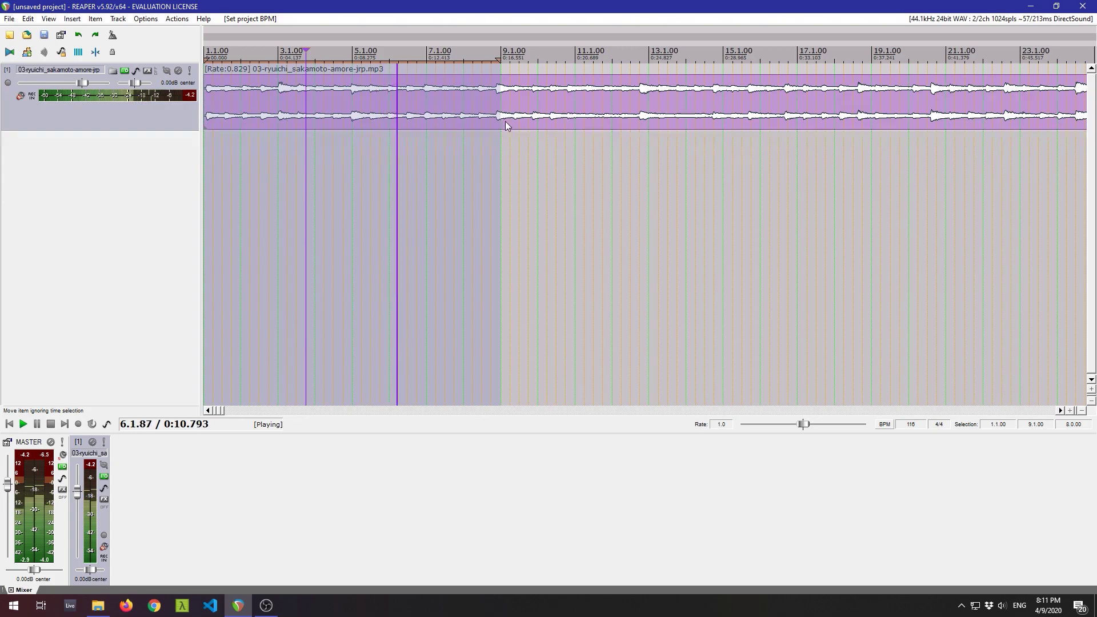
key(space)
Set the song item's pitch adjustment to -3 semitones in its item properties and play back the result.
right_click(419, 104)
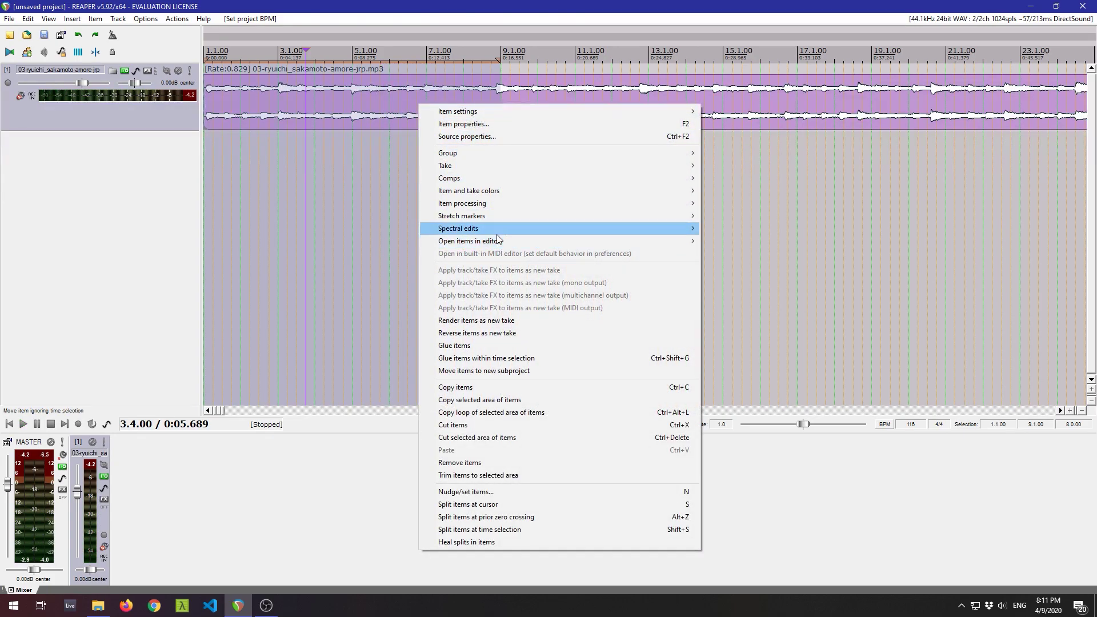
click(504, 125)
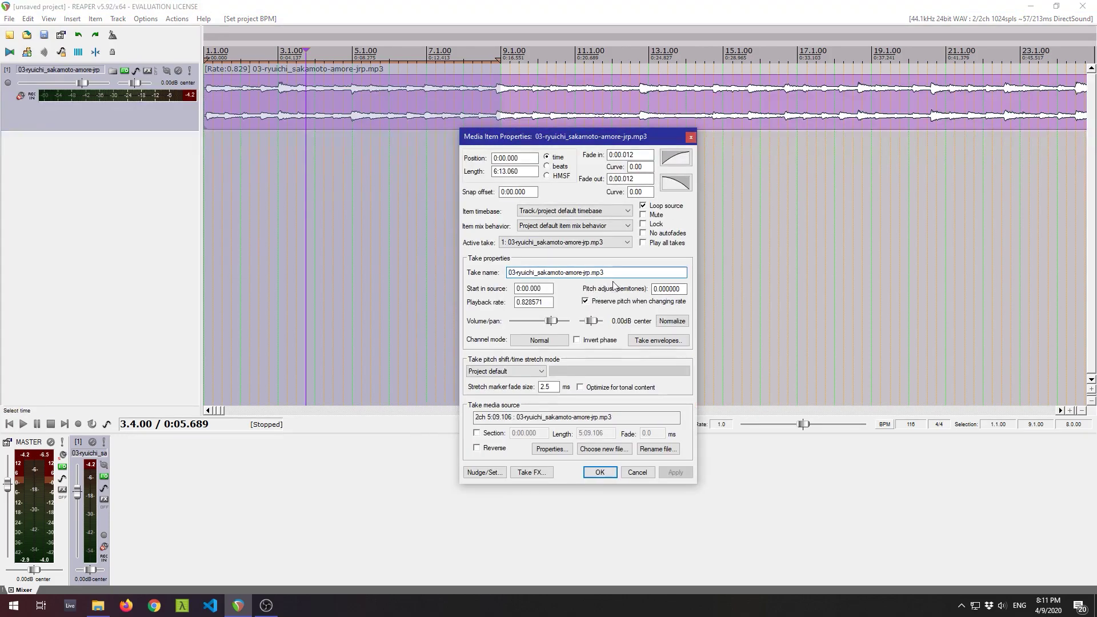
click(655, 289)
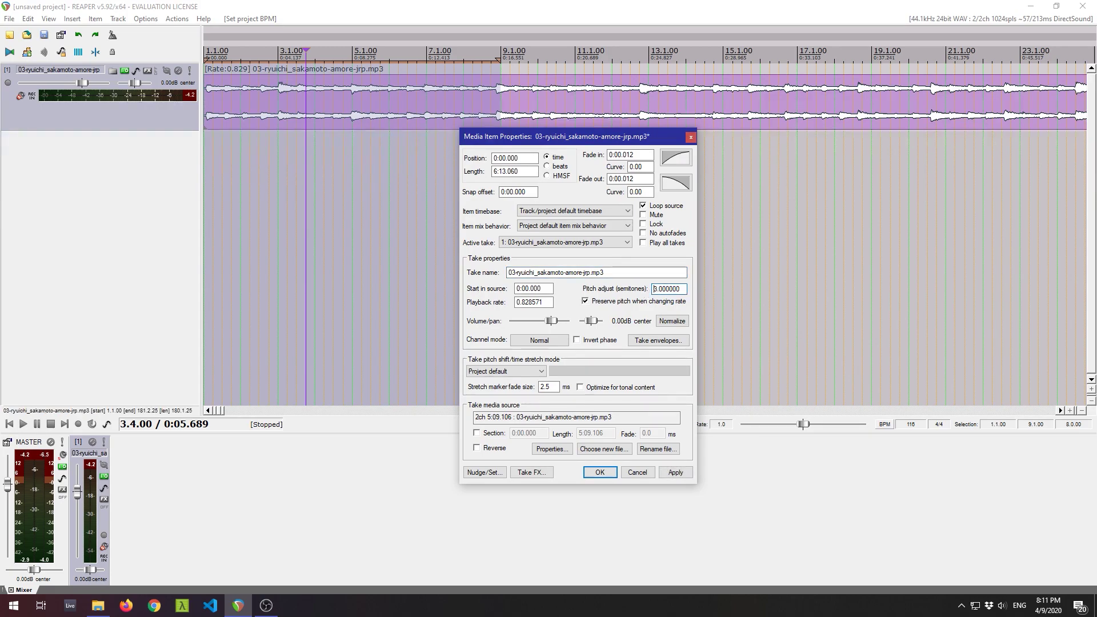
click(677, 474)
key(space)
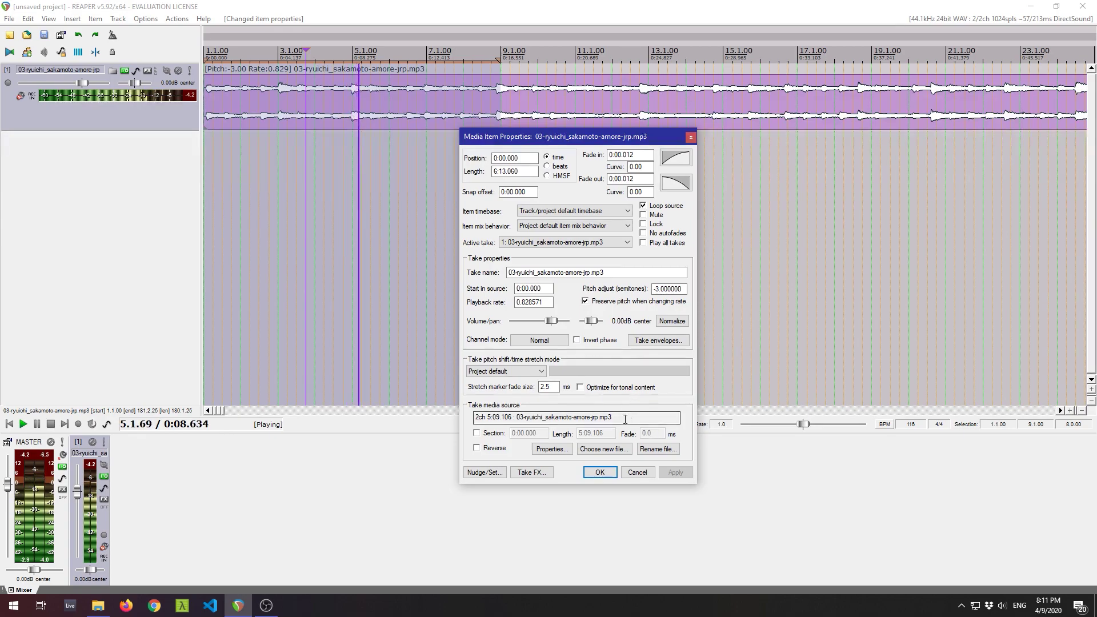
click(690, 137)
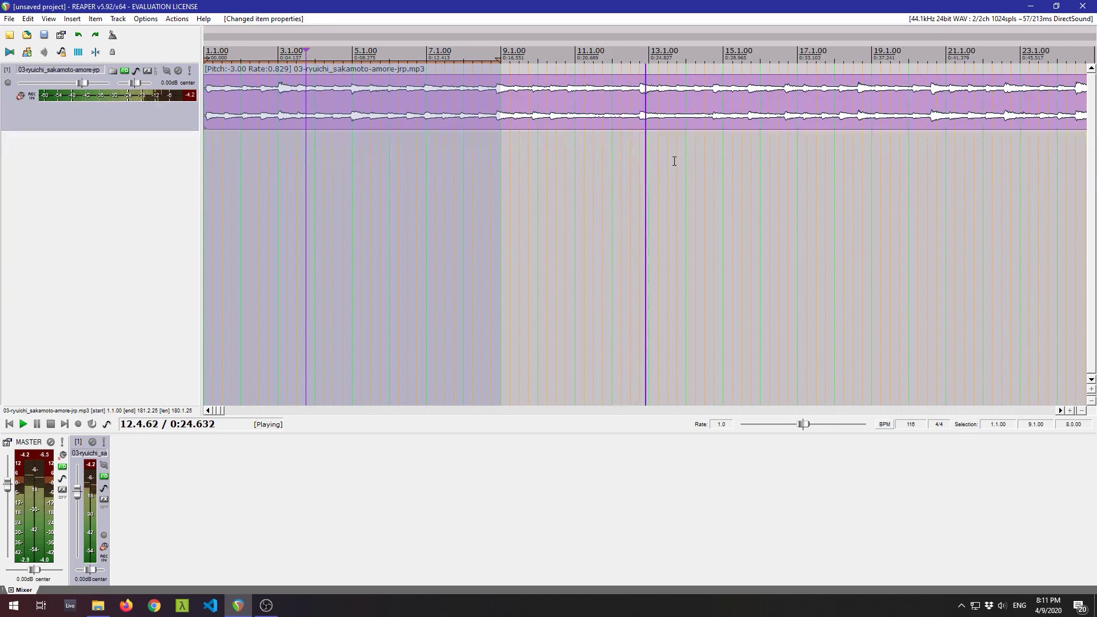
scroll(713, 213, down, 5)
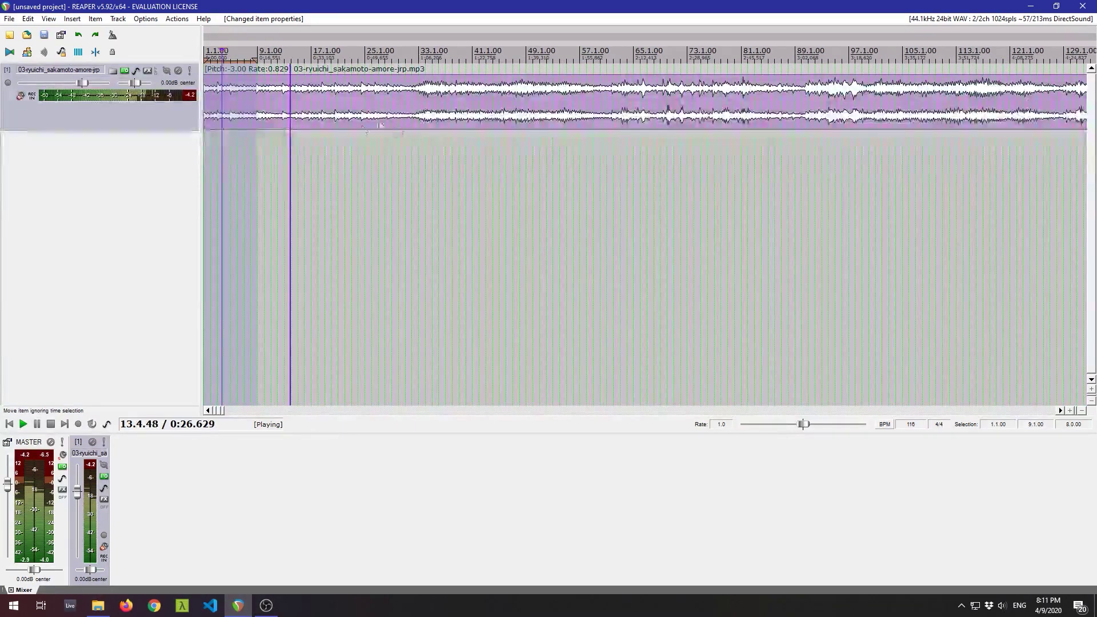
Play the song from 33.1.00 and lower its track volume to about -5.68 dB.
click(416, 94)
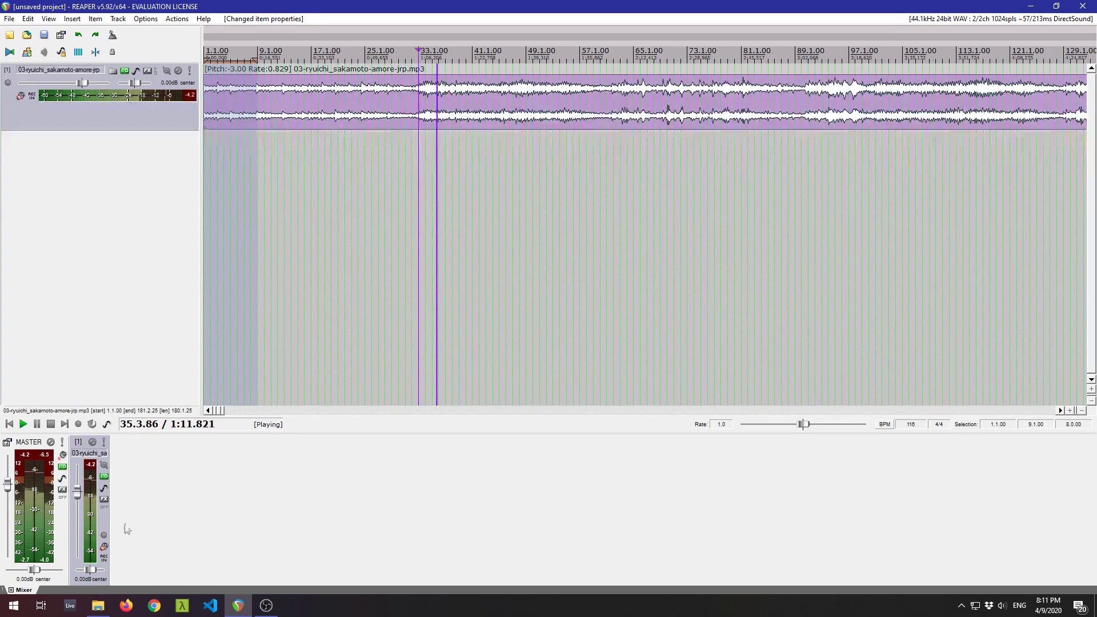
drag(78, 493, 78, 505)
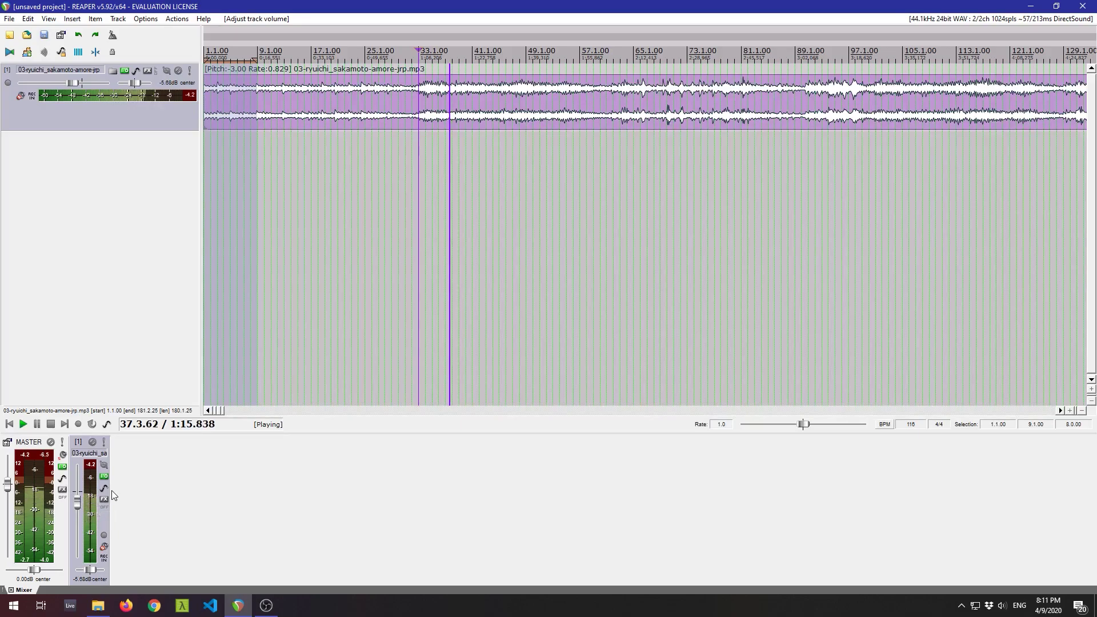
key(space)
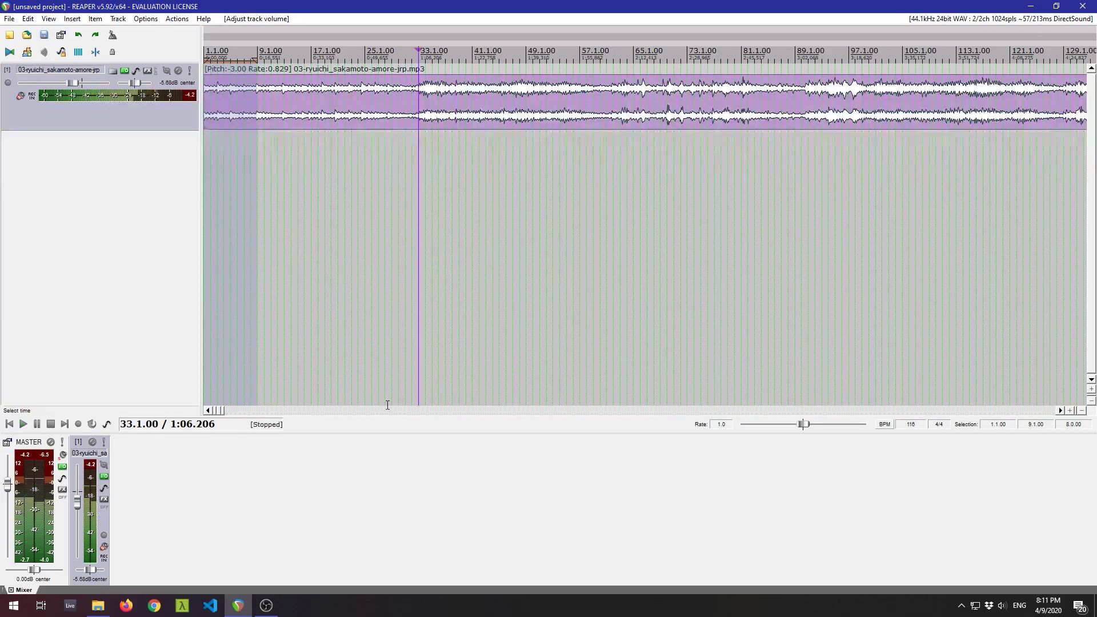
Audition the song from 8.4.09, just before the time selection's end.
click(258, 122)
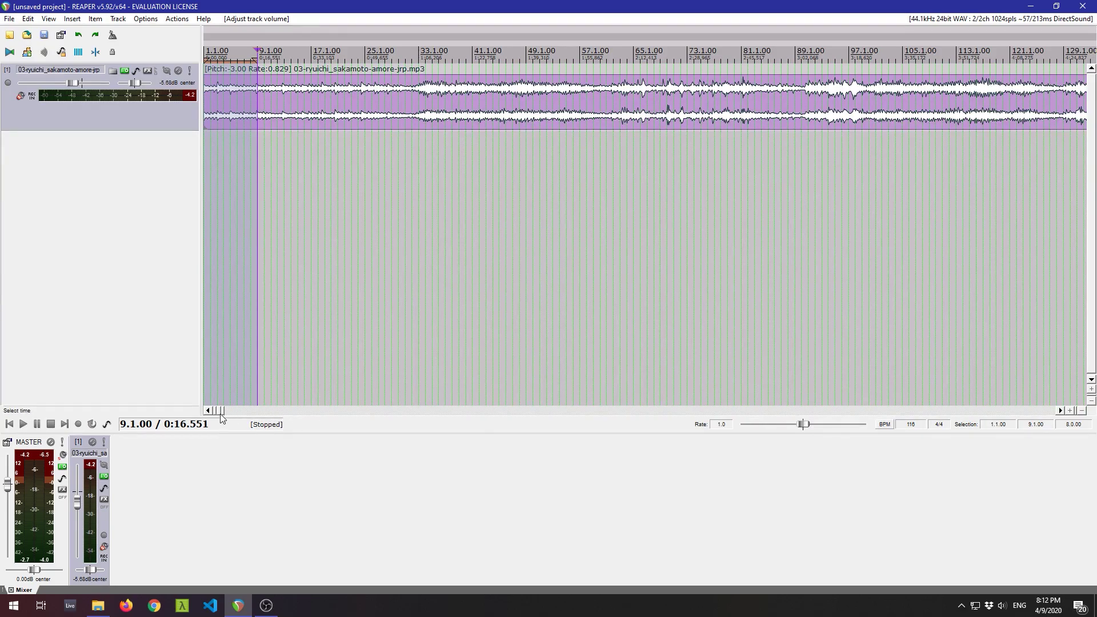
drag(223, 410, 212, 410)
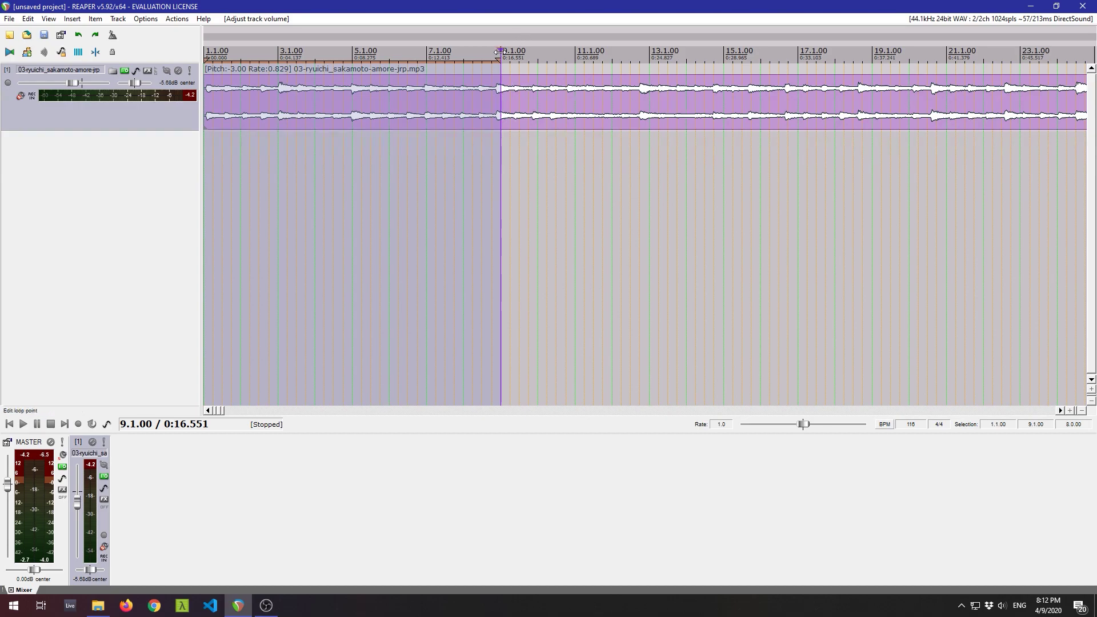
drag(501, 50, 492, 51)
key(space)
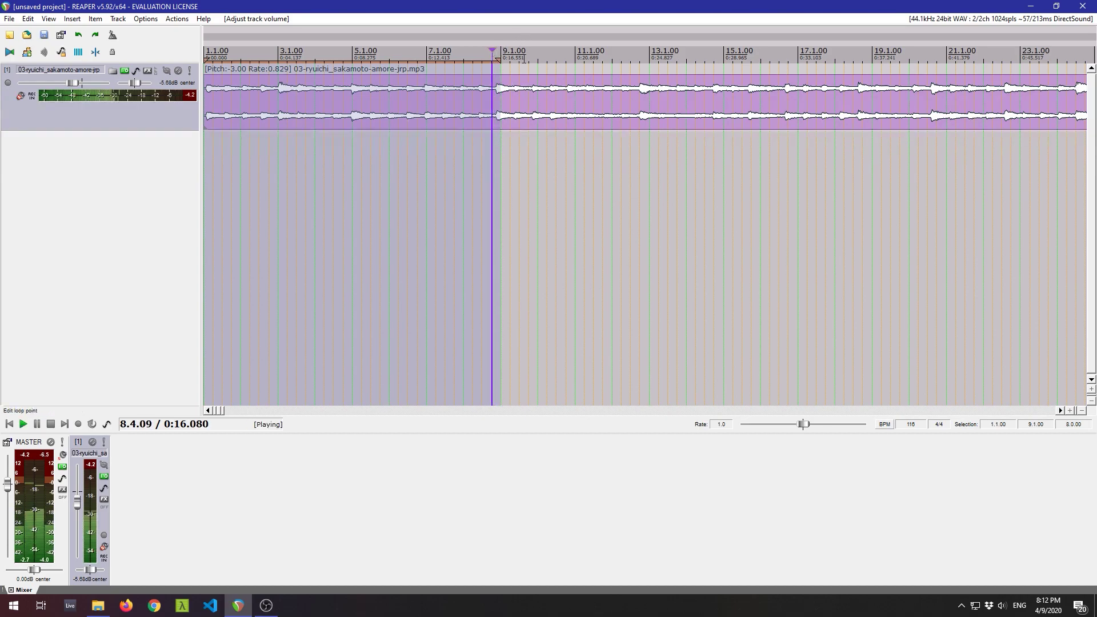
key(space)
key(space)
key(space)
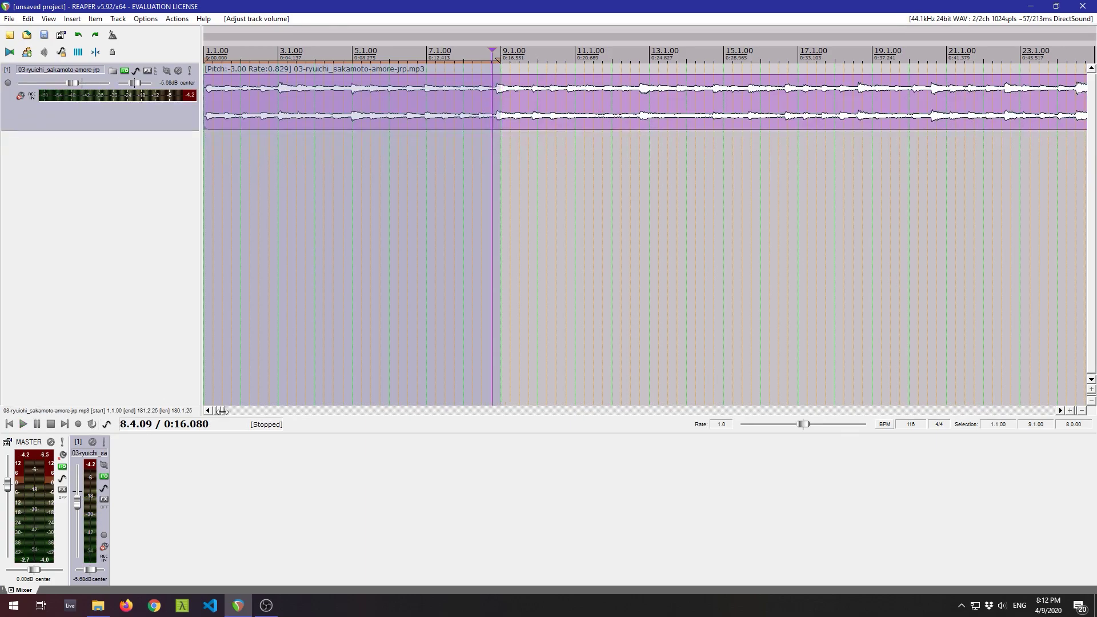
Split the song item at 8.4.51 and move the part after the split to start at 11.1.00.
scroll(225, 416, down, 8)
scroll(225, 415, up, 8)
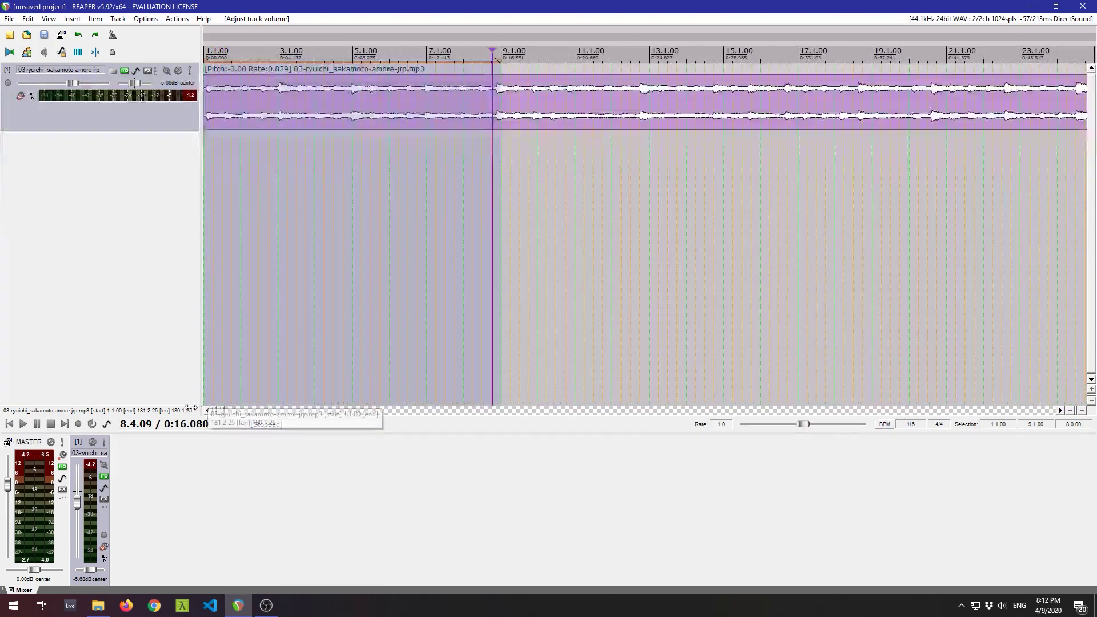
scroll(462, 118, up, 4)
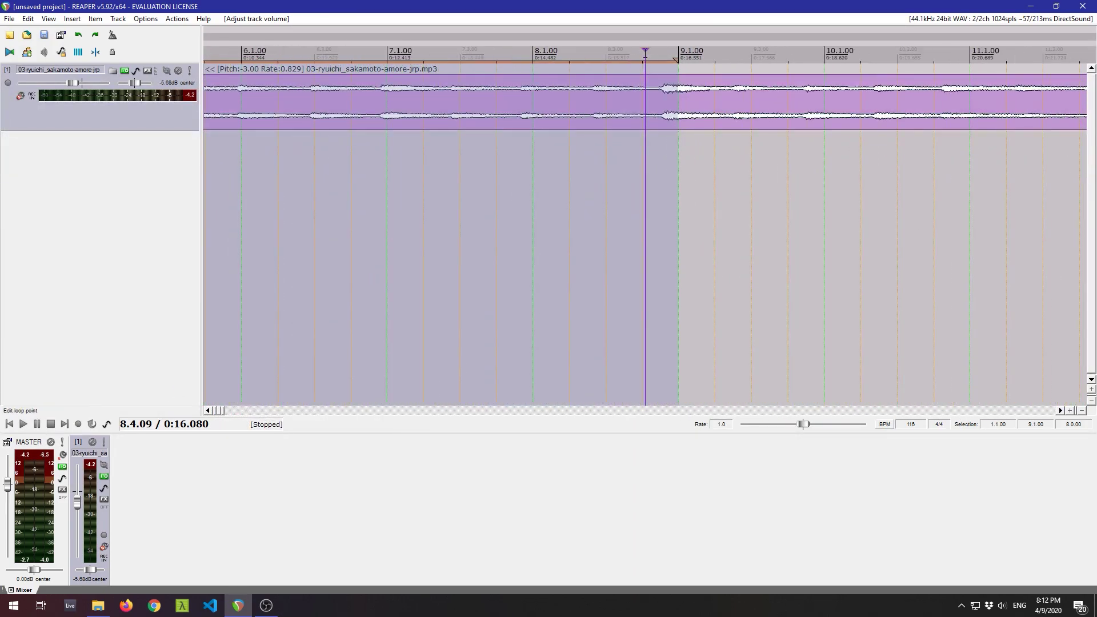
mouse_move(646, 48)
mouse_down()
mouse_move(656, 50)
mouse_move(622, 49)
mouse_move(662, 52)
mouse_up()
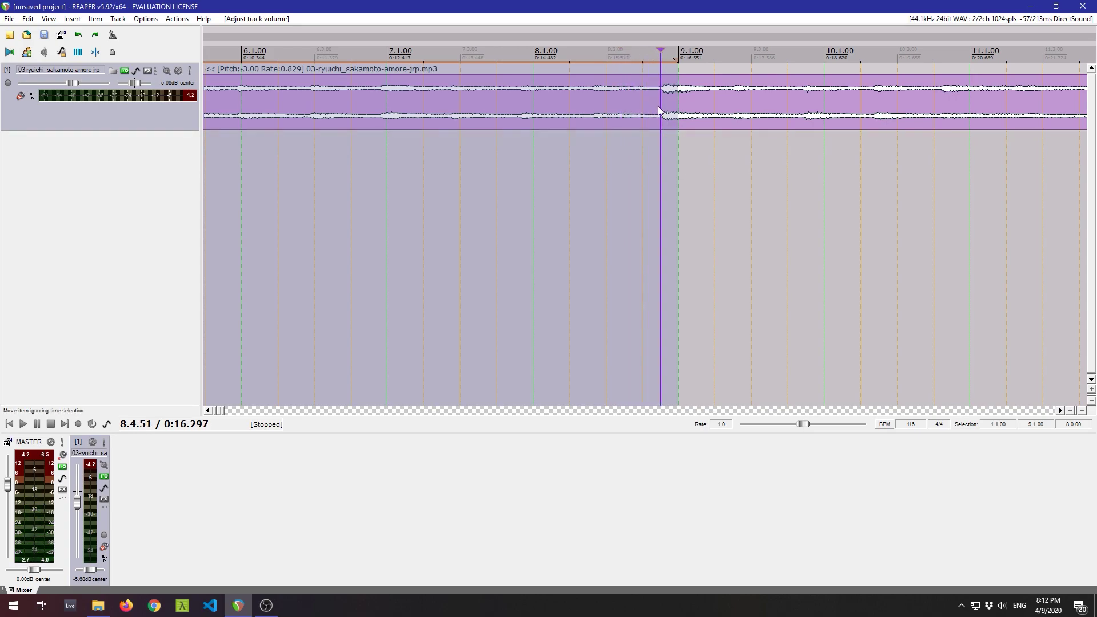
key(s)
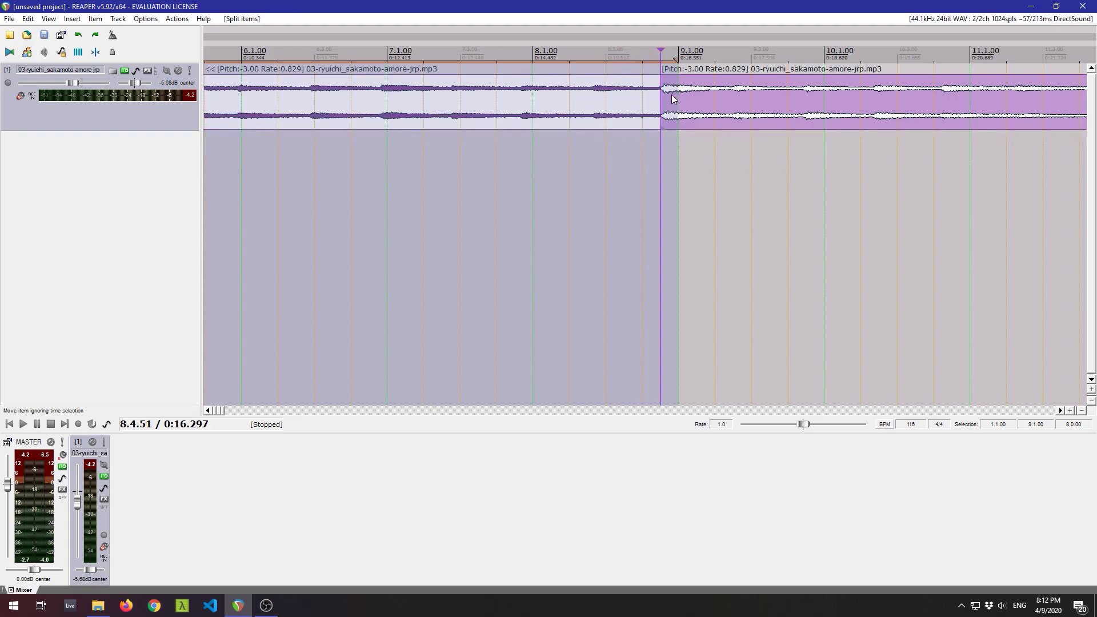
drag(688, 89, 992, 84)
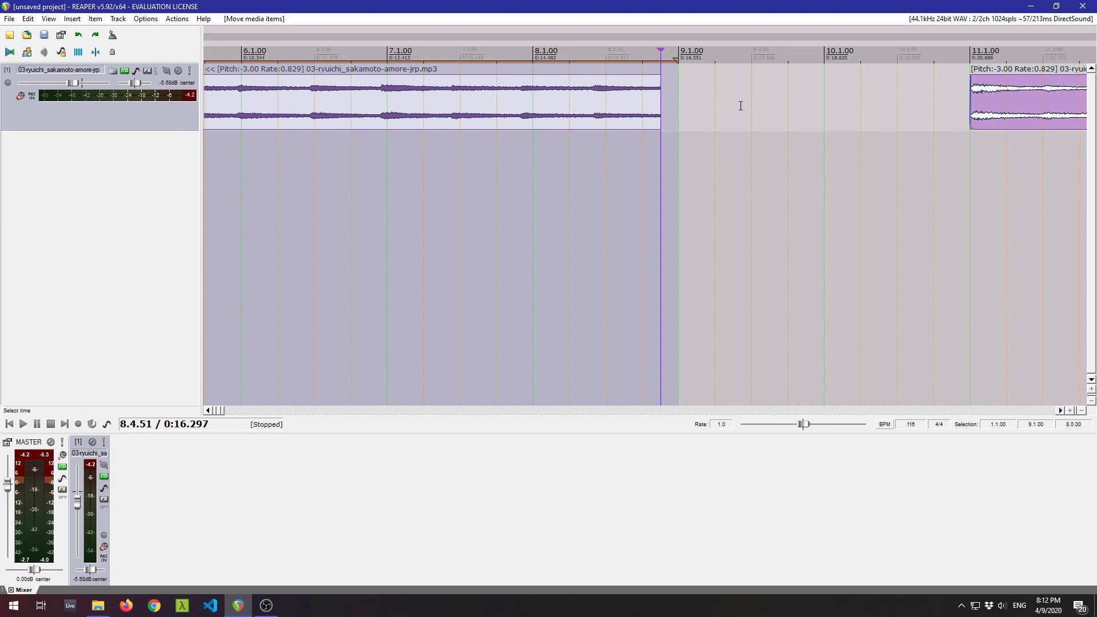
Audition the first item from 6.4.84 and from 6.4.00 to locate the beat just before bar 7.
drag(661, 48, 382, 54)
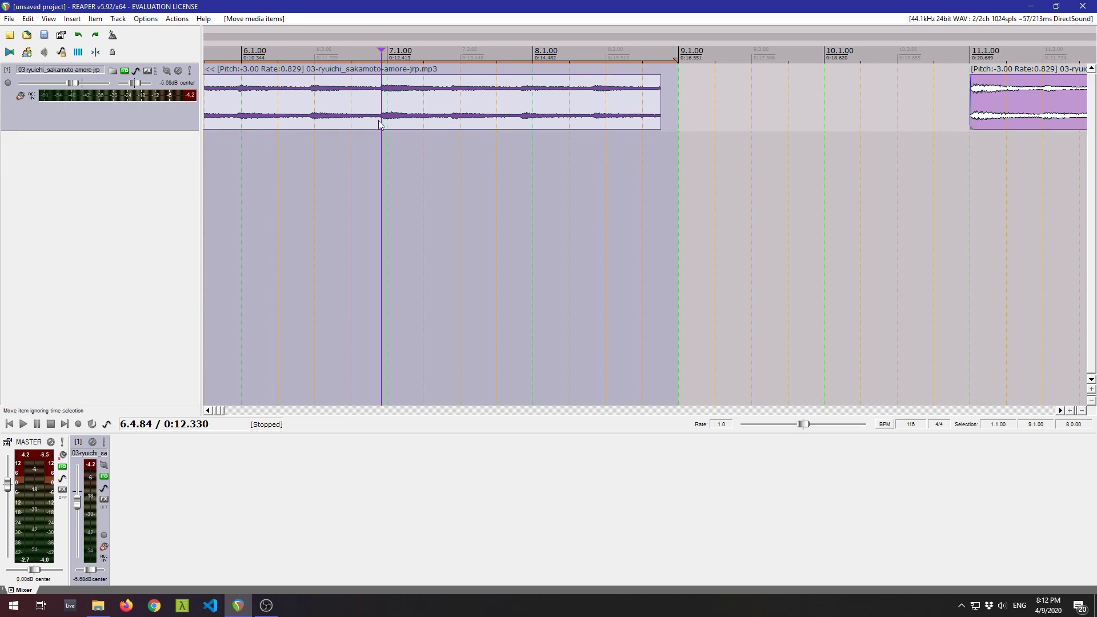
key(space)
key(space)
key(space)
key(space)
click(366, 71)
key(space)
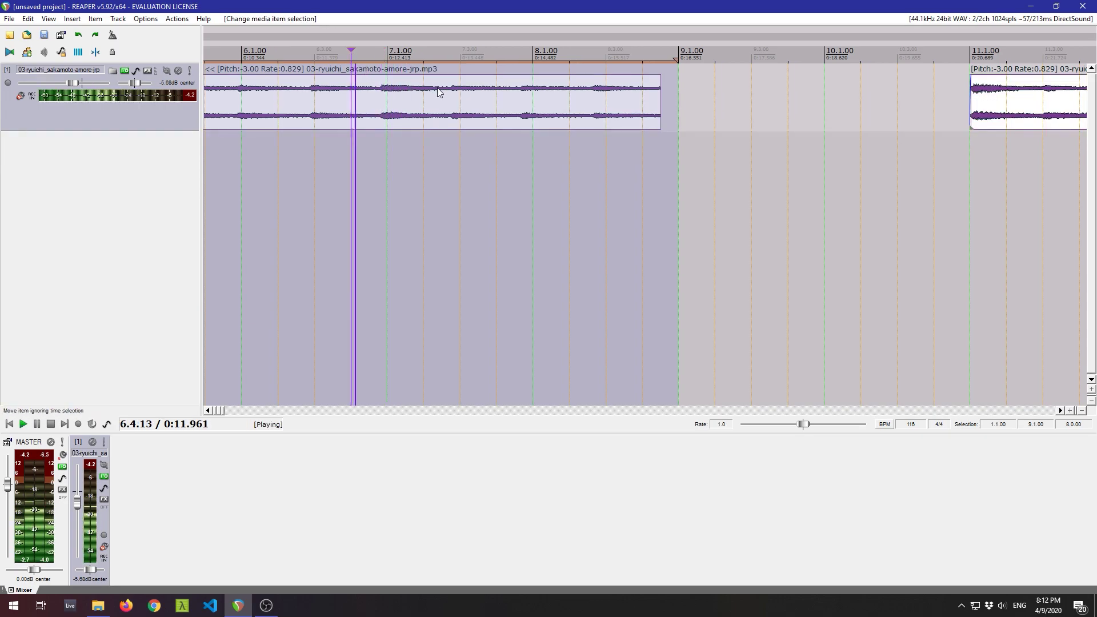
key(space)
Split the first item at 6.4.82 and move the piece after the split to start at 7.1.00.
click(378, 99)
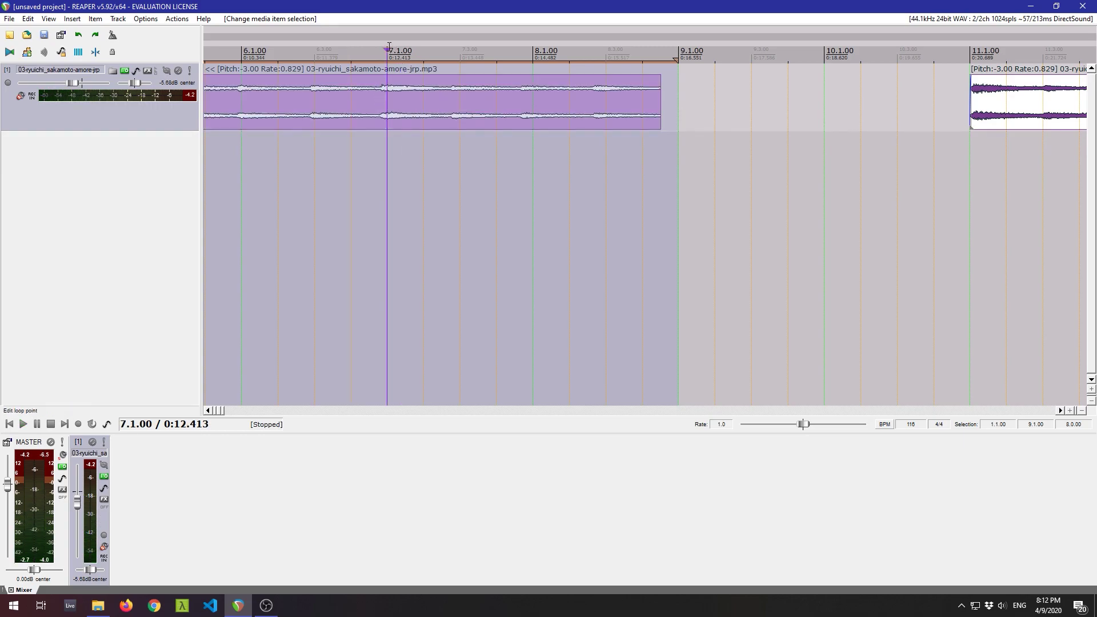
drag(384, 51, 379, 52)
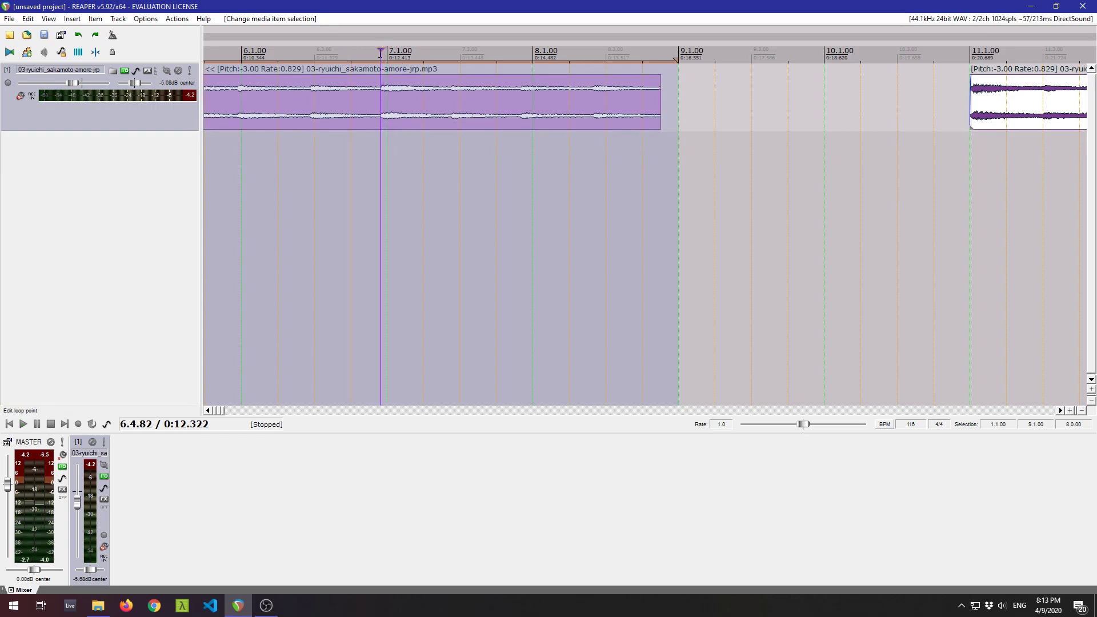
key(s)
drag(417, 95, 430, 93)
click(598, 102)
click(527, 105)
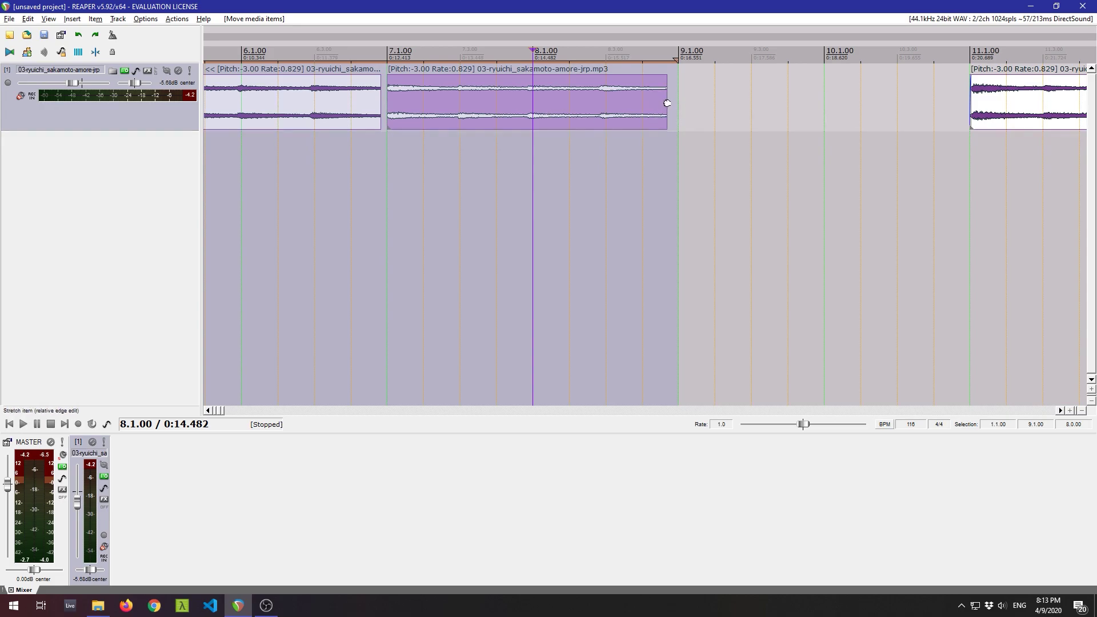
Stretch the piece starting at 7.1.00 to end at 9.1.00, and play it back from 7.1.00 and 6.4.00.
drag(667, 104, 672, 109)
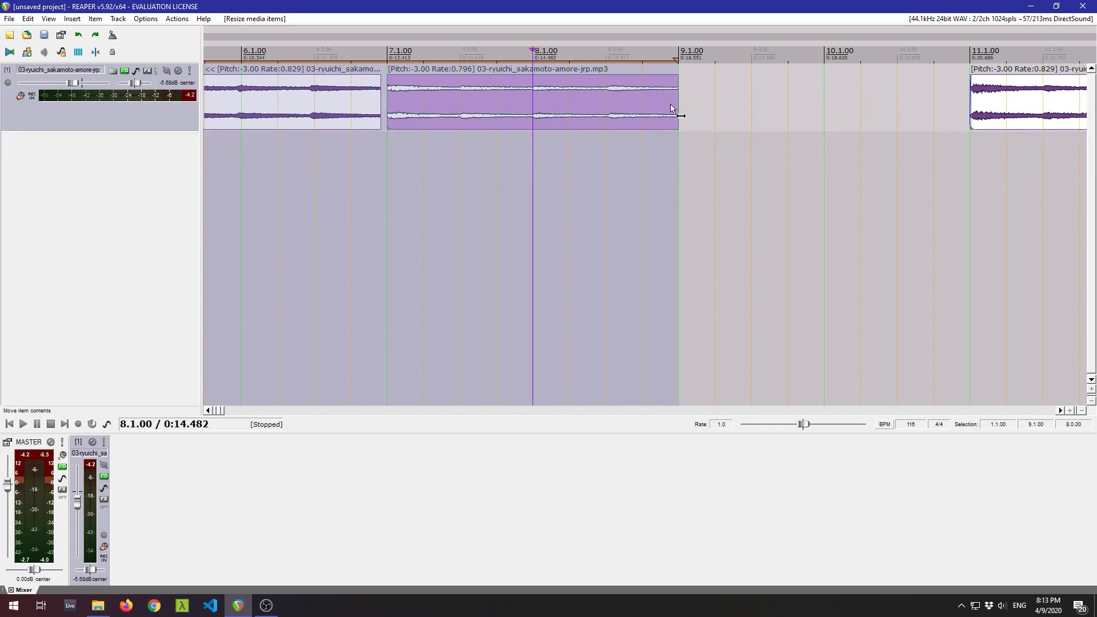
click(389, 67)
key(space)
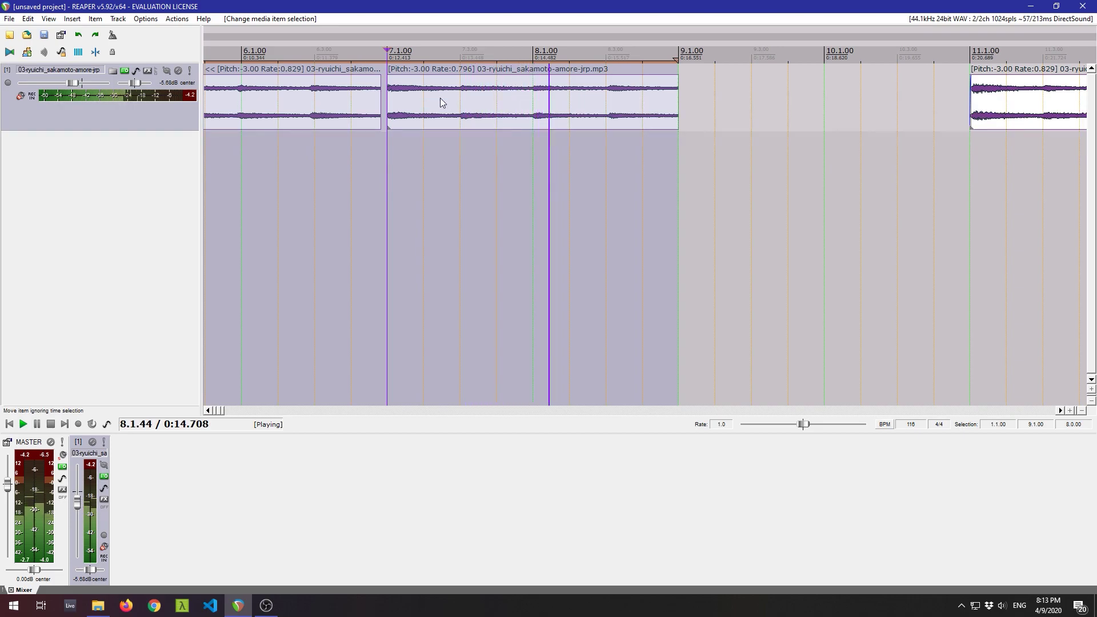
key(alt+space)
click(350, 147)
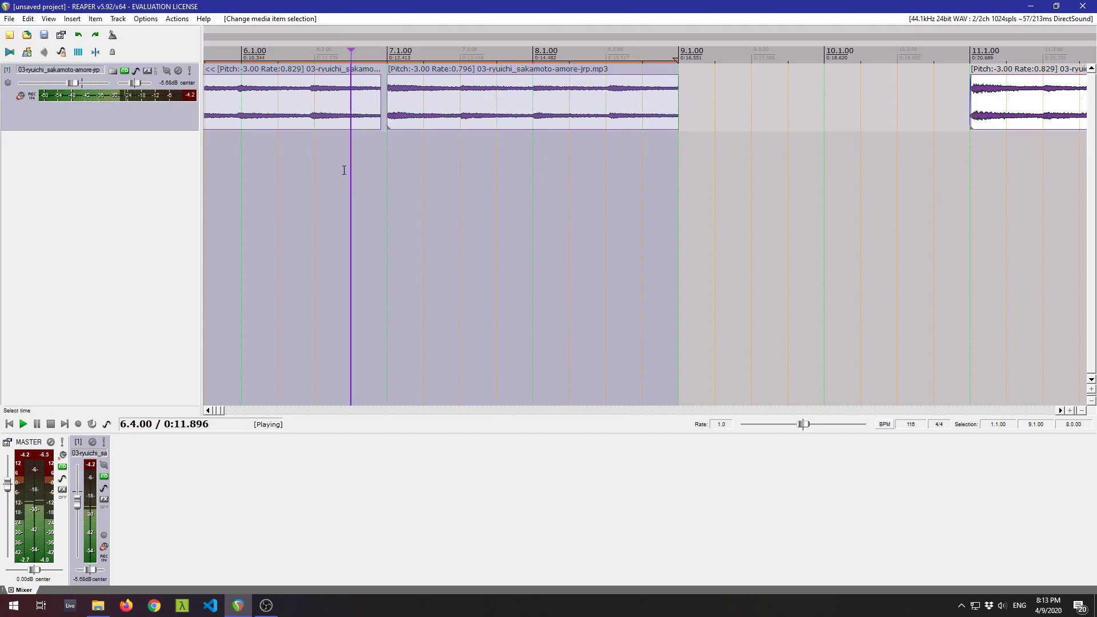
key(space)
click(746, 122)
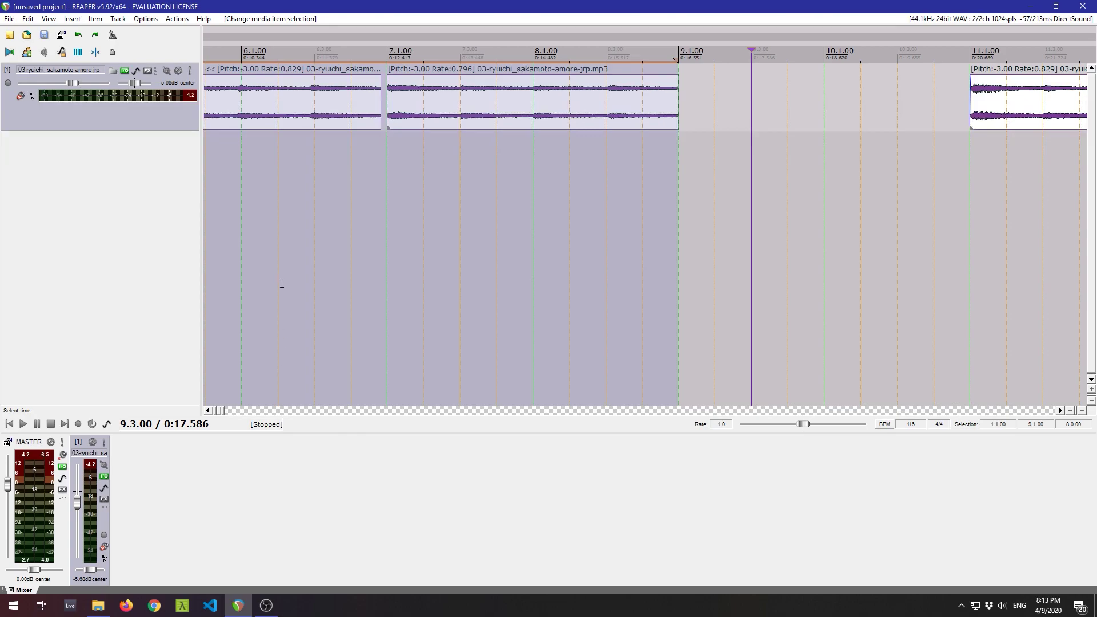
Restore the time selection to run from 1.1.00 to 9.1.00.
drag(225, 410, 206, 408)
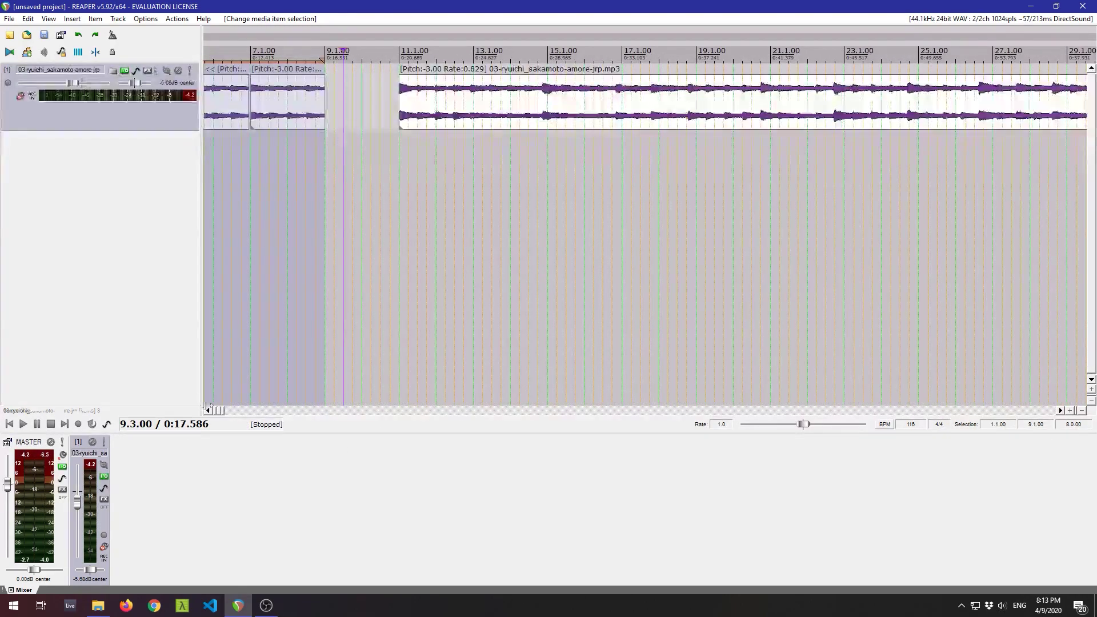
drag(342, 50, 143, 76)
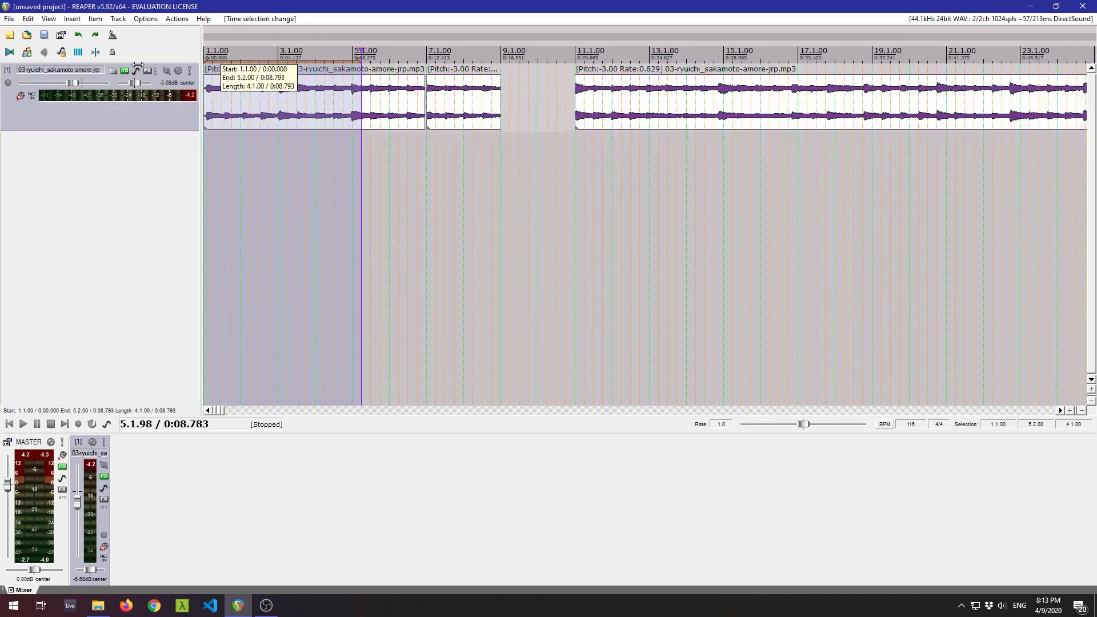
drag(277, 70, 508, 62)
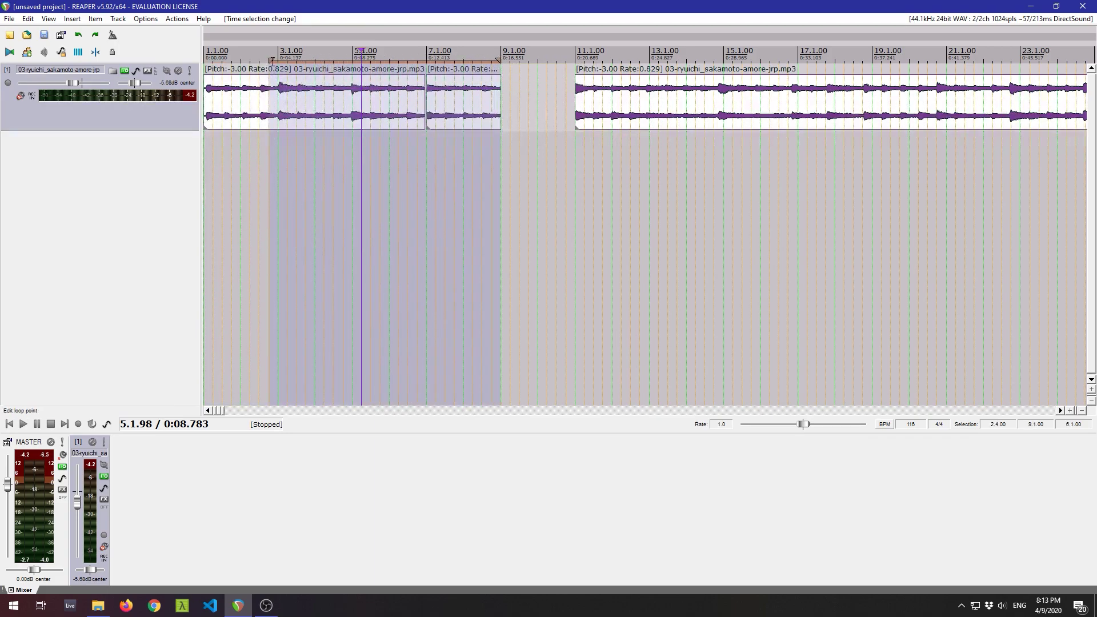
drag(270, 60, 206, 61)
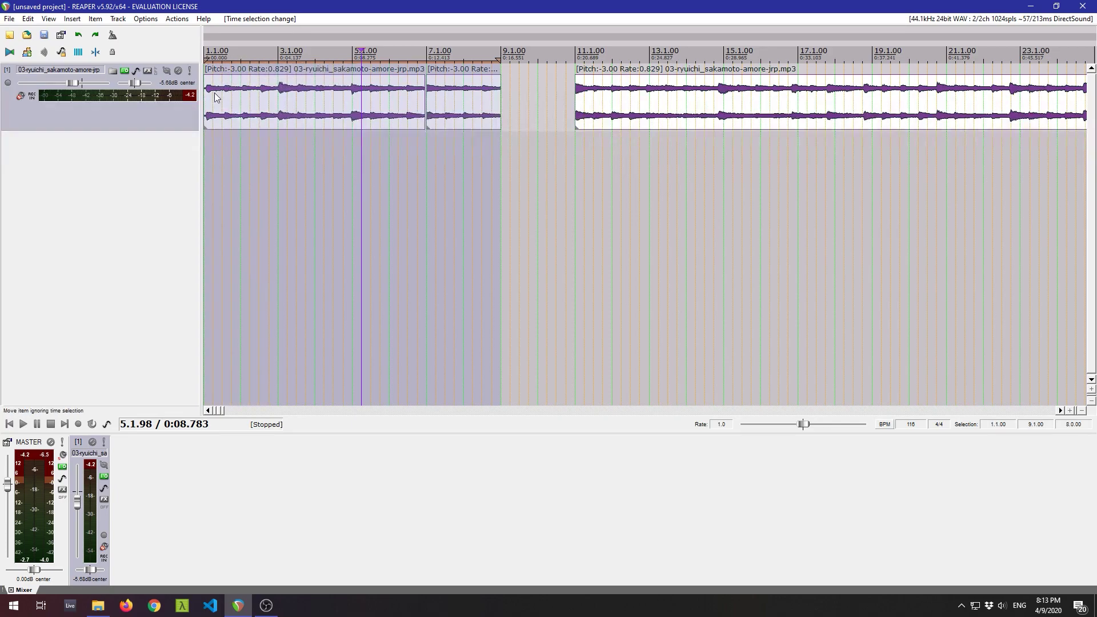
Audition the first item from 1.2.00 and 3.1.00, and check the note onset near bar 3 against the grid.
click(212, 95)
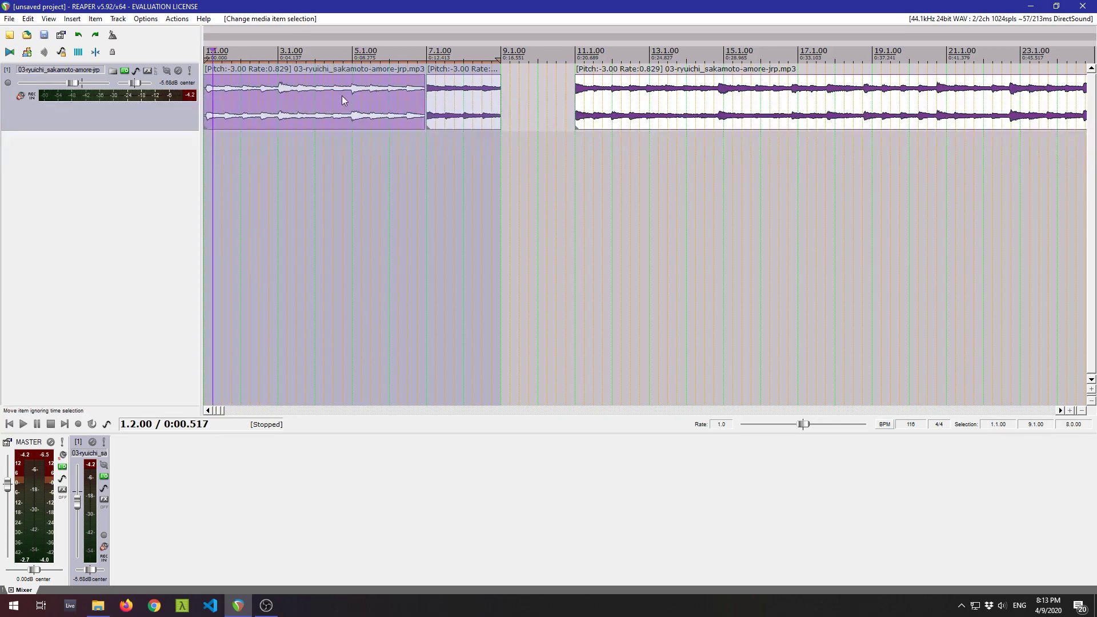
key(space)
key(space)
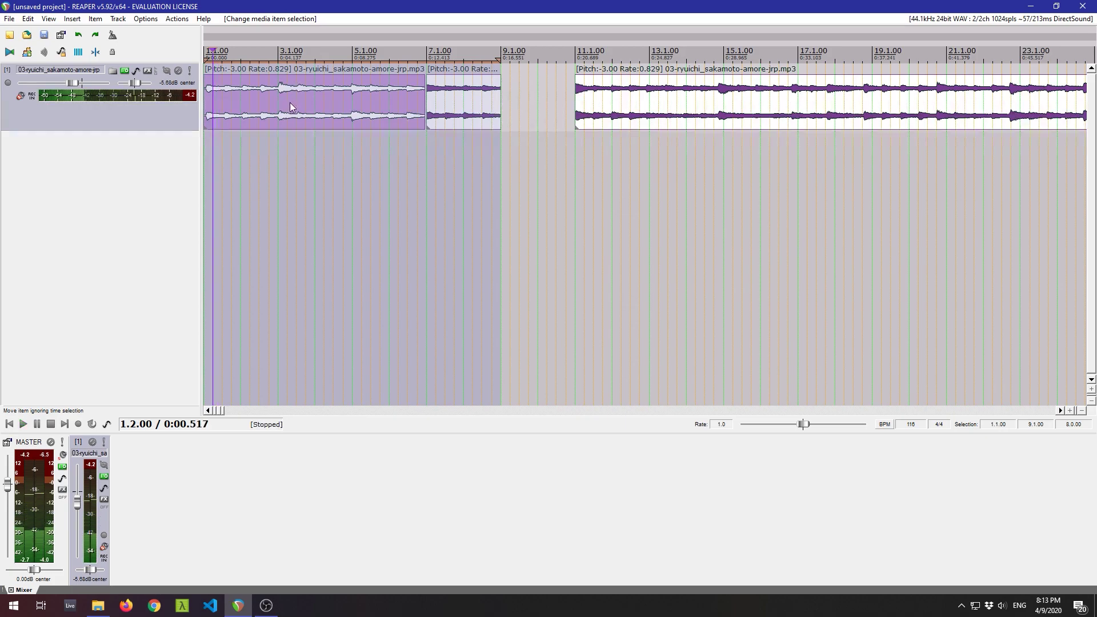
scroll(273, 107, up, 4)
click(493, 96)
key(space)
key(space)
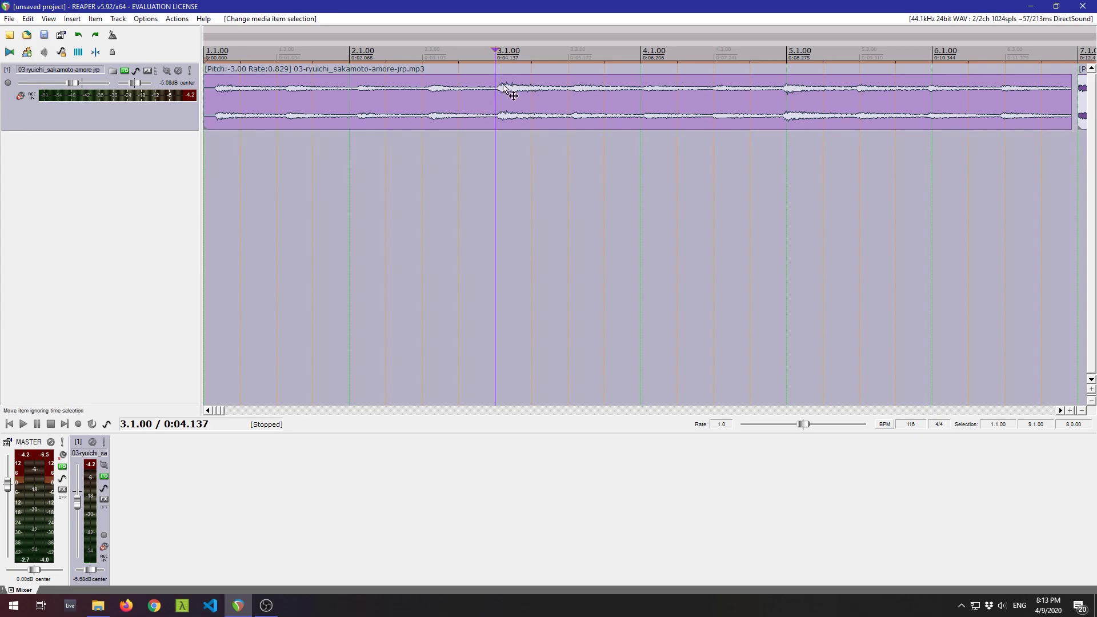
mouse_move(495, 50)
mouse_down()
mouse_move(511, 50)
mouse_move(489, 51)
mouse_up()
click(496, 87)
Split the first item at its first note, at 1.1.28, and delete the short piece before it.
click(218, 98)
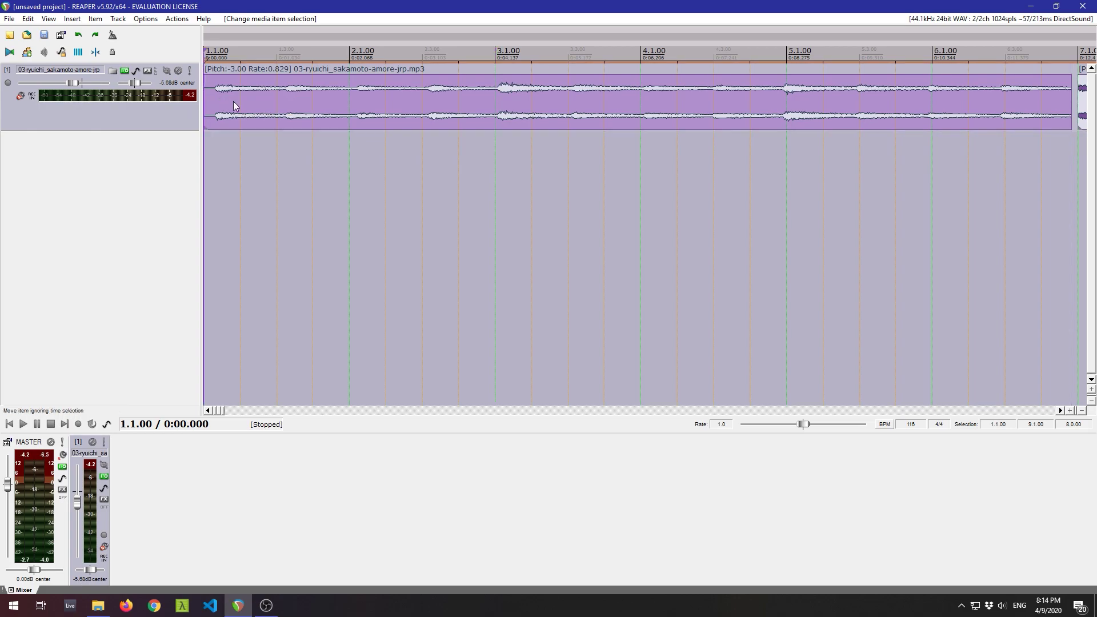
click(218, 66)
drag(205, 48, 214, 47)
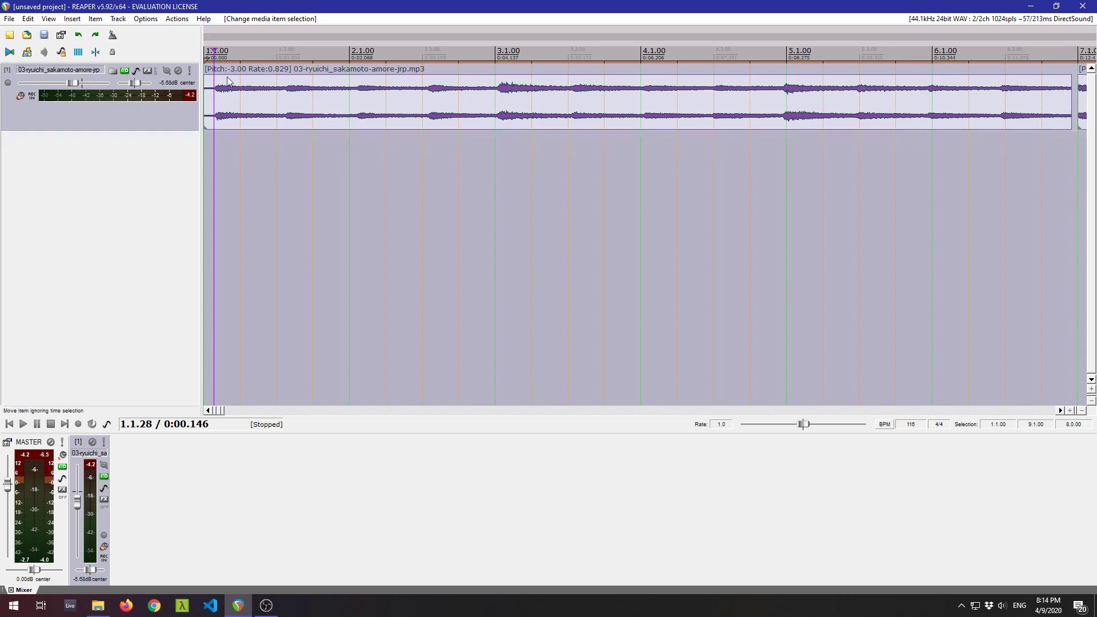
drag(216, 111, 212, 100)
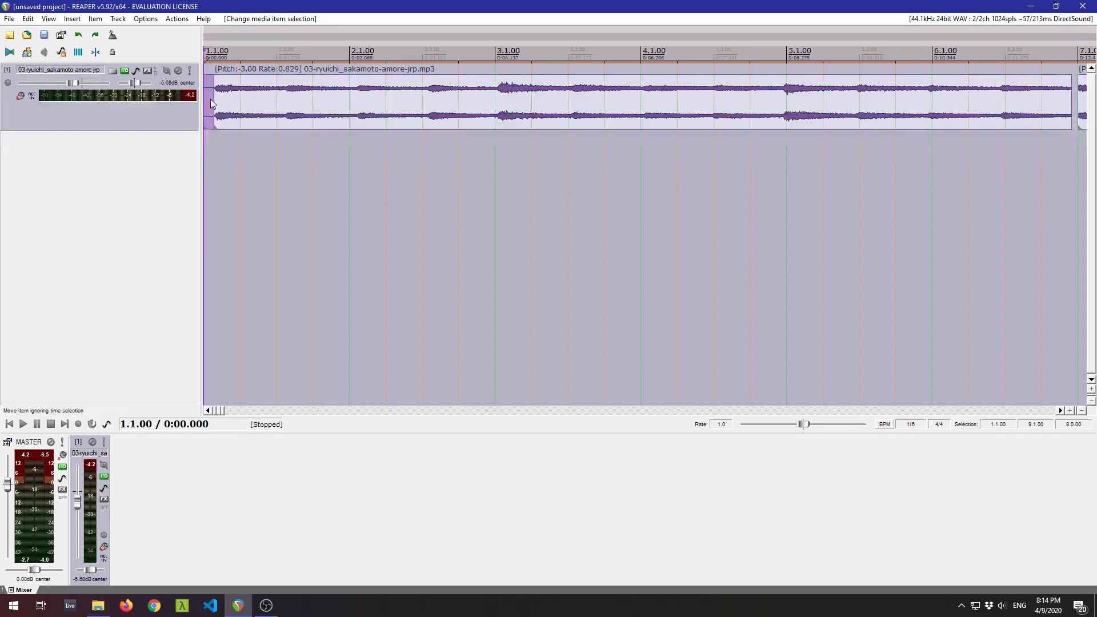
key(Delete)
Split the first item at 5.1.00 and move the part before the split to start at 1.1.00.
click(789, 107)
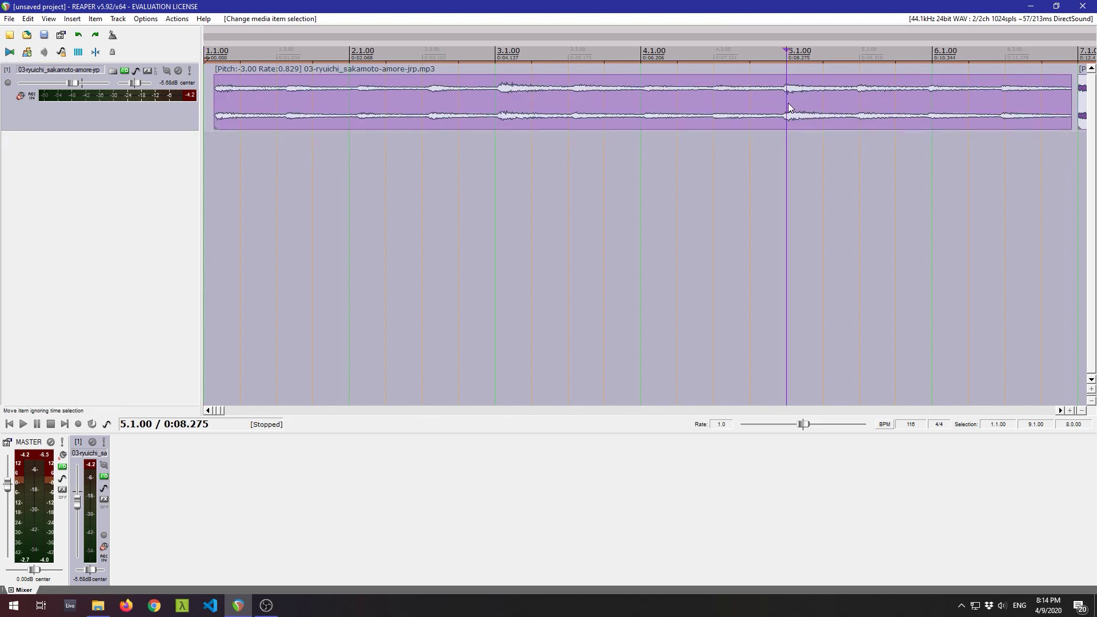
key(s)
drag(385, 105, 364, 105)
Play back the moved first piece from 1.3.00.
click(274, 109)
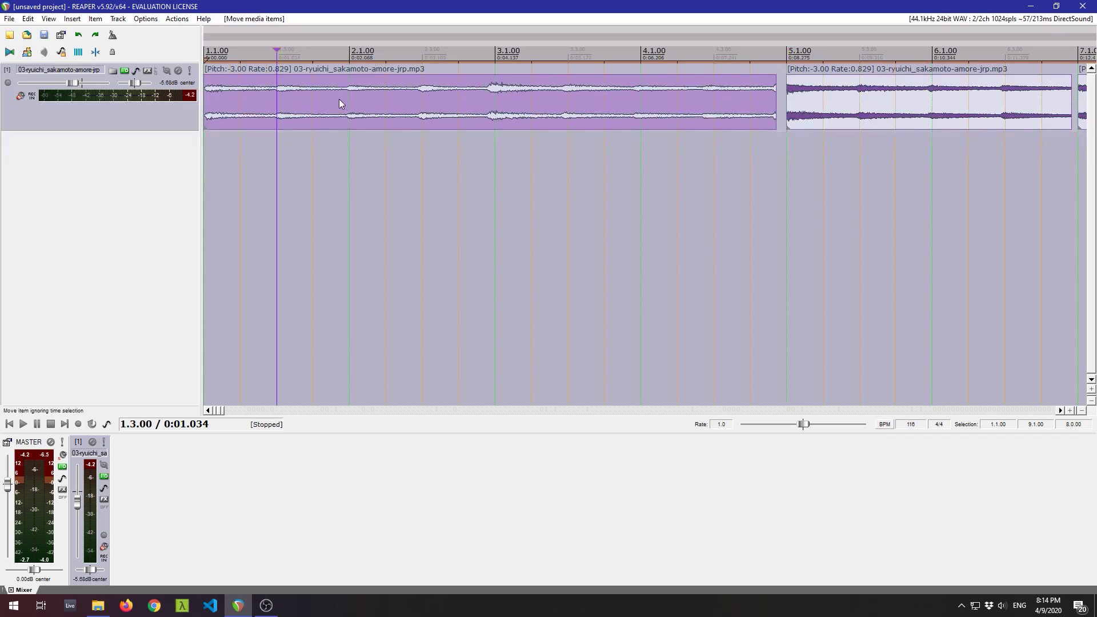
key(space)
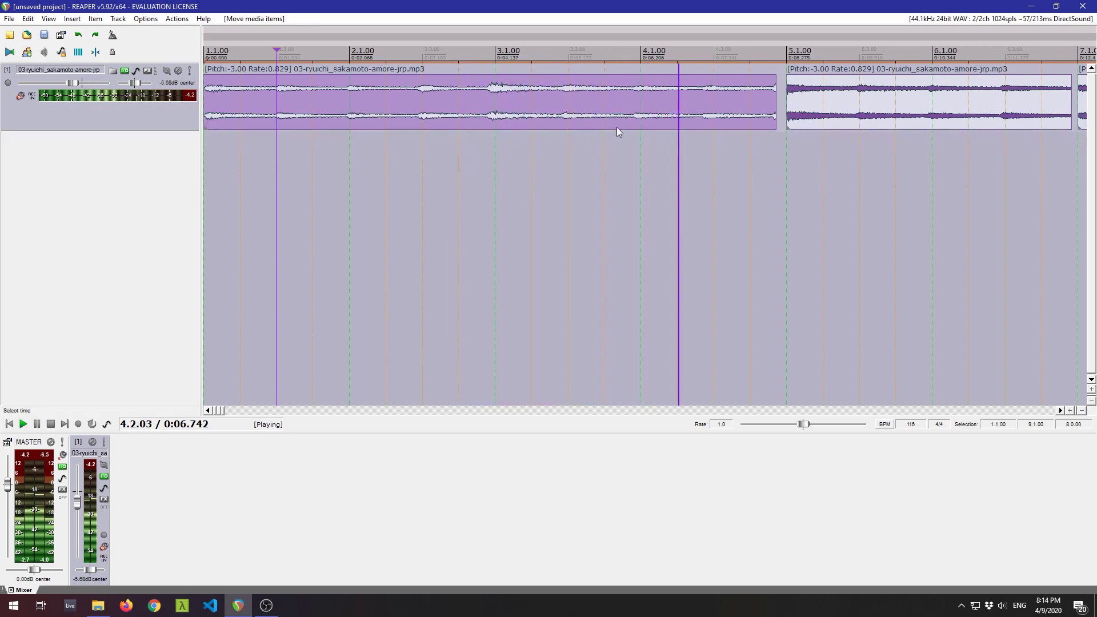
key(space)
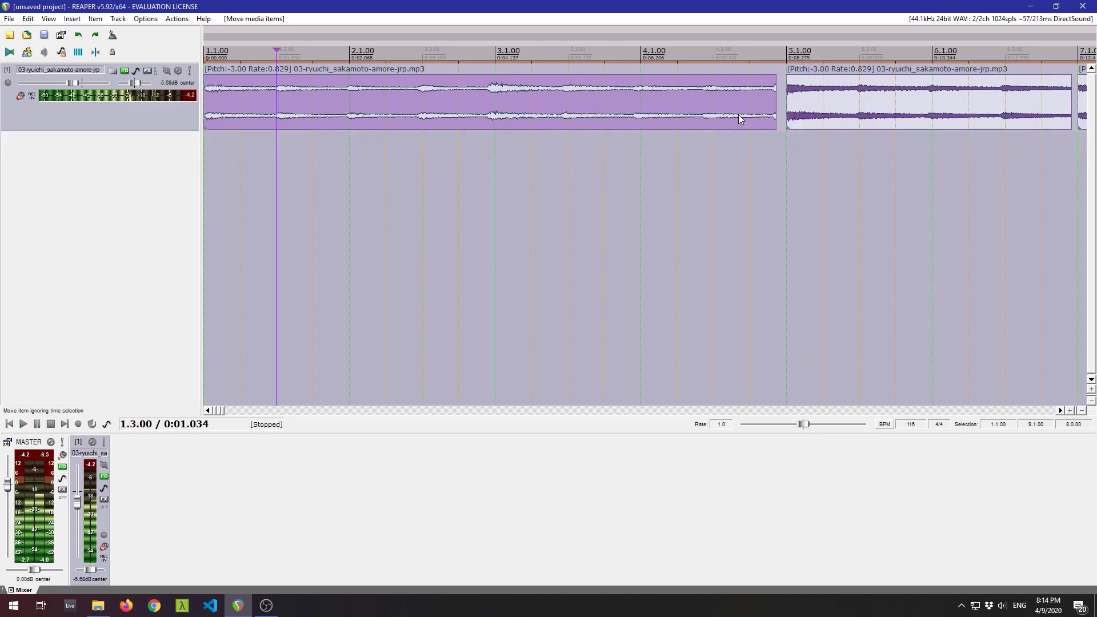
Split the first piece at 4.2.00 and stretch the end of the new short piece to 5.1.00.
click(710, 87)
click(680, 72)
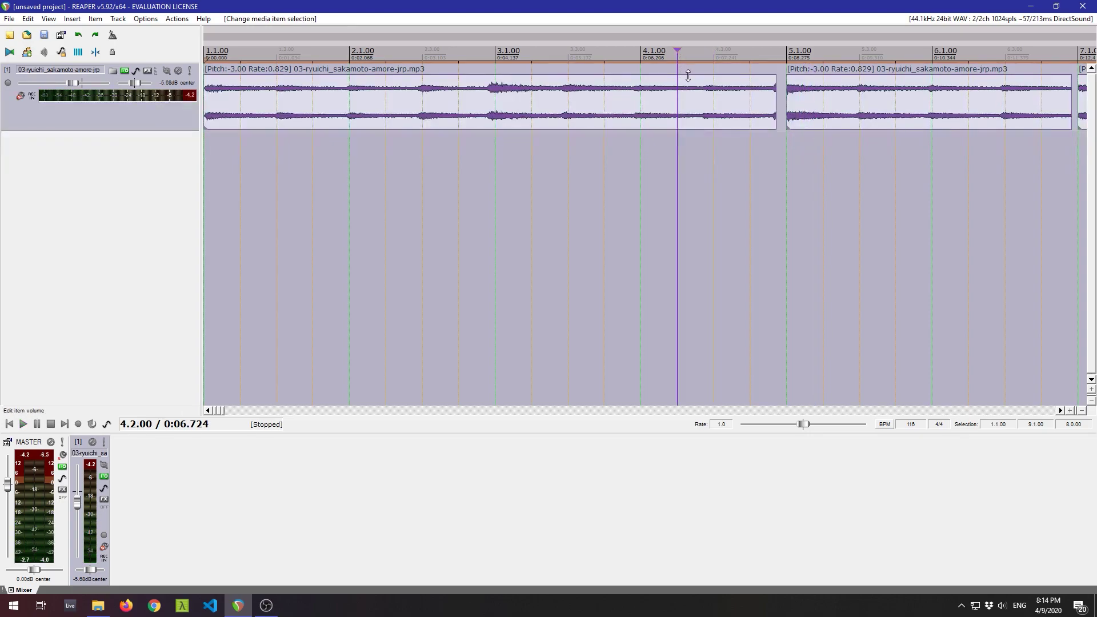
key(s)
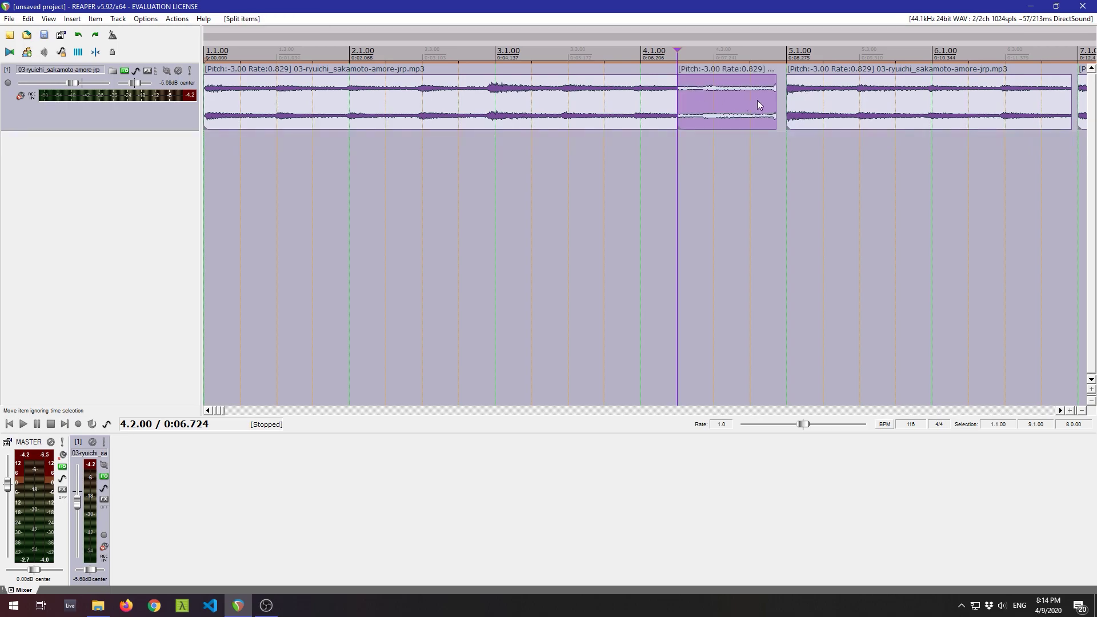
drag(777, 98, 787, 98)
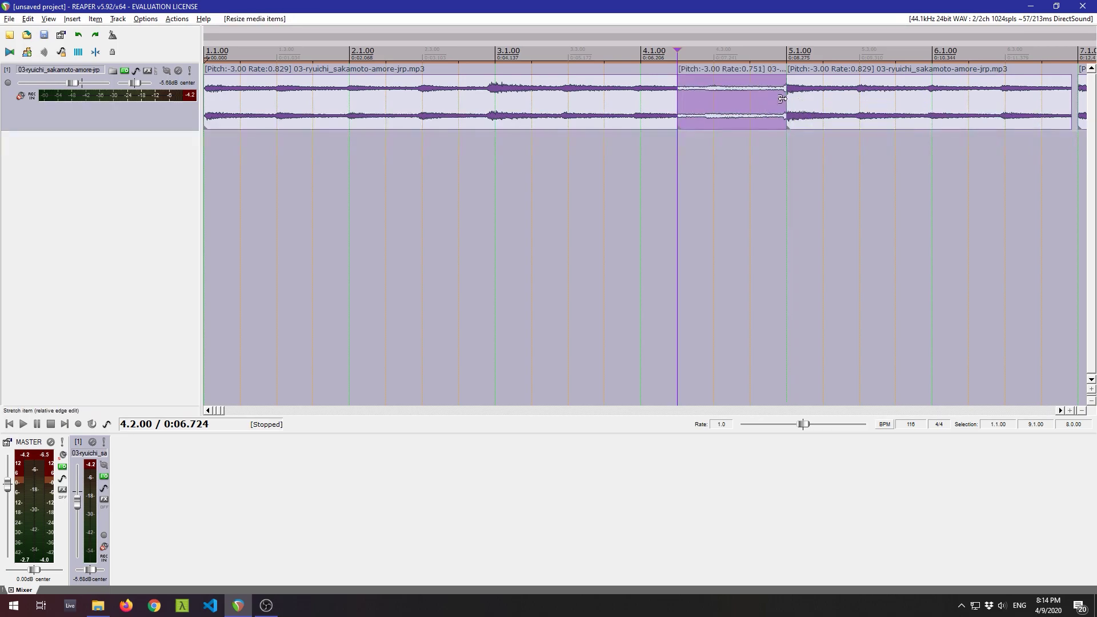
Play back the stretched piece from 4.2.00, and the passage leading into bar 7 from 6.3.00.
key(space)
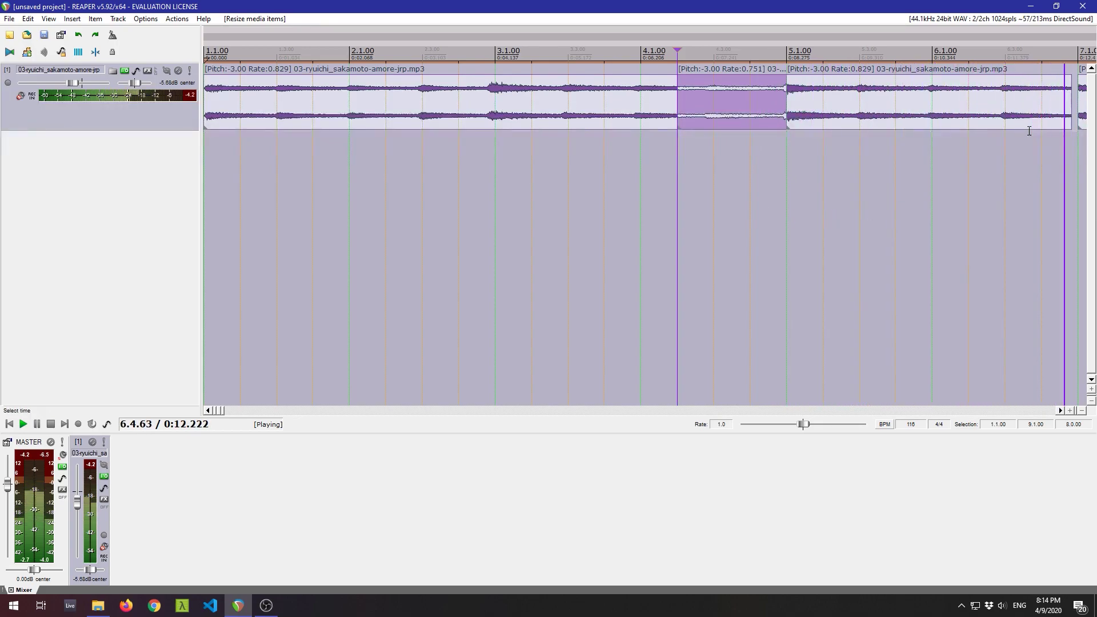
key(space)
key(space)
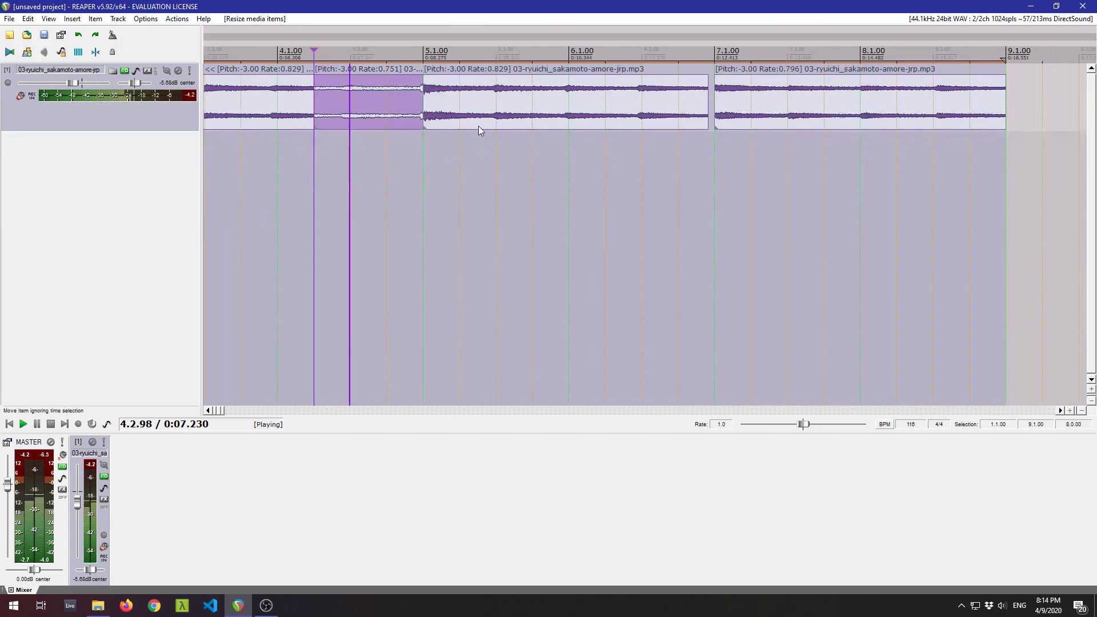
key(space)
click(643, 69)
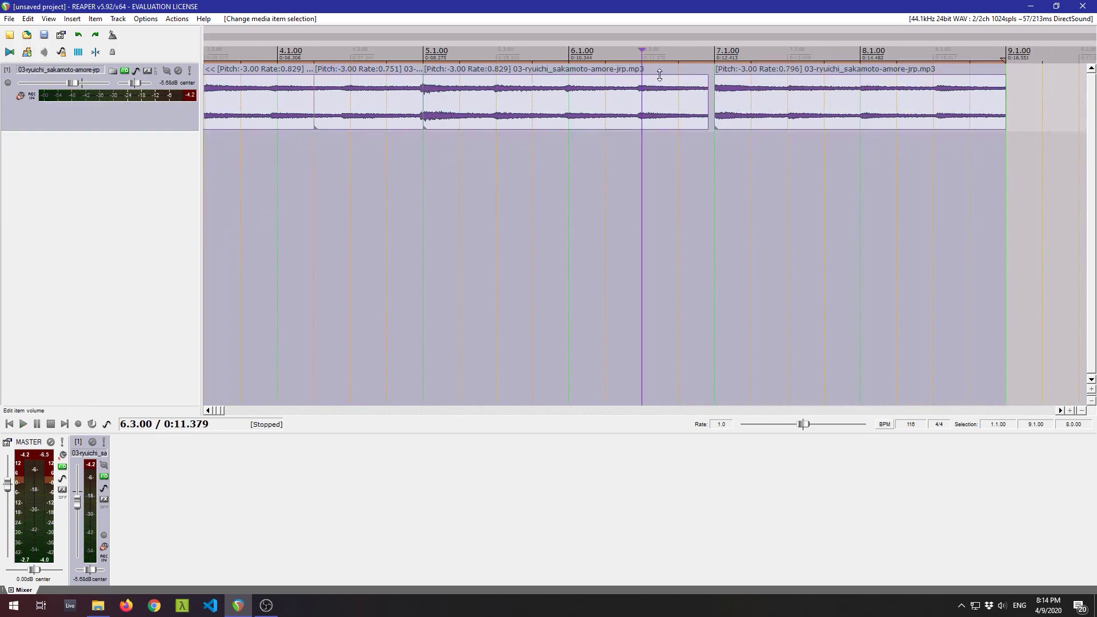
key(space)
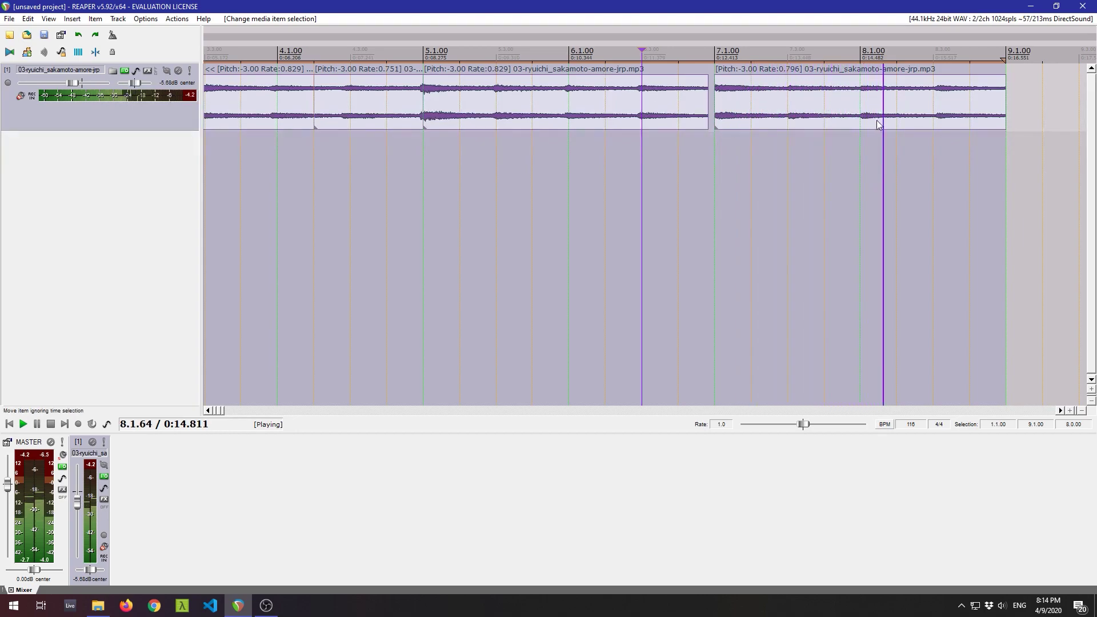
key(space)
Turn on repeat and play the eight-bar selection as a loop from the project start.
scroll(497, 156, left, 5)
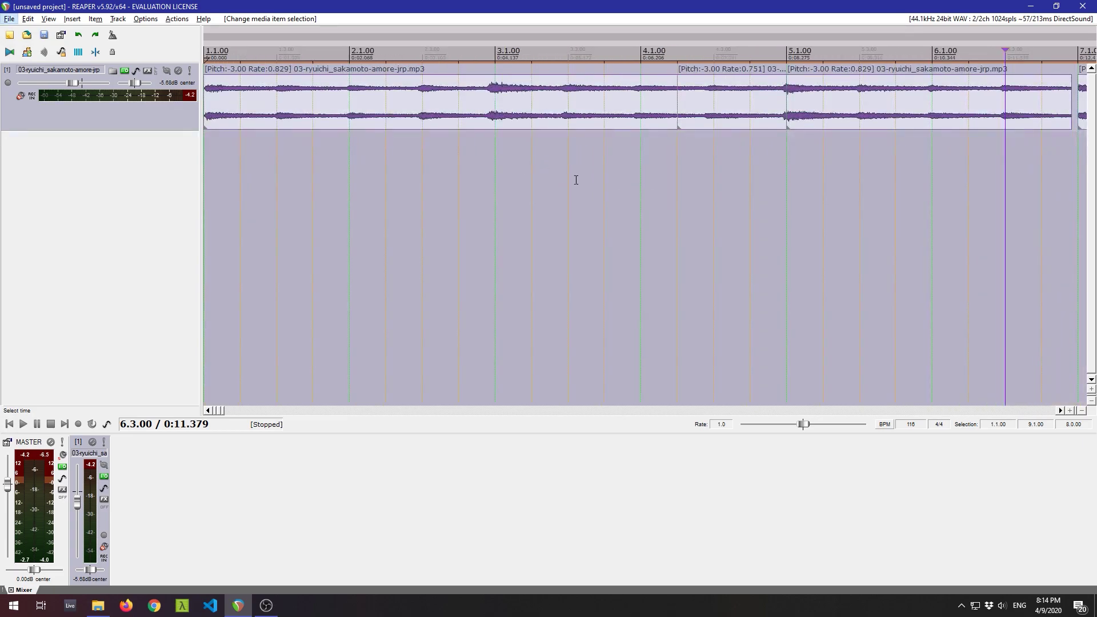
key(r)
key(Home)
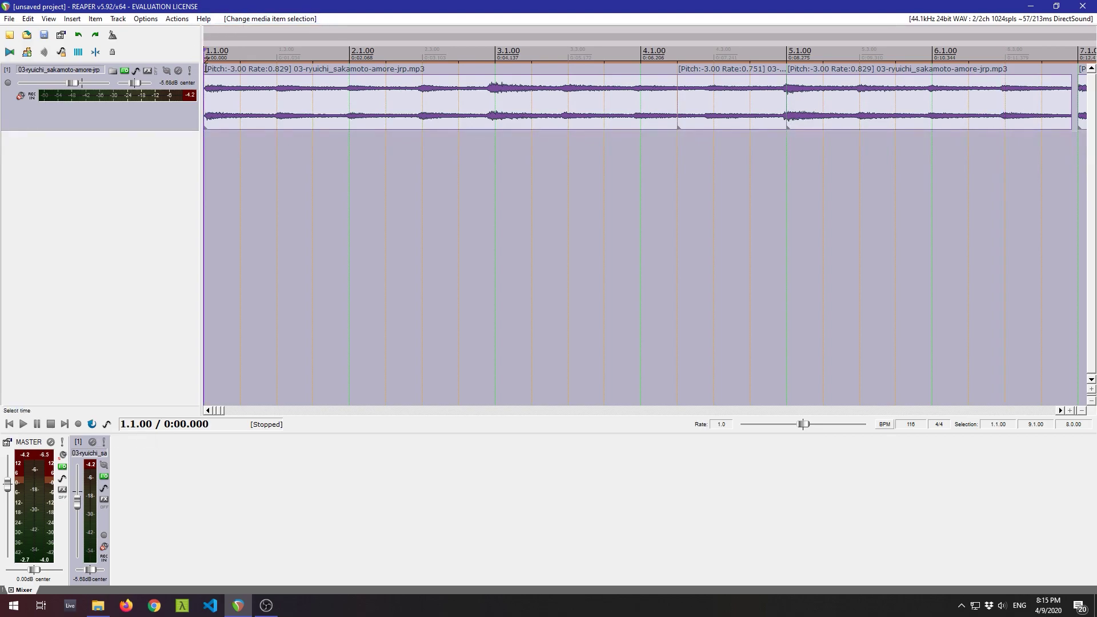
key(space)
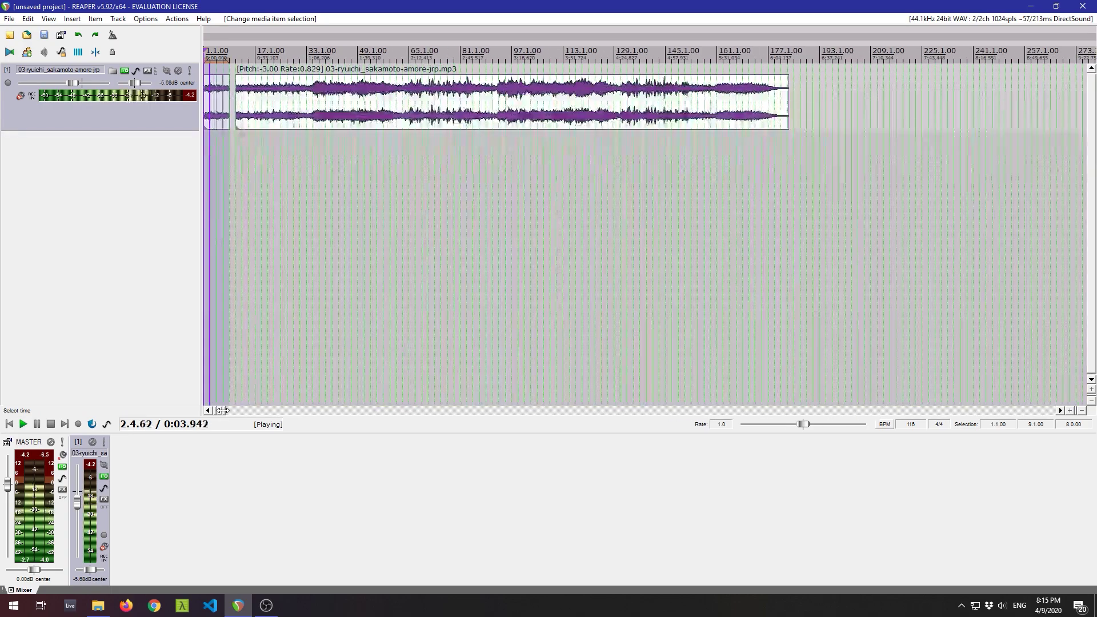
drag(225, 411, 218, 411)
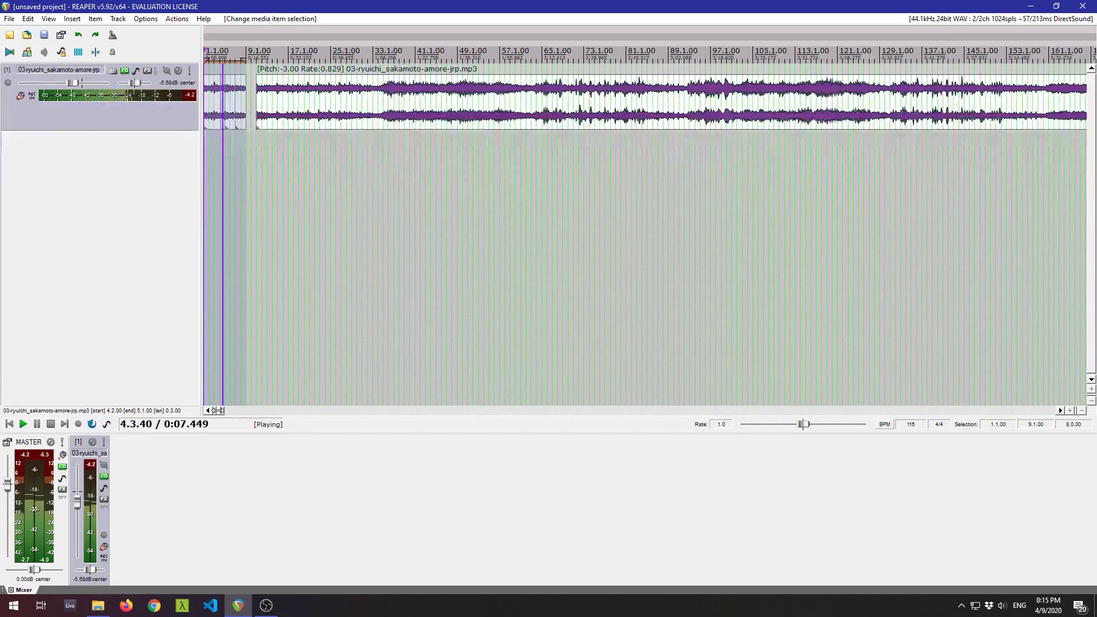
drag(217, 410, 215, 410)
scroll(330, 387, up, 5)
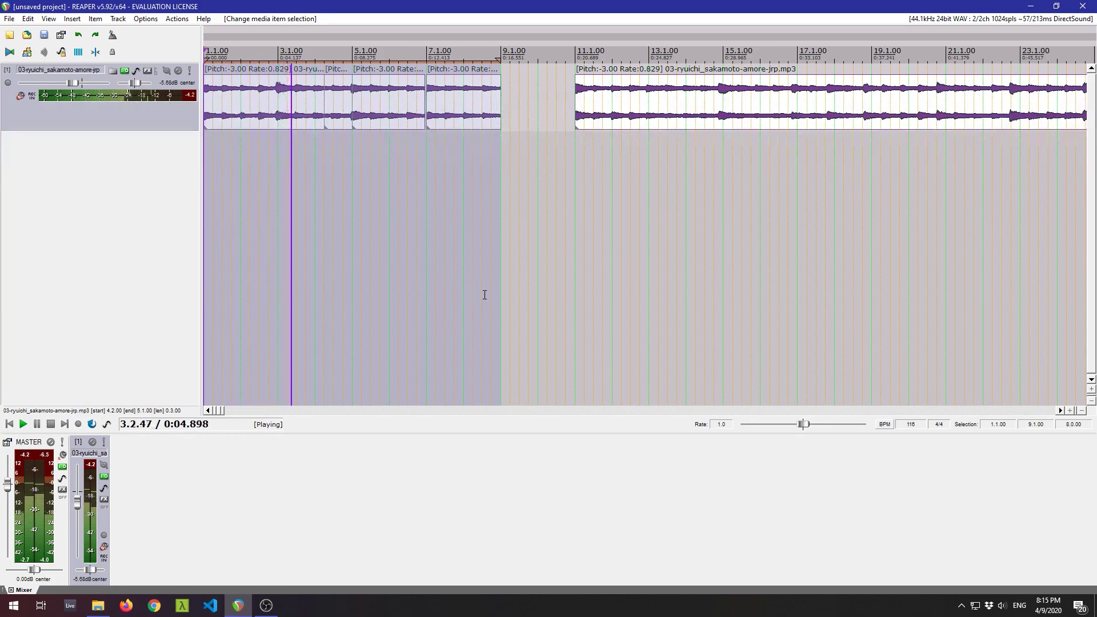
key(space)
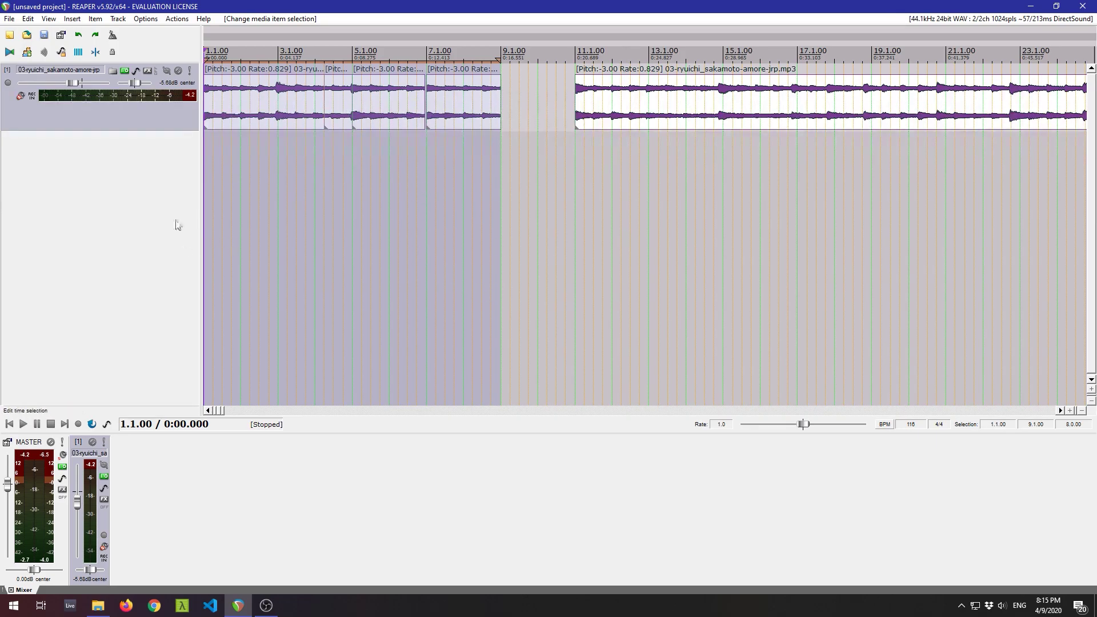
Insert three new empty tracks below the sample track.
click(120, 181)
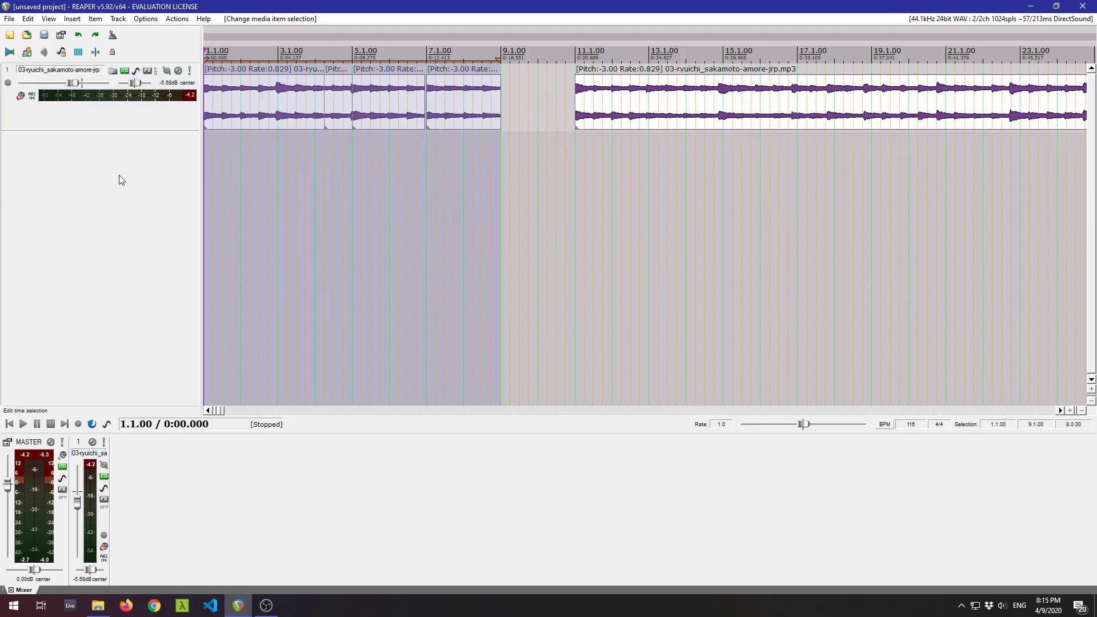
right_click(46, 166)
click(98, 154)
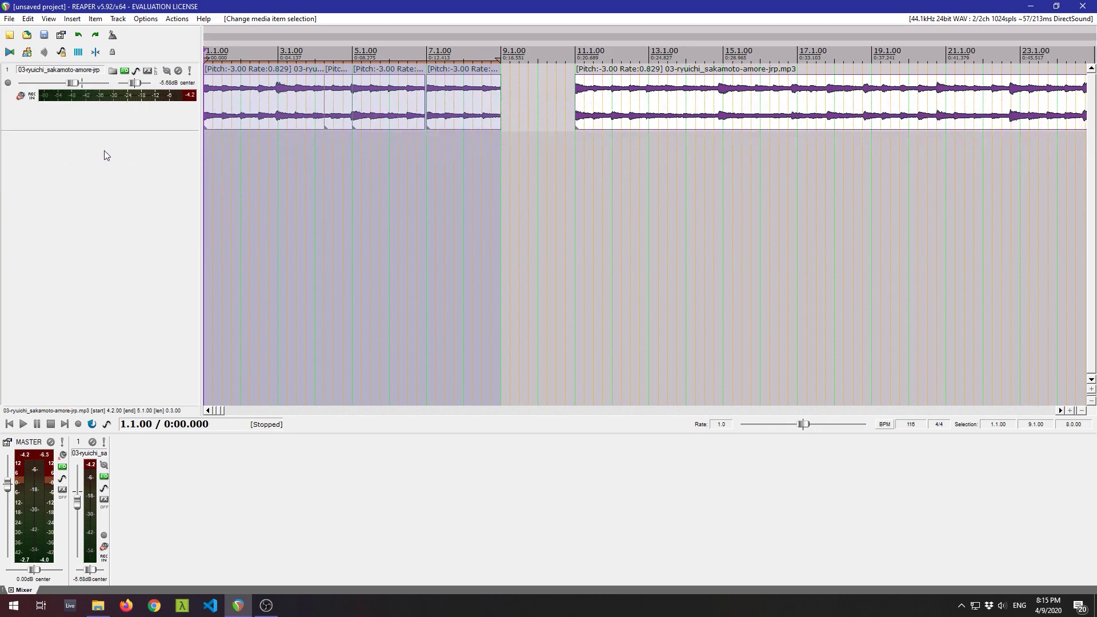
right_click(100, 155)
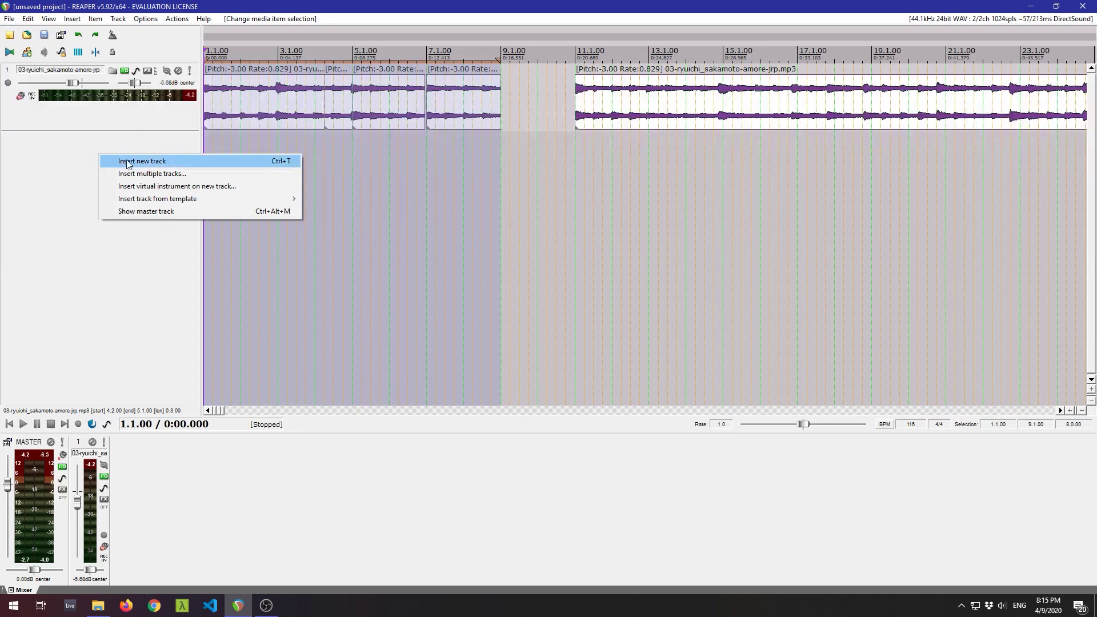
click(141, 161)
right_click(91, 227)
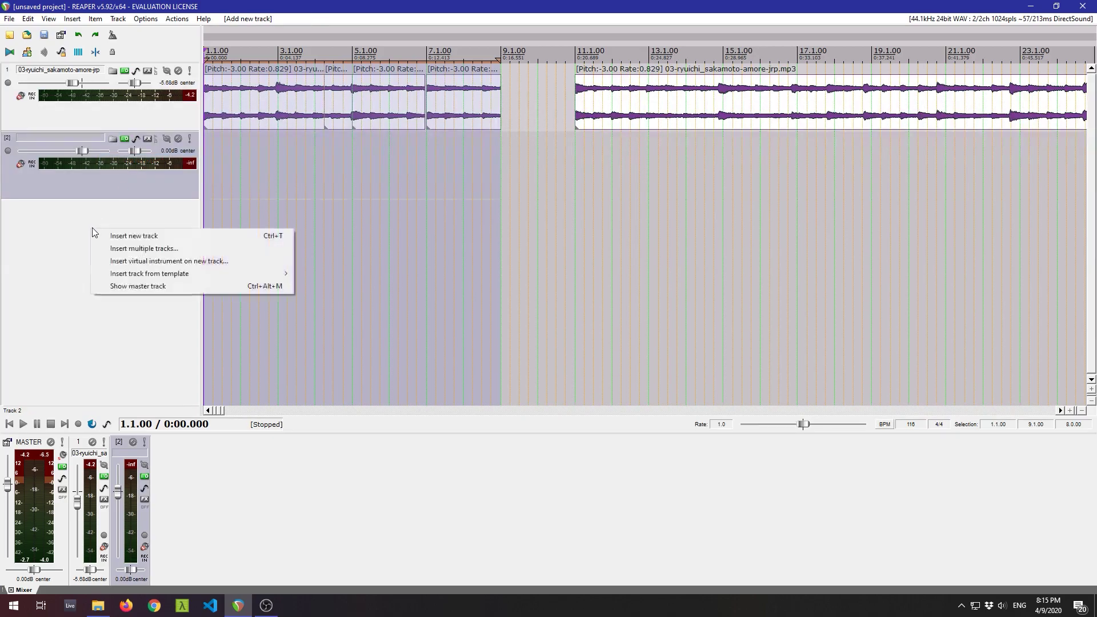
click(108, 235)
right_click(82, 294)
click(108, 296)
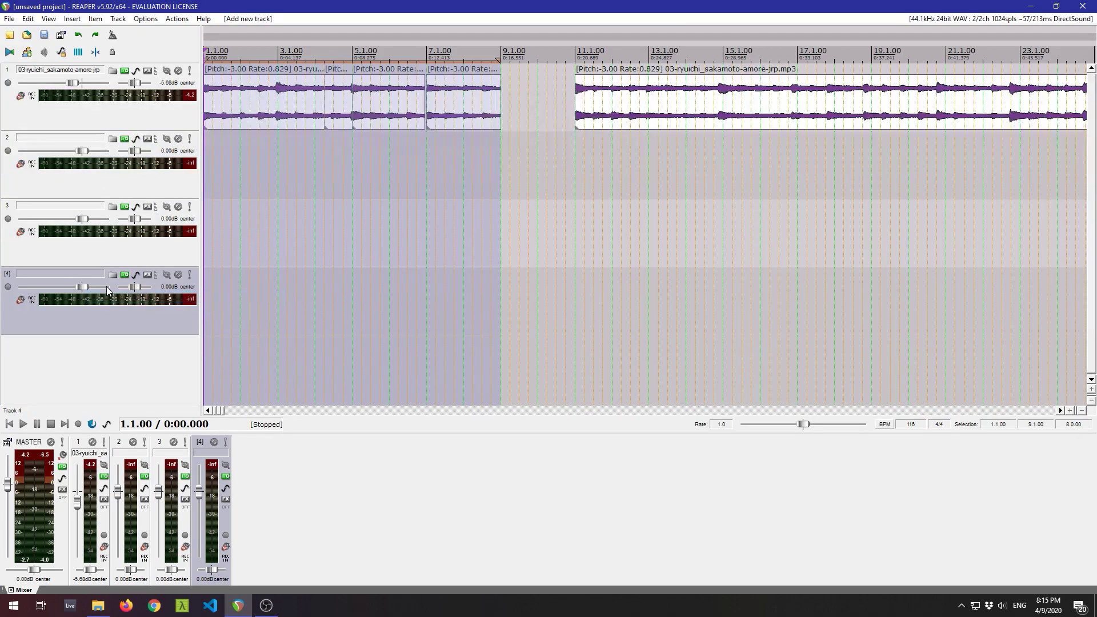
Name the three new tracks Kick, Snare and Hat, in that order.
click(64, 138)
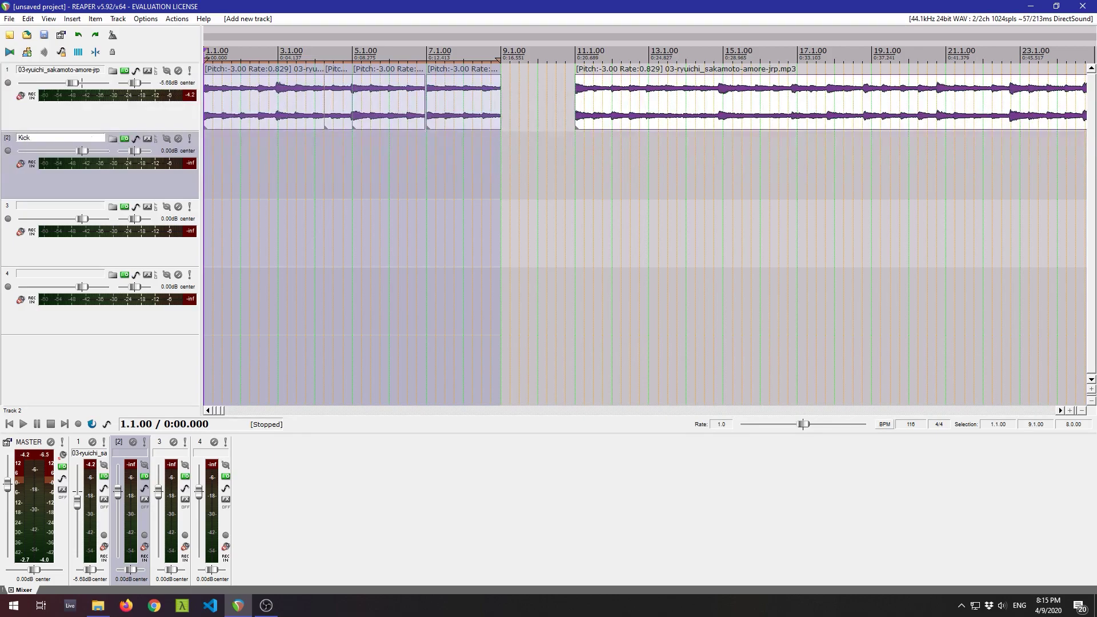
click(45, 200)
click(49, 205)
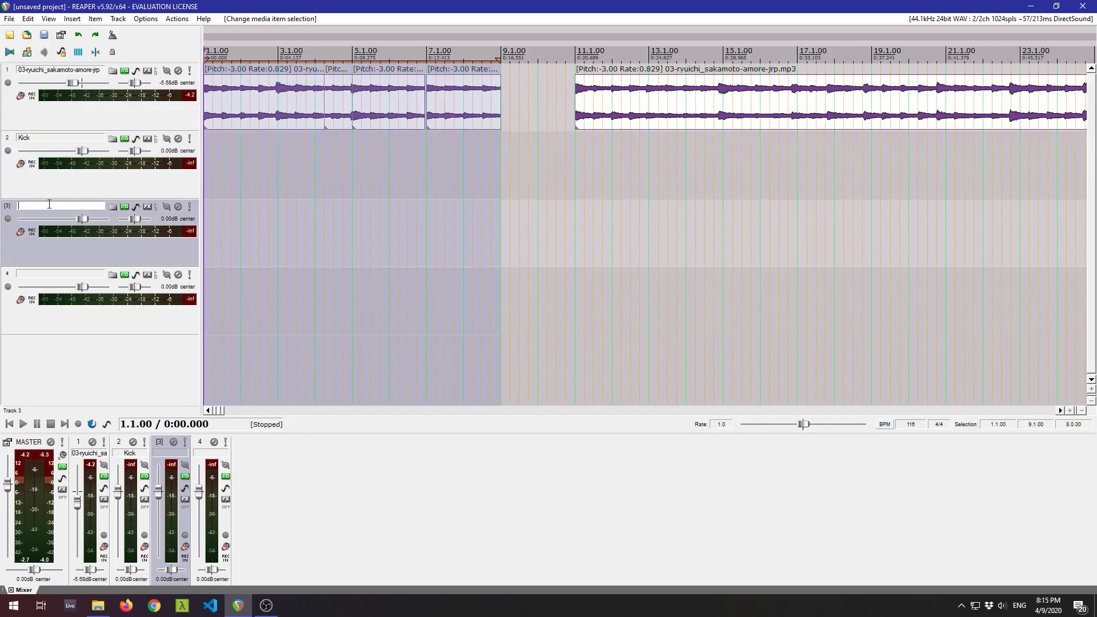
text(Snare)
key(Return)
double_click(56, 275)
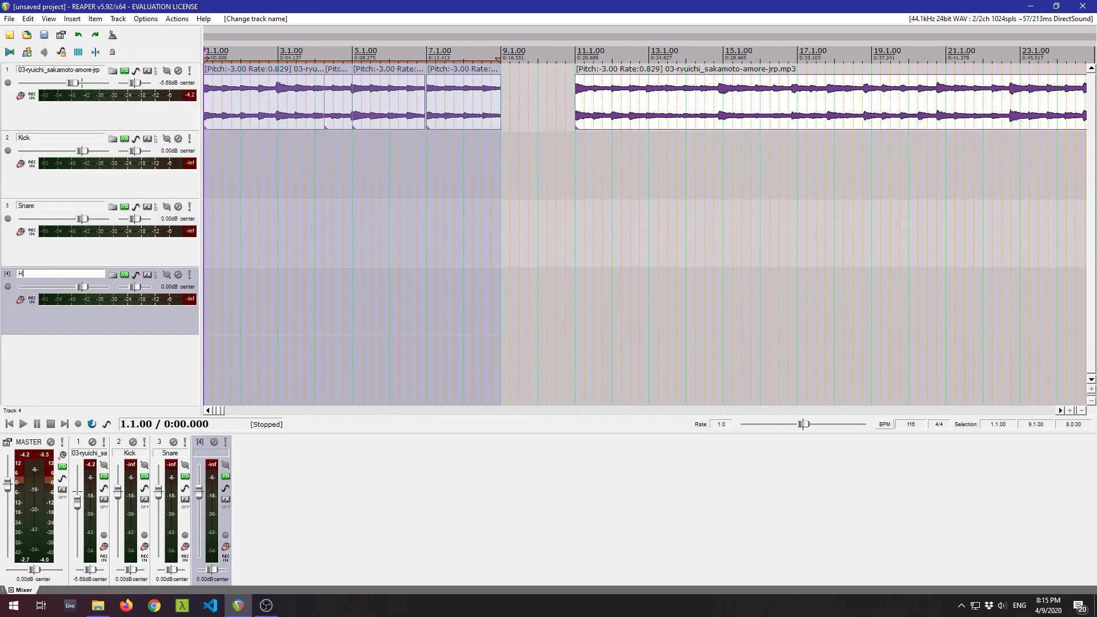
text(Hat)
key(Return)
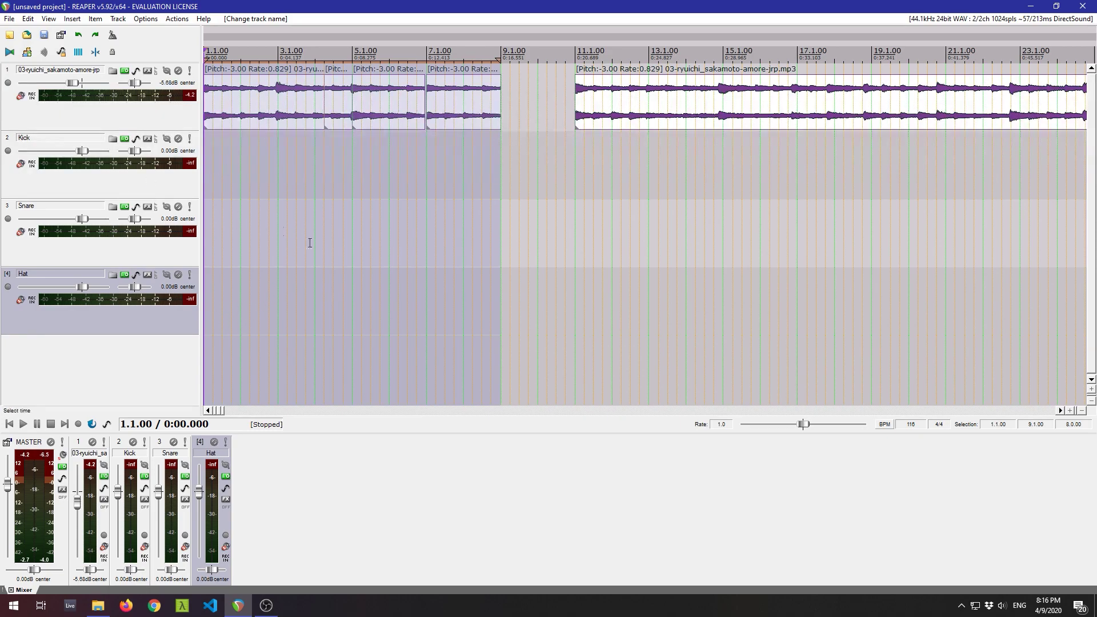
click(209, 315)
click(207, 312)
click(222, 306)
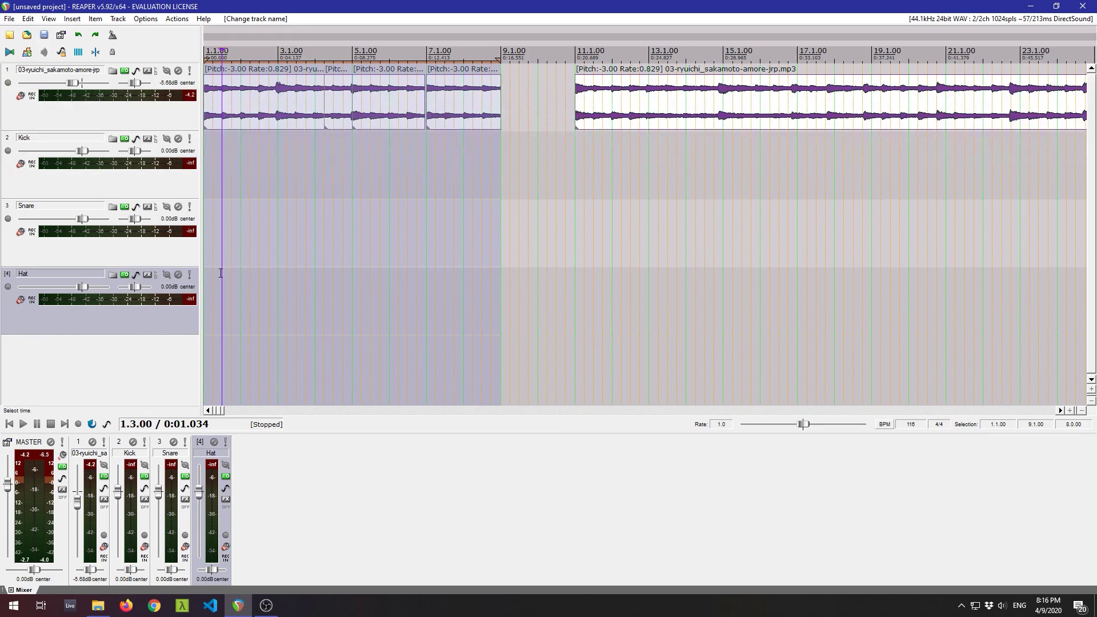
right_click(139, 323)
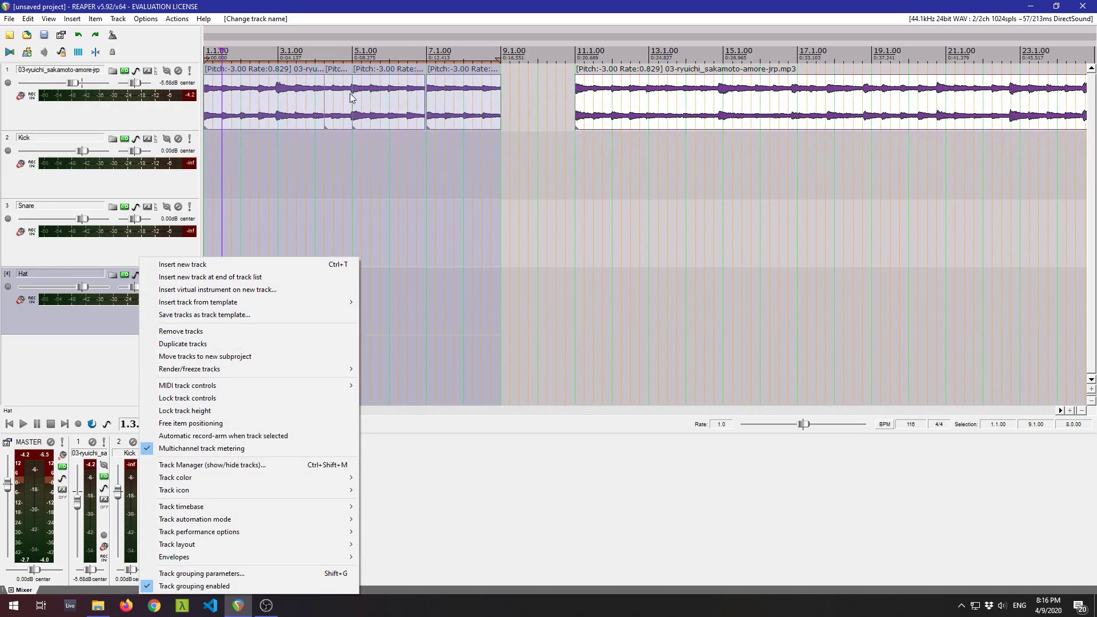
click(95, 338)
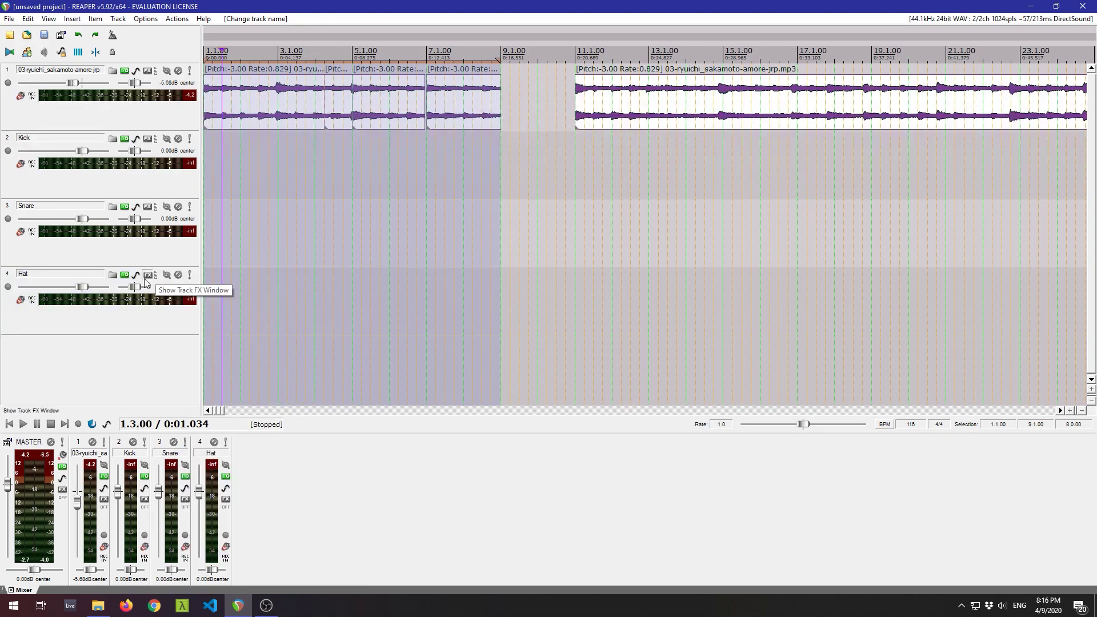
Add the Cockos ReaSamplOmatic5000 instrument to the effects chain of the Hat track.
click(147, 277)
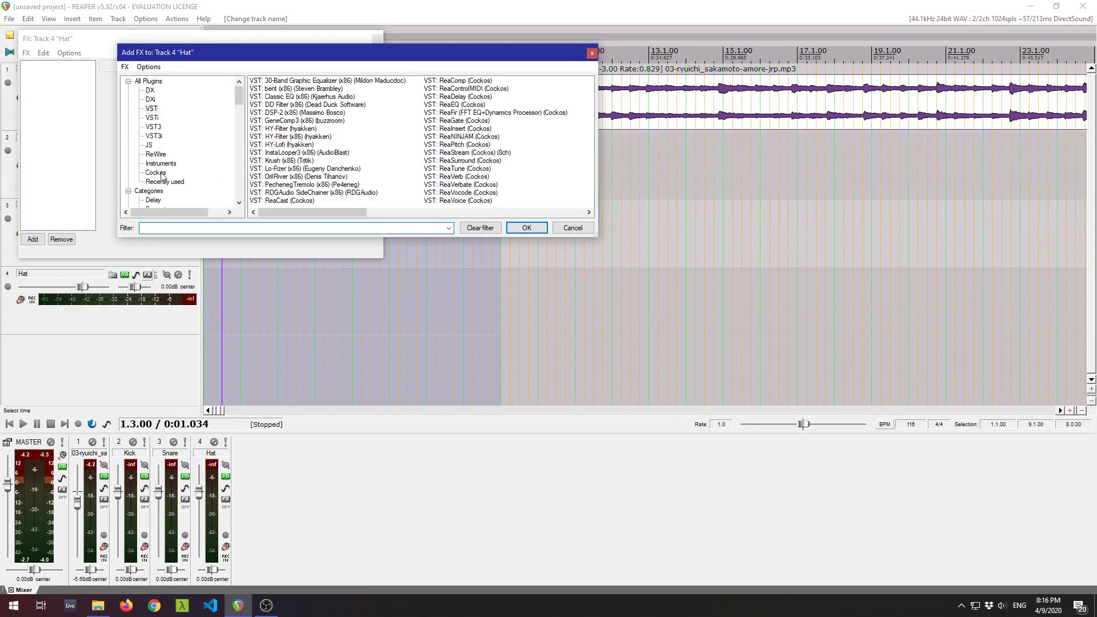
click(156, 173)
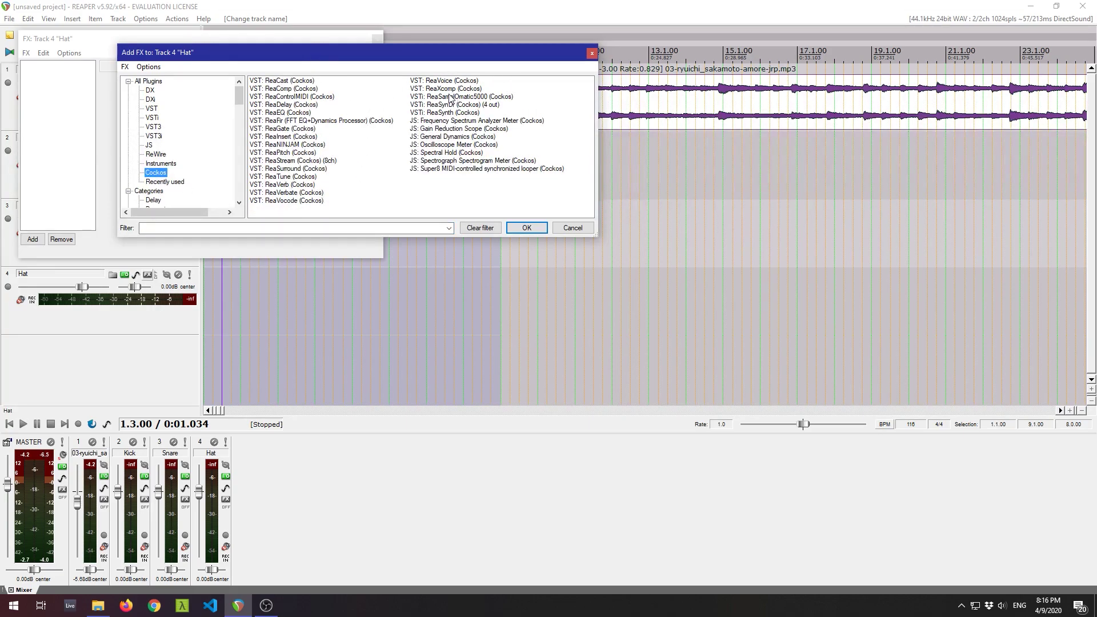
click(477, 98)
click(526, 228)
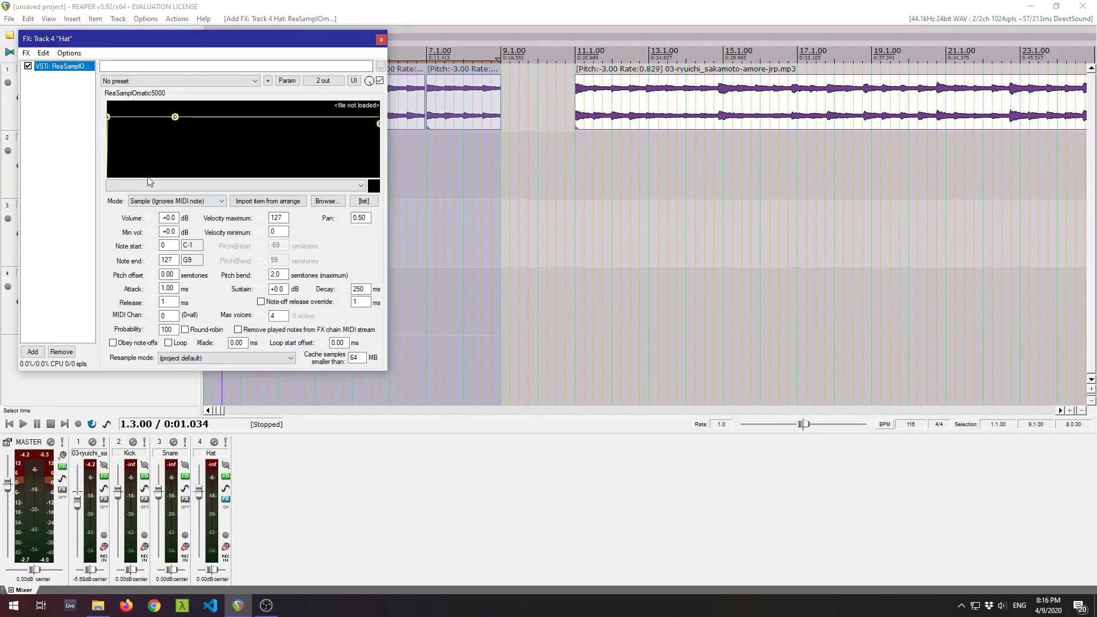
Load the sample hat 3.wav from the lofiKit hats folder into the Hat track's sampler.
click(351, 187)
click(328, 186)
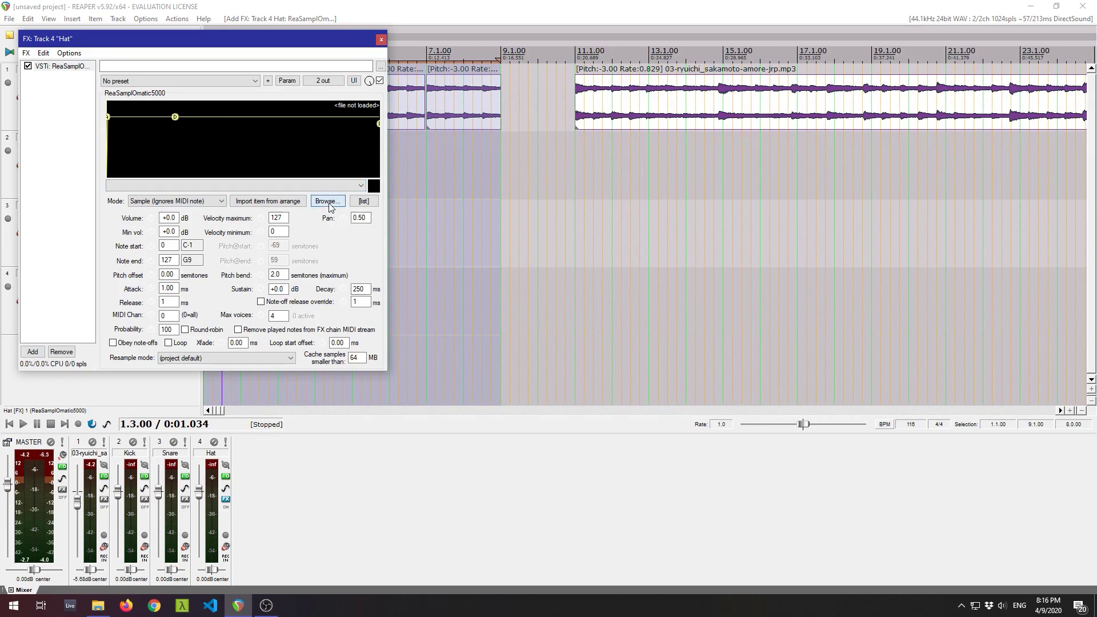
click(328, 203)
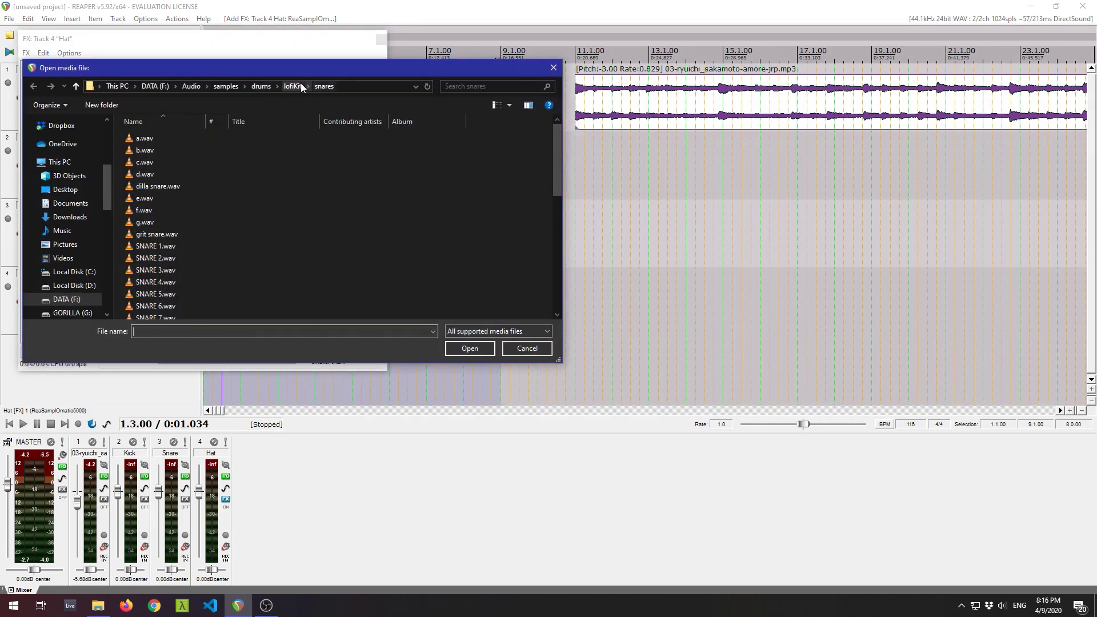
click(292, 86)
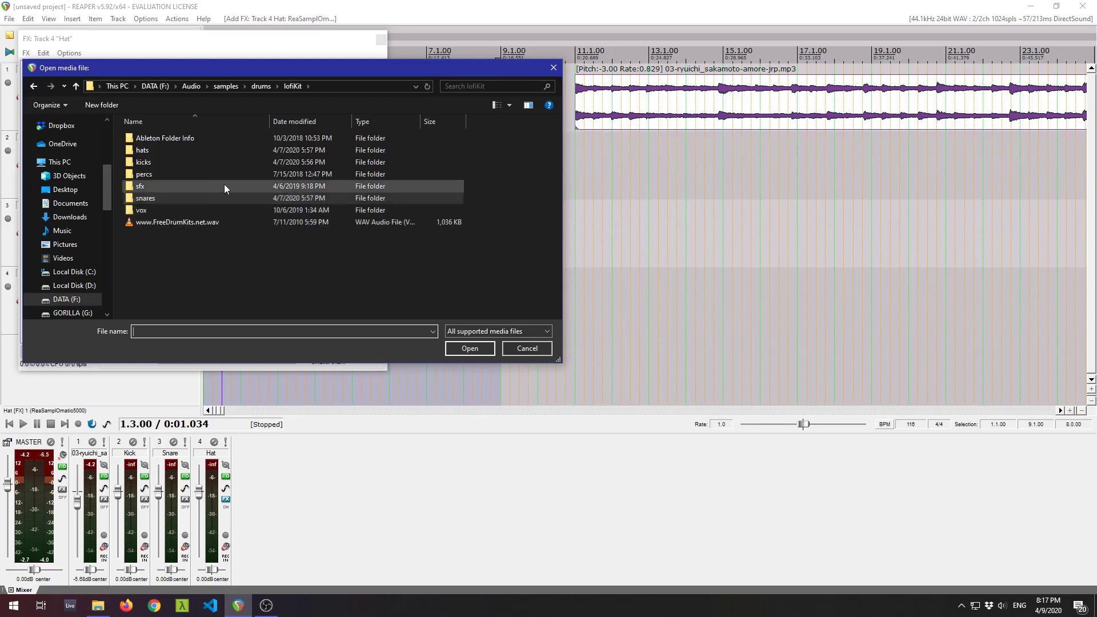
double_click(169, 150)
click(183, 169)
click(160, 198)
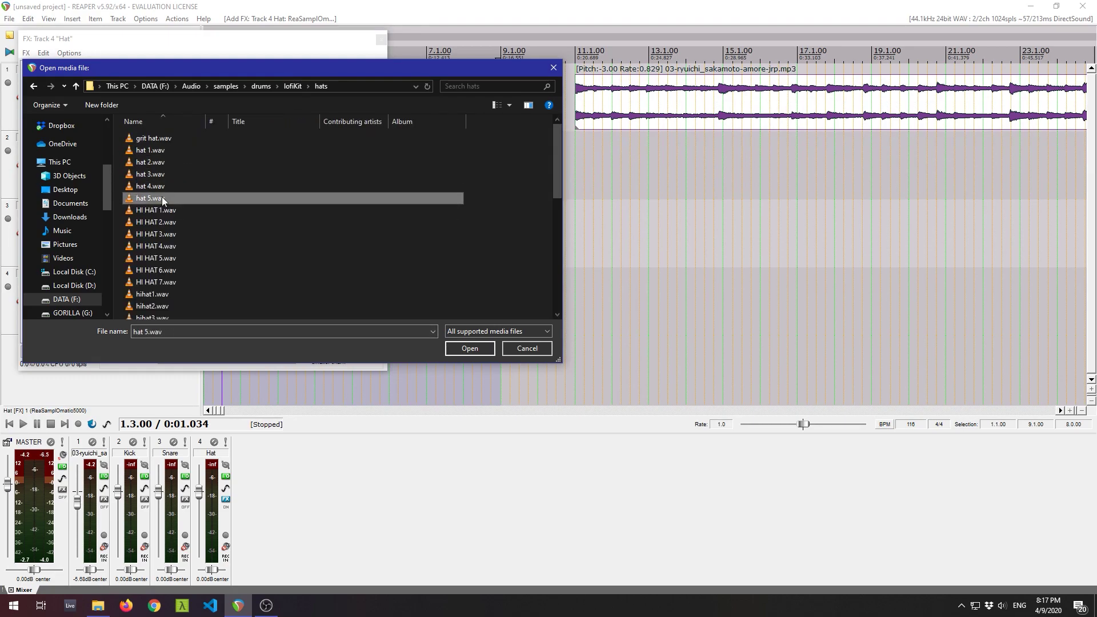
click(149, 176)
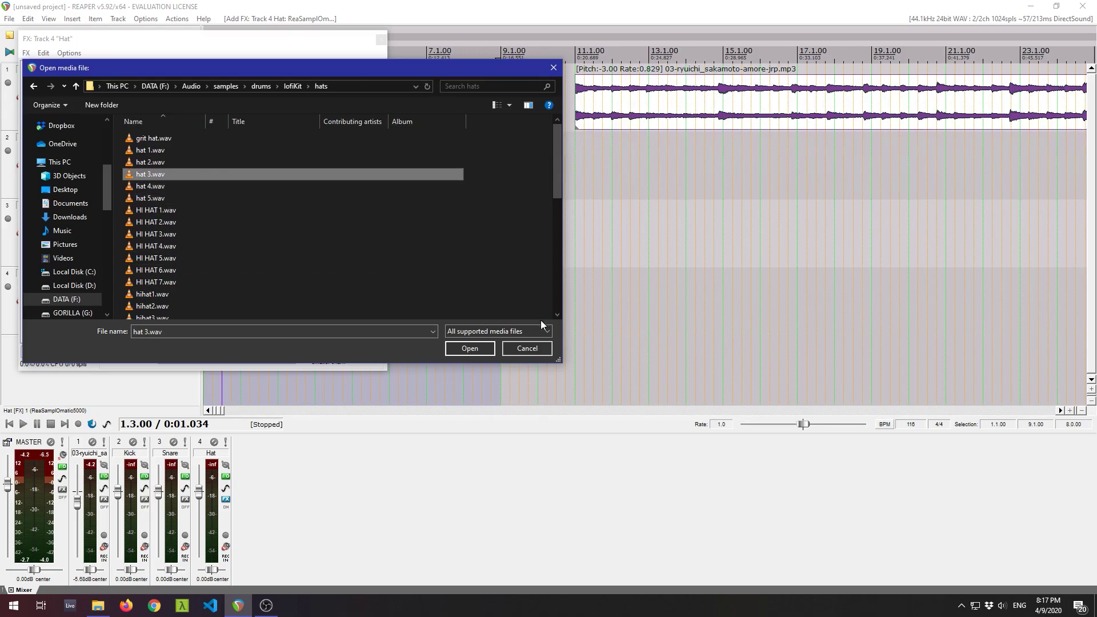
click(470, 349)
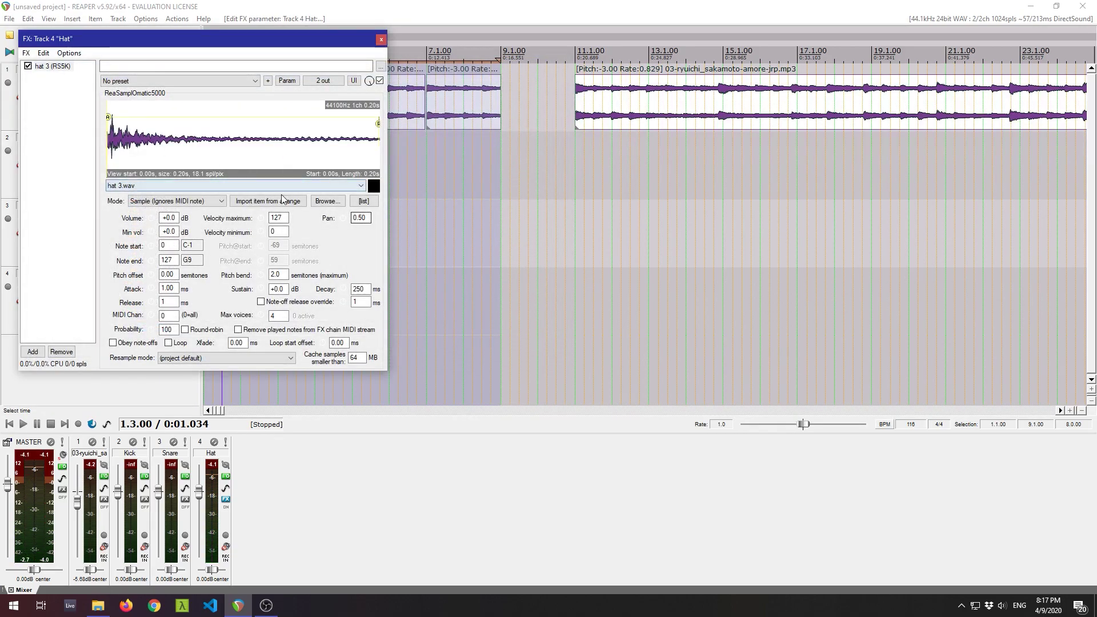
Audition hihat18, hihat17 and hihat19 in the Hat track's sampler and keep hihat20.wav as the loaded sample.
click(314, 185)
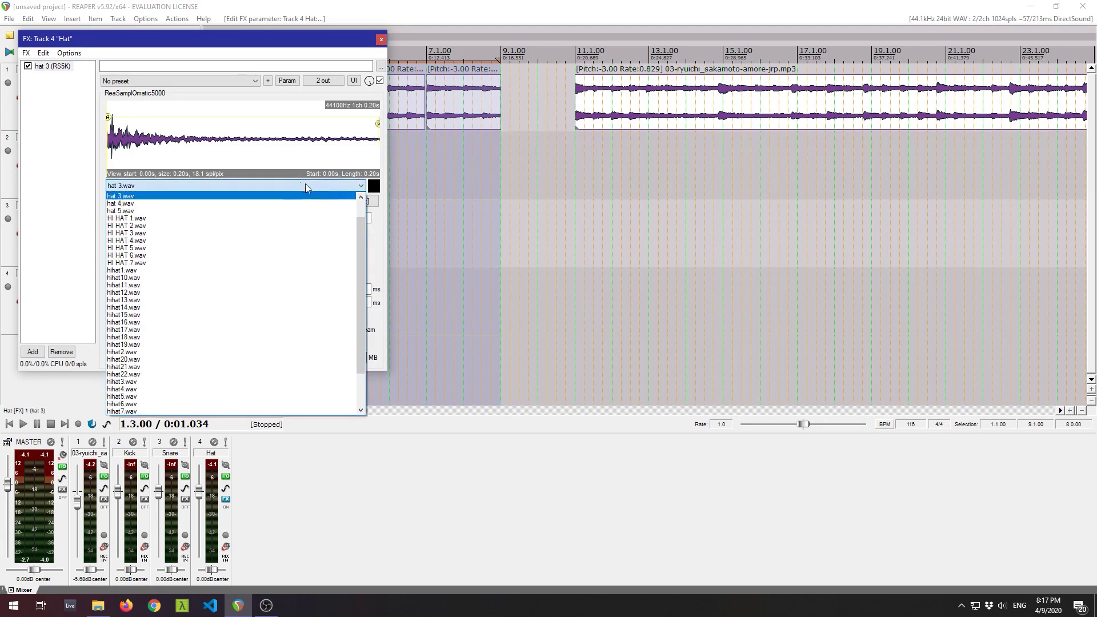
click(228, 278)
click(229, 187)
click(223, 241)
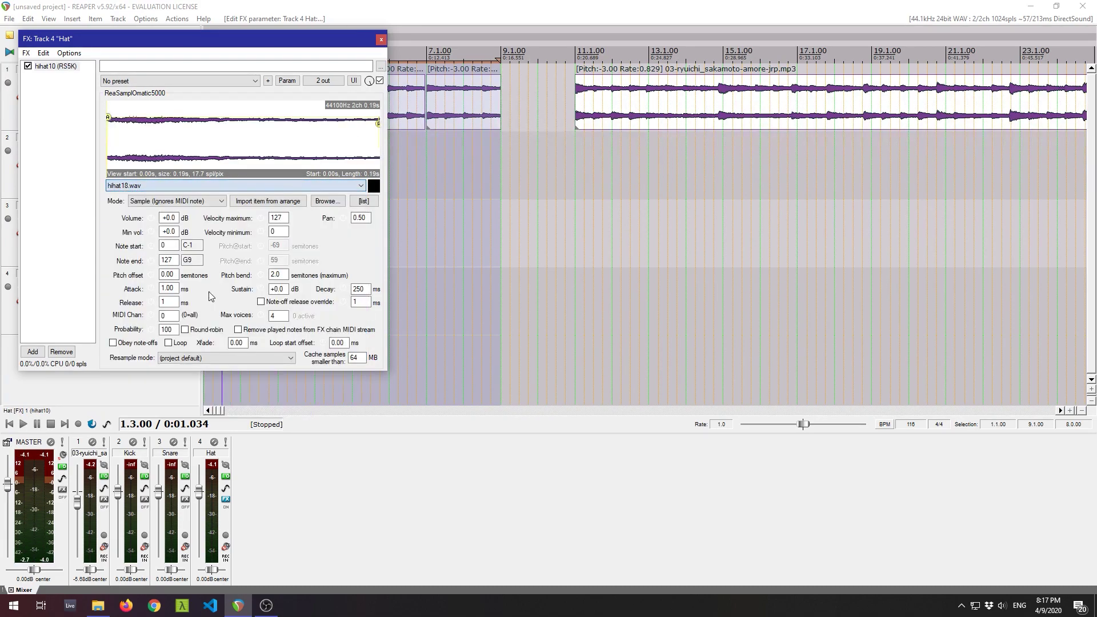
click(224, 187)
click(204, 285)
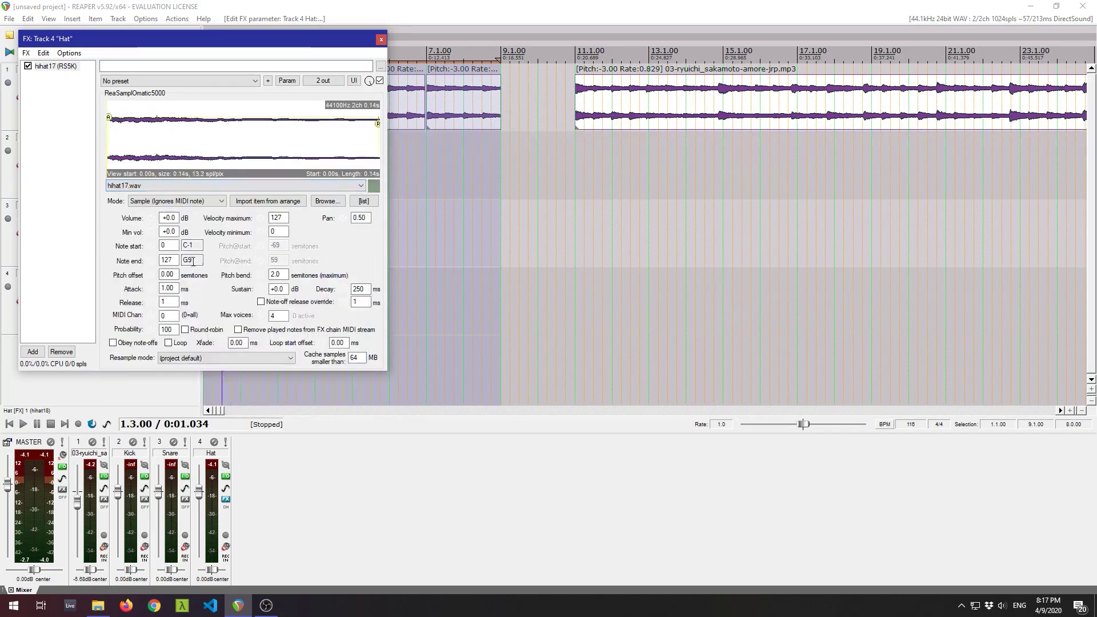
click(200, 189)
click(188, 298)
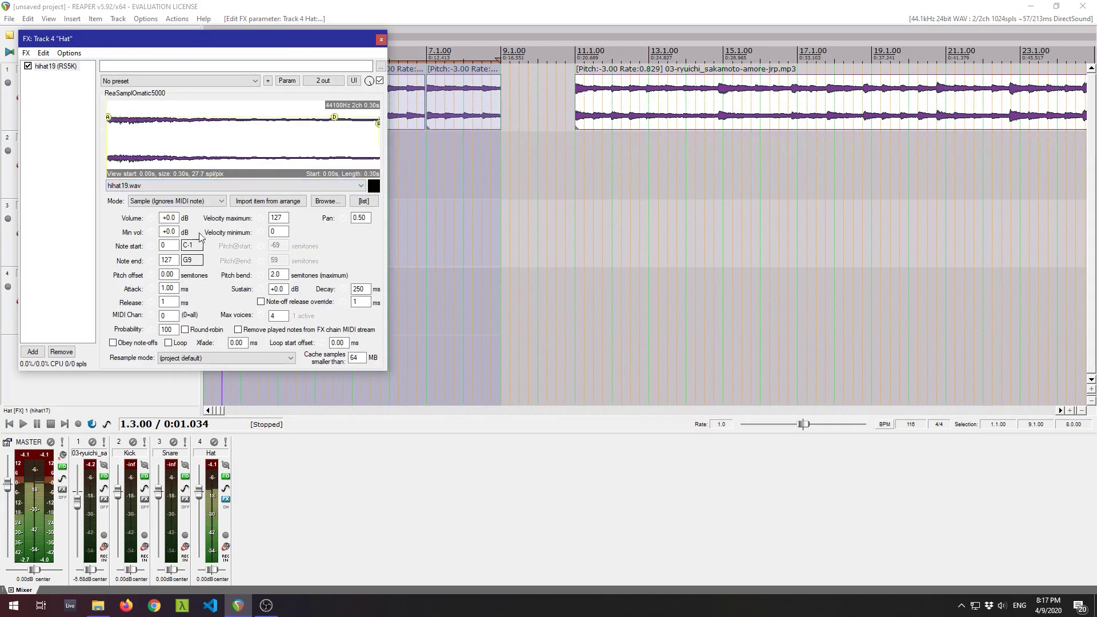
click(202, 187)
click(175, 314)
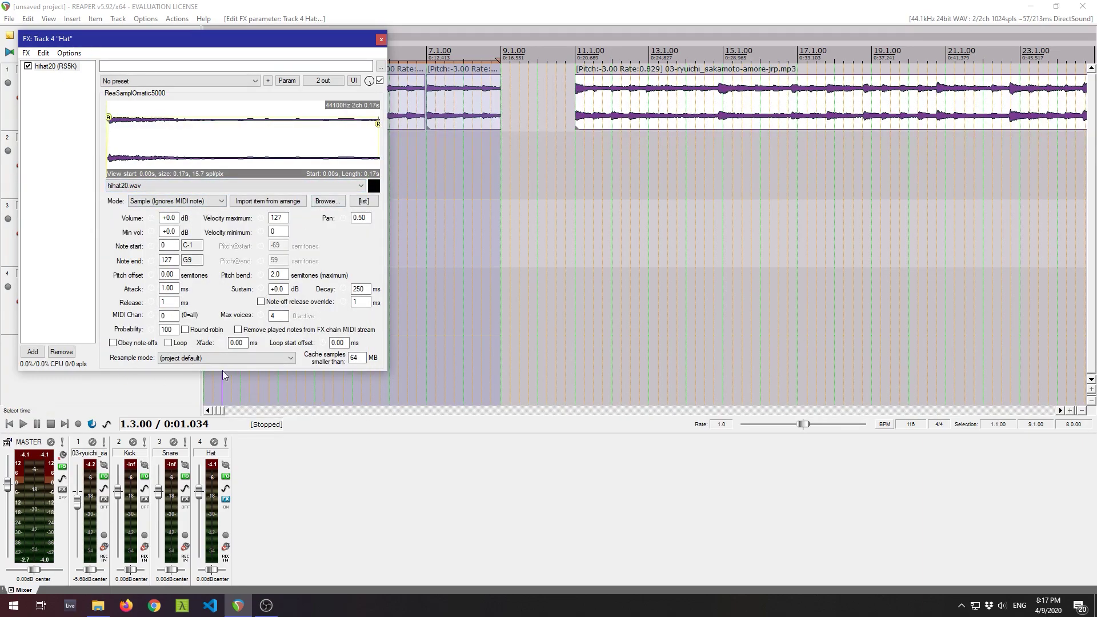
click(381, 40)
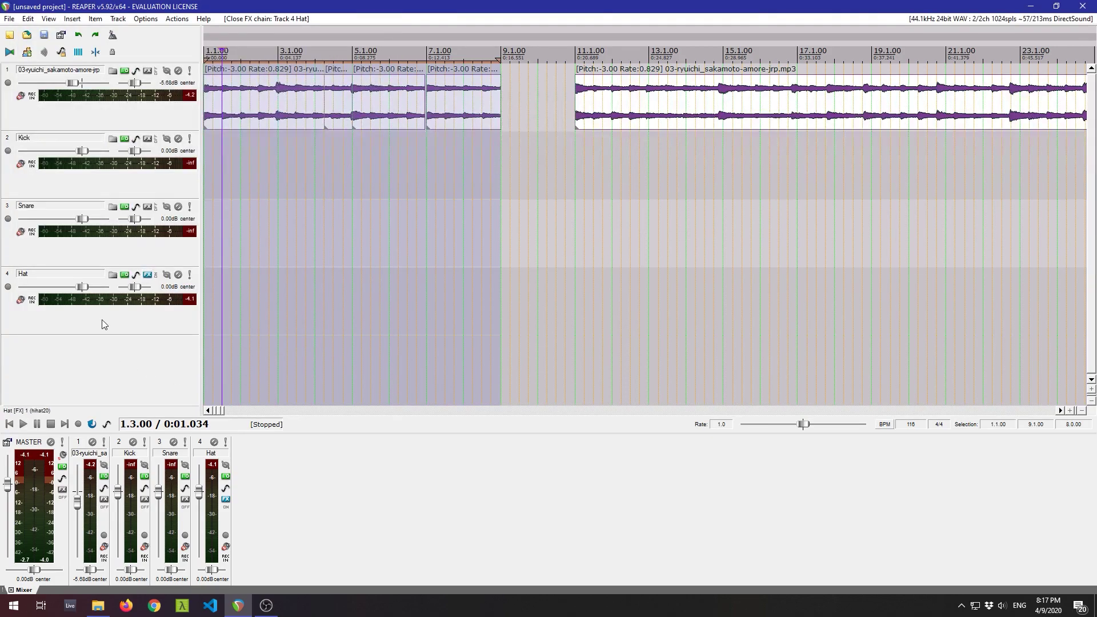
Insert a new one-bar MIDI item on the Hat track, spanning 1.1.00 to 2.1.00.
click(243, 310)
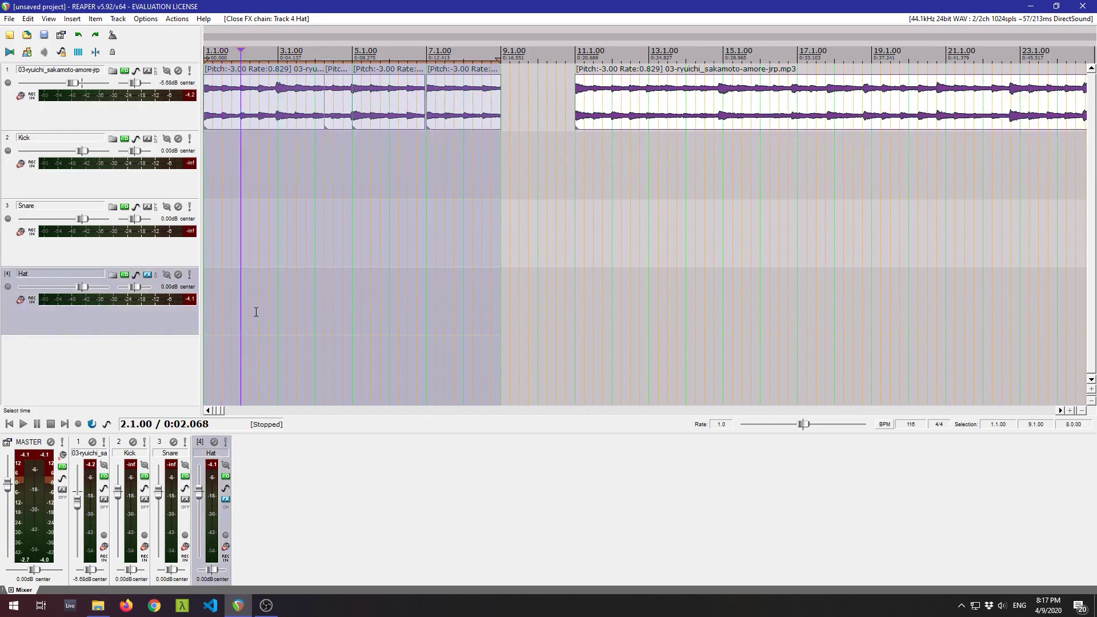
drag(206, 309, 242, 313)
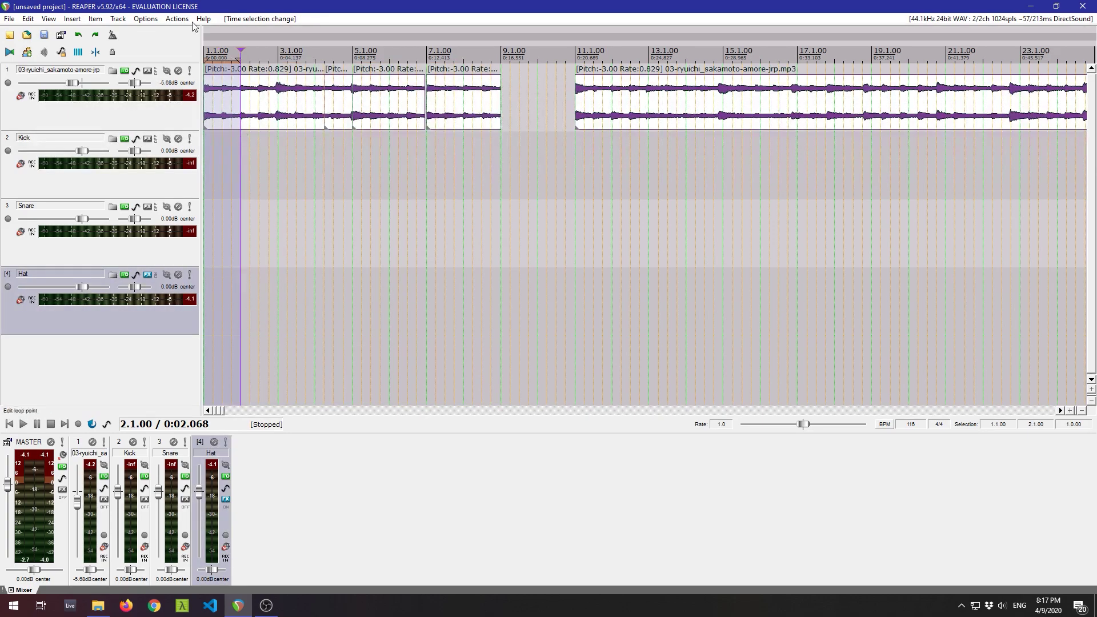
click(73, 19)
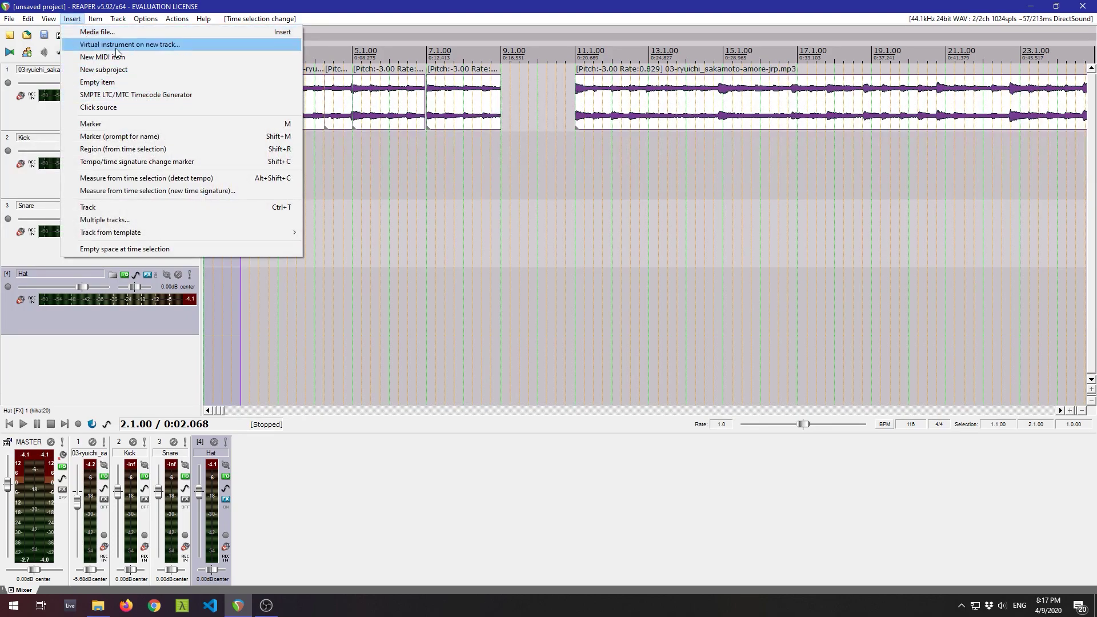
click(102, 57)
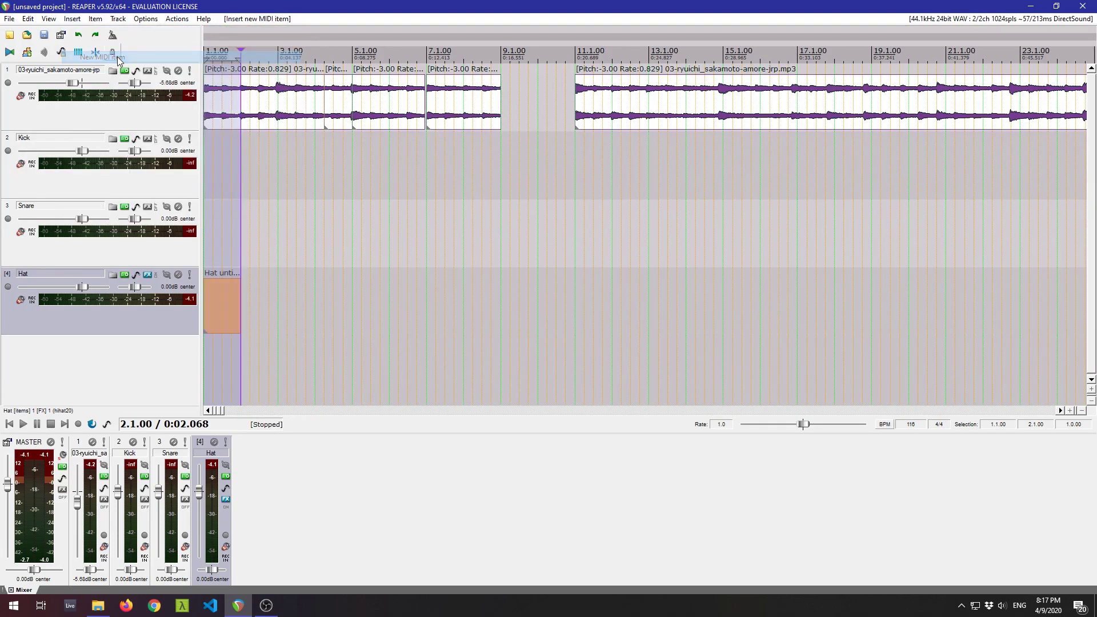
Enter four eighth-length C#4 notes in the hat MIDI item, one on each beat of the bar.
double_click(211, 302)
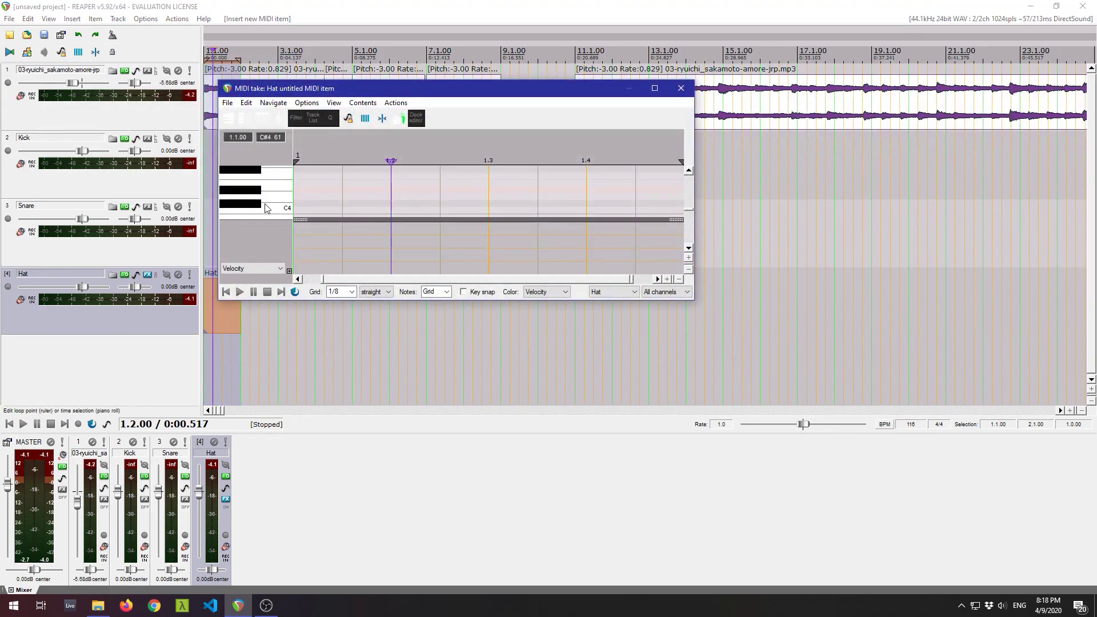
click(321, 208)
click(371, 204)
click(408, 211)
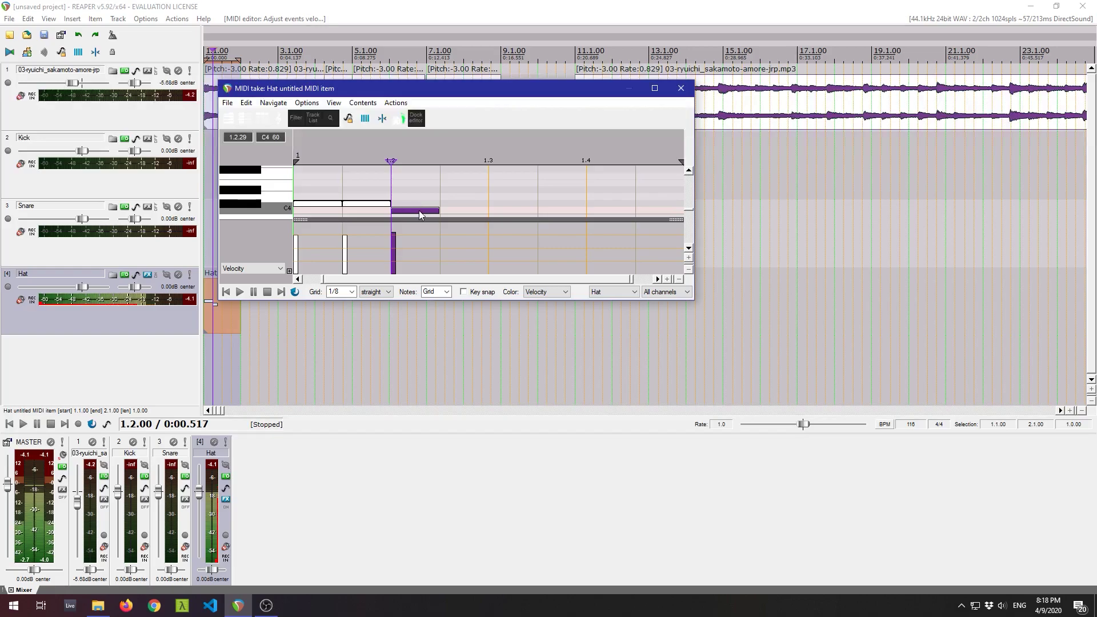
drag(420, 210, 420, 203)
click(453, 207)
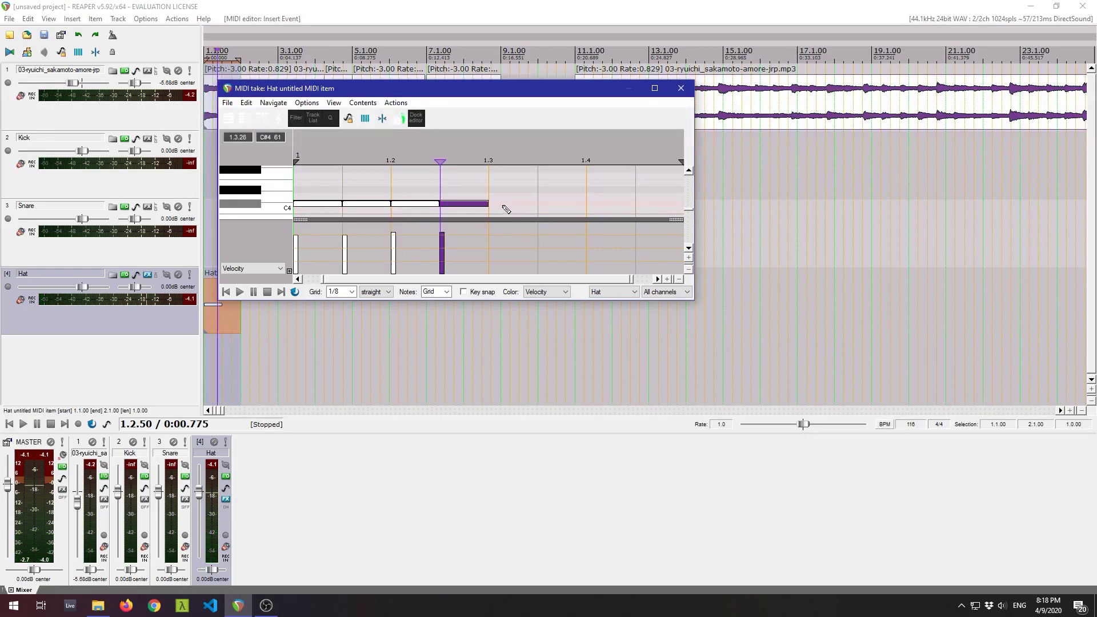
double_click(368, 204)
double_click(463, 205)
click(500, 206)
click(597, 205)
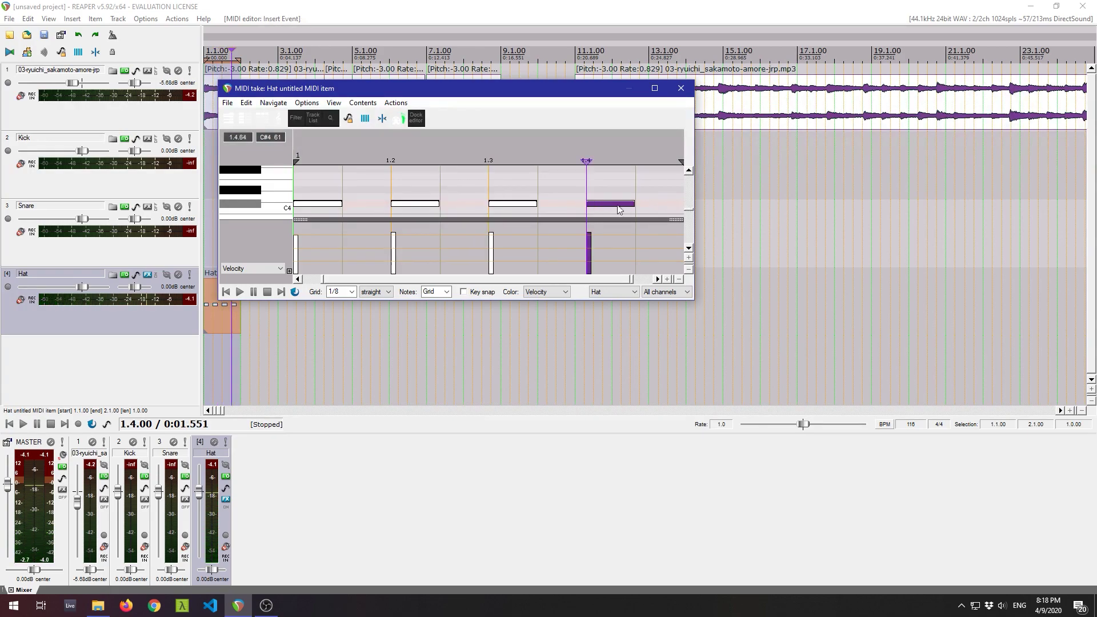
Play the bar with the hats and reduce the velocities of the notes on beats 2 and 4, beat 2 the most.
click(208, 51)
key(space)
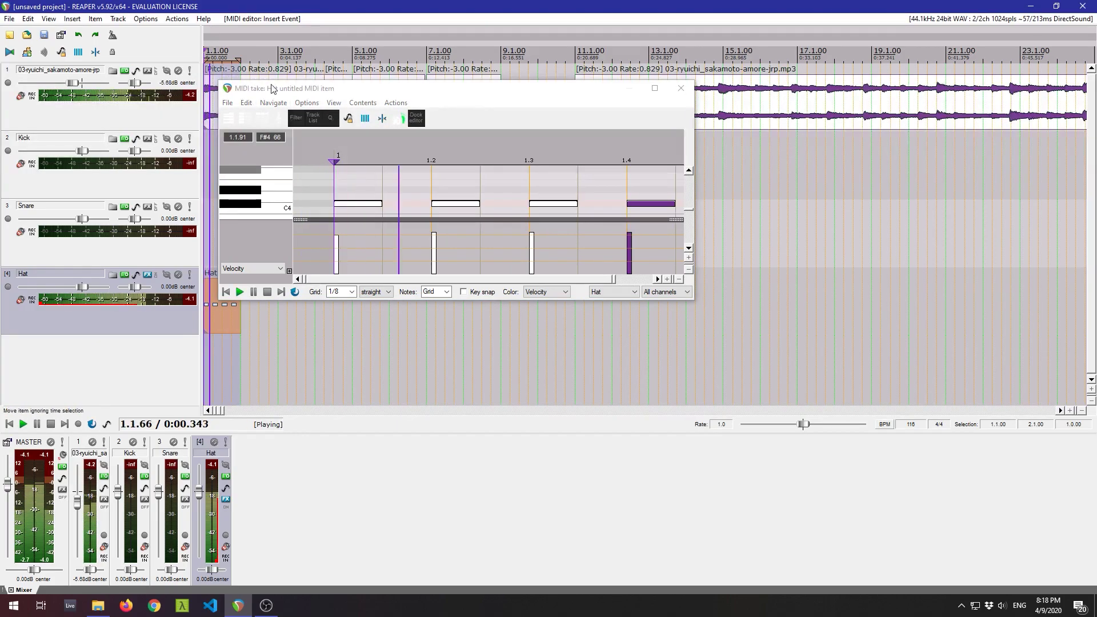
key(space)
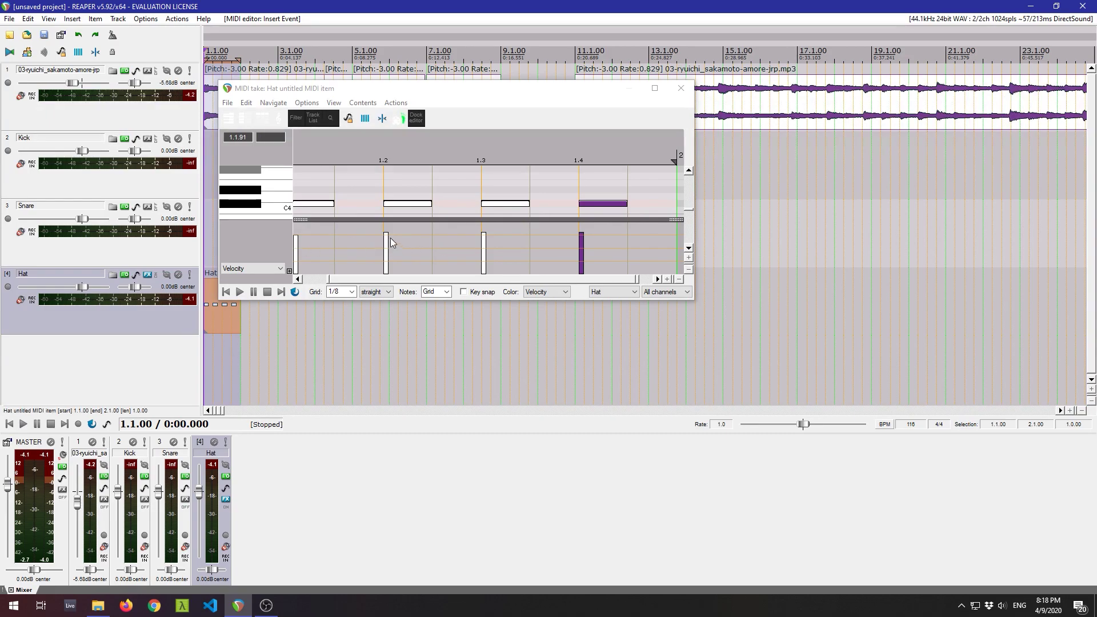
drag(386, 235, 387, 267)
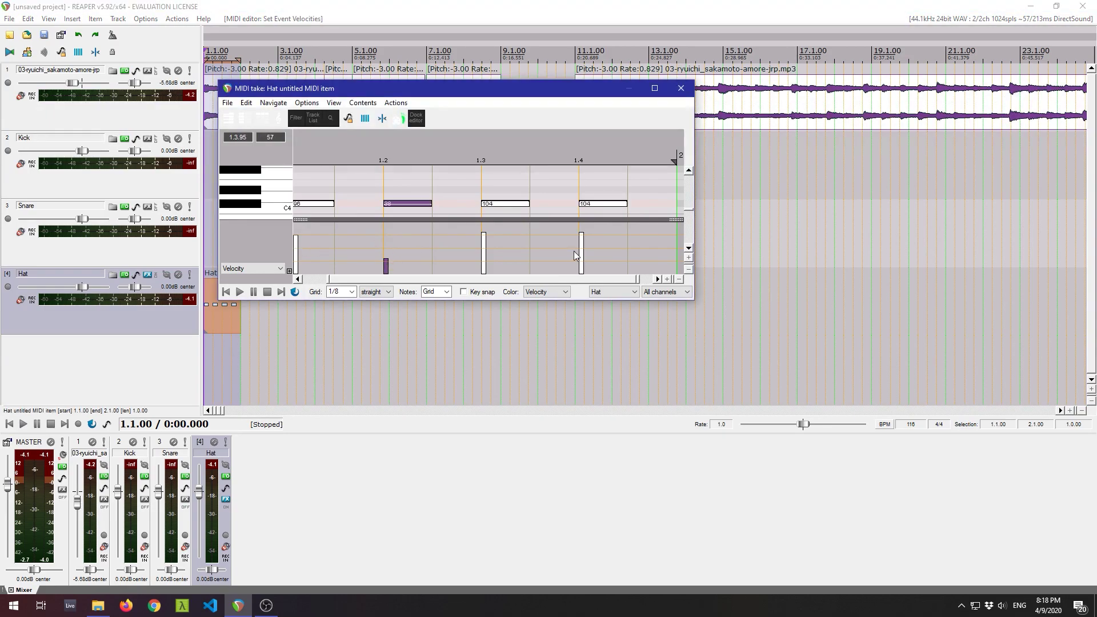
drag(583, 248, 584, 253)
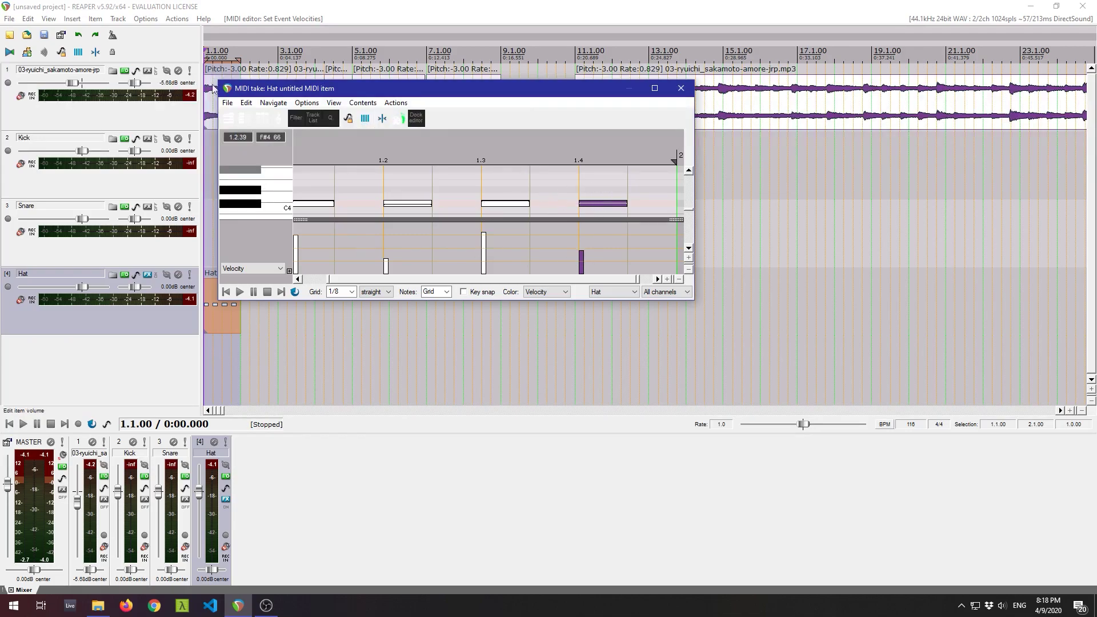
click(225, 324)
right_click(224, 324)
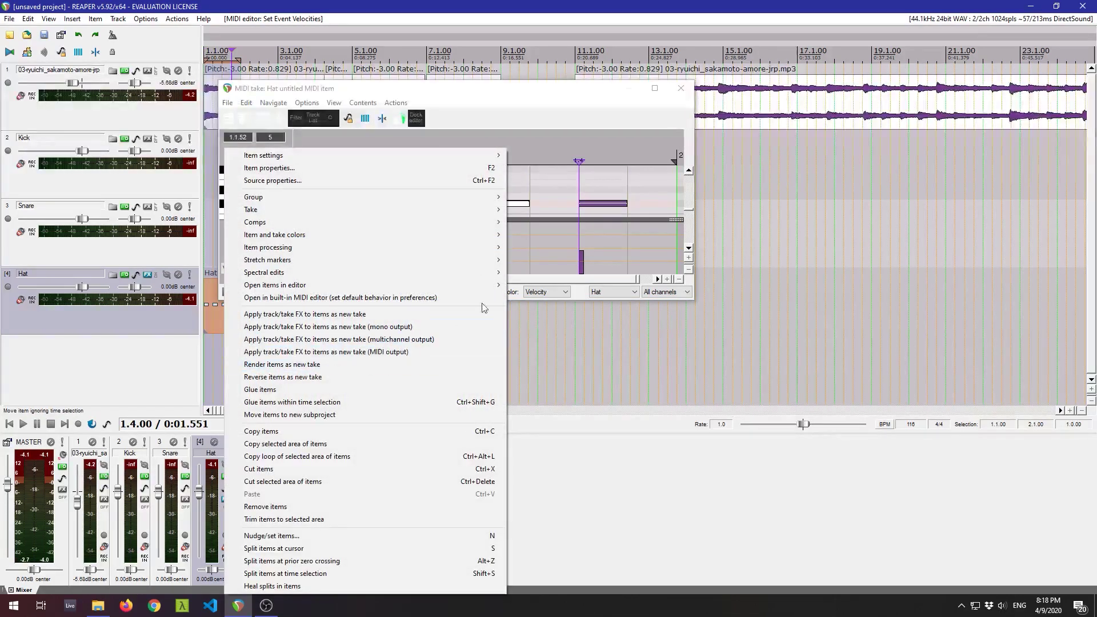
key(Escape)
click(691, 93)
click(227, 317)
Shift the hat note on beat 3 slightly late, off the grid, in the one-bar MIDI item.
double_click(227, 318)
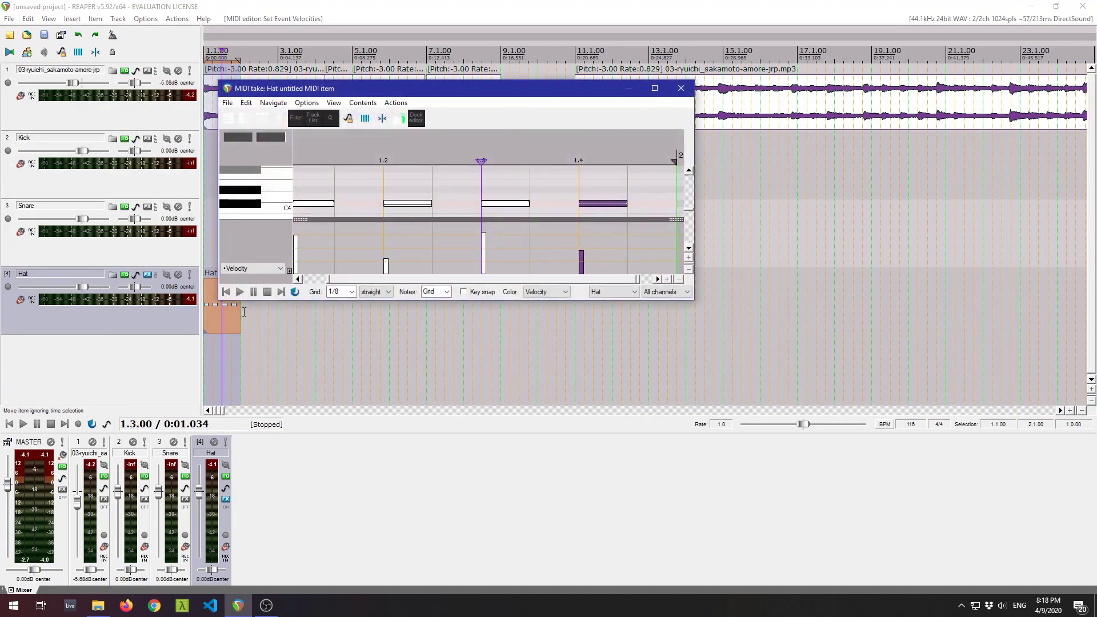
click(513, 208)
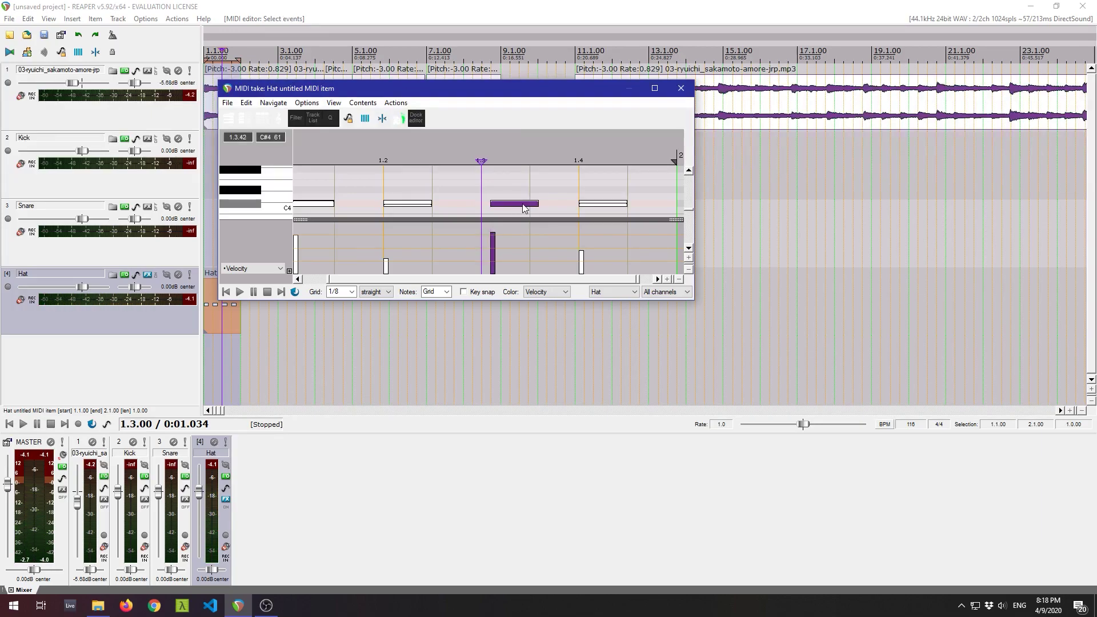
click(683, 88)
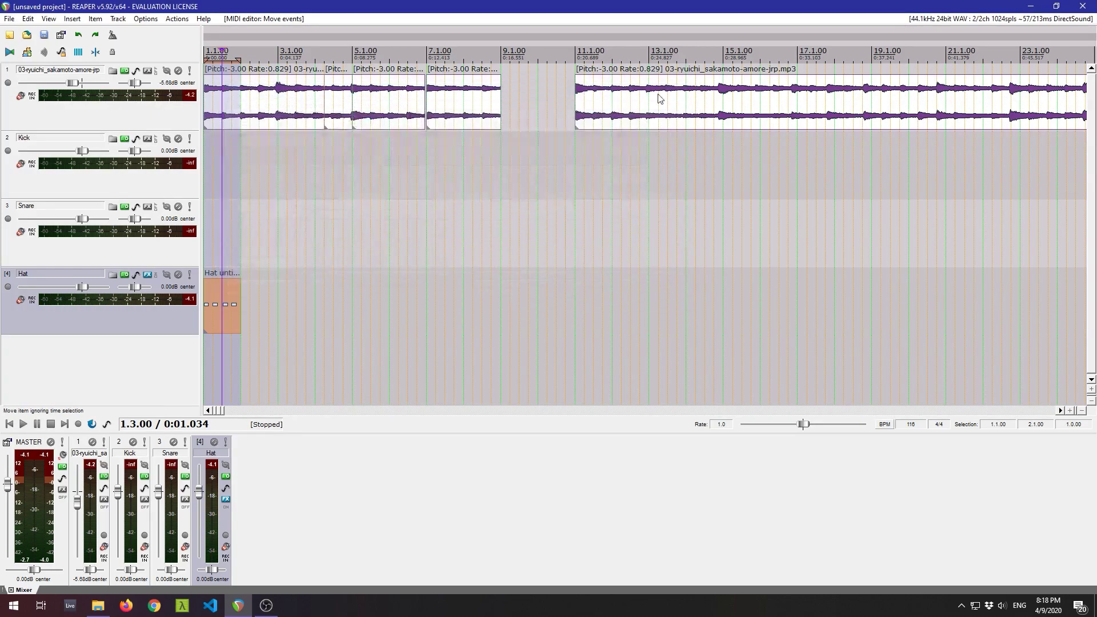
Play bar 1 from the start to hear the quarter-note hat pattern against the sample.
click(210, 250)
key(Home)
key(space)
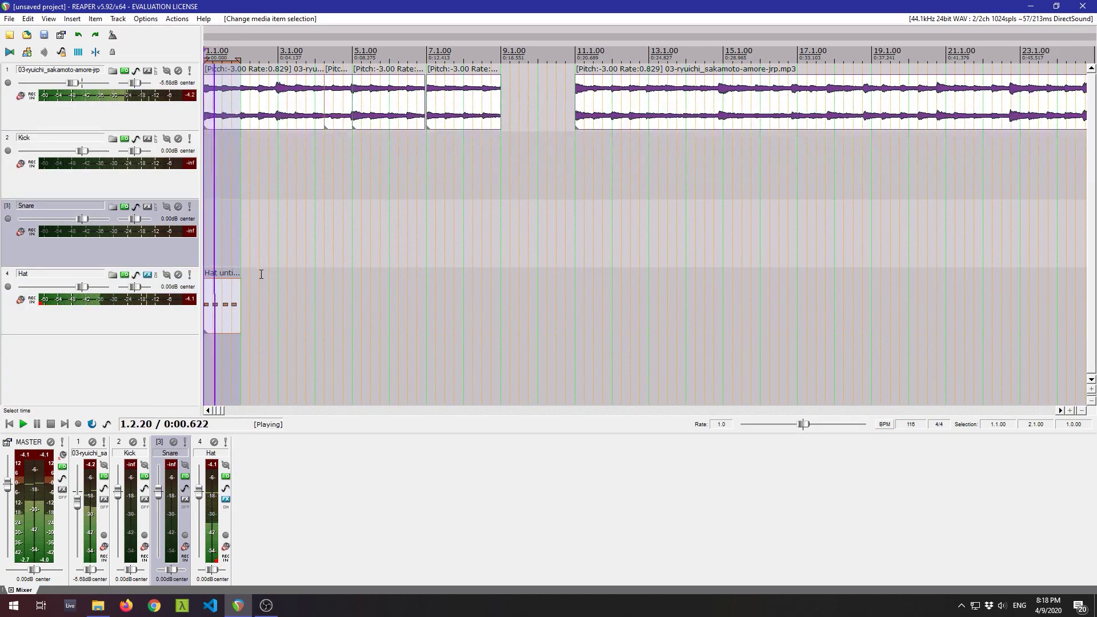
key(space)
Try repeating the one-bar hat item up to bar 9, listen to it, and cut it back to bar 1.
click(225, 293)
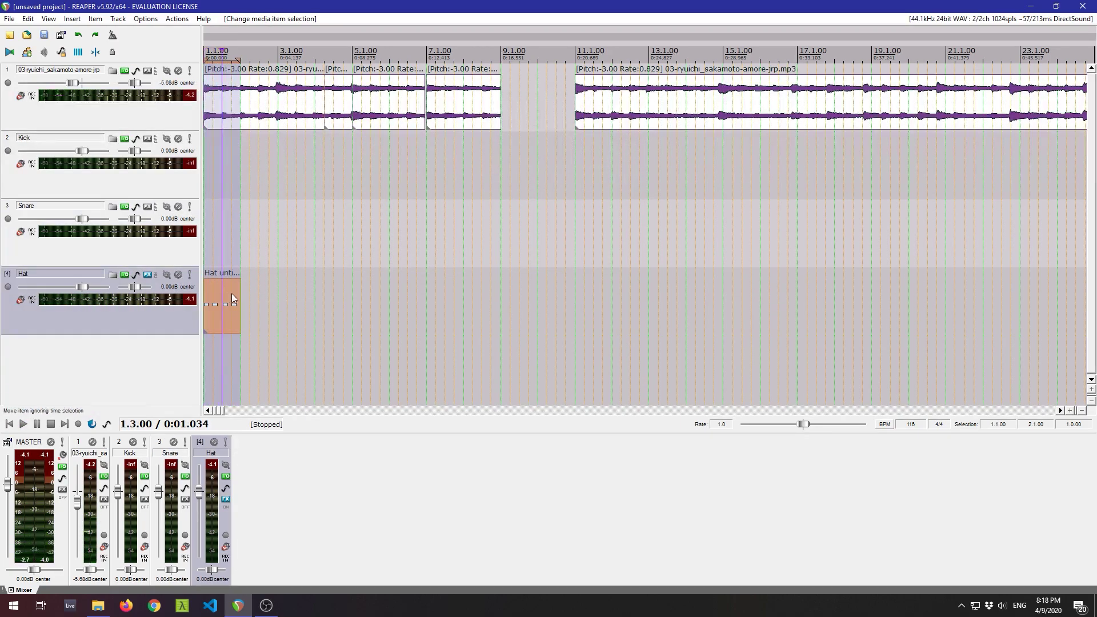
key(ctrl+d)
drag(276, 302, 501, 304)
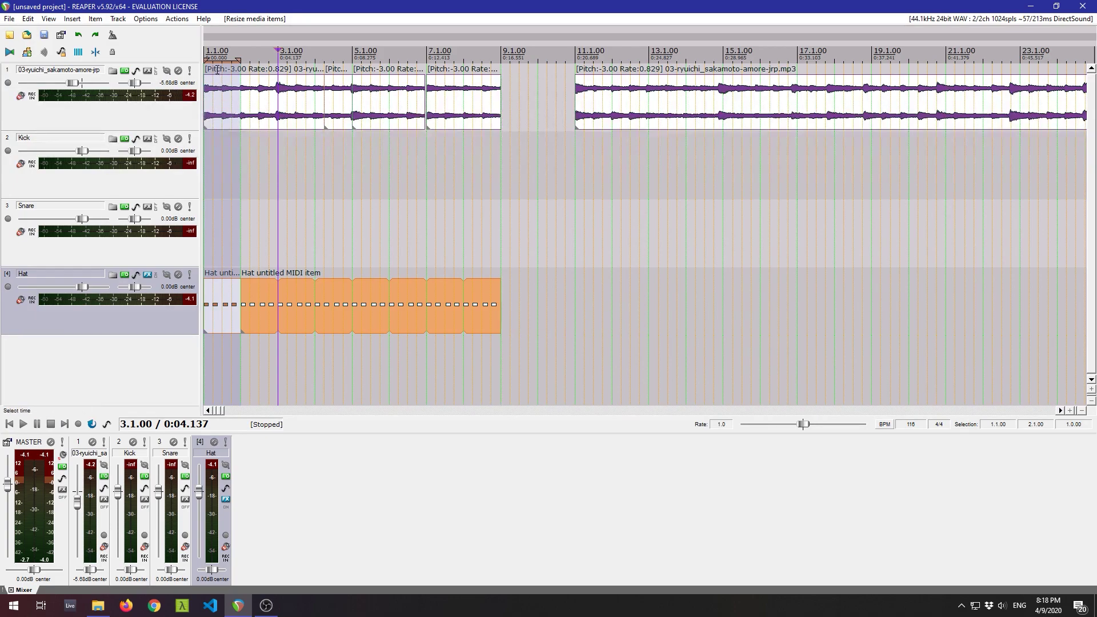
click(218, 71)
key(space)
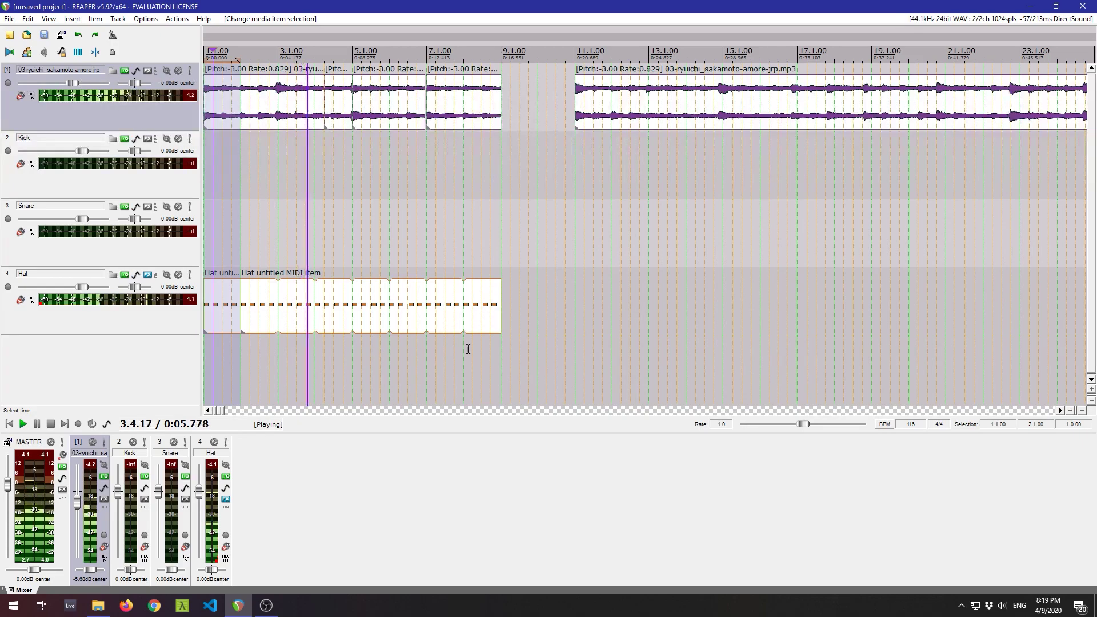
key(space)
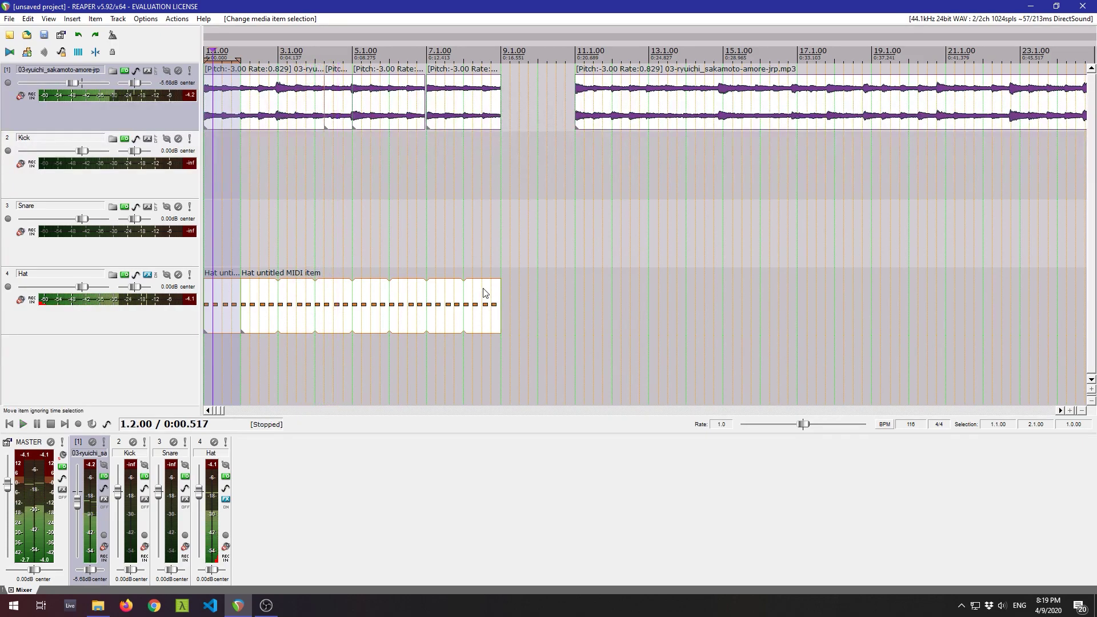
drag(500, 293, 237, 303)
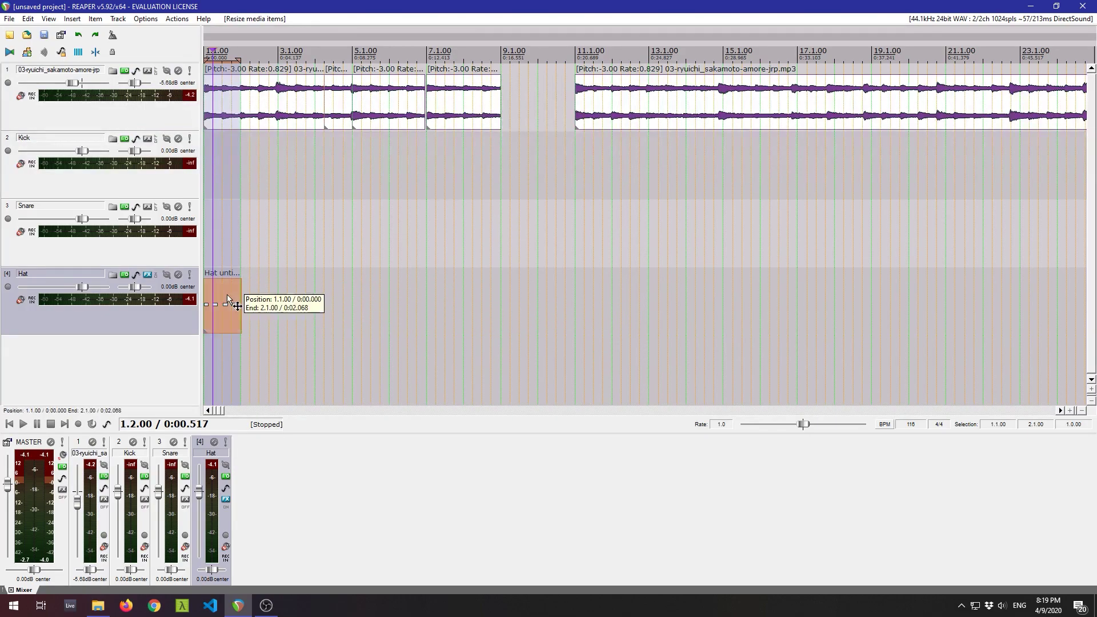
Rewrite the hat MIDI item as eight consecutive C#4 eighth notes filling the whole bar.
double_click(223, 296)
double_click(524, 205)
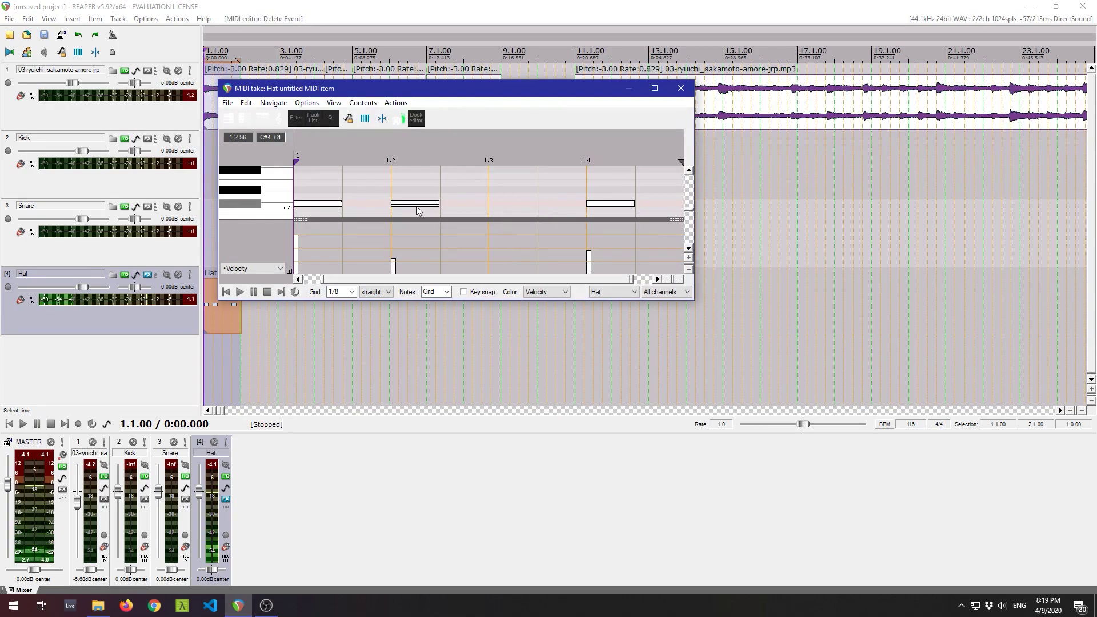
double_click(379, 206)
double_click(478, 206)
double_click(522, 206)
double_click(569, 205)
double_click(658, 205)
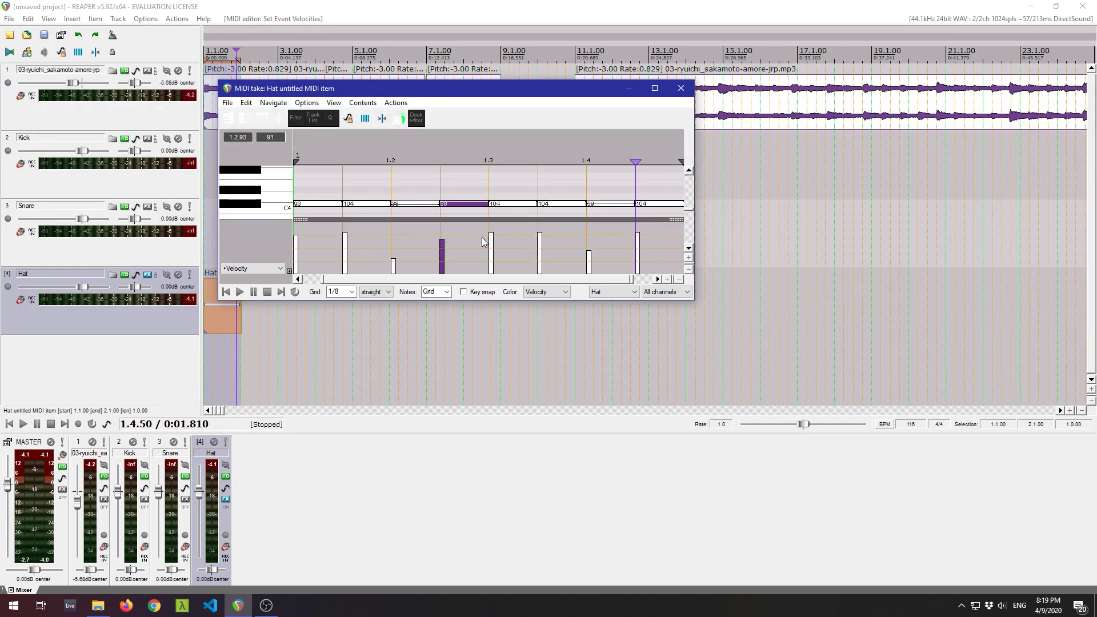
Accent the offbeat hats by lowering the velocities on beats 1 and 3 and setting the note after beat 2 to 103.
mouse_move(297, 241)
mouse_down()
mouse_move(296, 263)
mouse_move(345, 243)
mouse_up()
click(345, 238)
drag(443, 252, 442, 230)
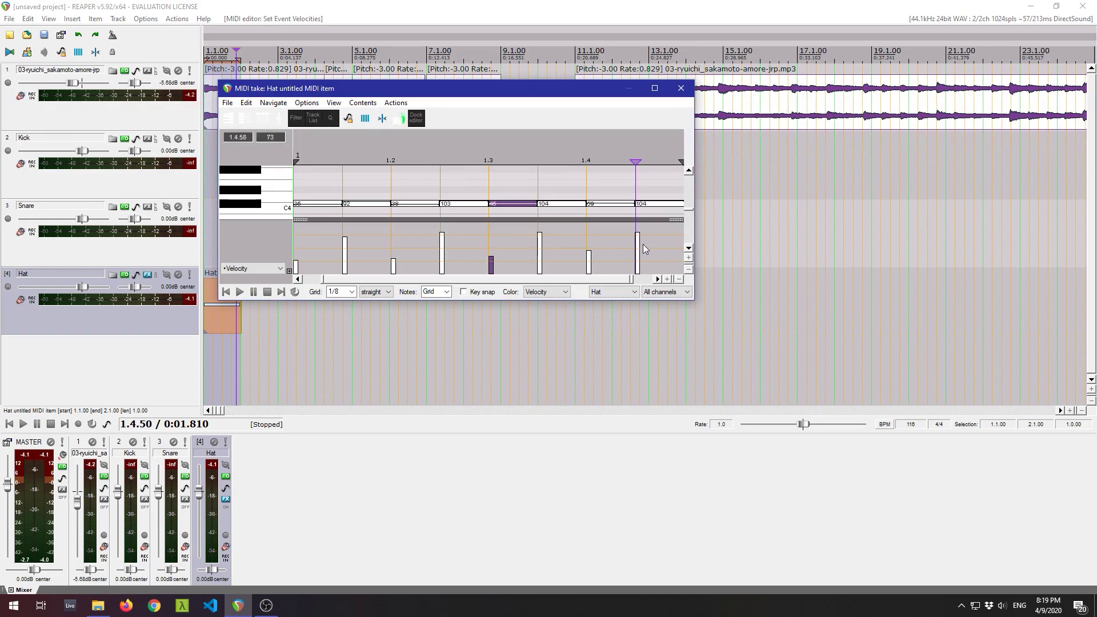
key(space)
key(Escape)
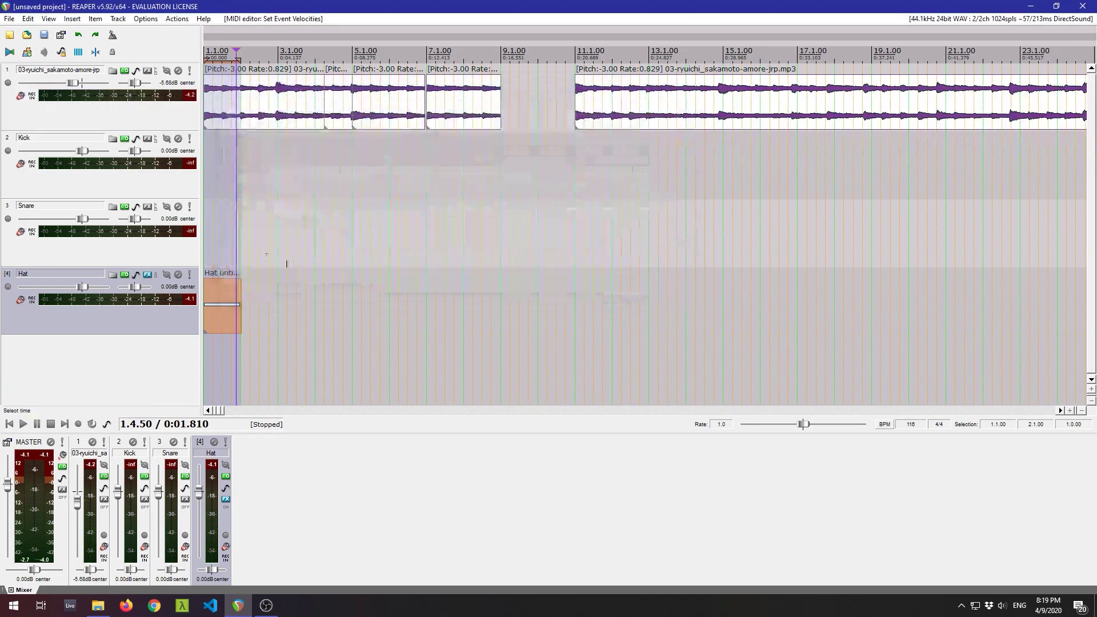
Play bar 1 from the start to check the eighth-note hat pattern against the sample.
click(207, 237)
key(space)
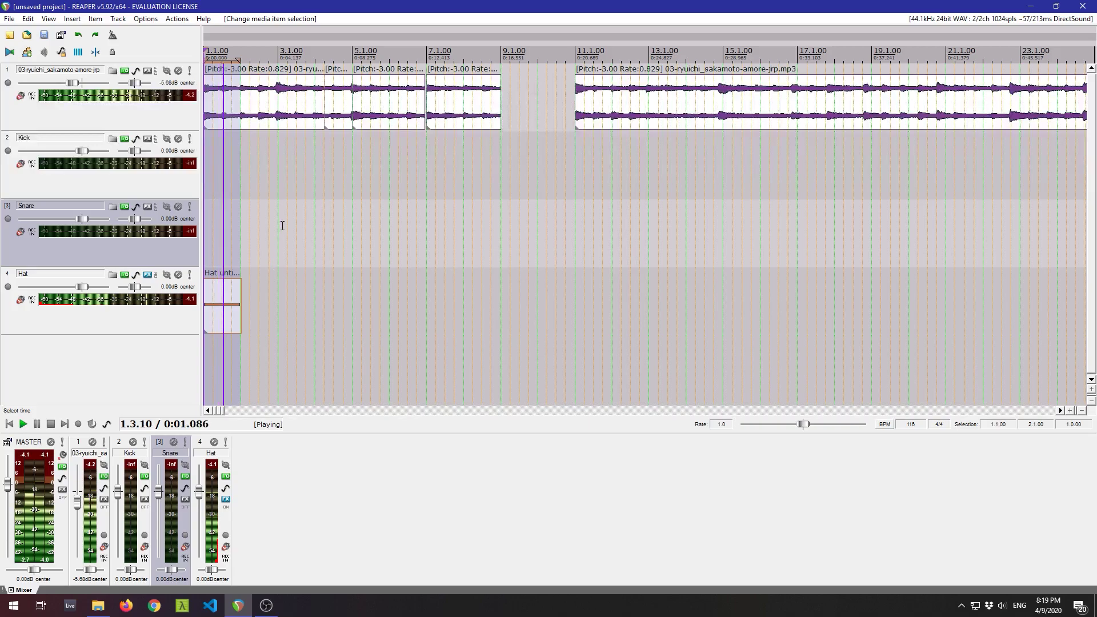
key(space)
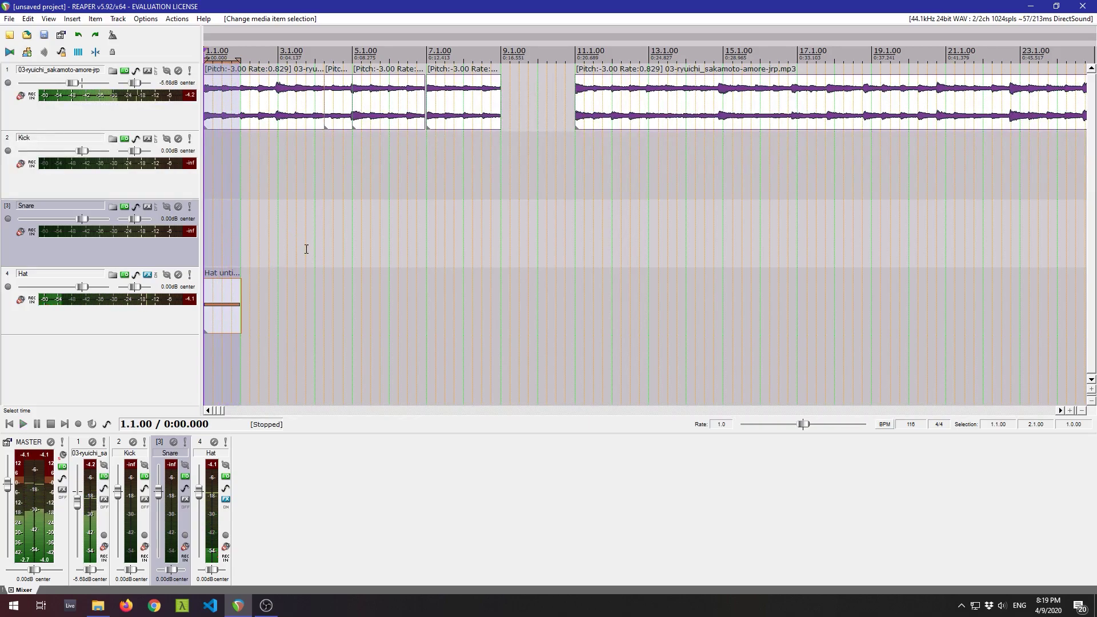
click(241, 294)
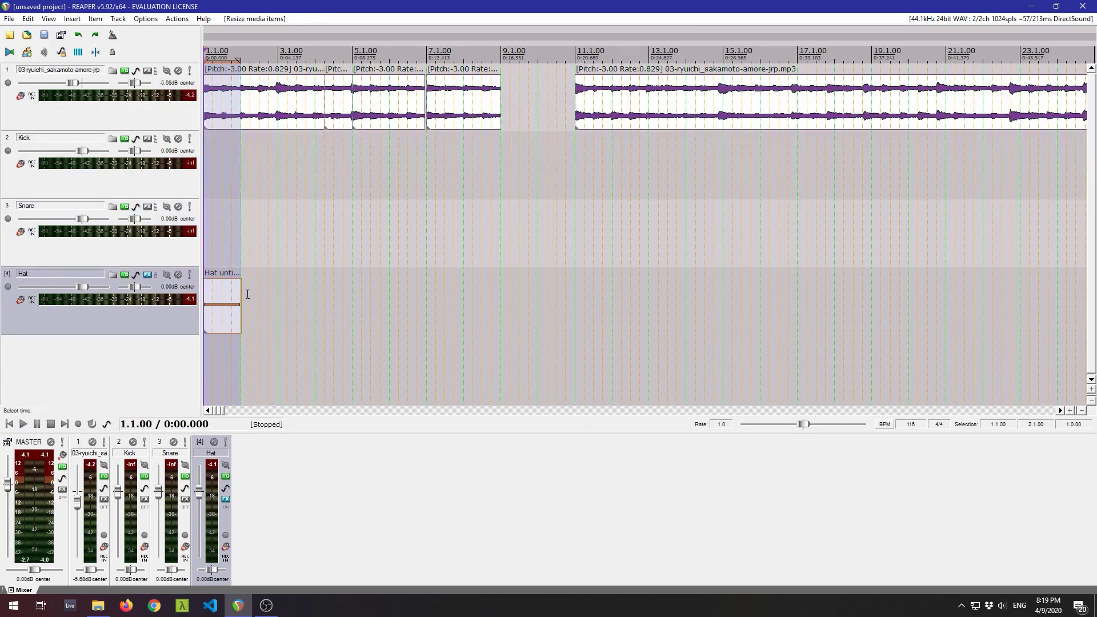
Try looping the one-bar hat item into bar 5, listen to it, and trim it back to bar 1.
mouse_move(241, 300)
mouse_down()
mouse_move(343, 305)
mouse_move(269, 310)
mouse_move(362, 298)
mouse_up()
key(space)
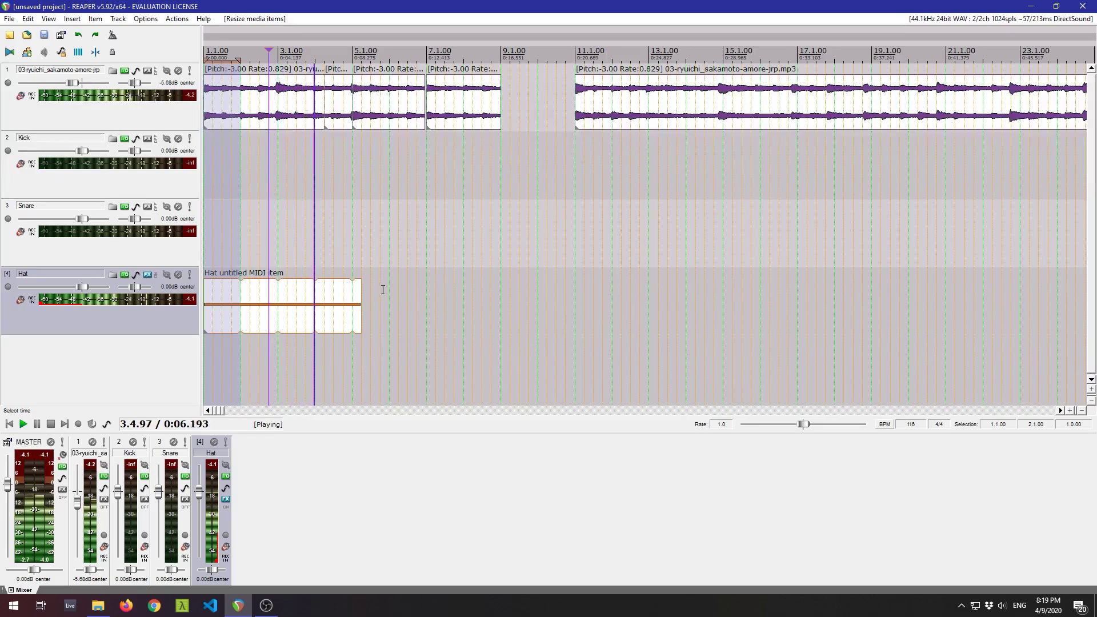
key(space)
drag(361, 296, 269, 296)
double_click(256, 297)
click(256, 297)
click(281, 322)
drag(268, 313, 223, 301)
click(231, 313)
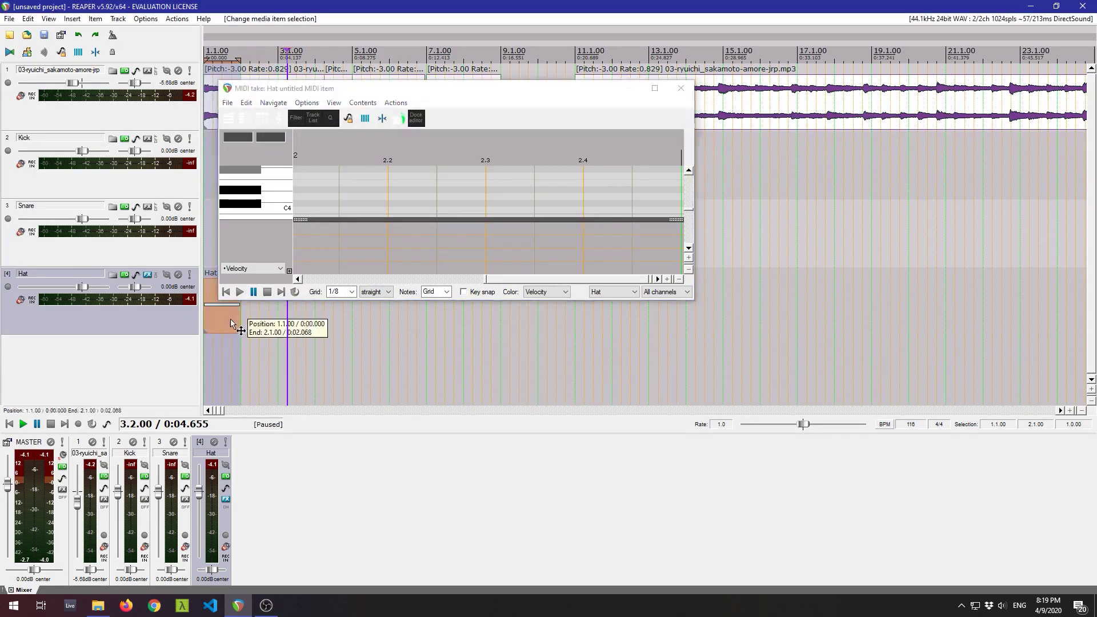
Delete the hat notes on the offbeat after beat 2 and on beat 4, and listen to the thinned pattern.
double_click(375, 204)
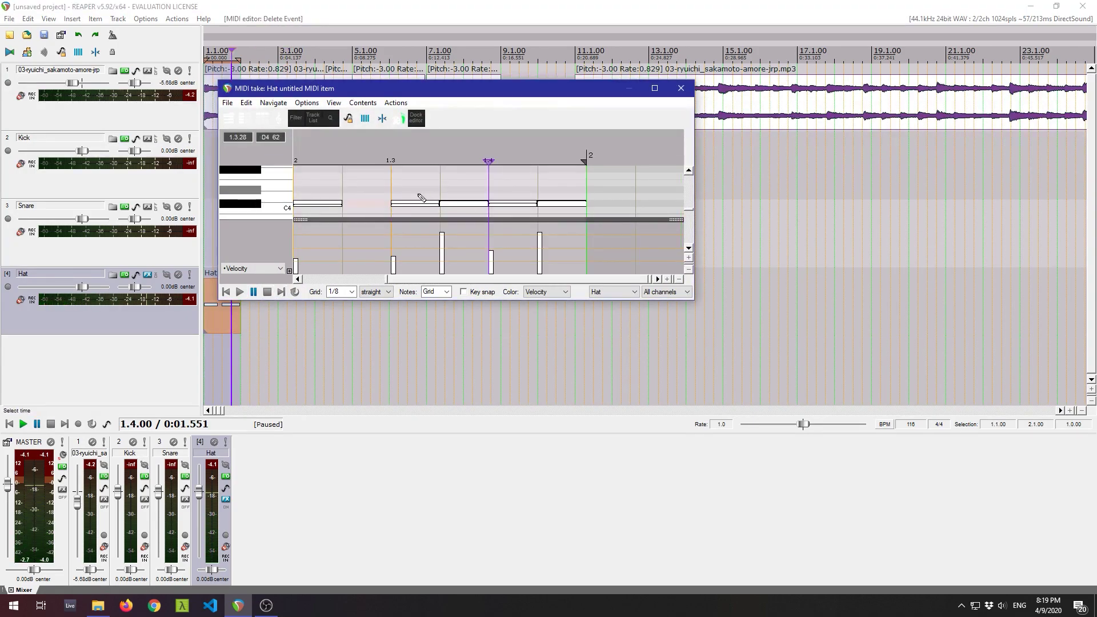
double_click(512, 207)
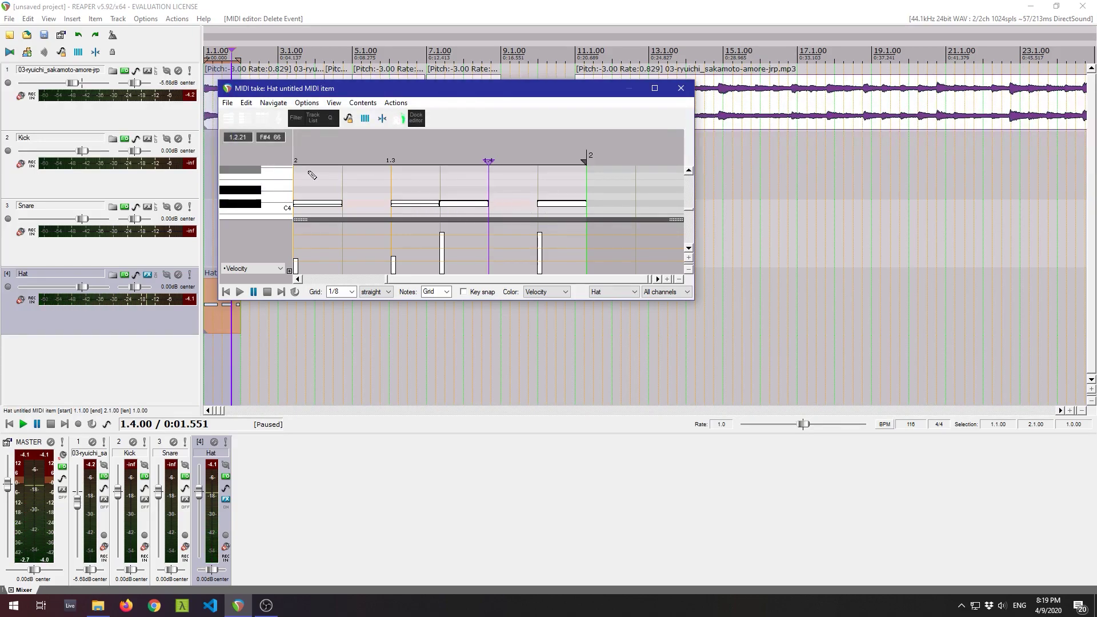
key(space)
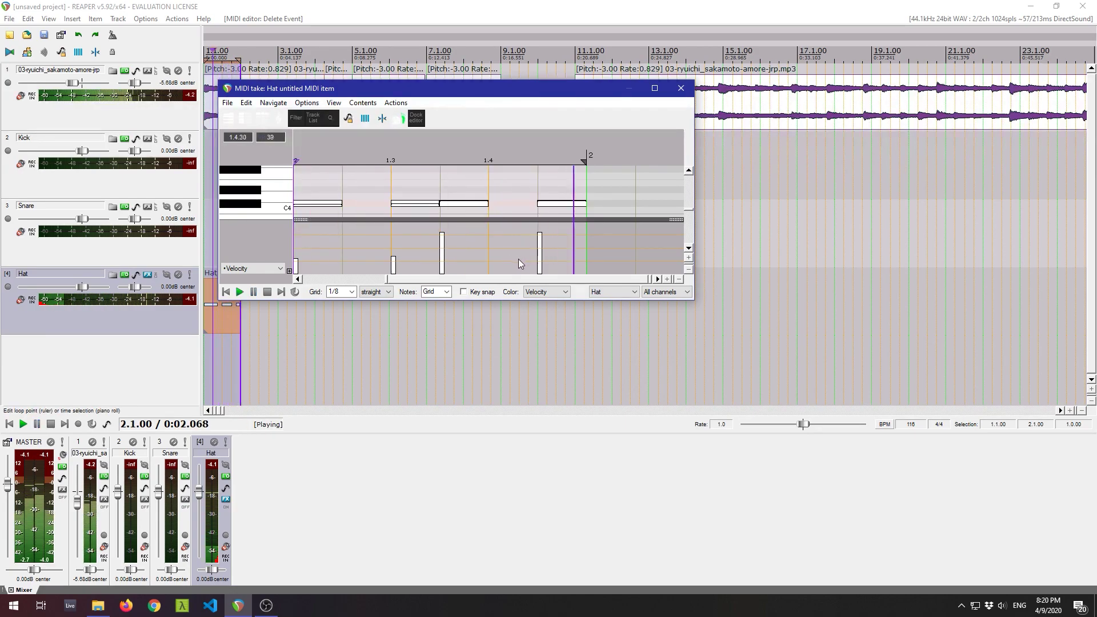
key(space)
click(681, 88)
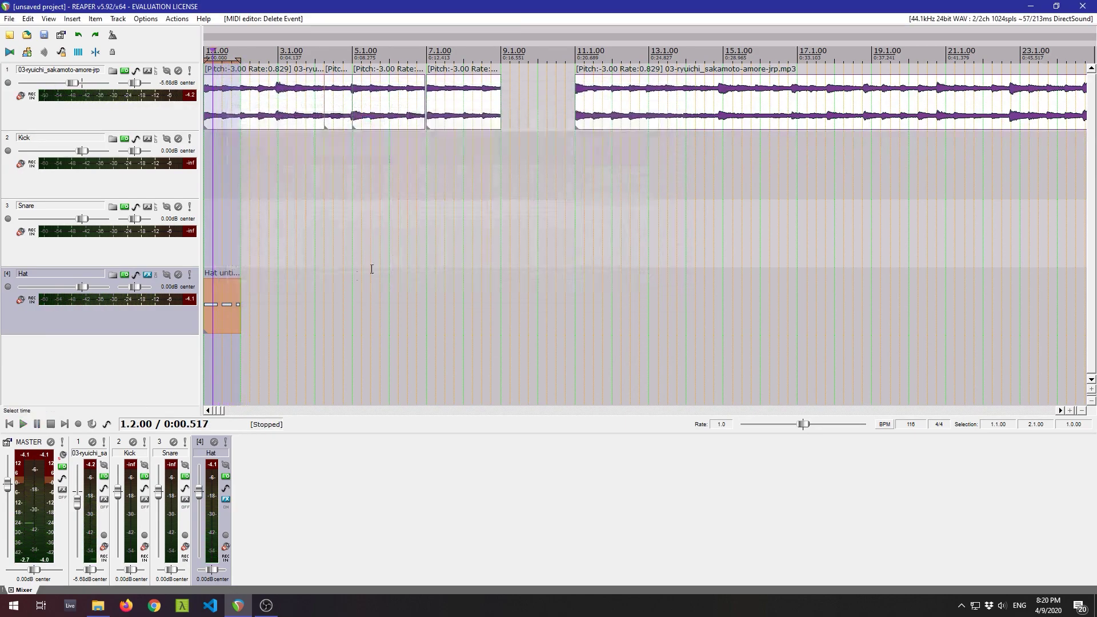
Insert an empty one-bar MIDI item at bar 2 on the Kick track and move it down to the Hat track.
click(253, 309)
click(241, 275)
drag(245, 295, 280, 298)
right_click(256, 306)
click(369, 430)
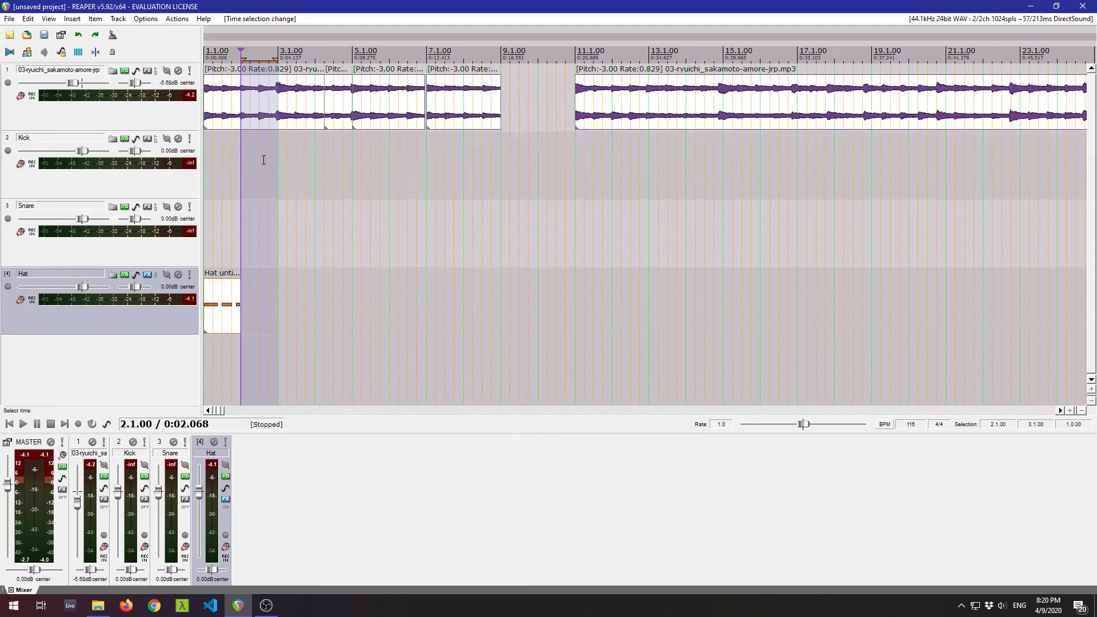
click(259, 172)
click(74, 19)
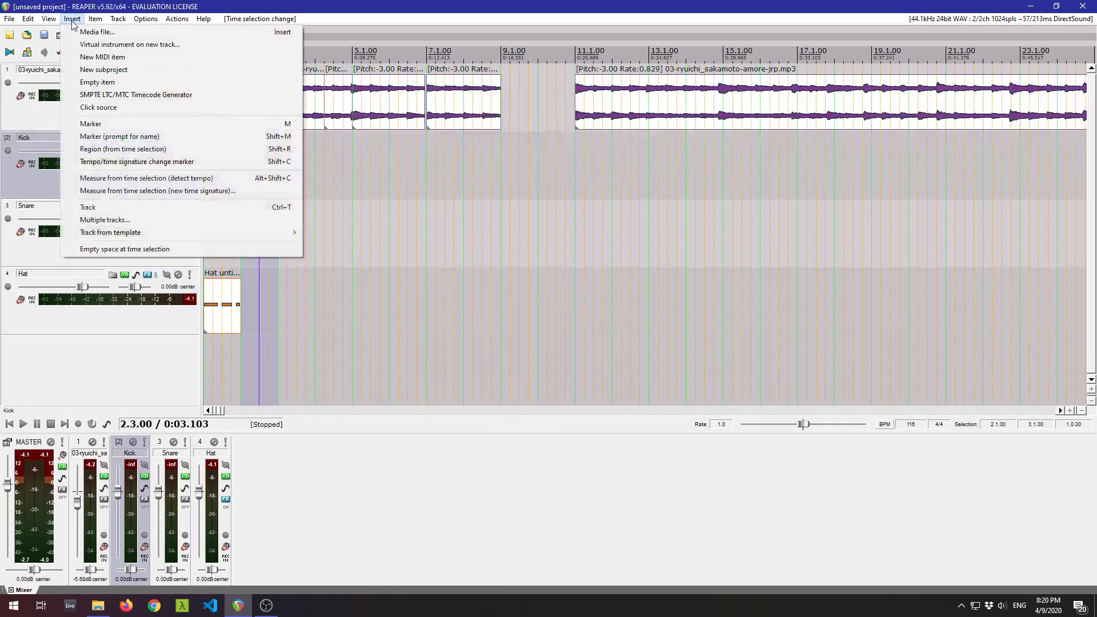
click(91, 54)
drag(260, 170, 266, 310)
click(252, 311)
Fill the bar 2 item with eighth-length D4 notes on all four beats plus one on the offbeat after beat 4.
double_click(254, 316)
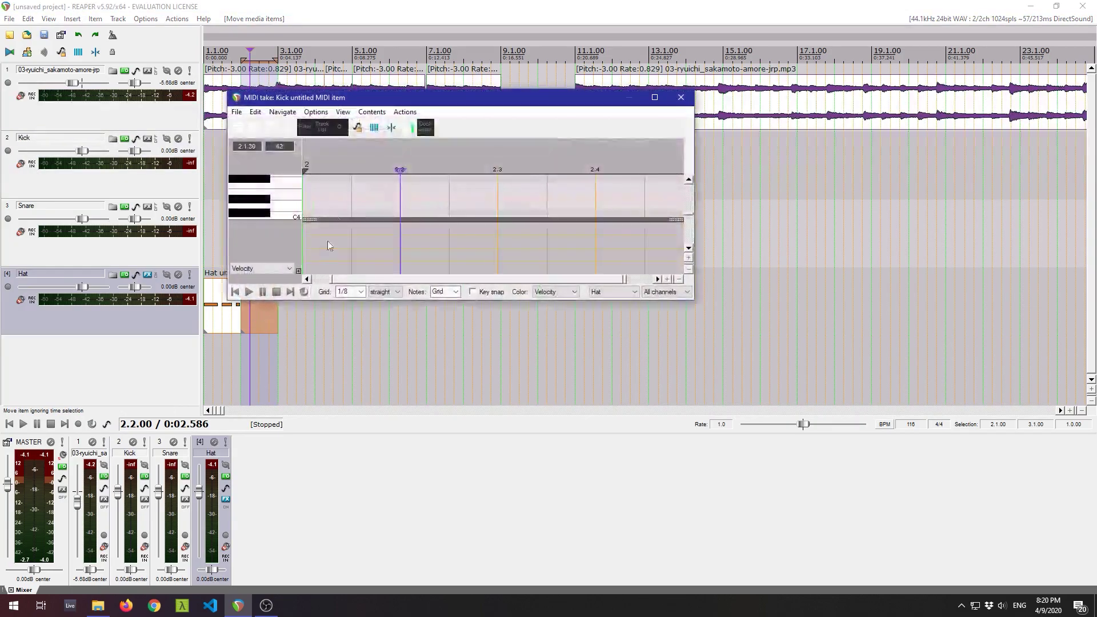
click(328, 206)
click(420, 206)
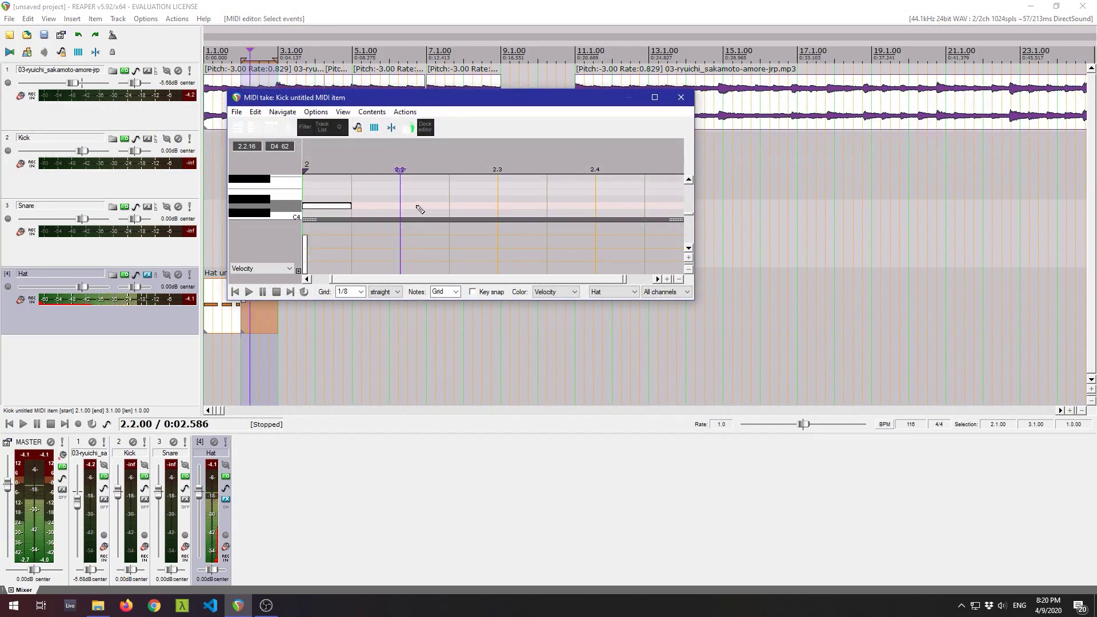
click(521, 206)
click(623, 213)
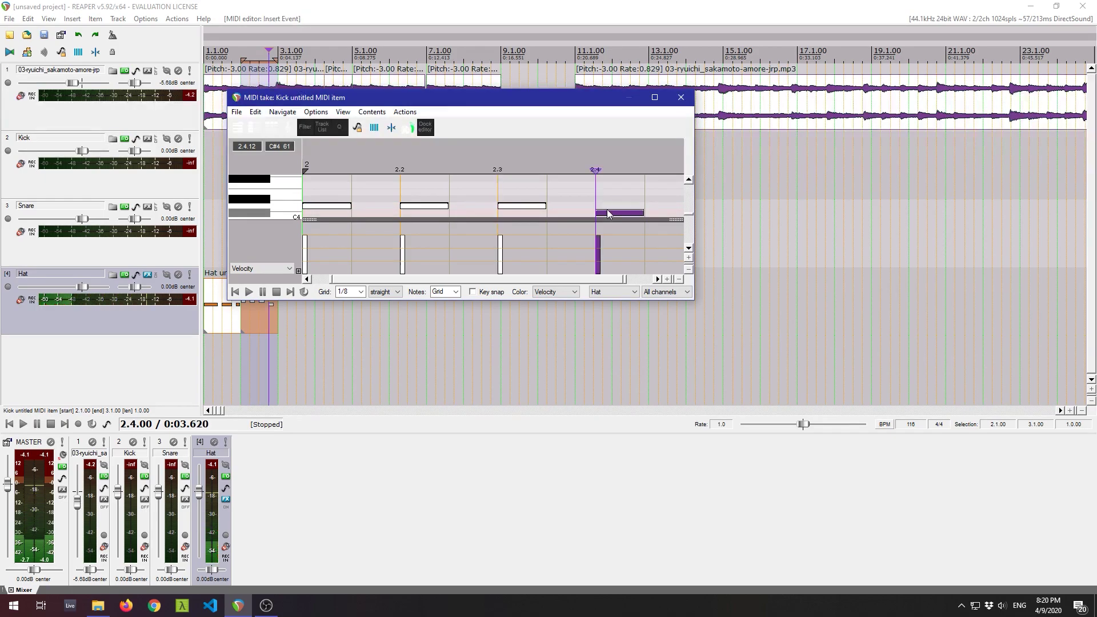
drag(624, 216, 625, 207)
click(657, 205)
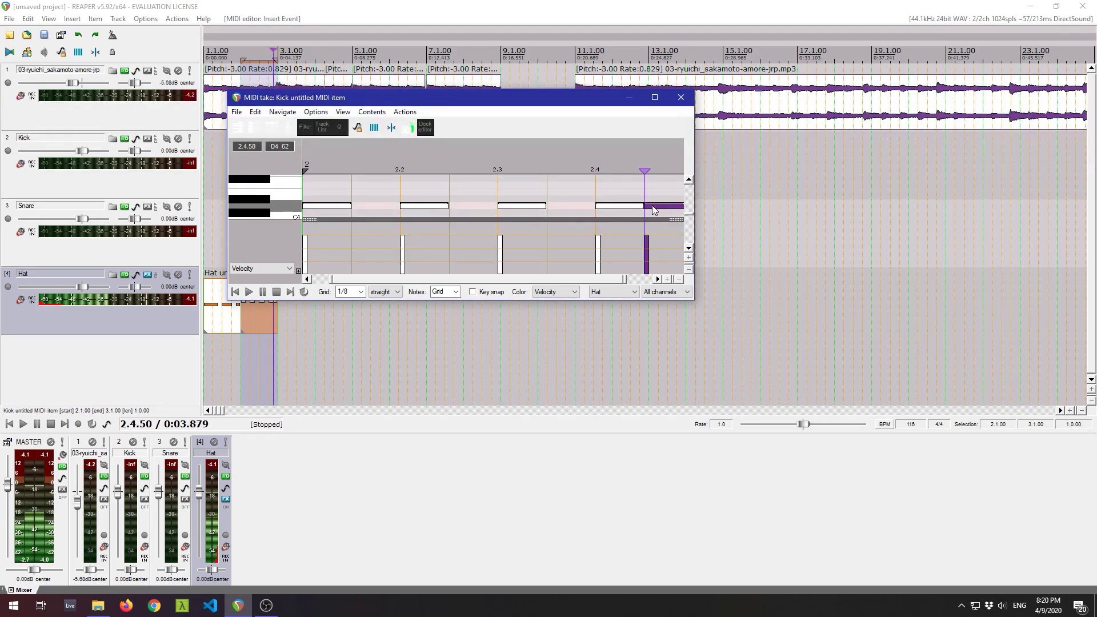
click(681, 97)
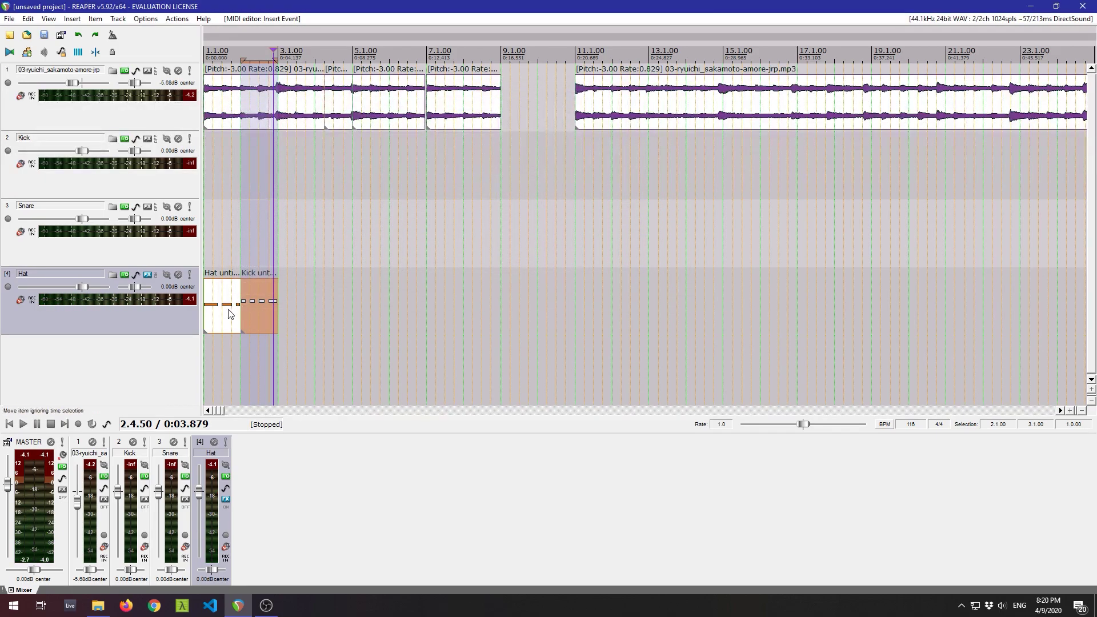
Glue the bar 1 and bar 2 items on the Hat track into one and play the result from the start.
click(230, 309)
right_click(252, 318)
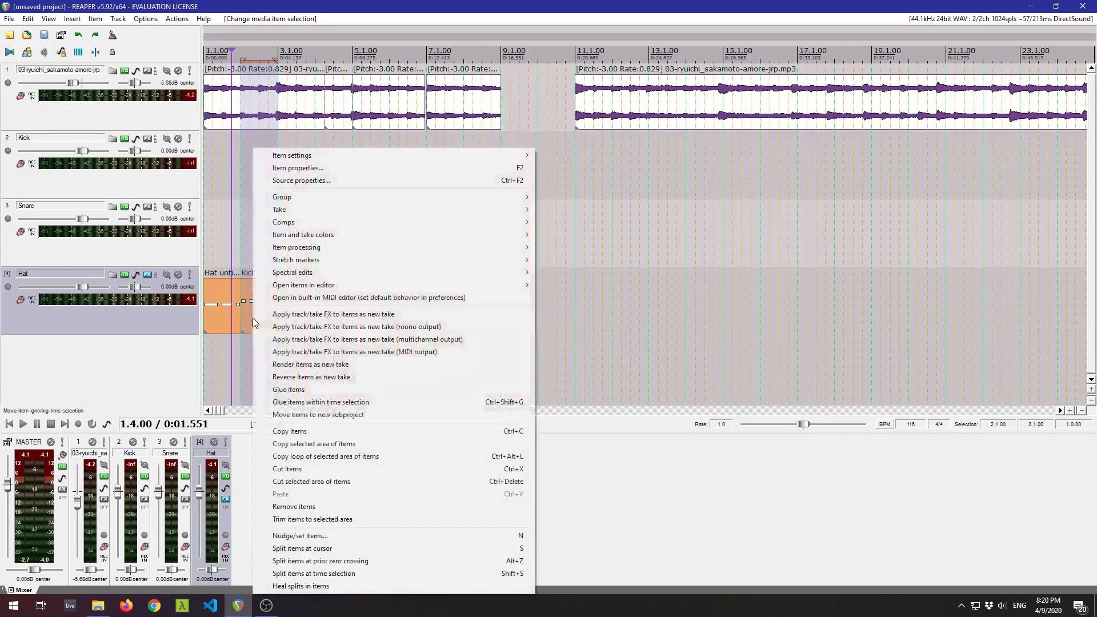
click(316, 391)
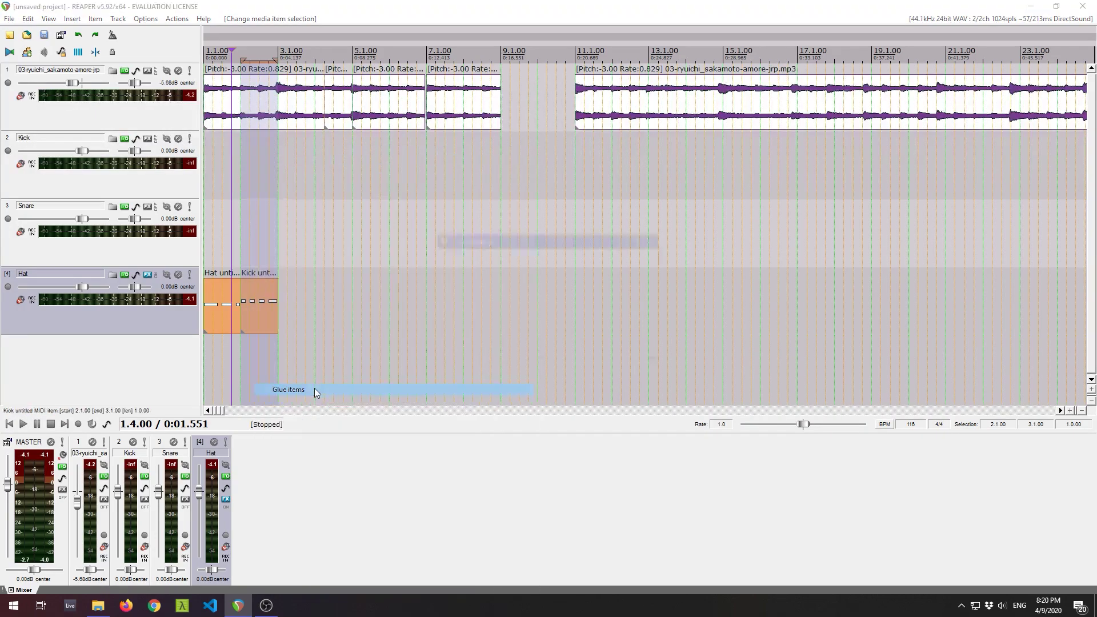
click(207, 235)
key(space)
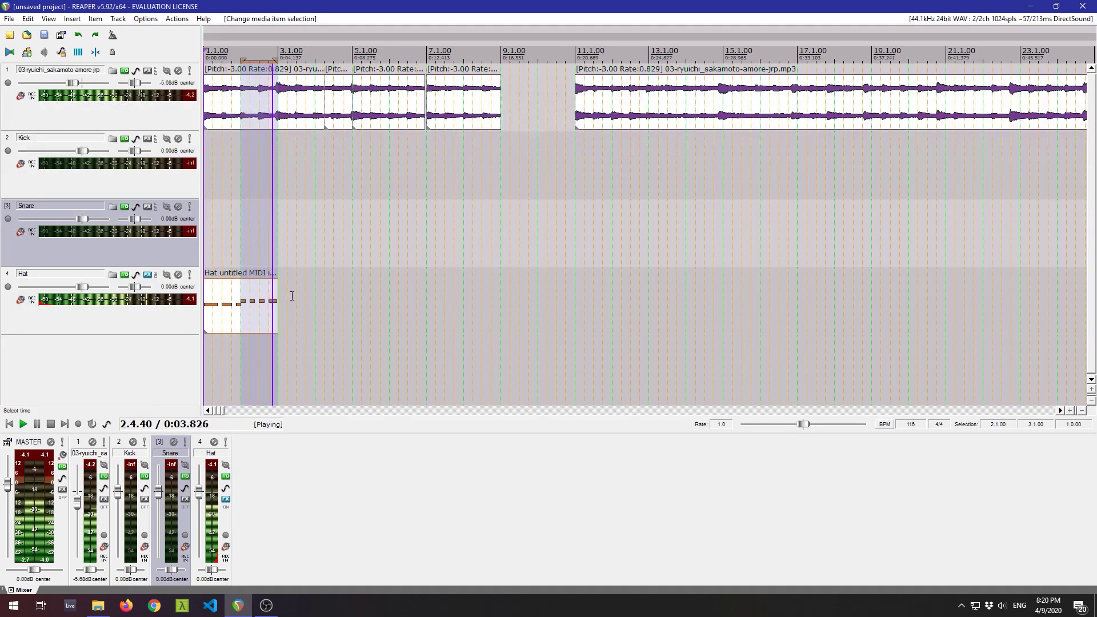
key(space)
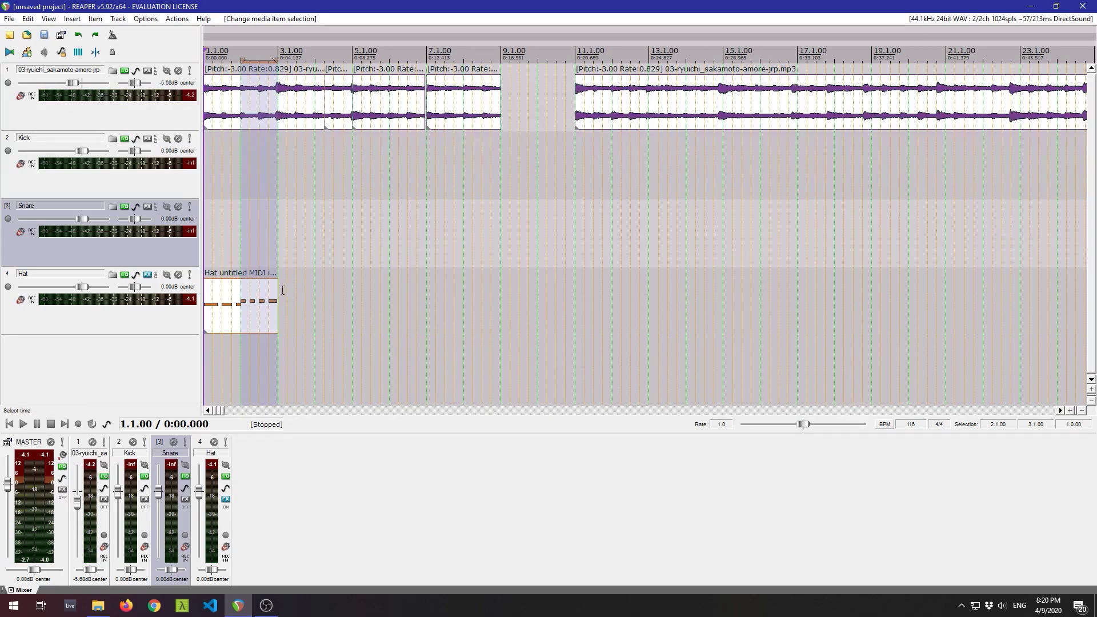
Delete the glued two-bar hat item and insert an empty one-bar MIDI item at bar 1 on the Hat track.
click(262, 294)
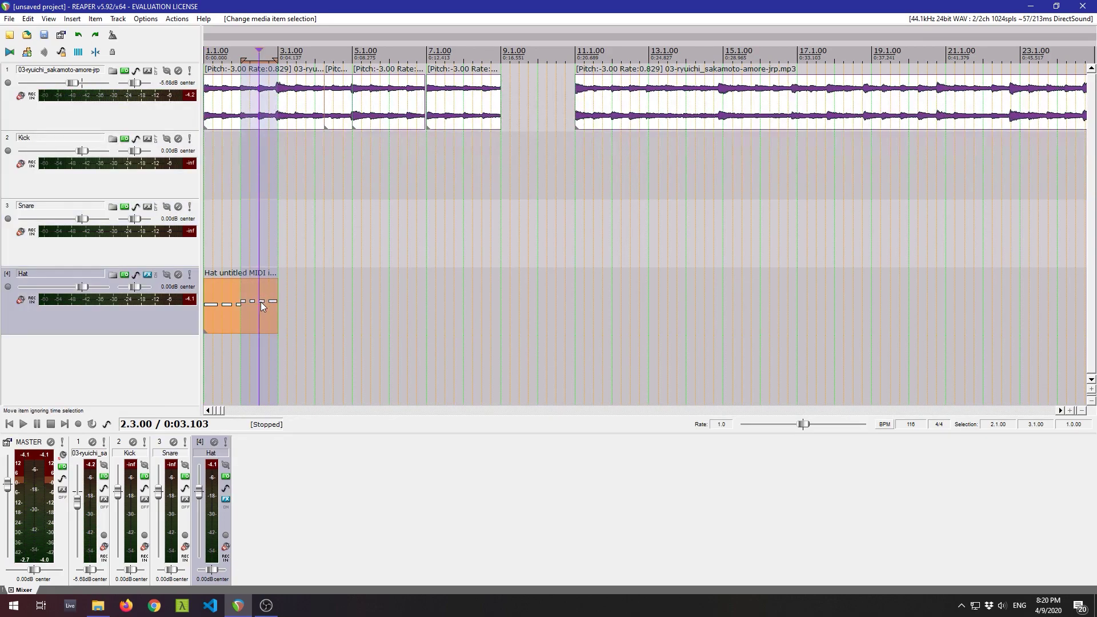
key(Delete)
click(205, 301)
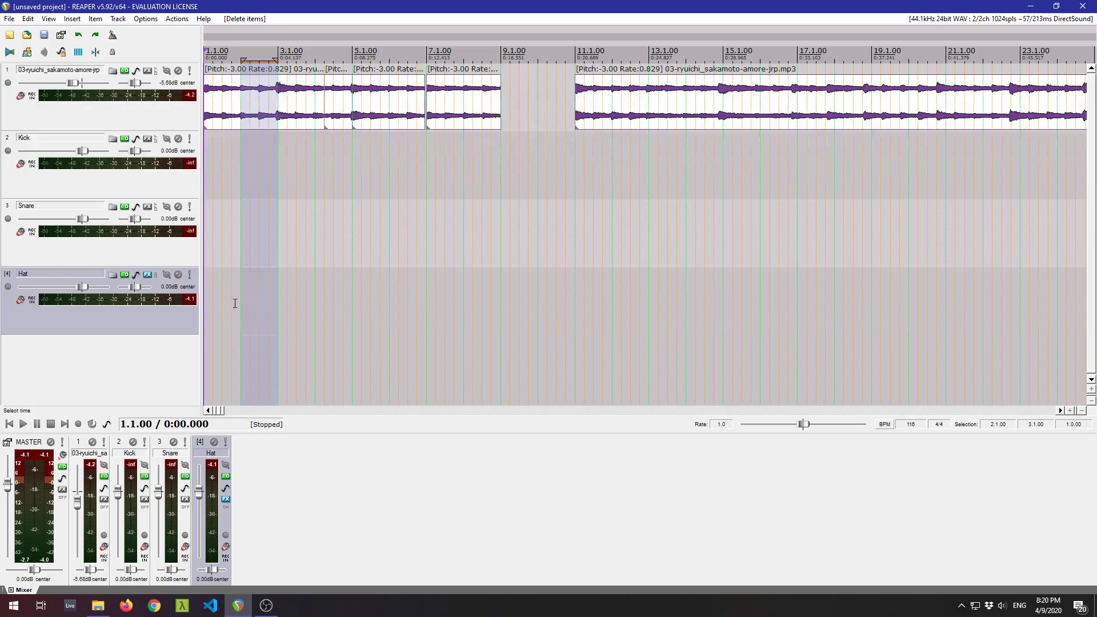
click(233, 304)
click(205, 303)
drag(245, 305, 194, 303)
right_click(218, 304)
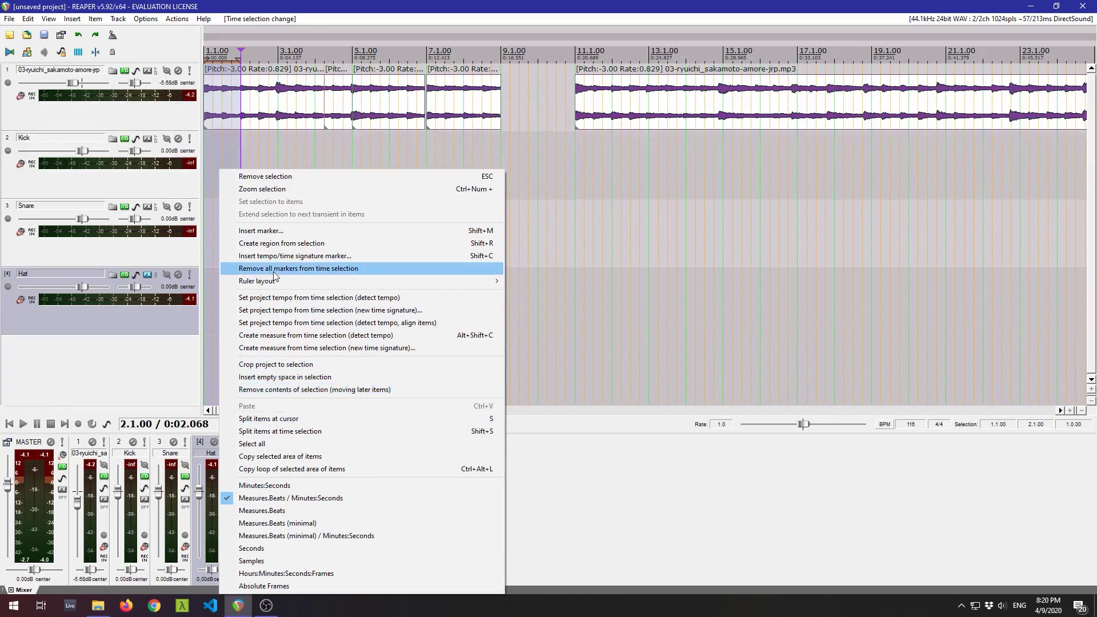
click(72, 18)
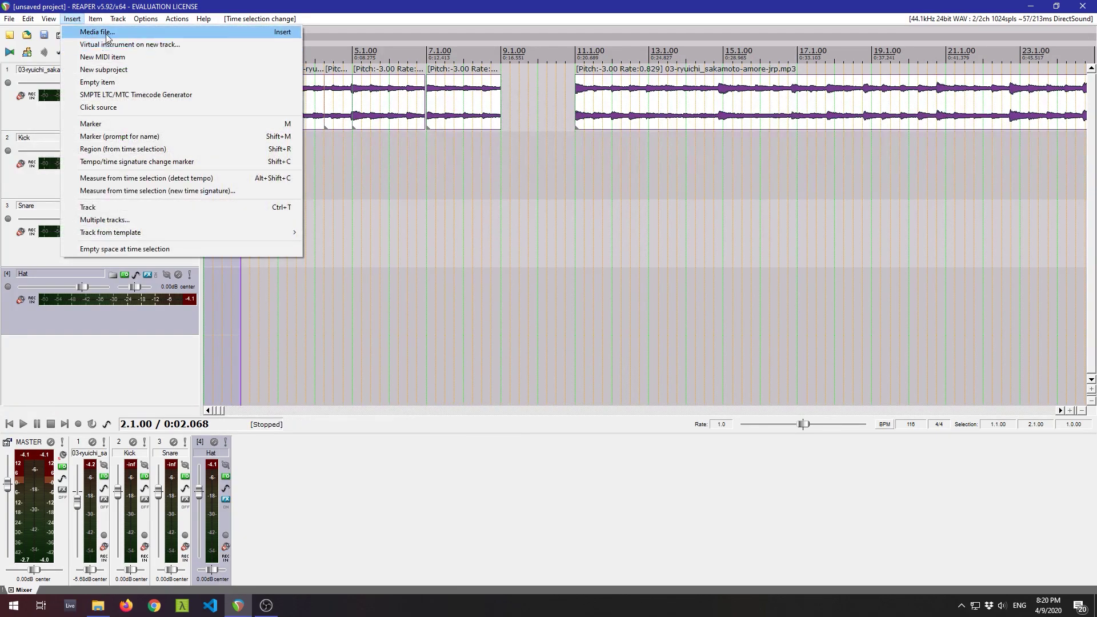
click(102, 56)
Add eighth-length D4 notes on beats 1, 2, 3 and 4 of the new hat MIDI item.
double_click(224, 322)
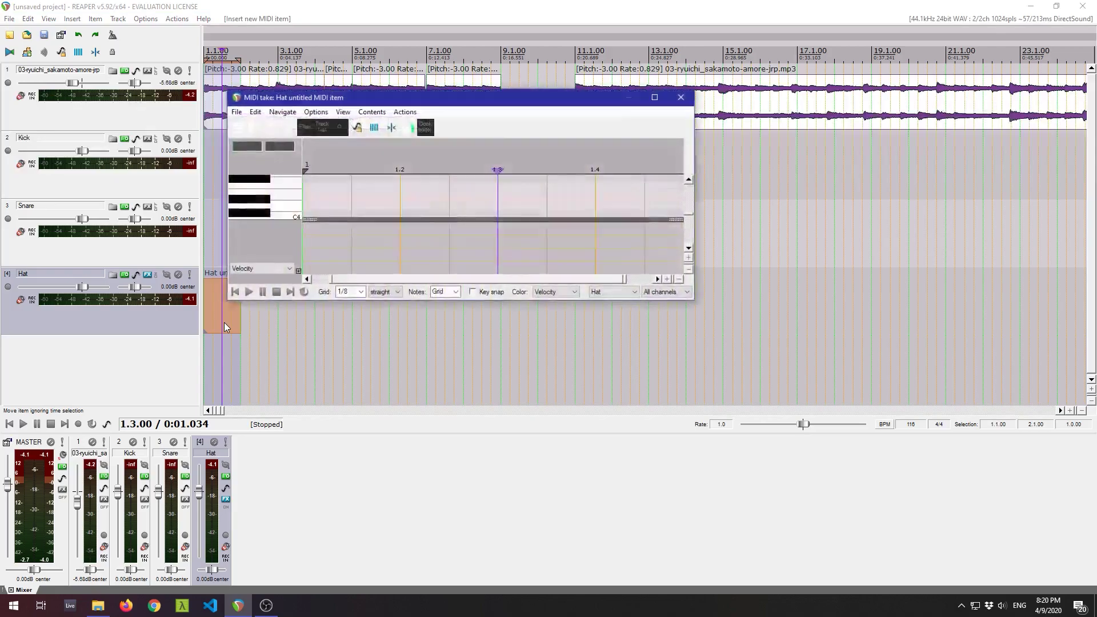
click(321, 206)
click(439, 207)
click(516, 206)
click(620, 207)
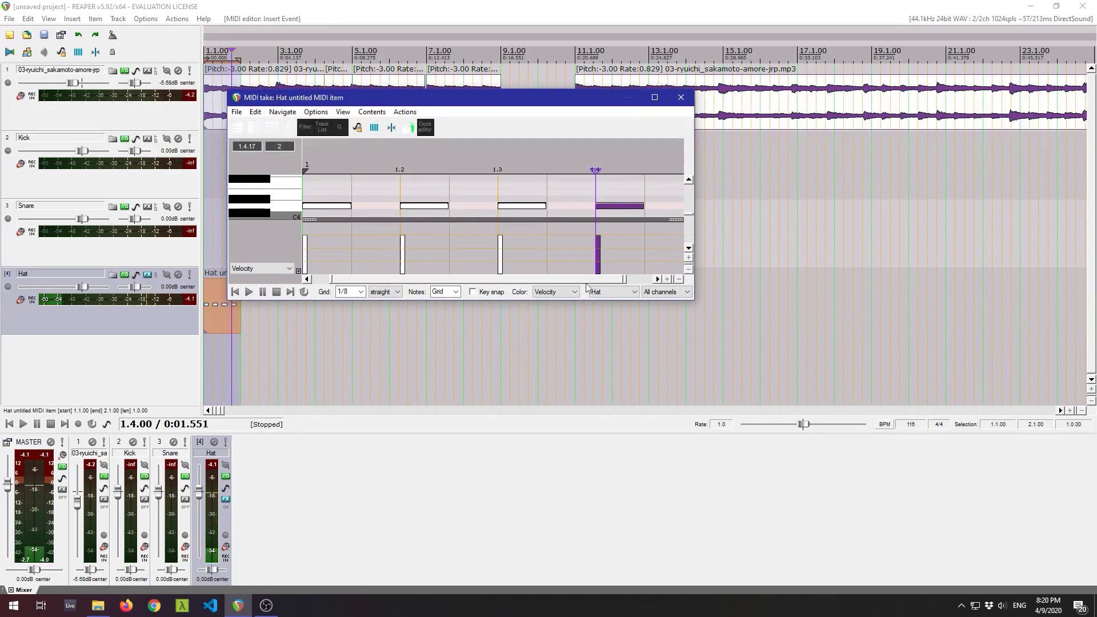
Lower the velocities of the hat notes on beats 2 and 4, and play bar 1 to check the pattern.
drag(403, 236, 404, 247)
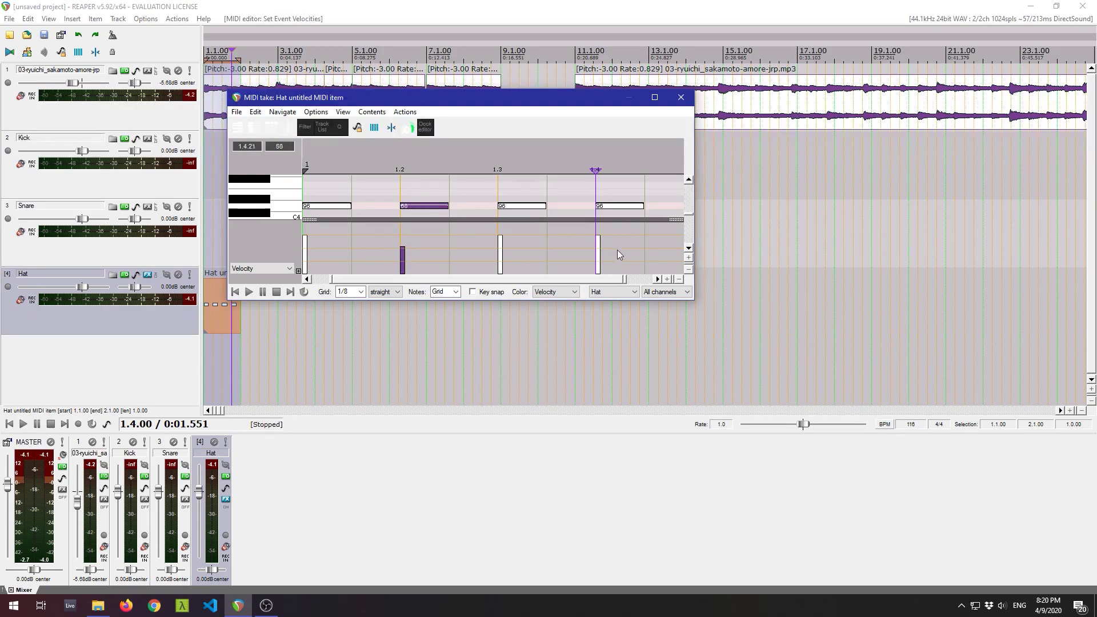
drag(598, 239, 600, 245)
click(681, 97)
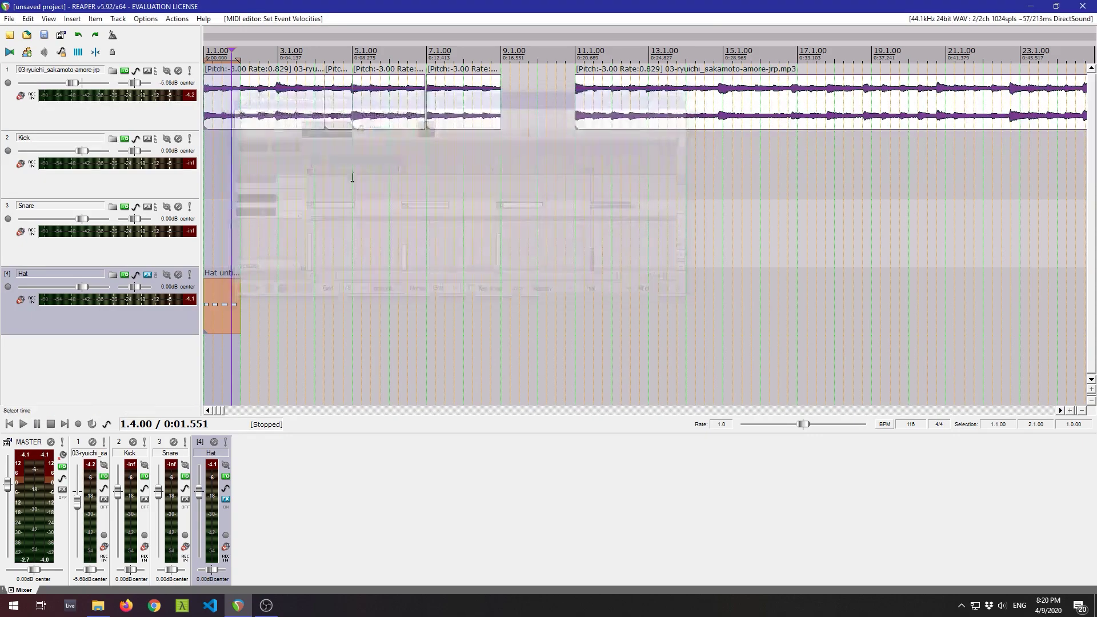
click(267, 252)
key(space)
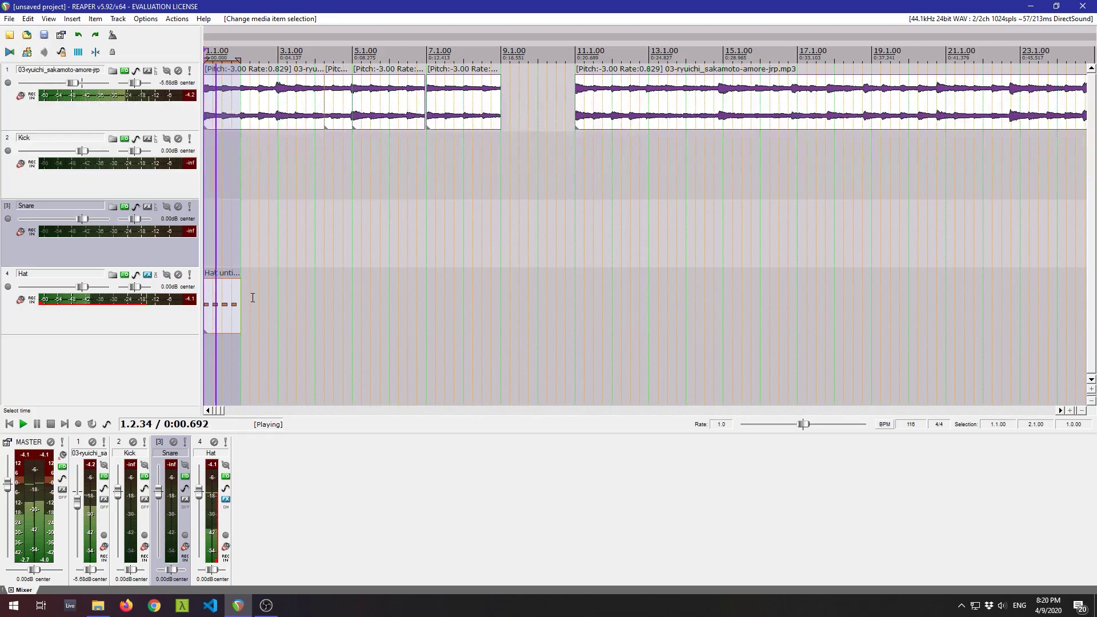
key(space)
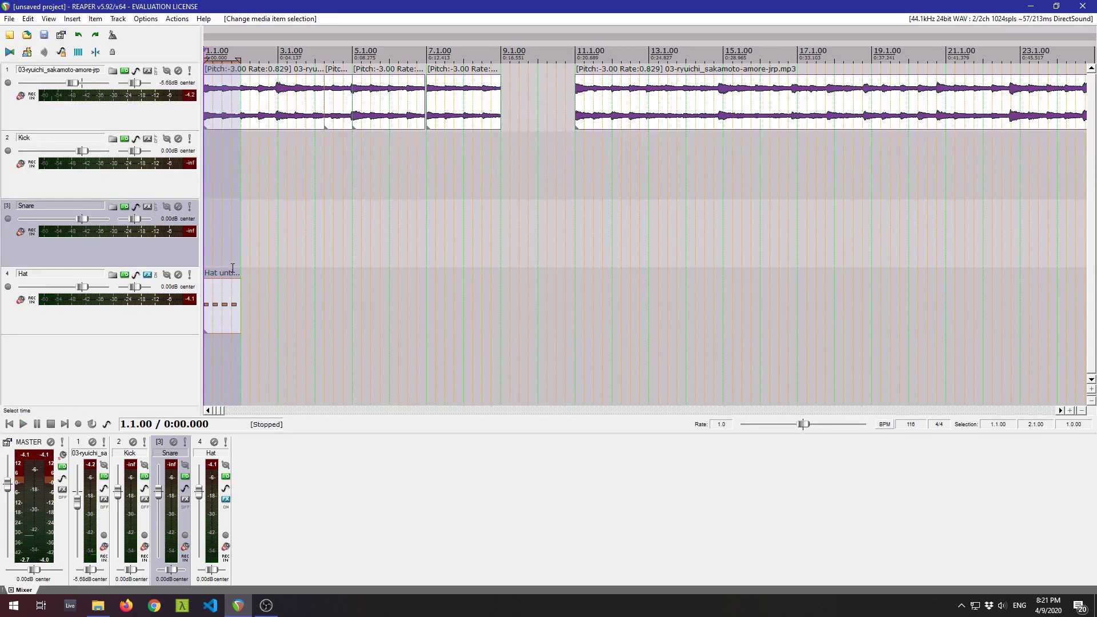
double_click(225, 288)
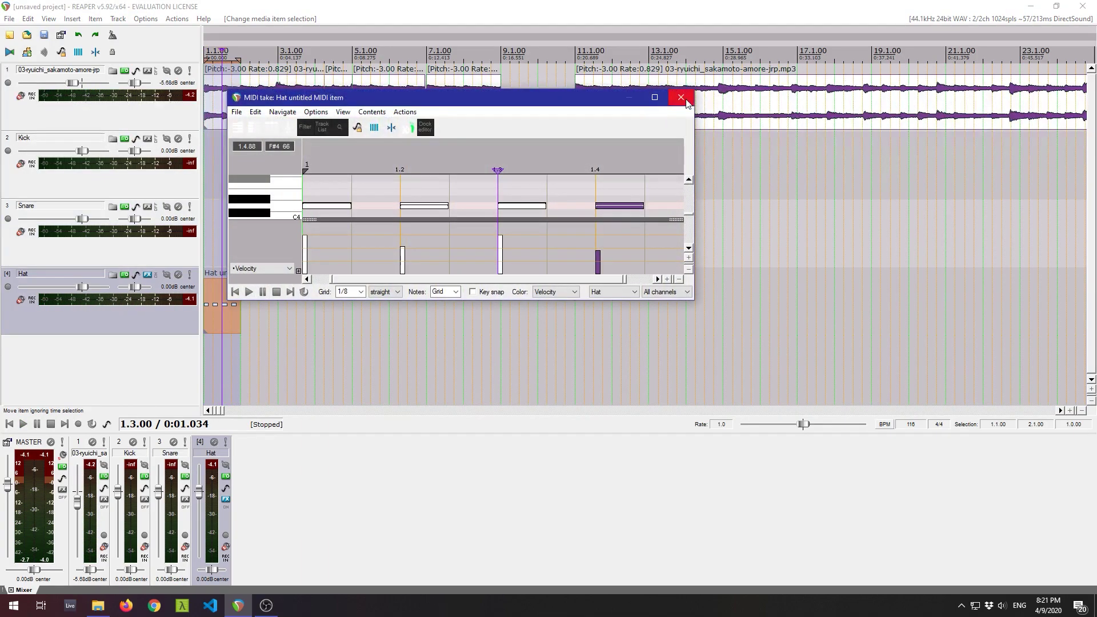
click(682, 98)
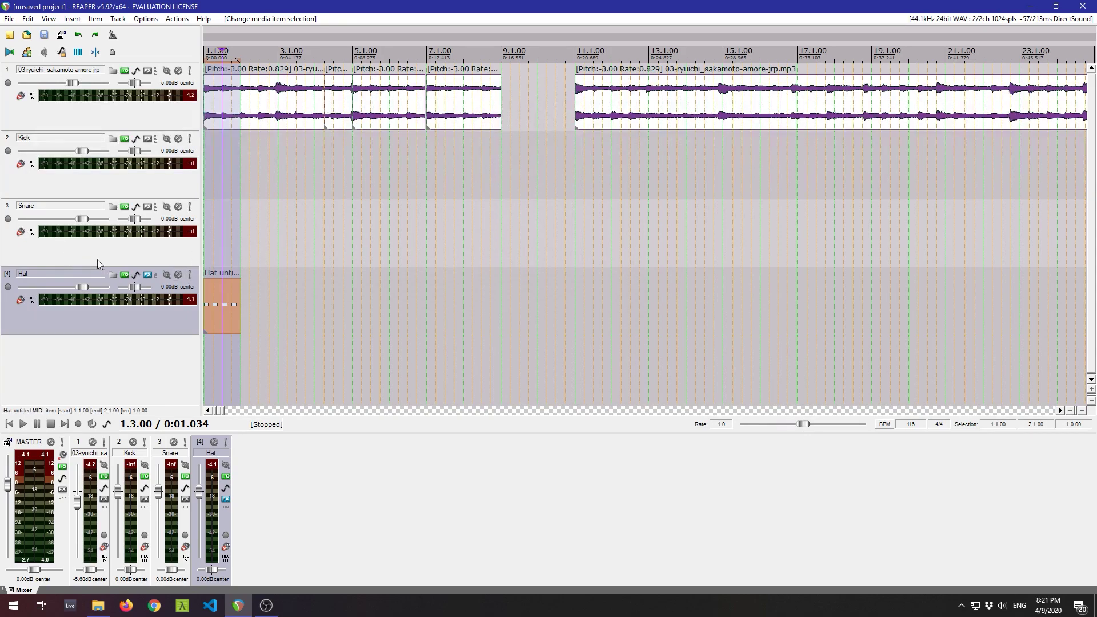
Loop the one-bar hat item across eight bars, ending at the start of bar 9.
click(137, 253)
drag(239, 295, 522, 312)
drag(501, 310, 501, 311)
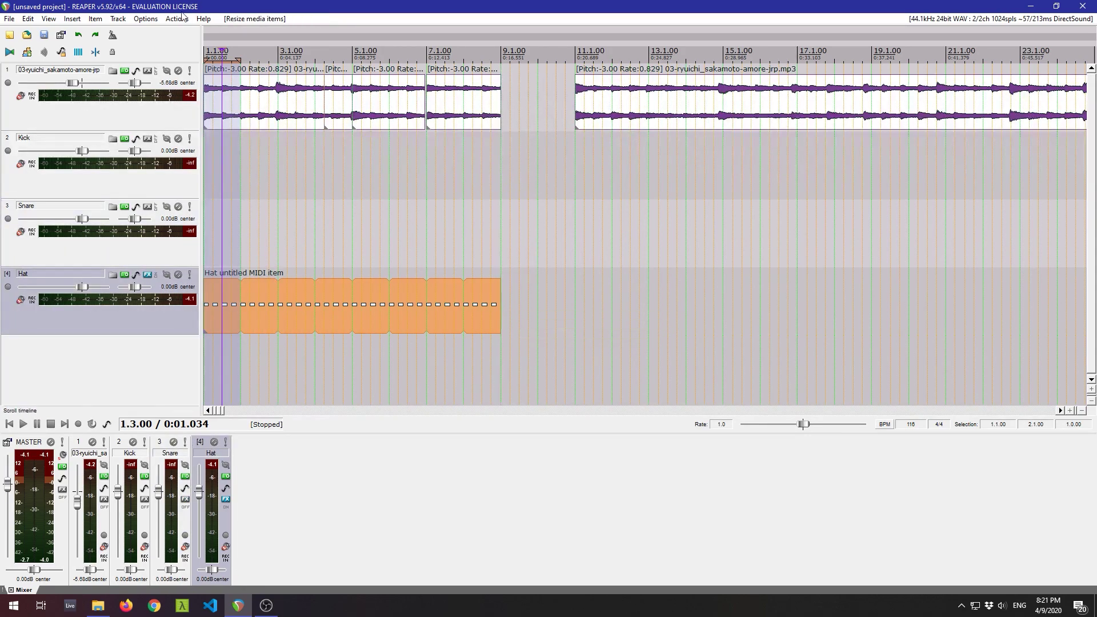
Insert an empty one-bar MIDI item at bar 1 on the Snare track.
mouse_move(238, 55)
mouse_down()
mouse_move(280, 73)
mouse_move(464, 89)
mouse_move(423, 86)
mouse_move(246, 130)
mouse_up()
click(213, 232)
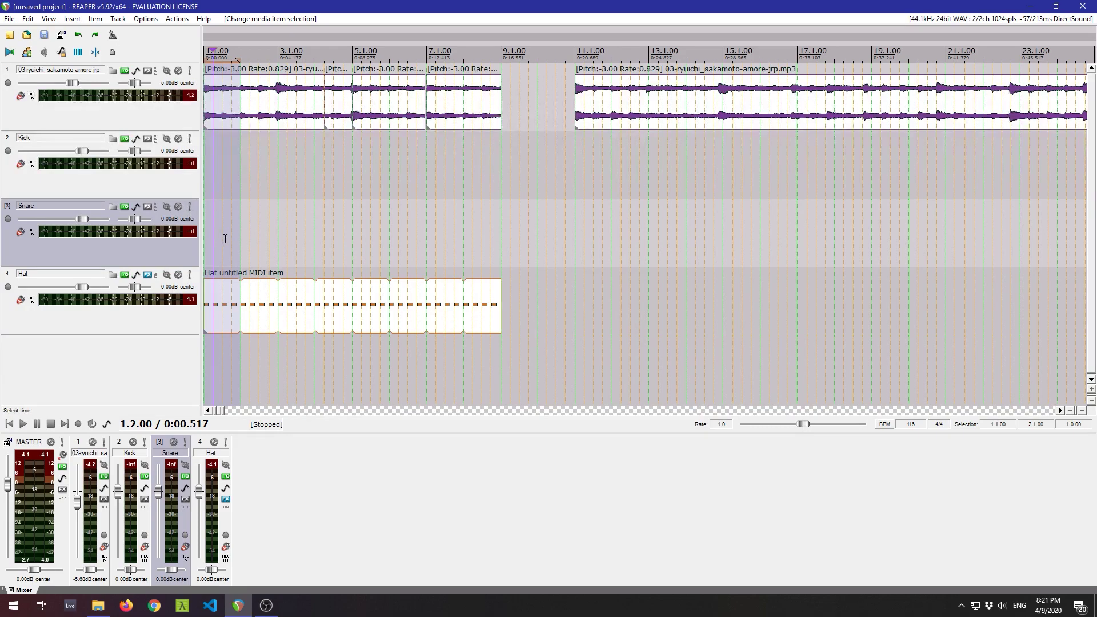
click(72, 19)
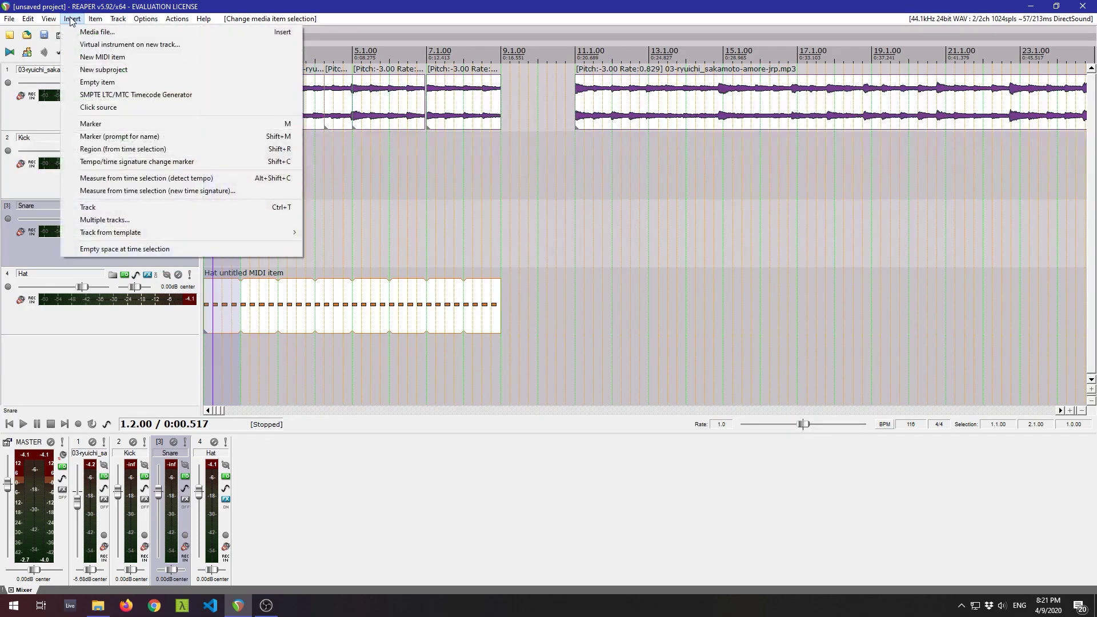
click(91, 32)
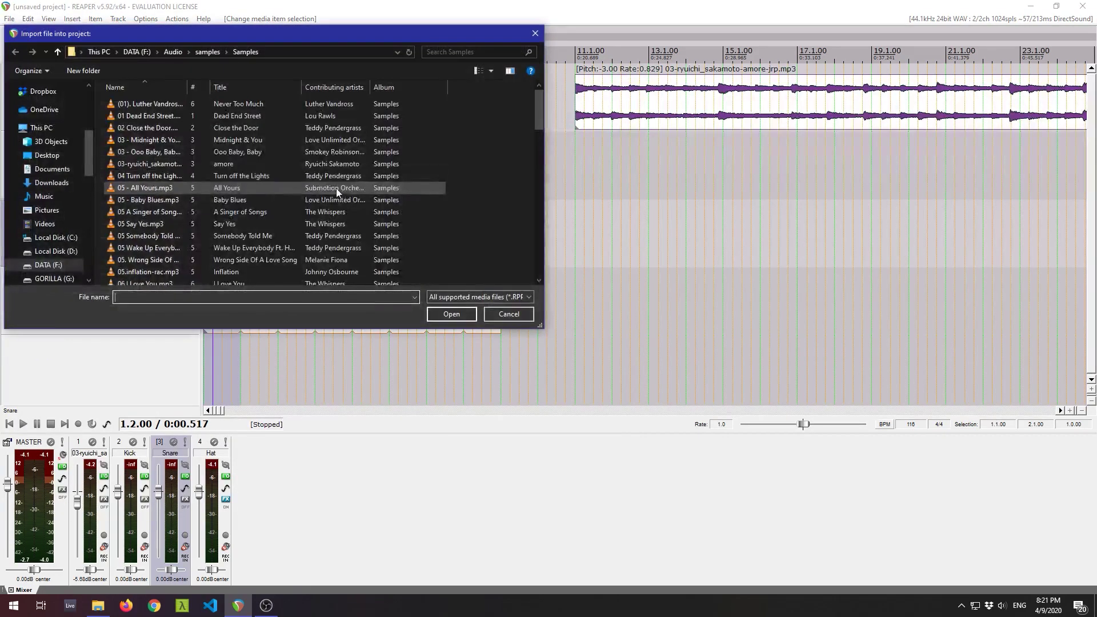
click(522, 33)
click(74, 19)
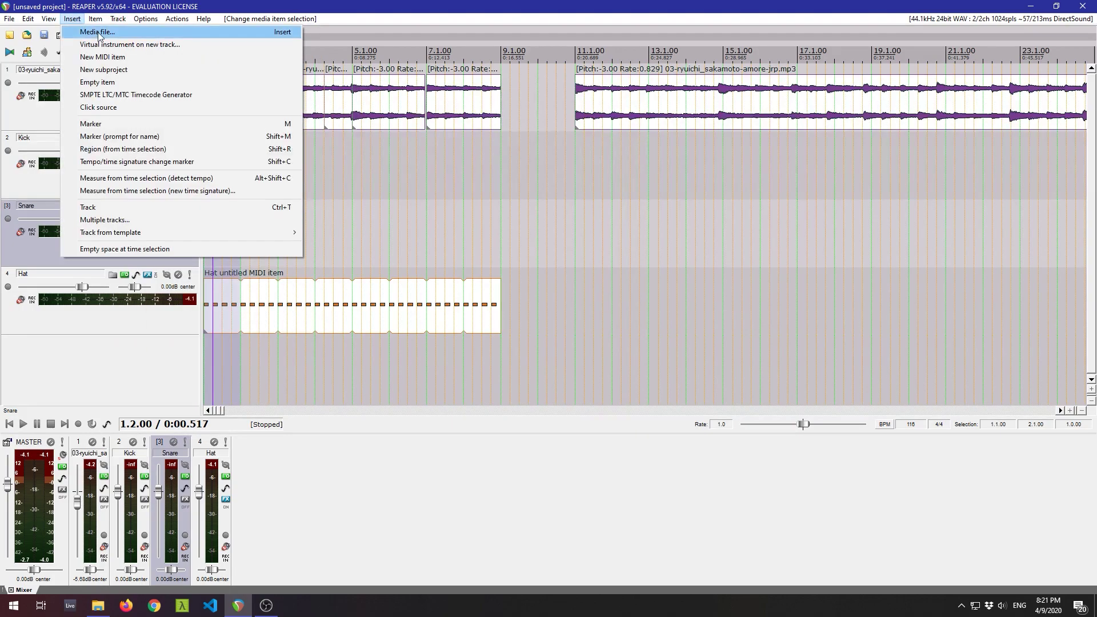
click(117, 57)
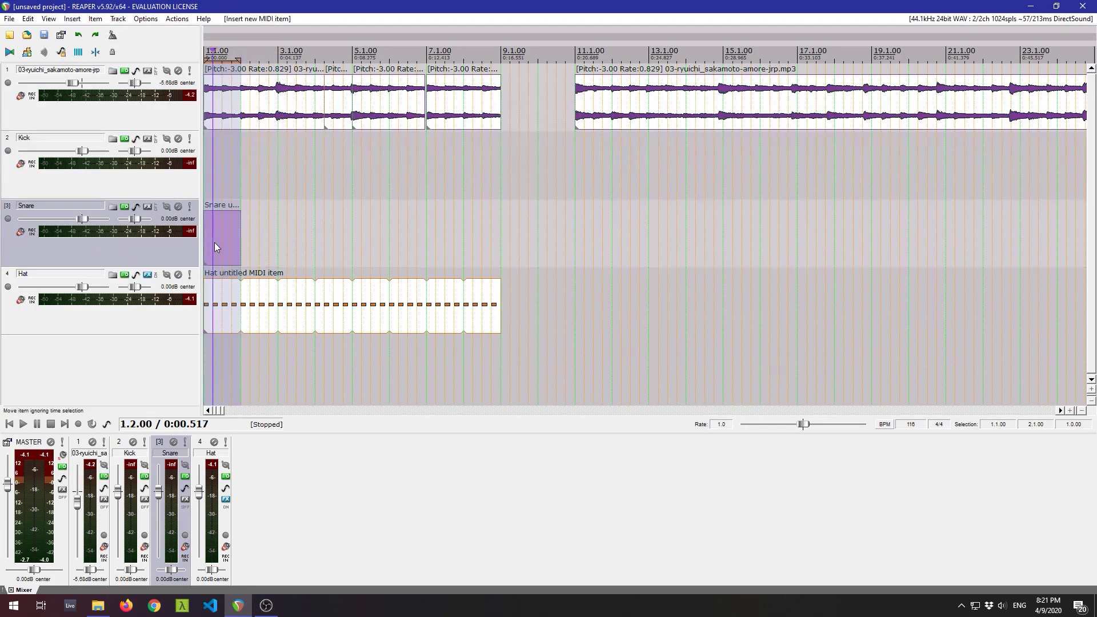
Add an eighth-length D4 note on beat 3 of the one-bar snare MIDI item and close its editor.
double_click(214, 243)
click(509, 209)
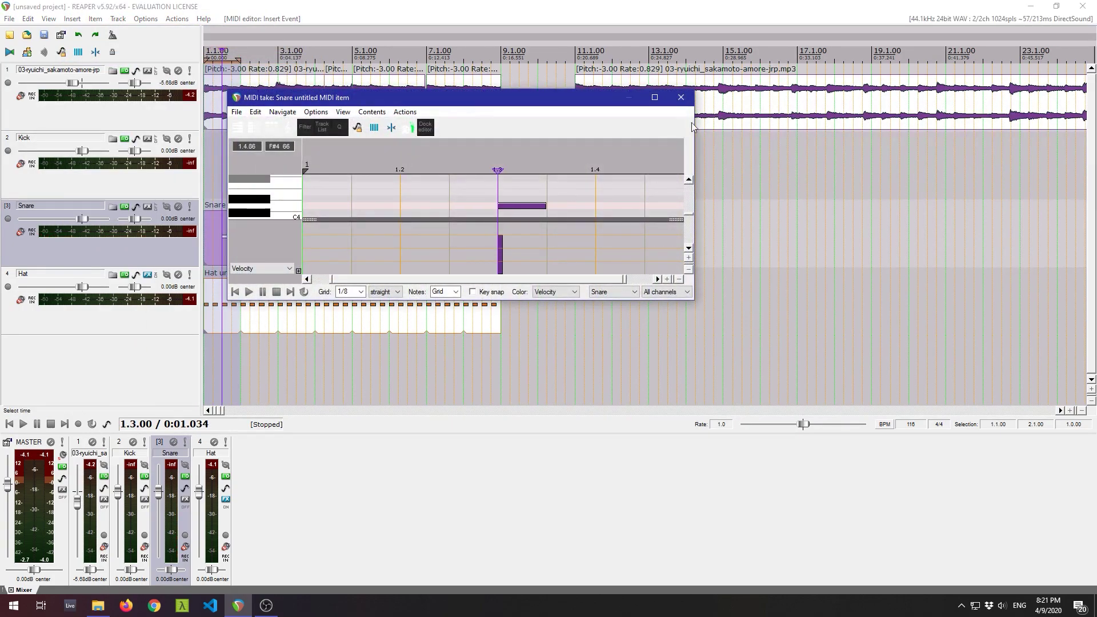
click(681, 97)
Loop the snare item out to bar 8, beat 4, and play the start of the arrangement.
click(205, 164)
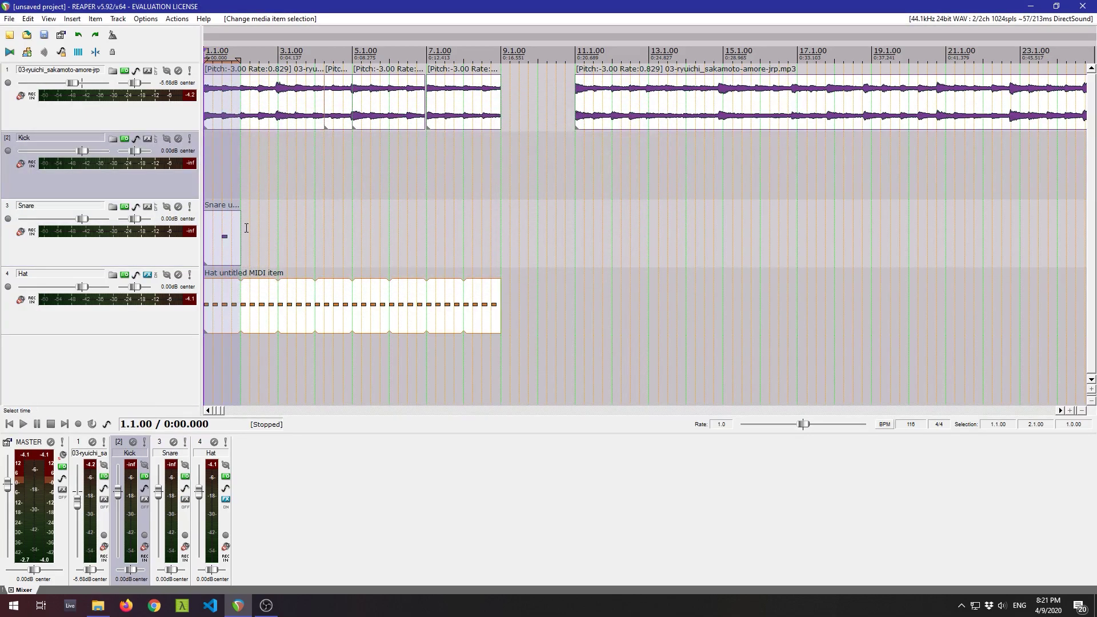
drag(236, 230, 491, 254)
key(space)
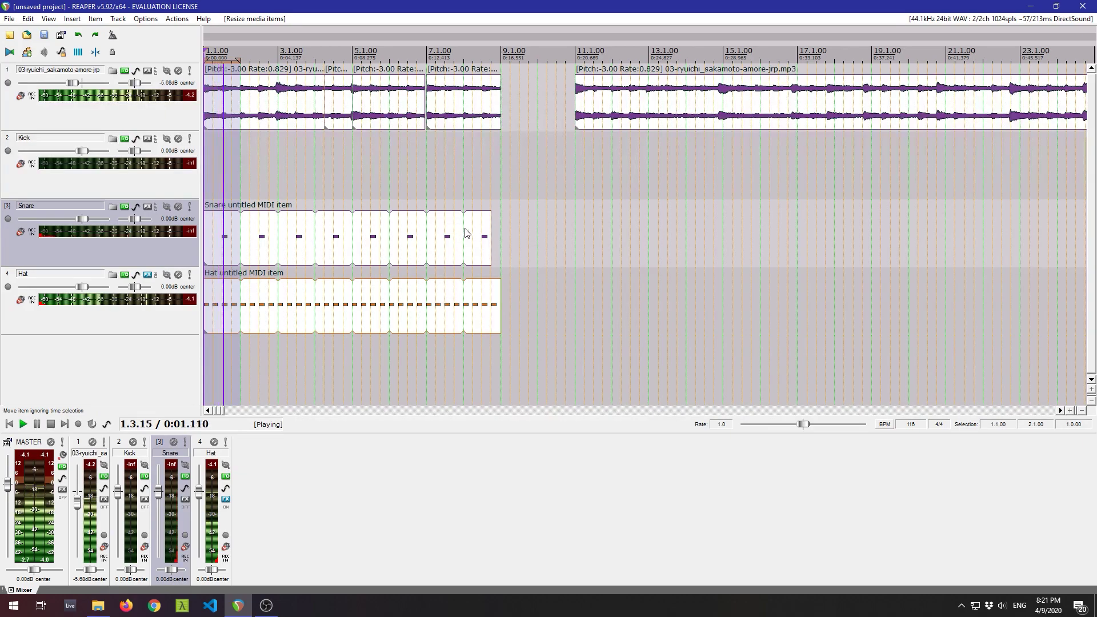
key(space)
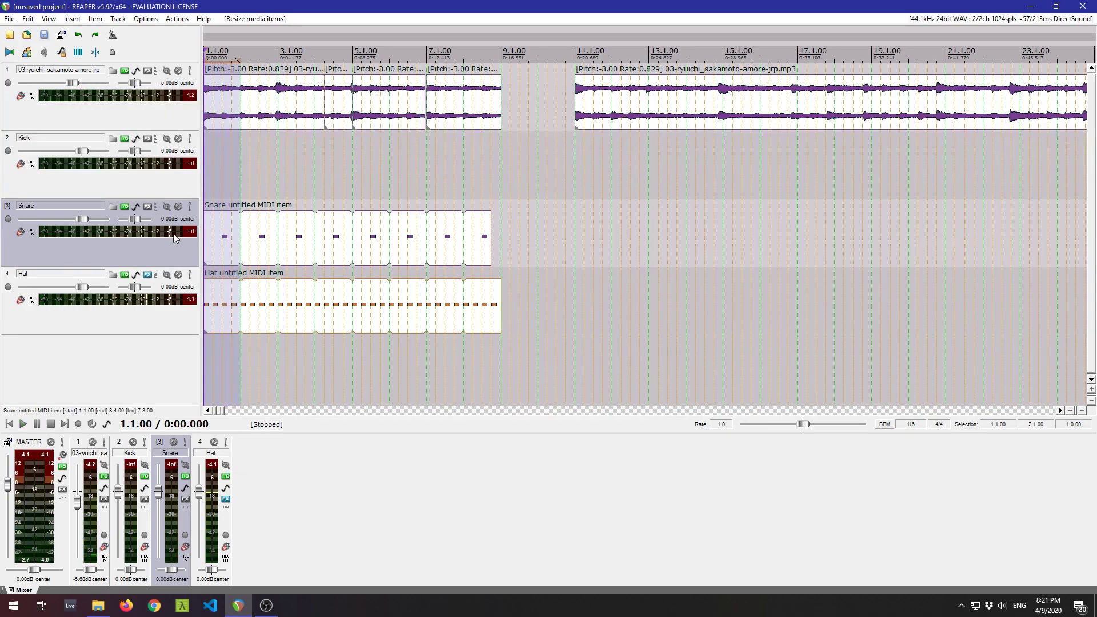
Add ReaSamplOmatic5000 to the Snare track and load PERC 3.wav from the lofiKit percs folder.
click(147, 207)
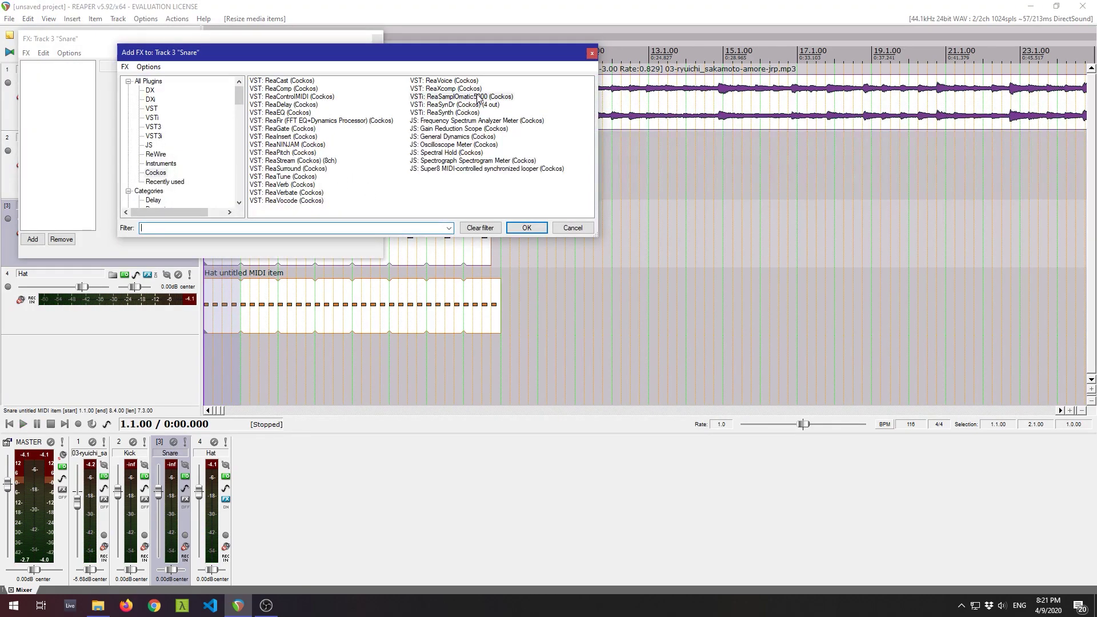
click(527, 227)
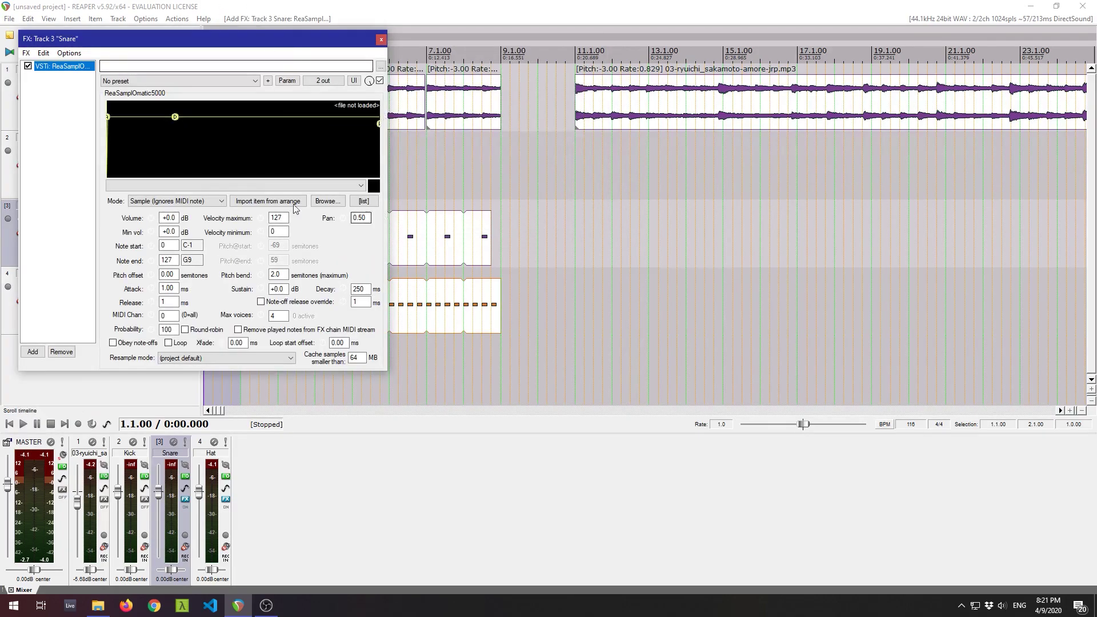
click(337, 188)
click(337, 188)
click(337, 202)
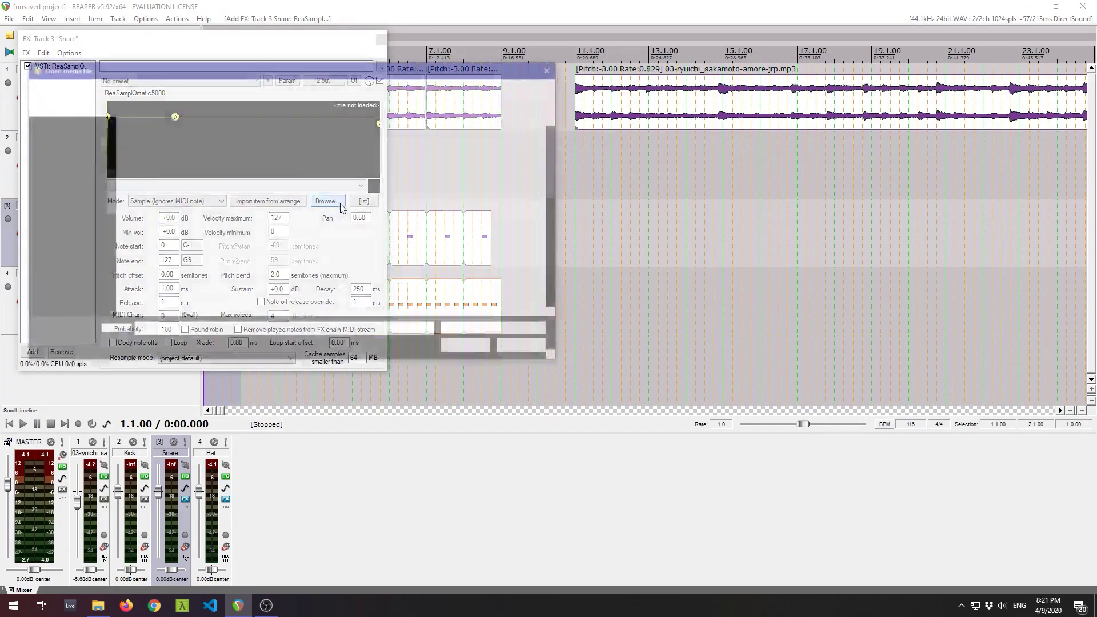
click(293, 85)
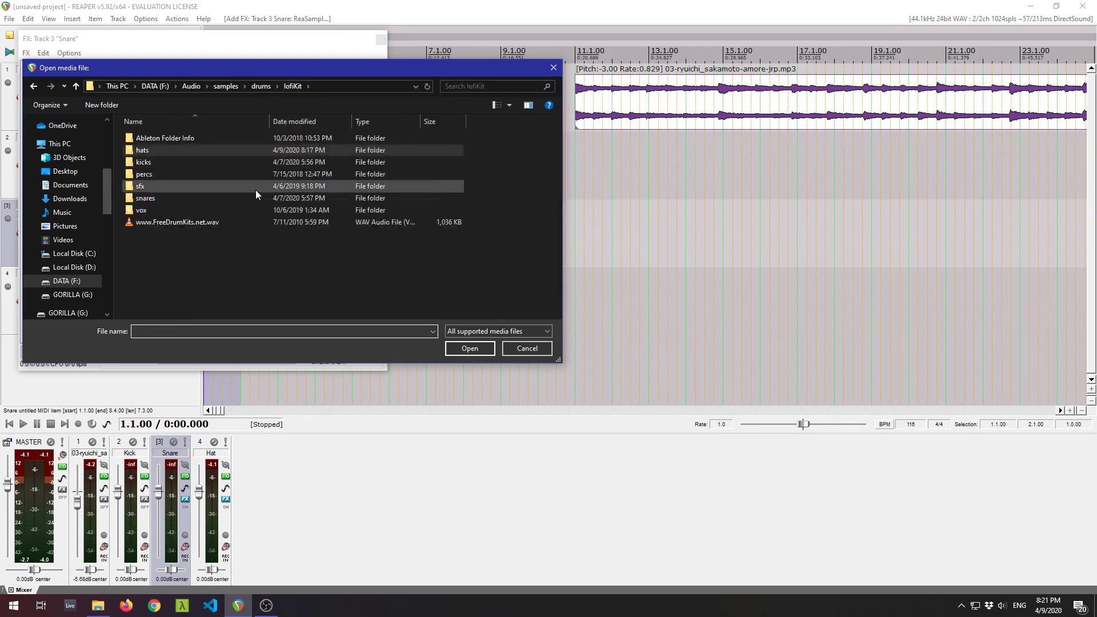
double_click(171, 173)
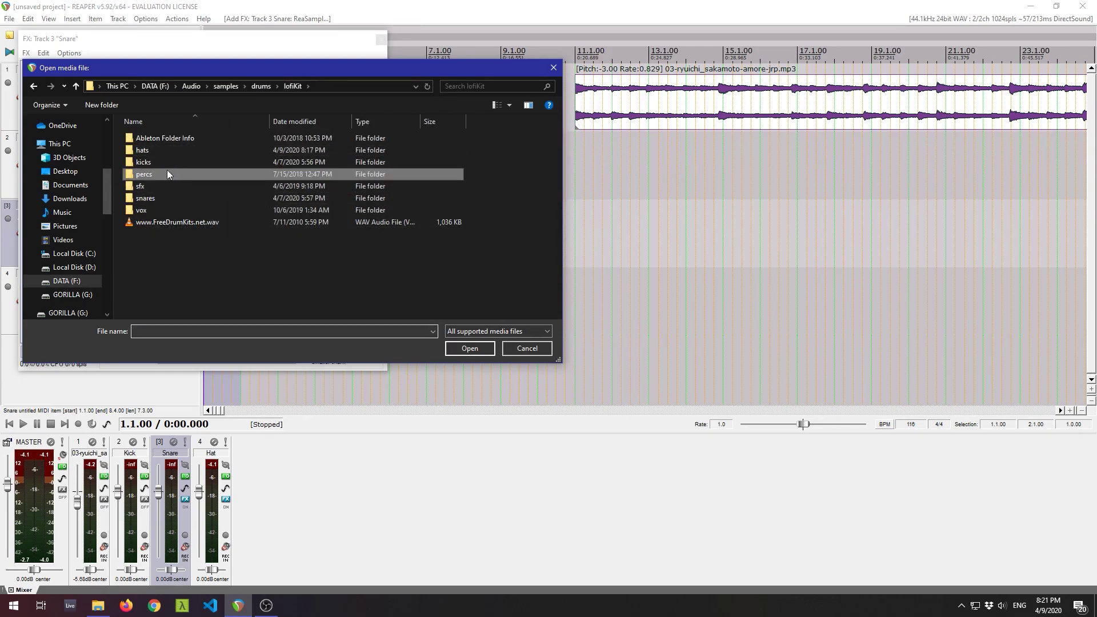
click(158, 163)
click(470, 348)
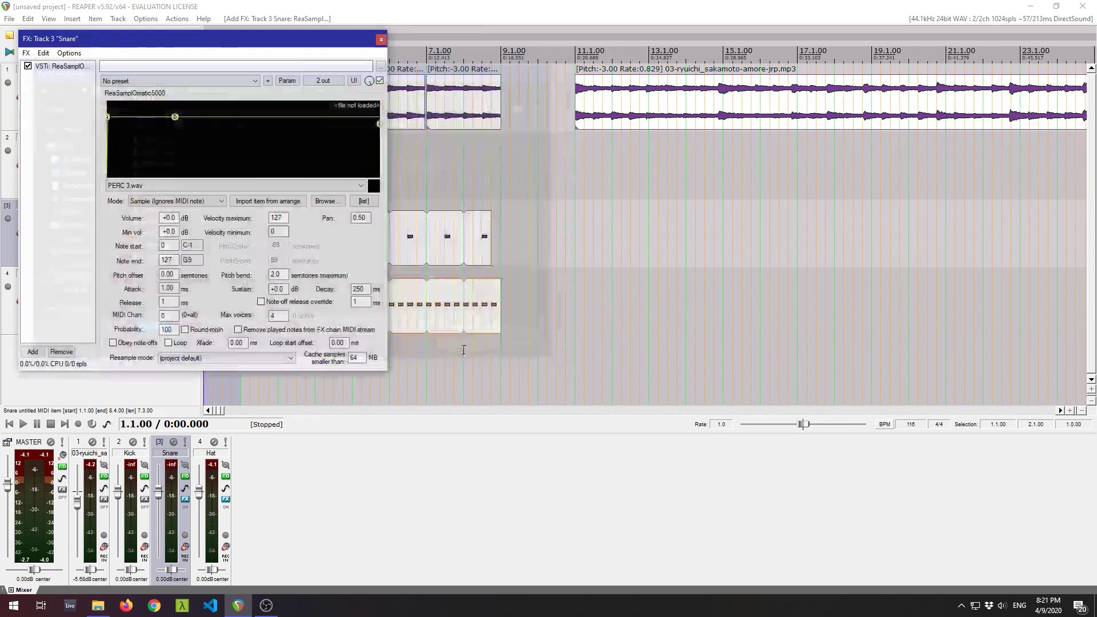
Try perc2.wav, perc4.wav, perc5.wav and perc6.wav in turn as the Snare sampler's sound.
click(224, 183)
click(201, 234)
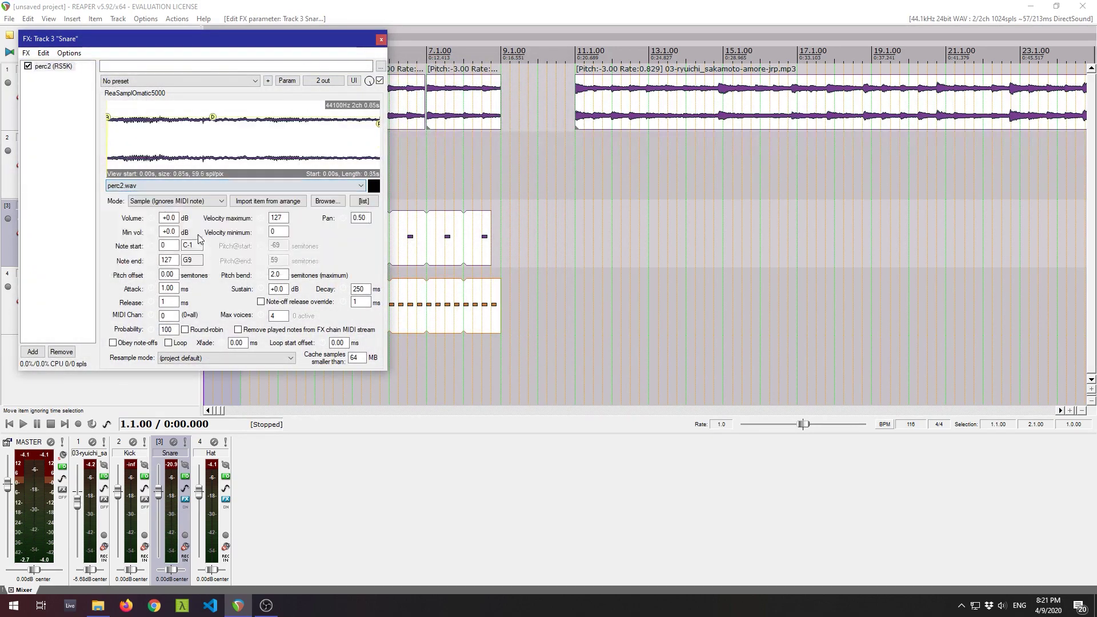
click(181, 188)
click(183, 256)
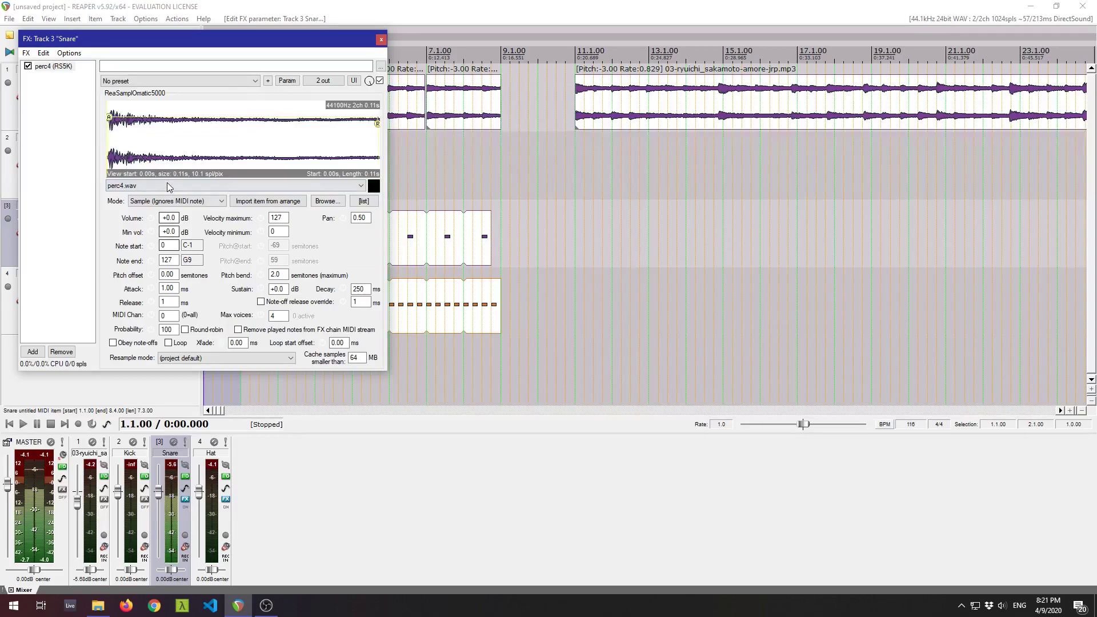
click(167, 185)
click(158, 264)
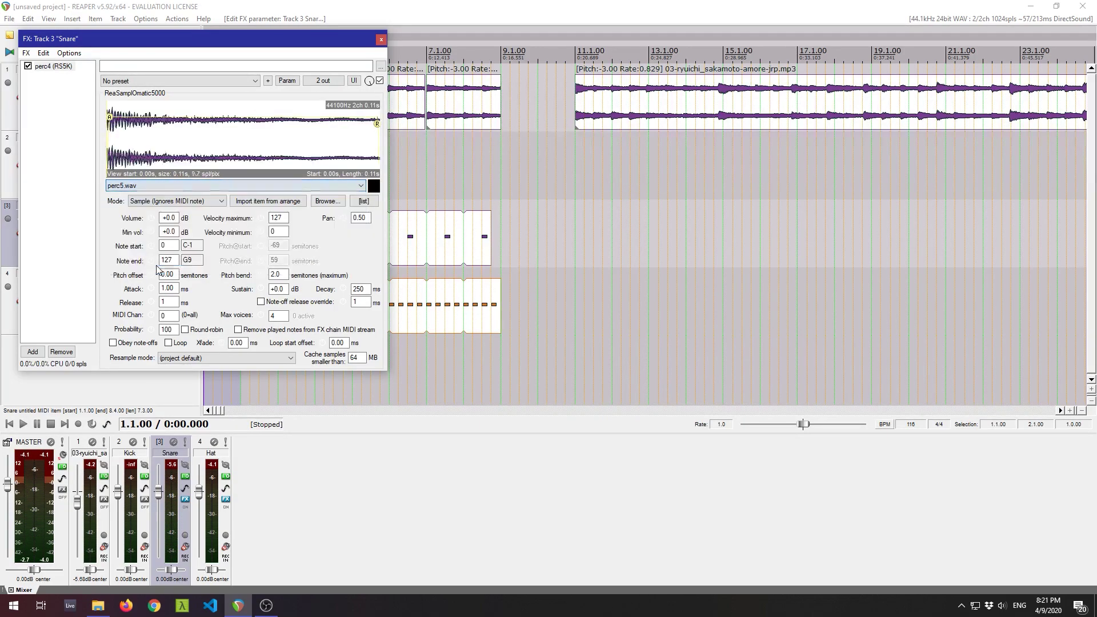
click(266, 184)
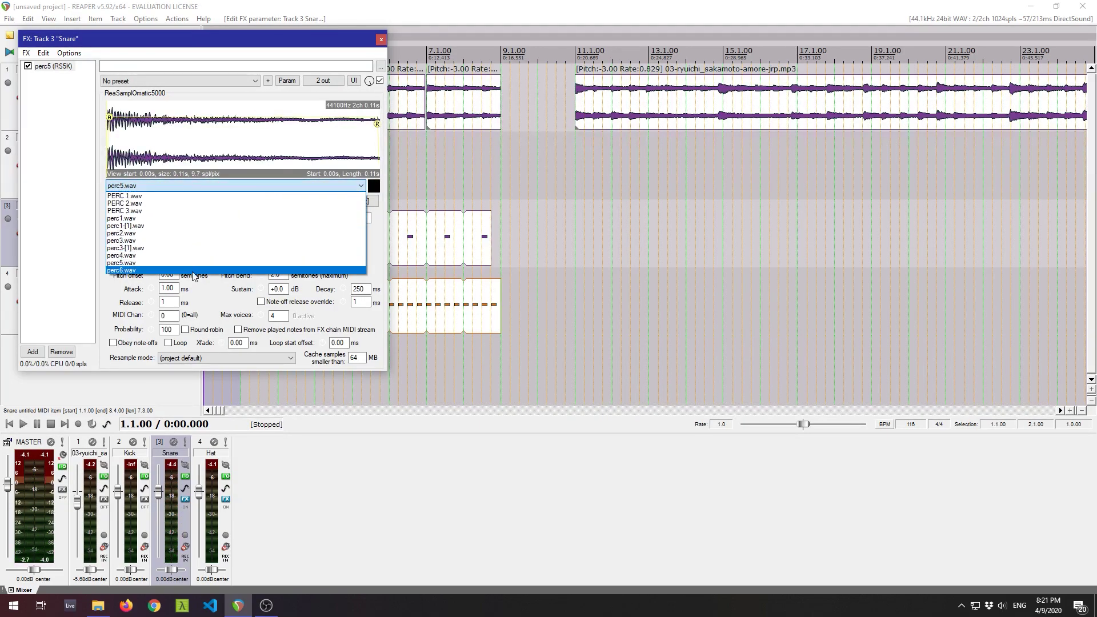
click(194, 270)
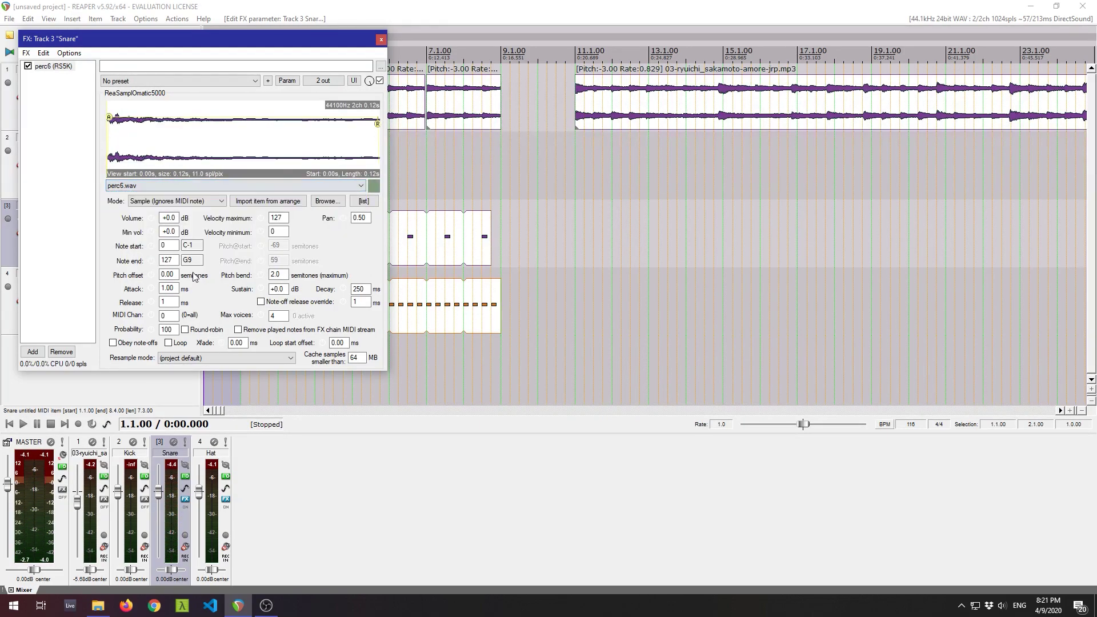
Load grit snare.wav from the lofiKit snares folder into the Snare sampler.
click(324, 201)
click(291, 87)
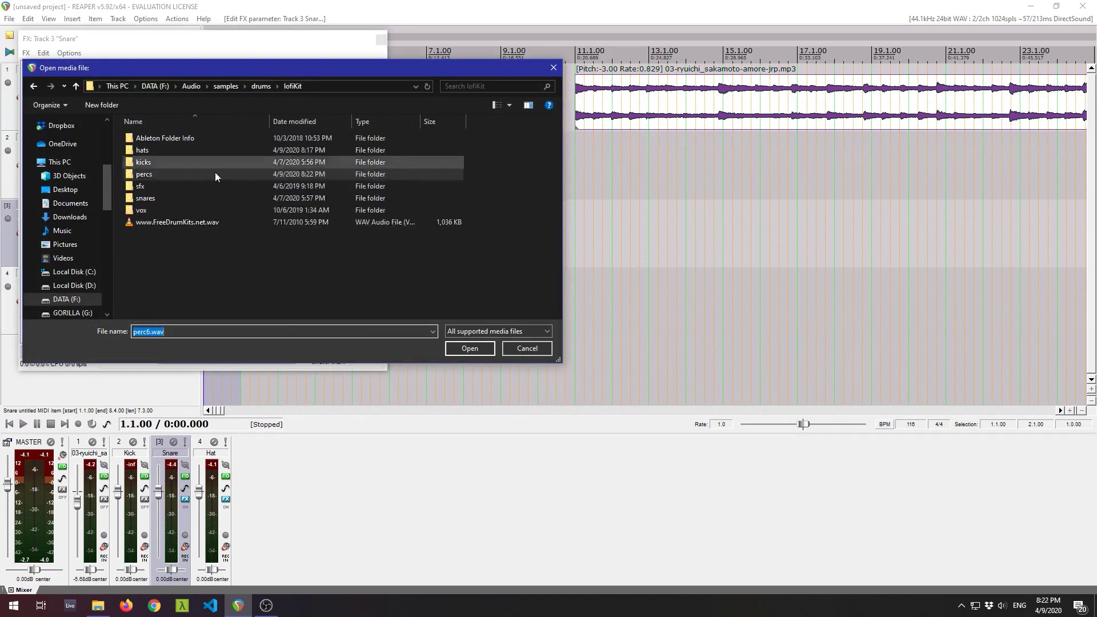
double_click(167, 198)
click(166, 186)
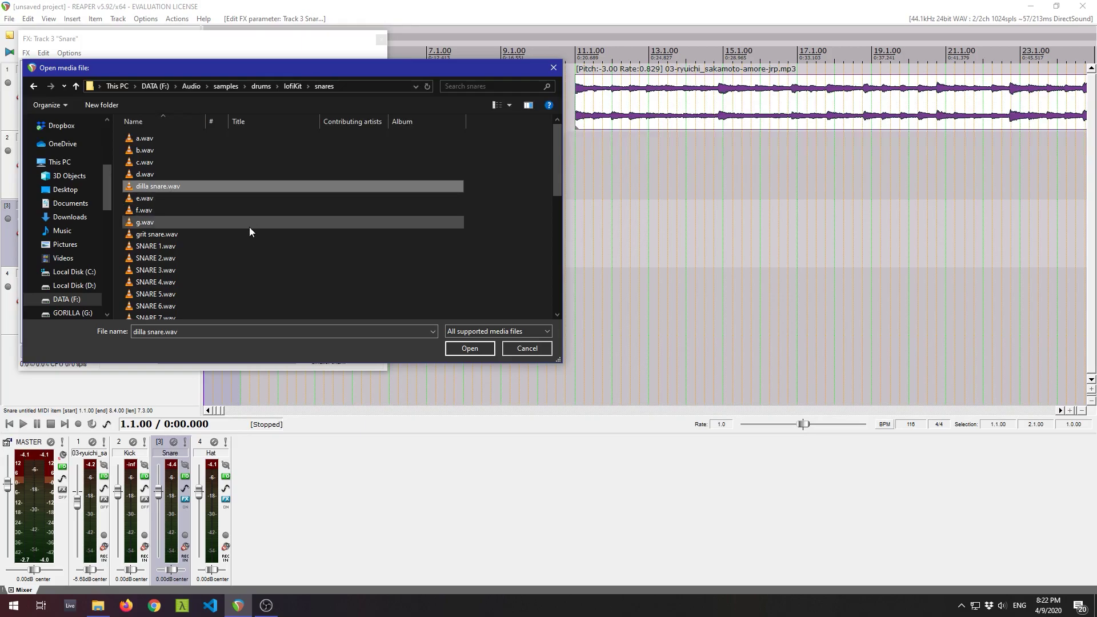
click(170, 211)
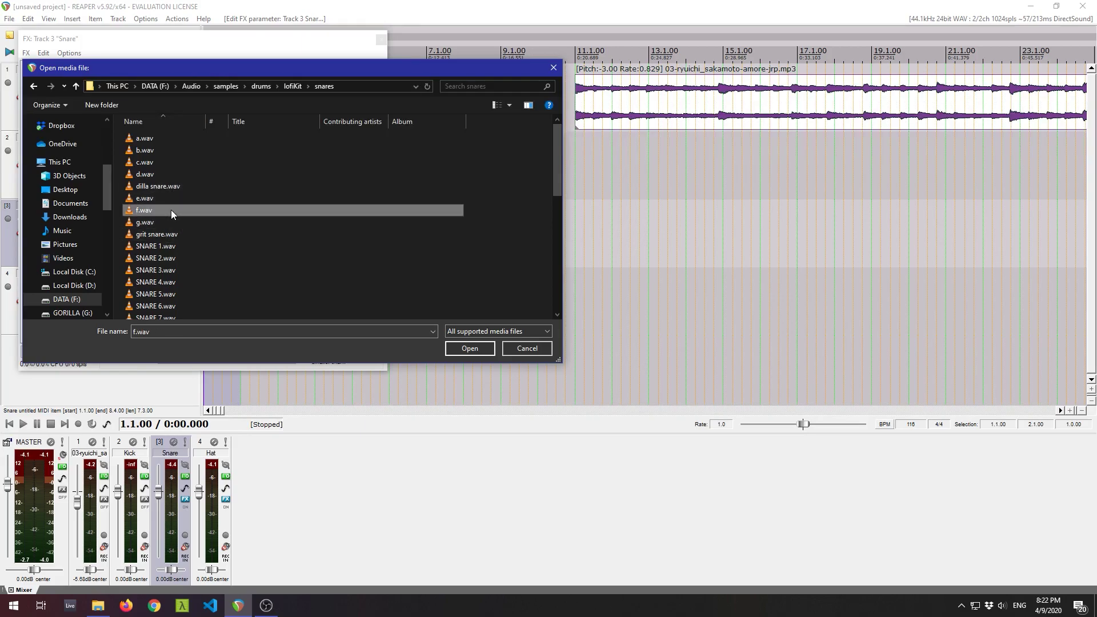
click(204, 231)
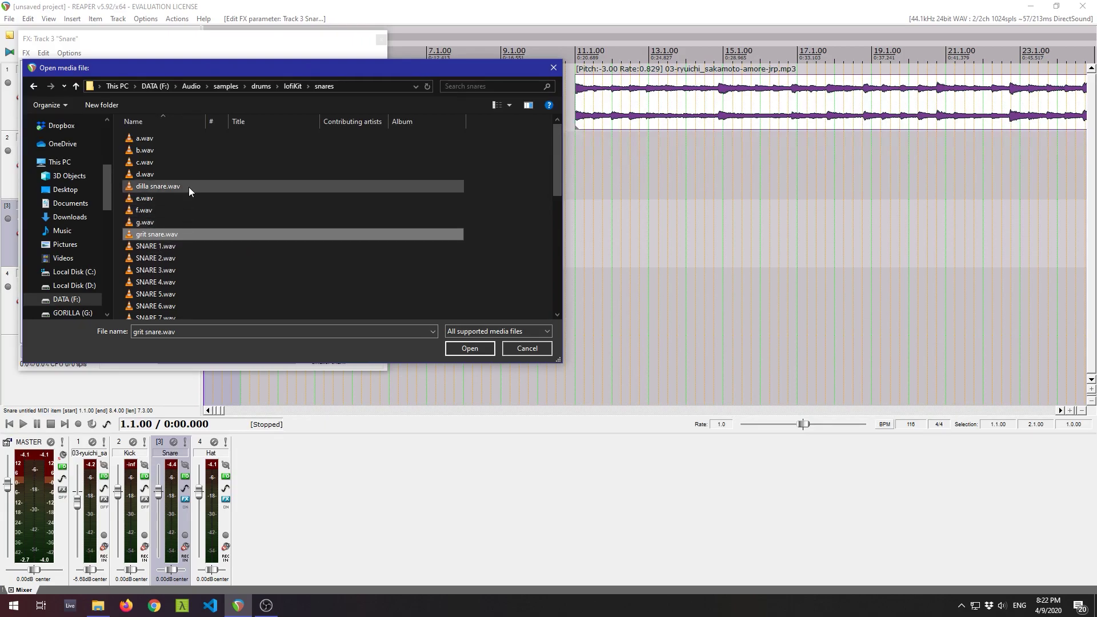
click(489, 349)
Switch the Snare sampler's sound to SNARE 8.wav and close the track's FX window.
click(250, 185)
click(180, 292)
click(234, 185)
click(163, 245)
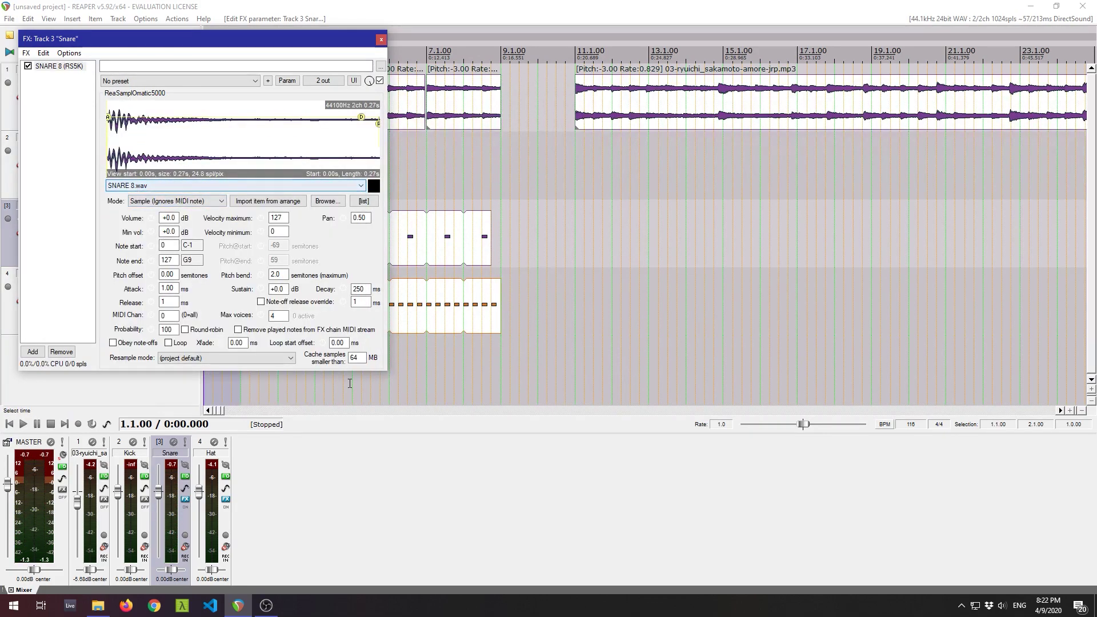
click(381, 41)
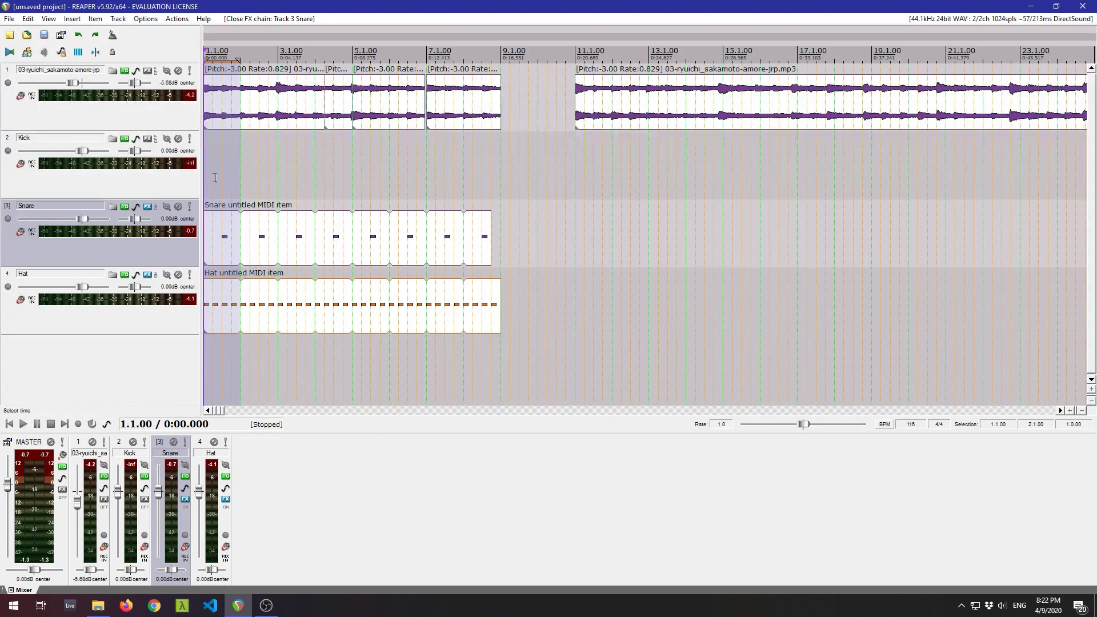
Play the arrangement from bar 1, then extend the looped snare item to the start of bar 9.
key(space)
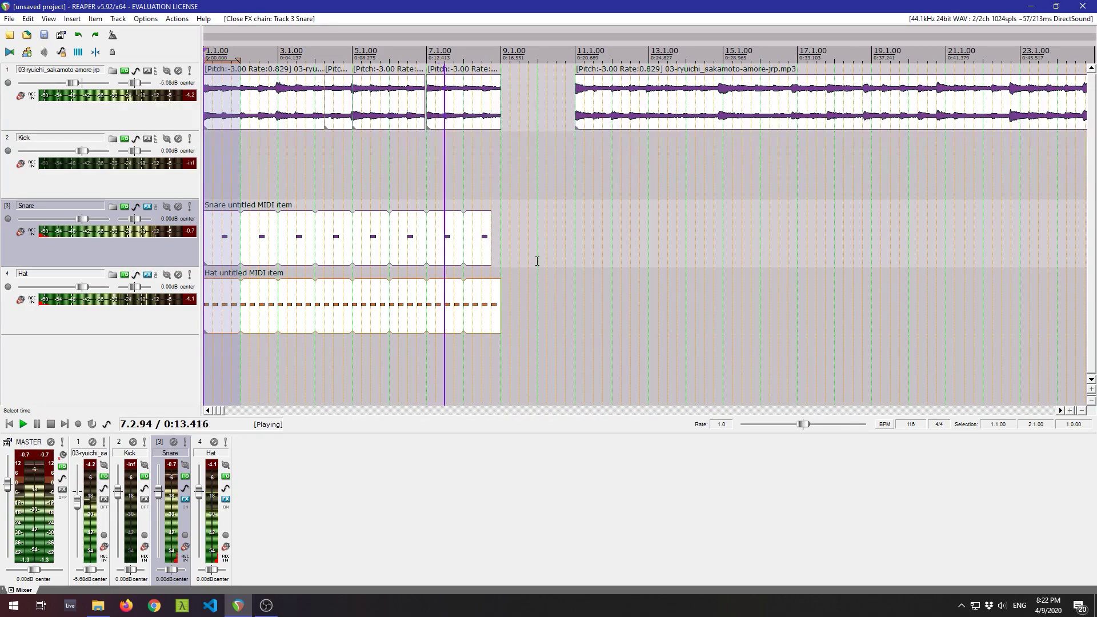
key(space)
drag(487, 226, 501, 226)
Extend the time selection to bars 1–2 and insert an empty two-bar MIDI item on the Kick track.
click(222, 147)
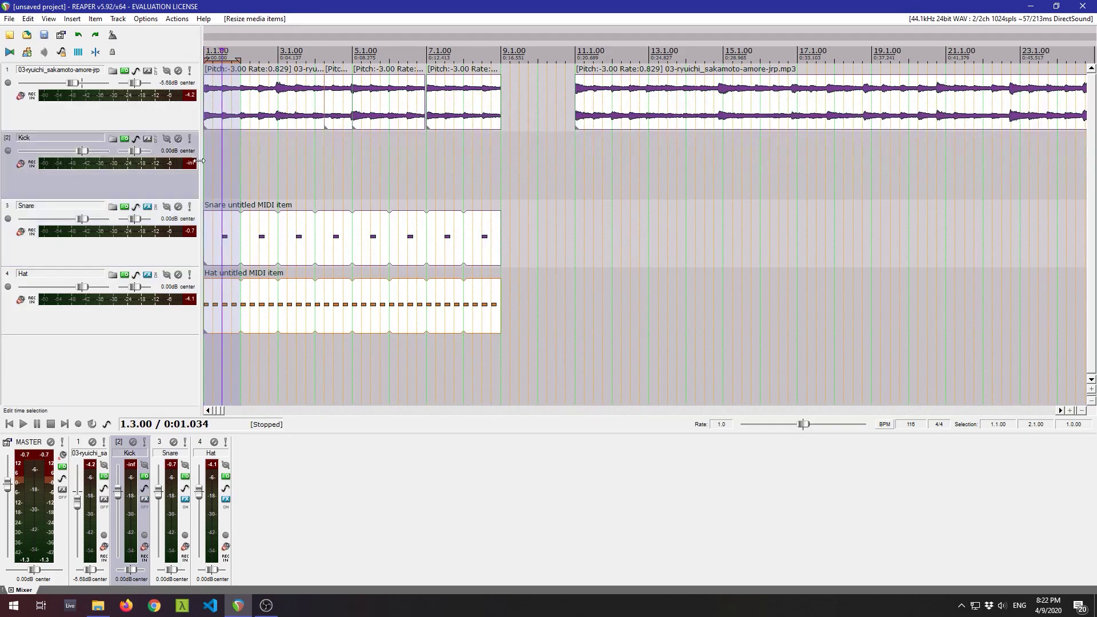
drag(237, 59, 280, 61)
right_click(245, 169)
click(212, 171)
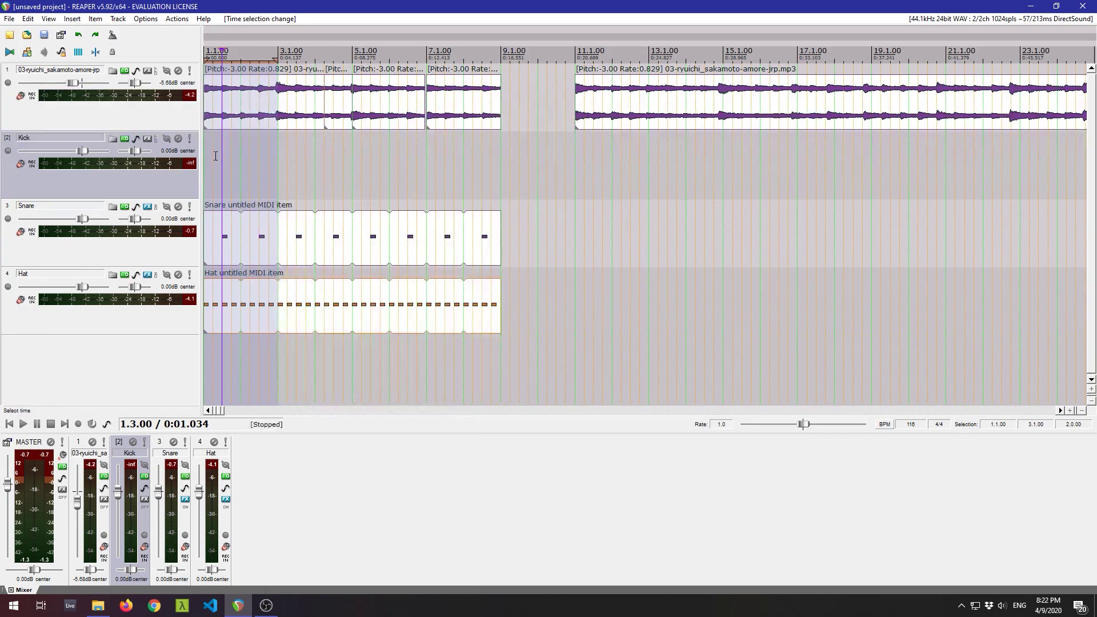
click(95, 20)
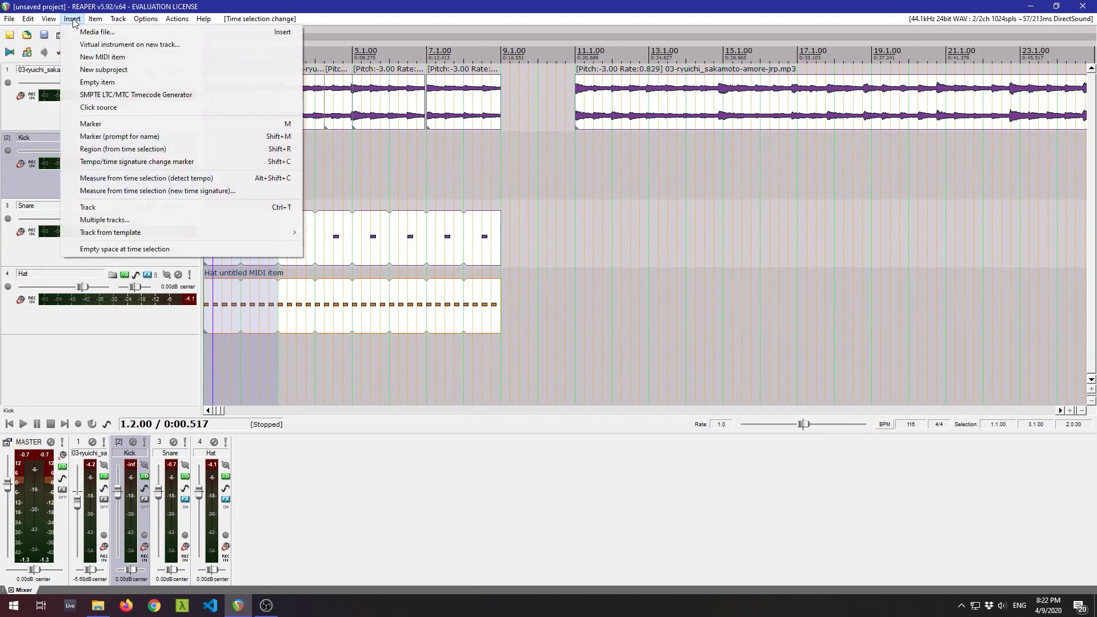
click(129, 57)
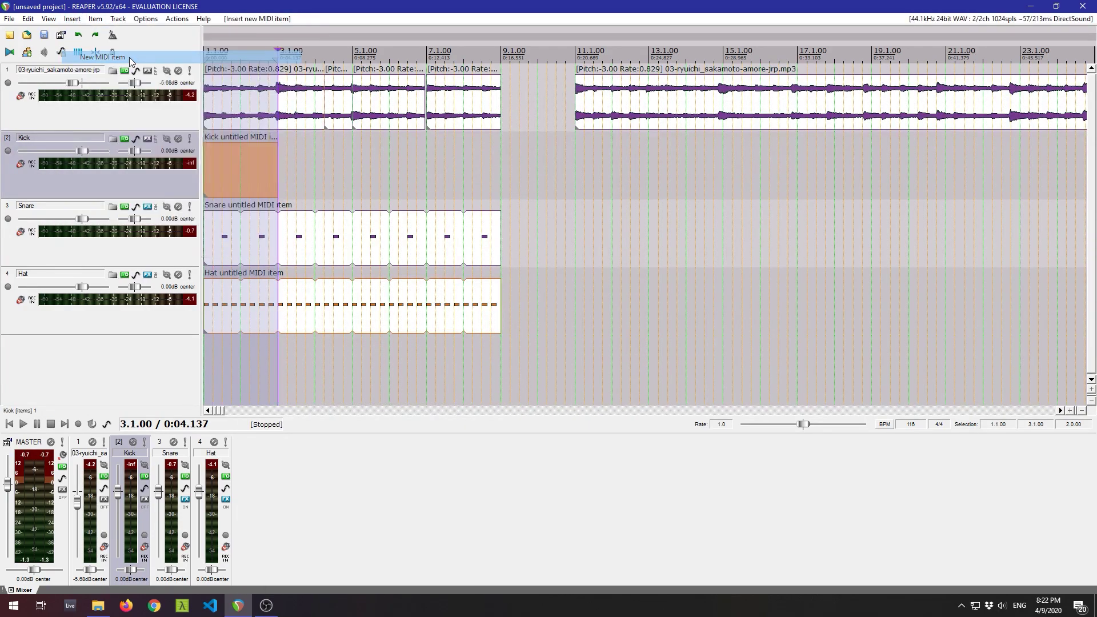
Add ReaSamplOmatic5000 to the Kick track and load KICK 4.wav from the lofiKit kicks folder.
click(147, 138)
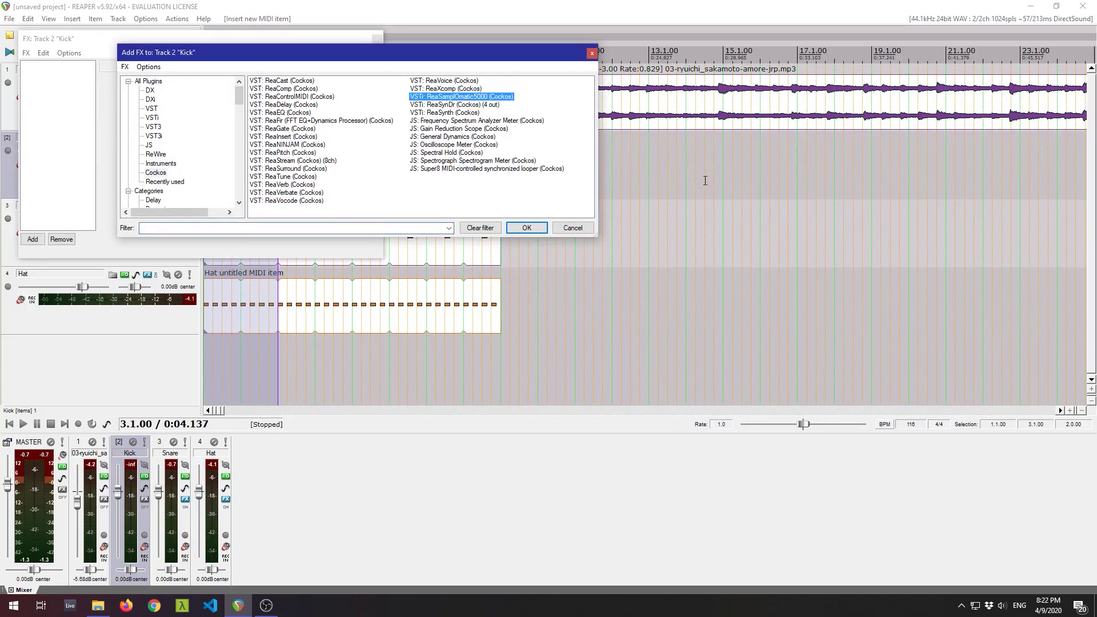
click(529, 231)
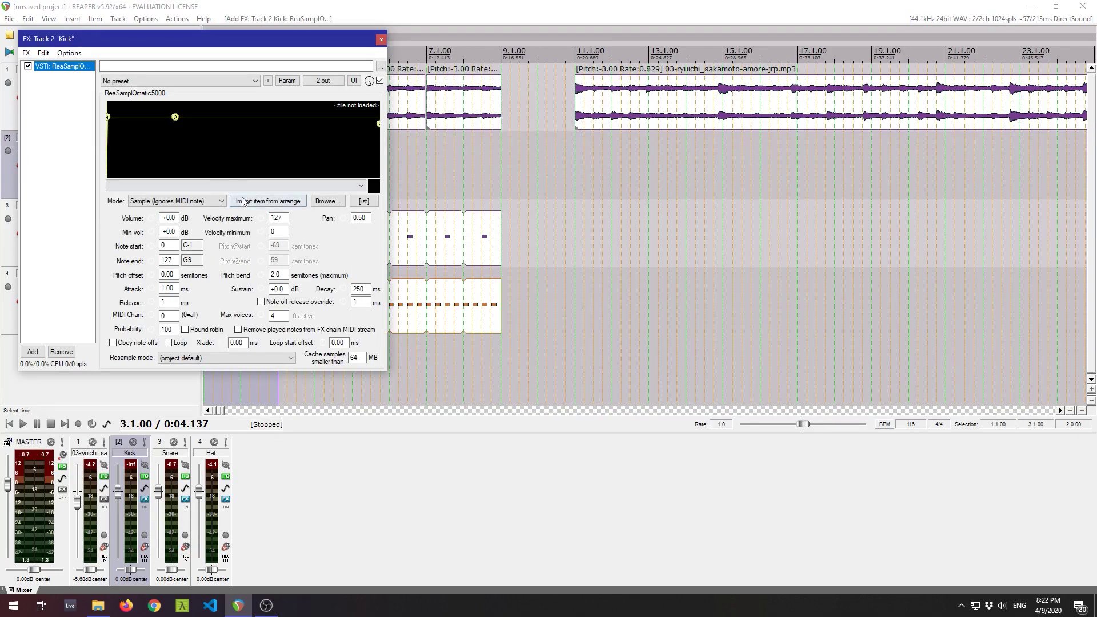
click(327, 202)
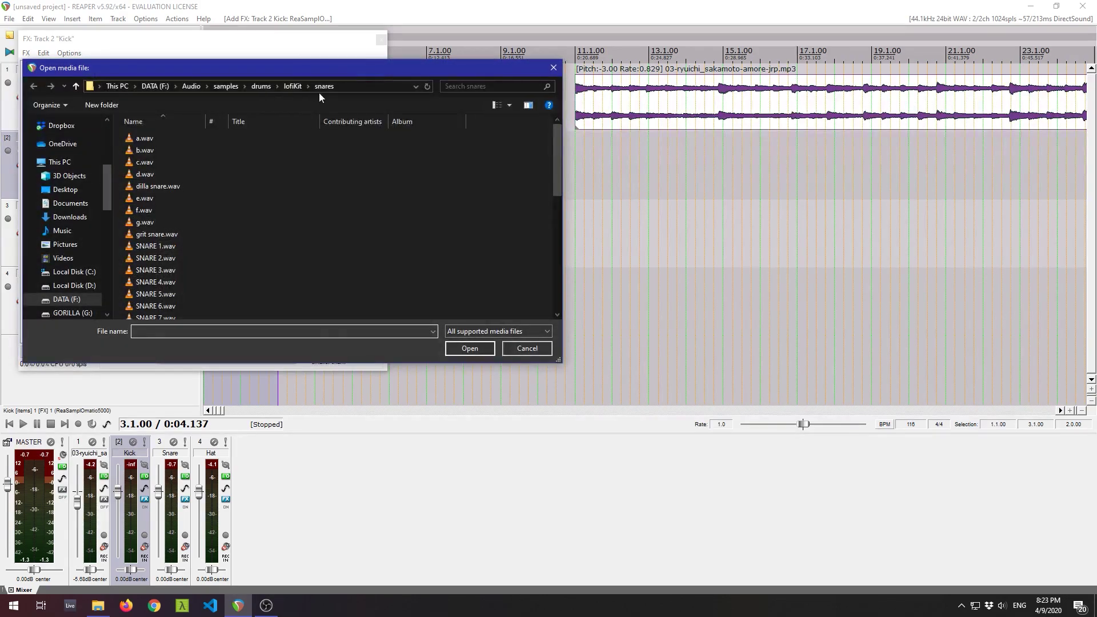
click(290, 86)
double_click(152, 160)
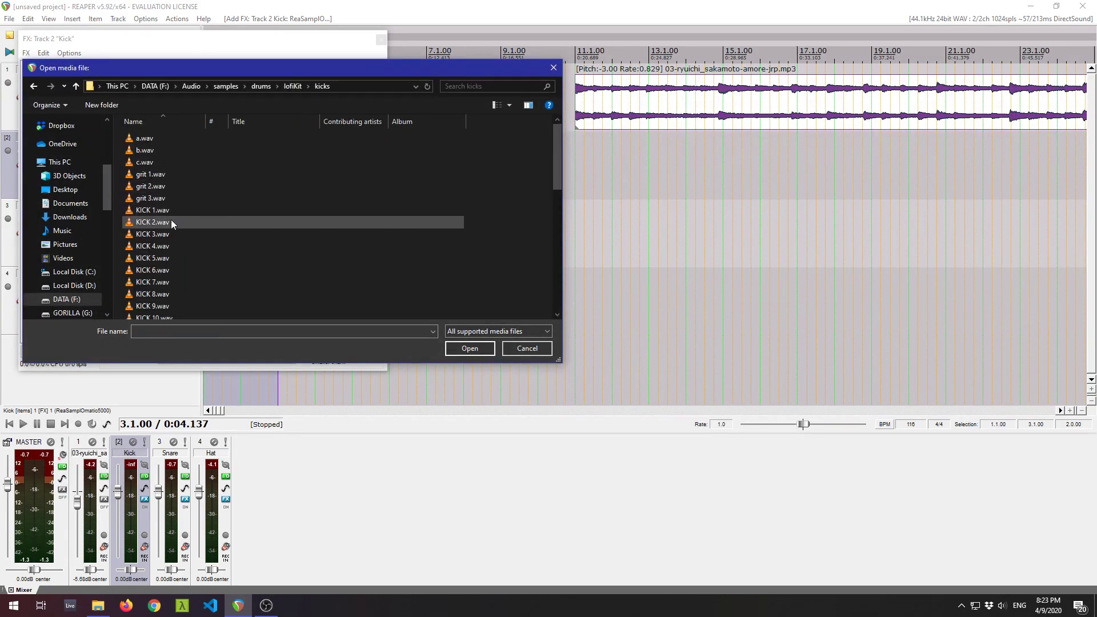
click(153, 246)
click(470, 348)
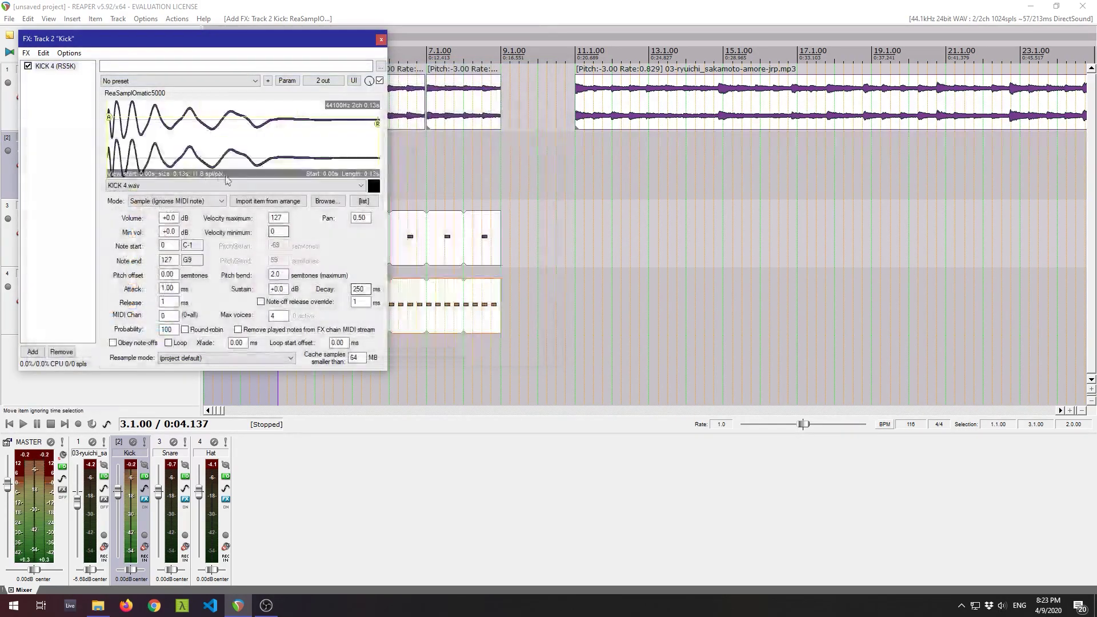
click(382, 40)
Open the Kick track's MIDI item and insert eighth-note C4 hits on the first beats of bars 1 and 2.
double_click(215, 165)
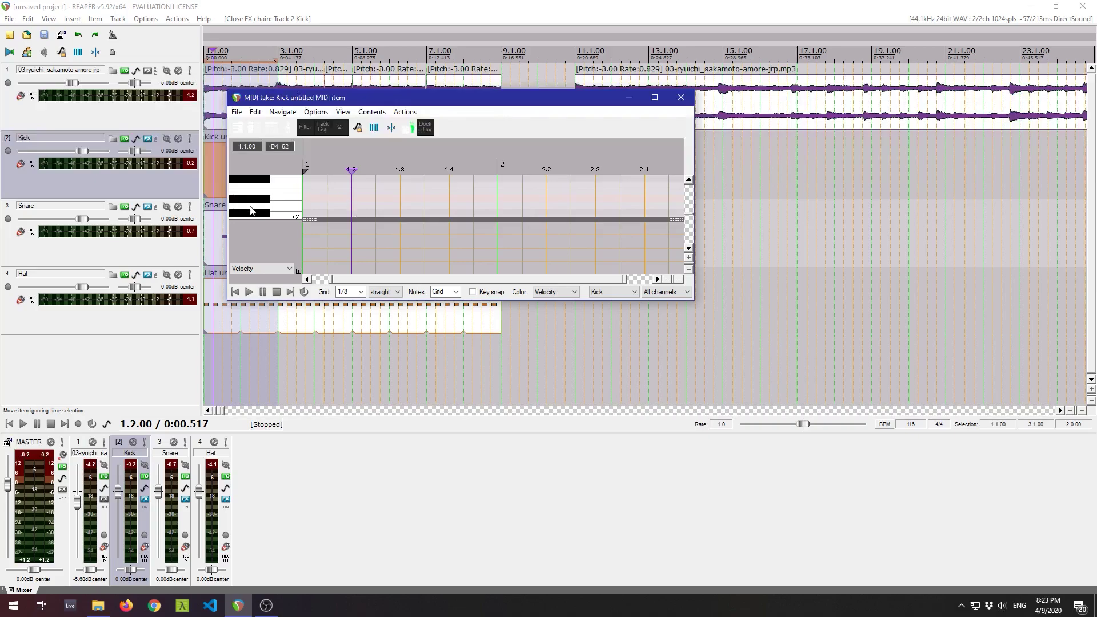
scroll(297, 214, down, 1)
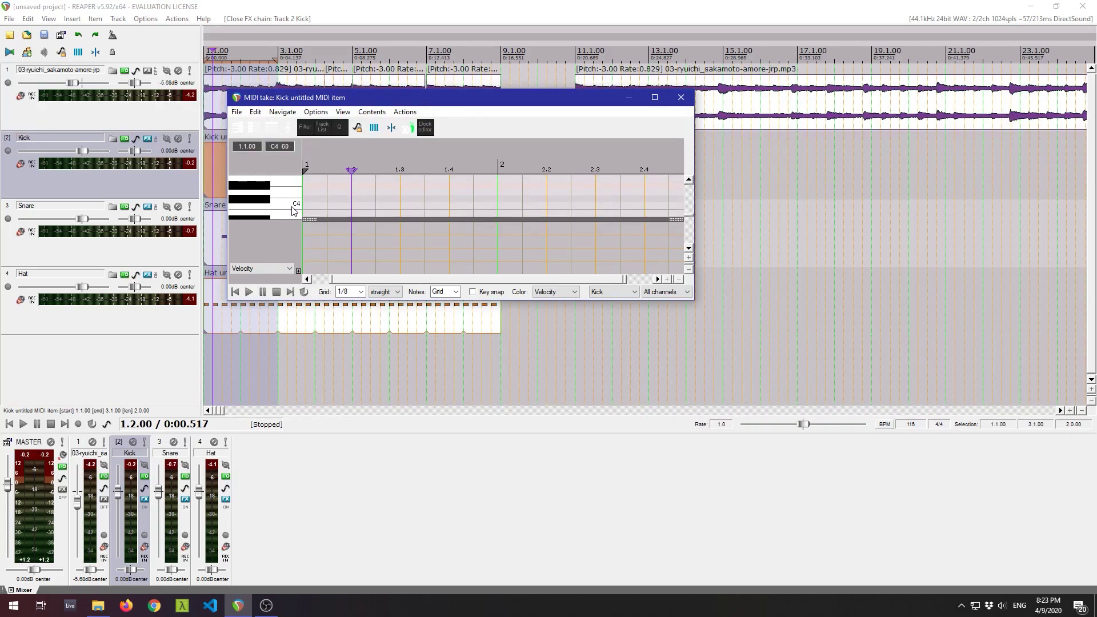
click(320, 207)
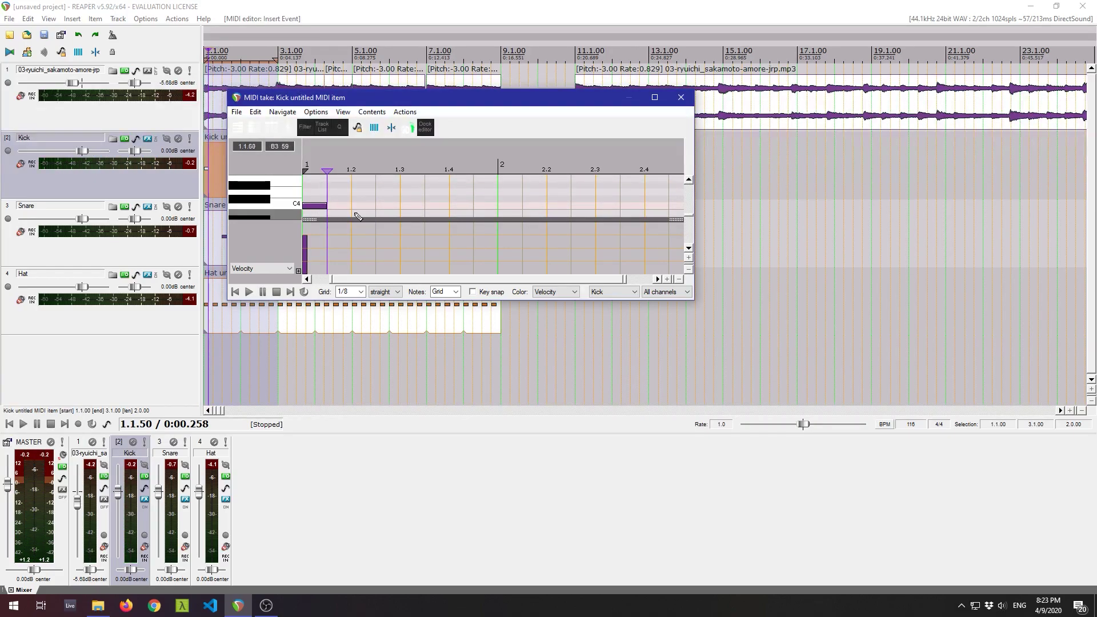
click(519, 207)
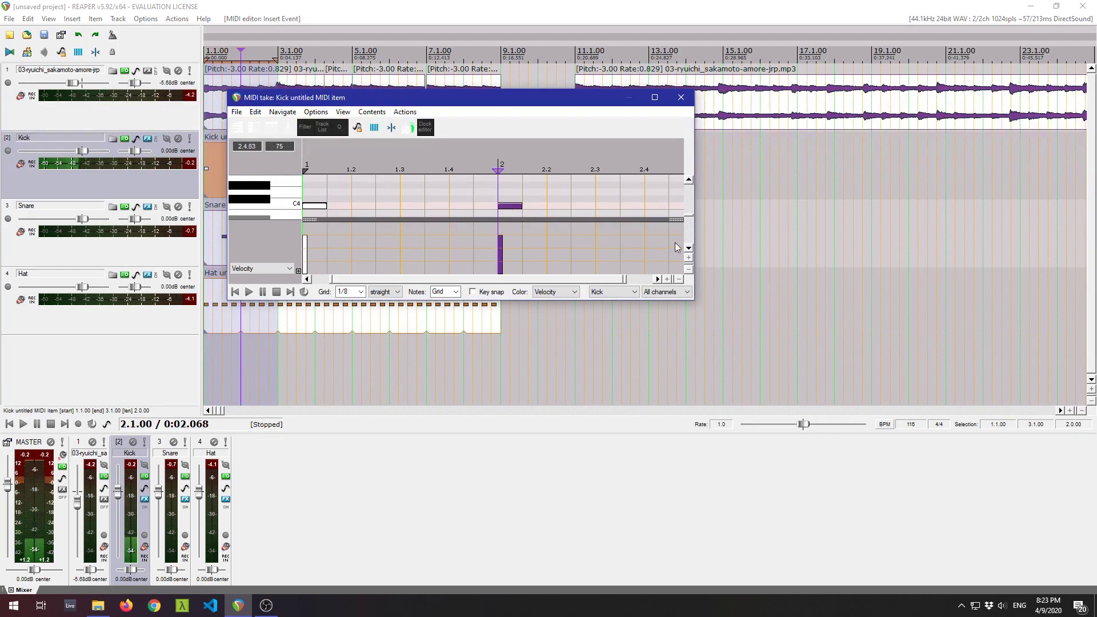
Set the MIDI grid to 1/16, add a sixteenth-note C4 kick at 1.4.50, and close the MIDI editor.
click(361, 292)
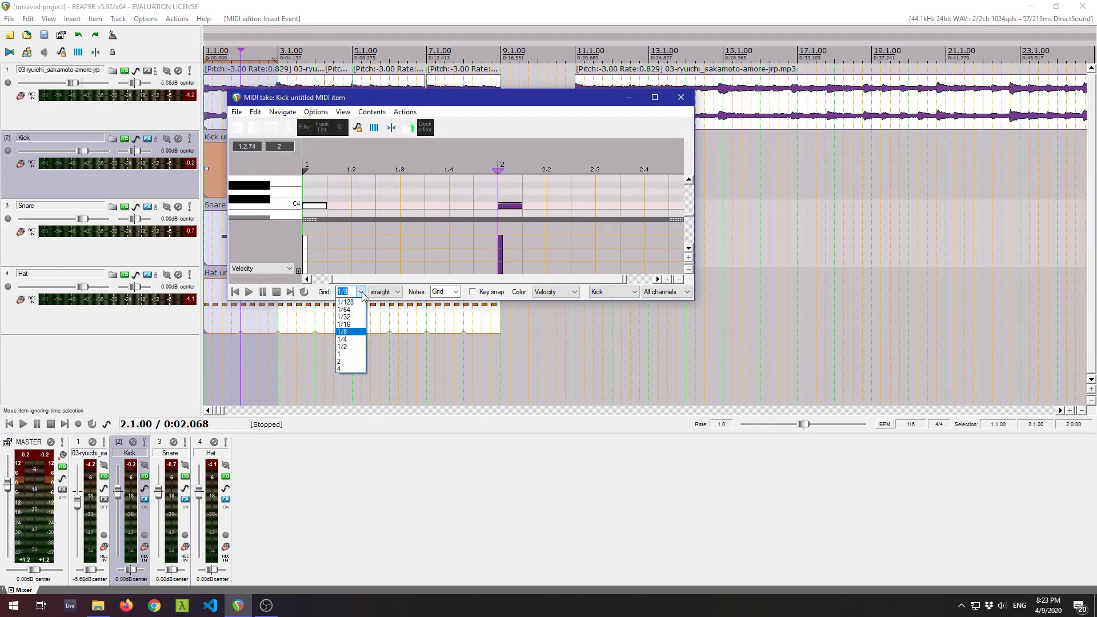
click(357, 325)
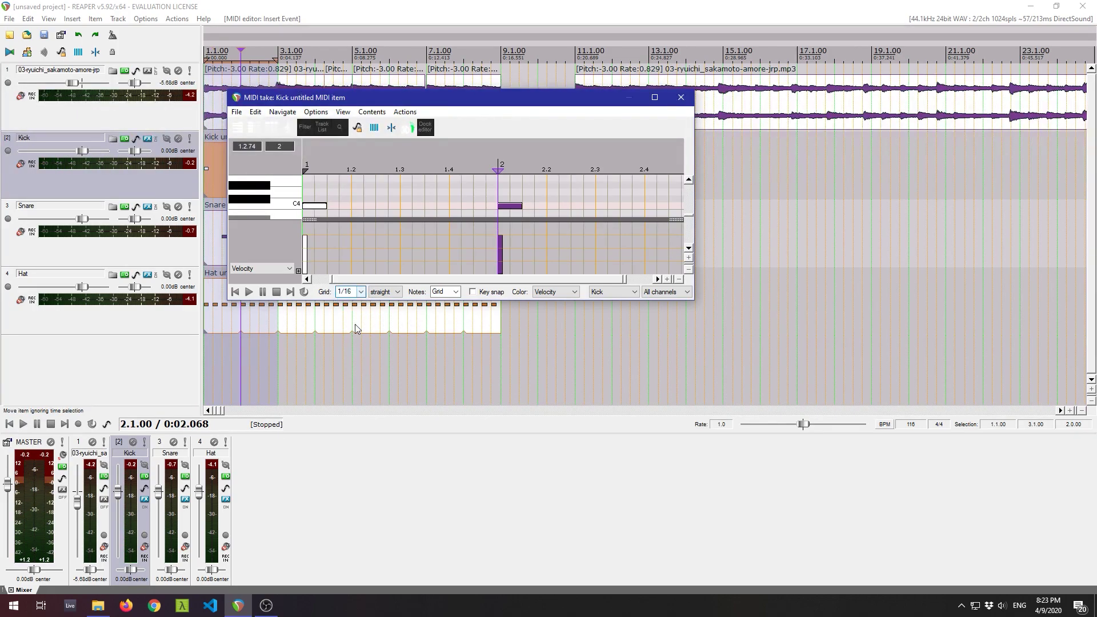
click(482, 207)
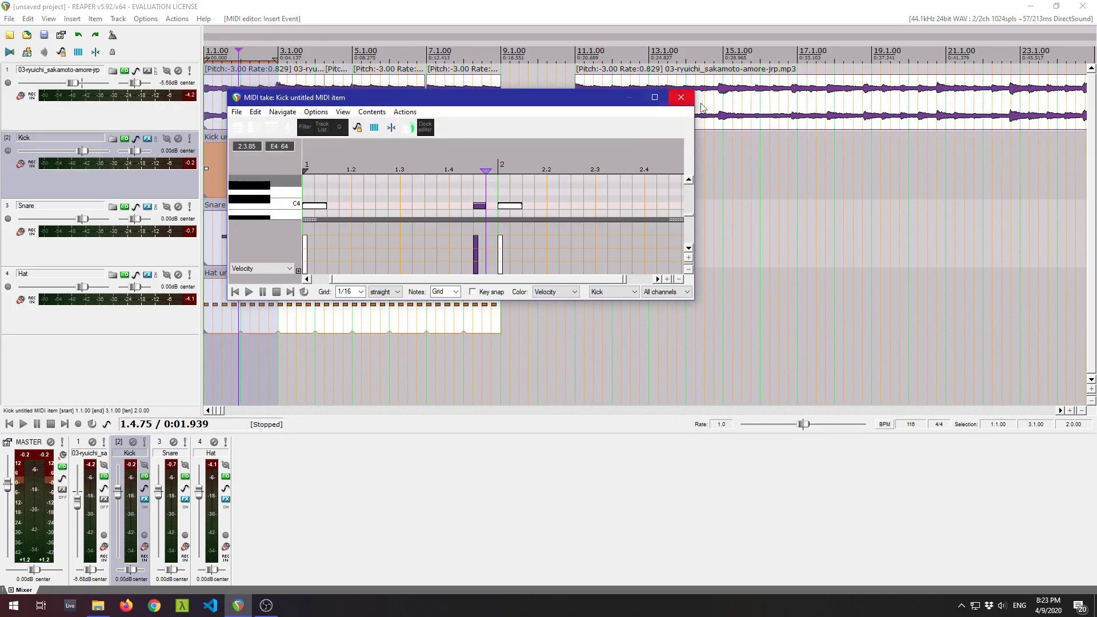
click(682, 97)
Play the kick pattern from bar 1, then duplicate the two-bar Kick item into bars 3–4.
click(209, 134)
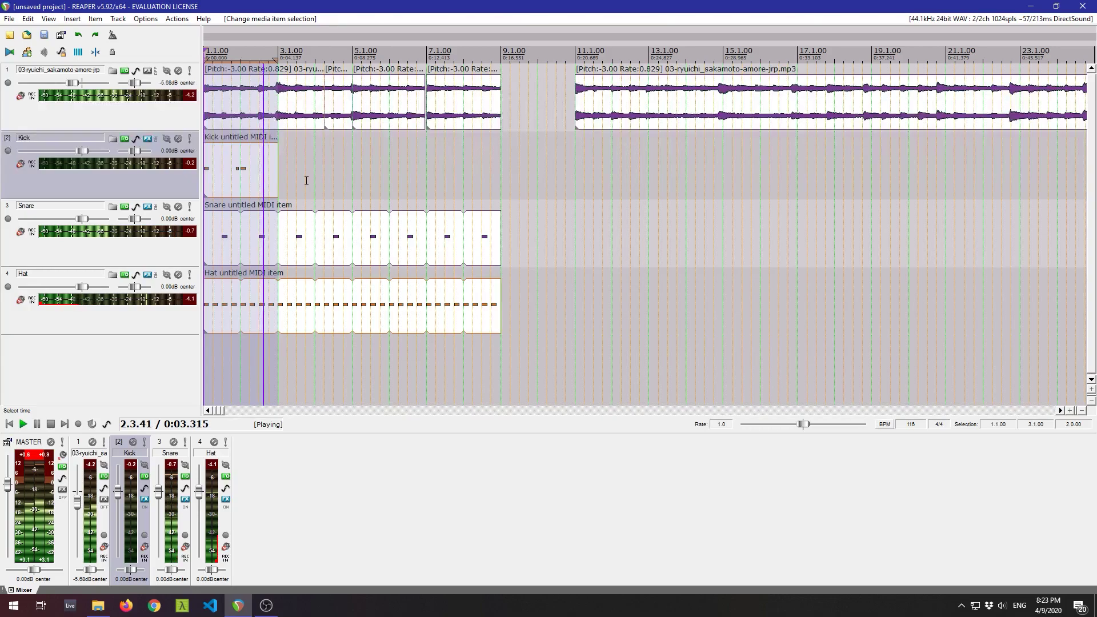
key(space)
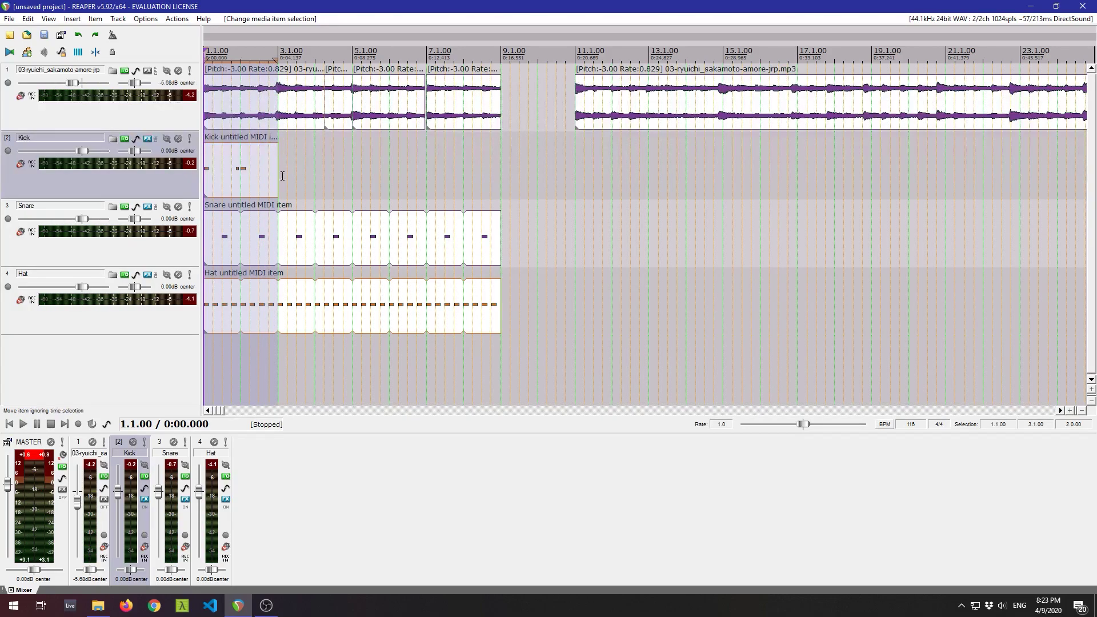
click(269, 181)
key(ctrl+d)
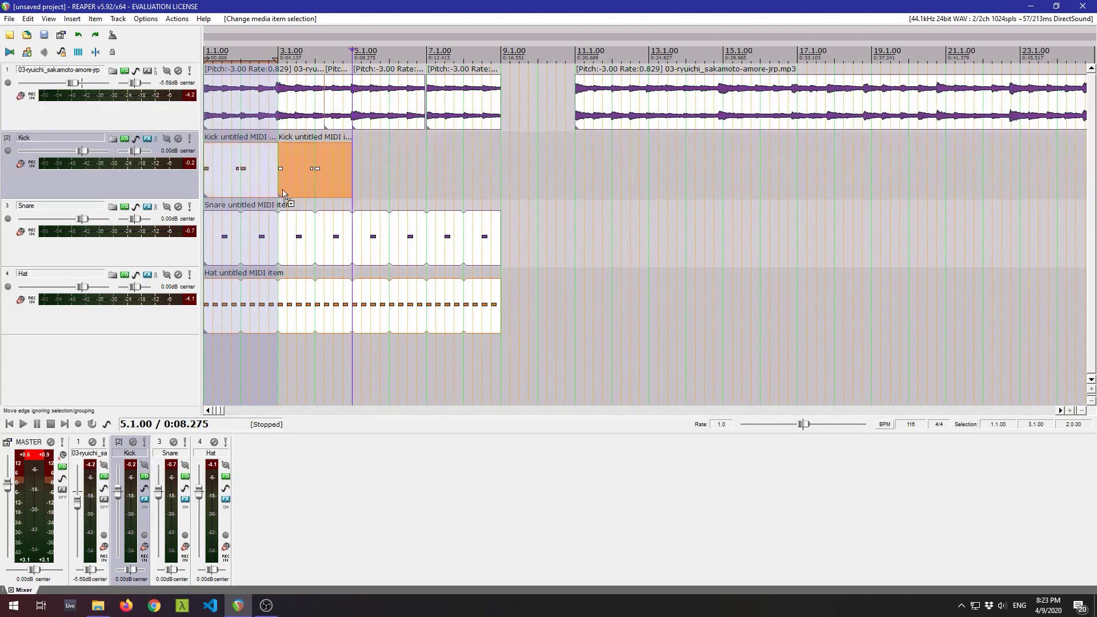
Play the arrangement from bar 1 to hear the original and duplicated Kick items with the other tracks.
click(277, 147)
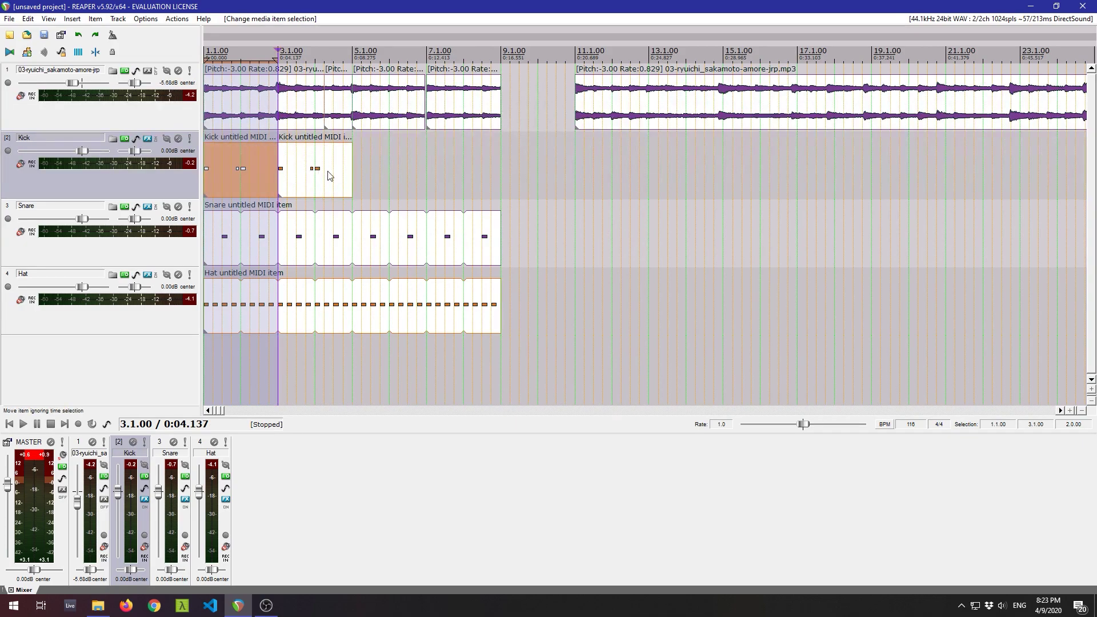
click(209, 132)
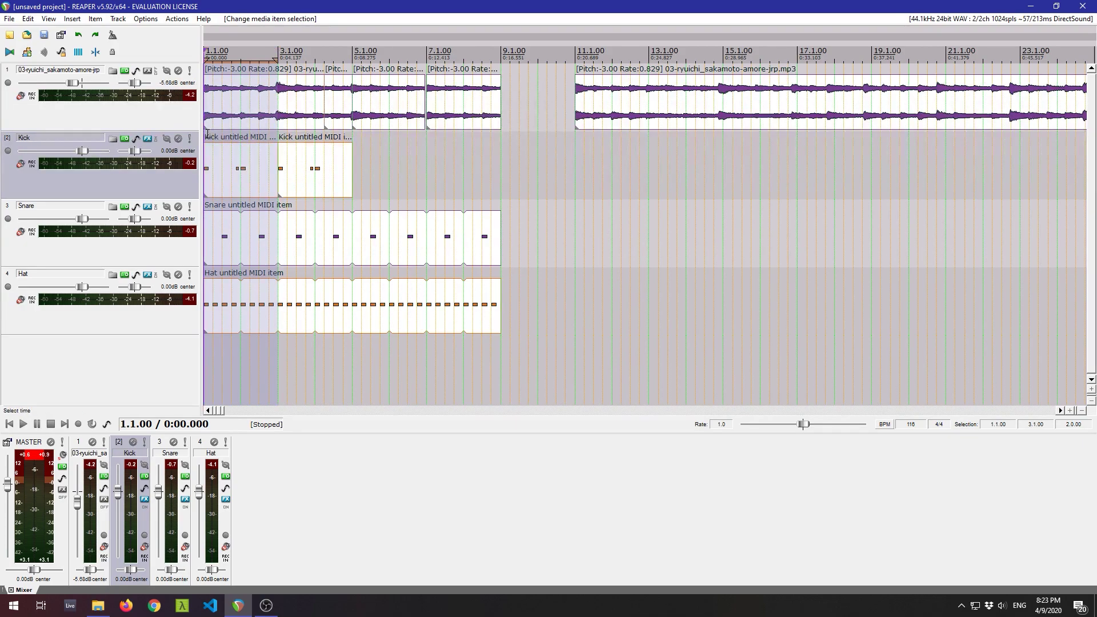
key(space)
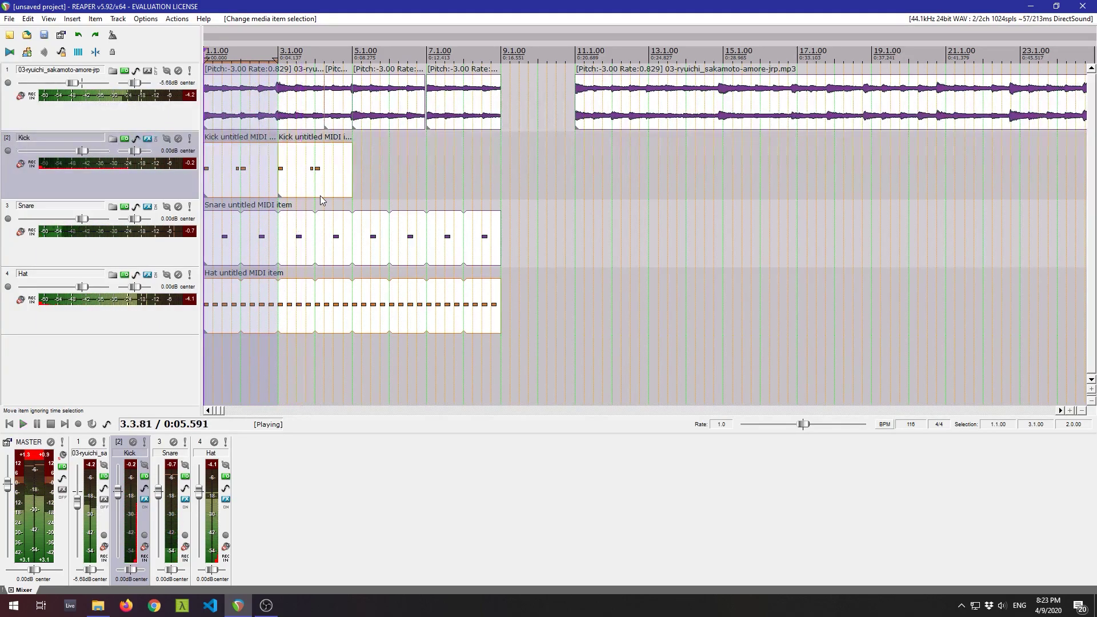
In the second kick item, place sixteenth-note kicks at 3.4.25, 3.4.75 and 4.2.50, and play it from bar 3.
key(space)
double_click(324, 152)
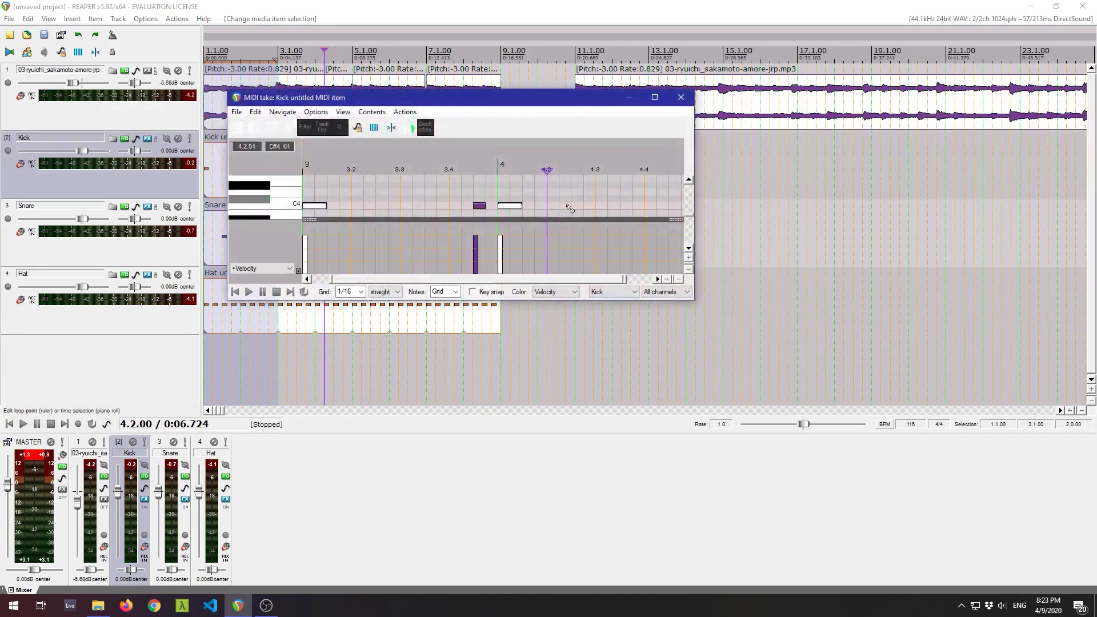
mouse_move(480, 208)
mouse_down()
mouse_move(468, 207)
mouse_move(505, 205)
mouse_move(496, 207)
mouse_up()
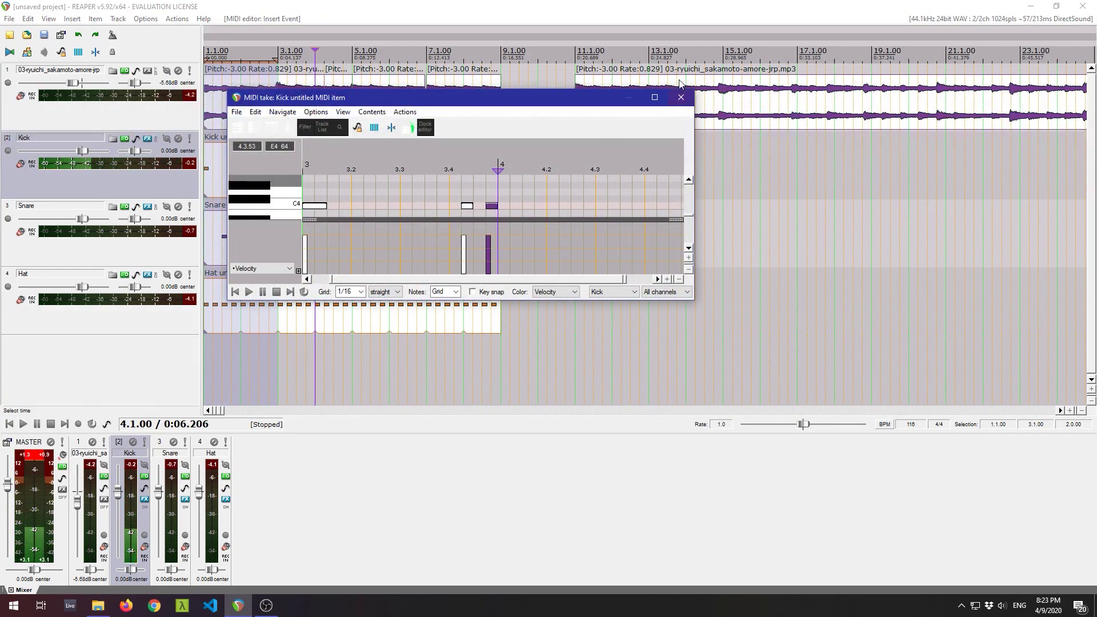
click(582, 209)
key(Escape)
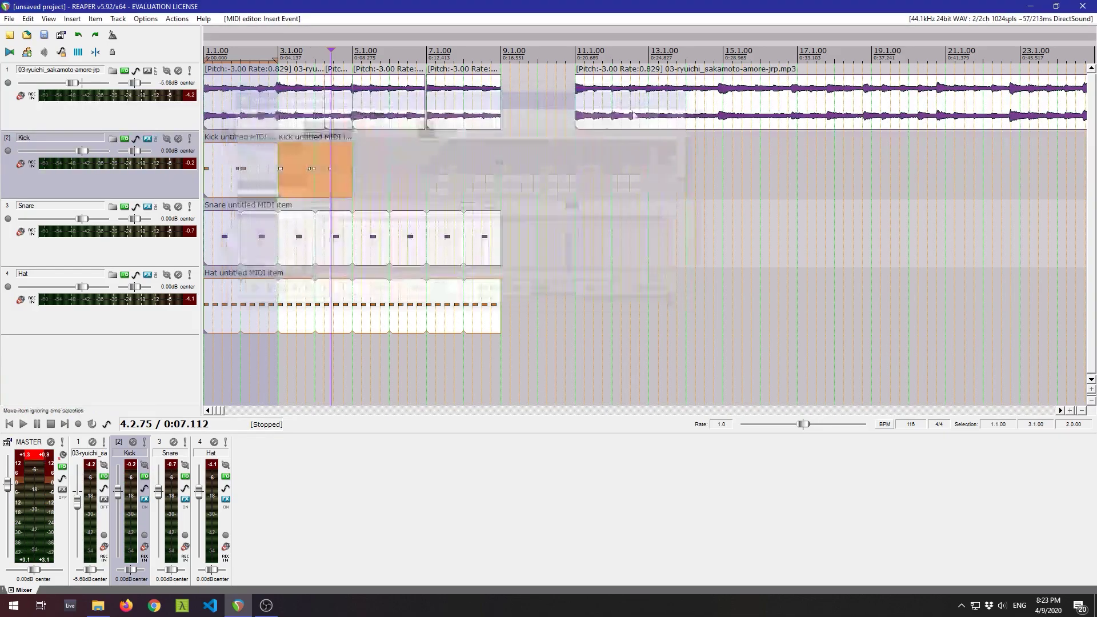
click(284, 134)
key(space)
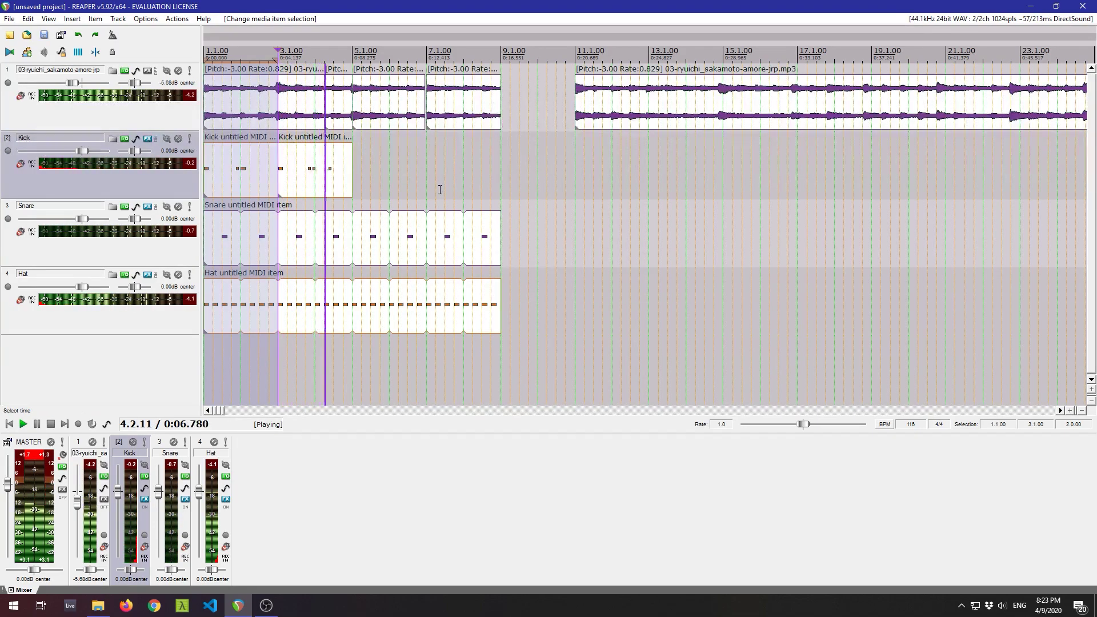
Replace the kick notes at 3.4.25 and 3.4.75 in the second kick item with one sixteenth-note kick at 4.1.
key(space)
double_click(310, 169)
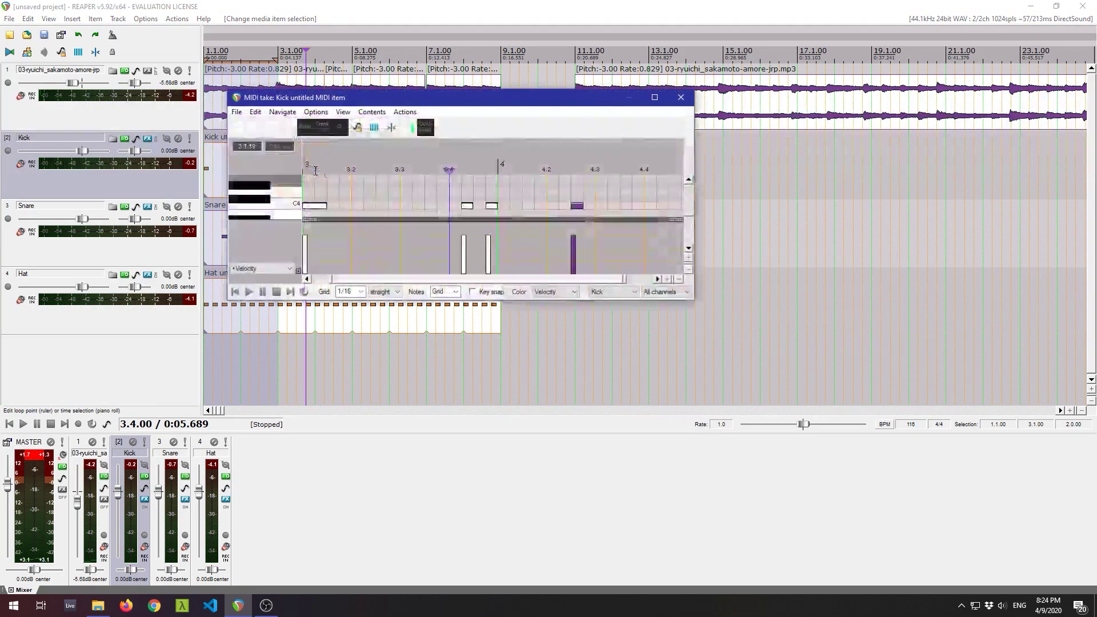
double_click(466, 207)
double_click(491, 207)
double_click(505, 208)
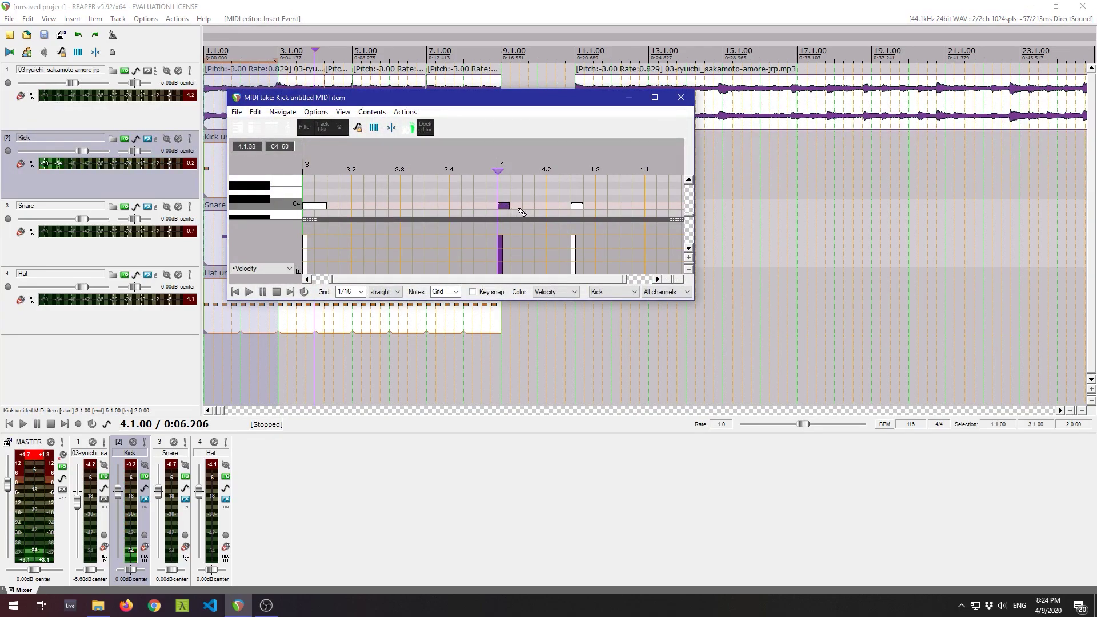
click(680, 98)
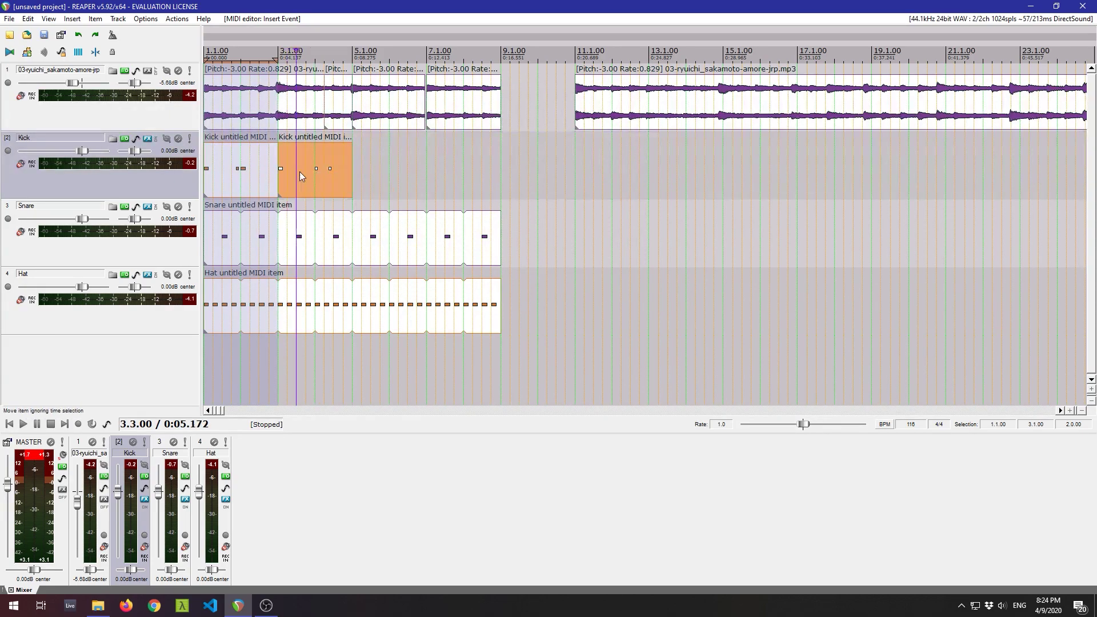
Add a sixteenth-note kick at 3.2.75 in the second kick item and play it from bar 3.
double_click(299, 171)
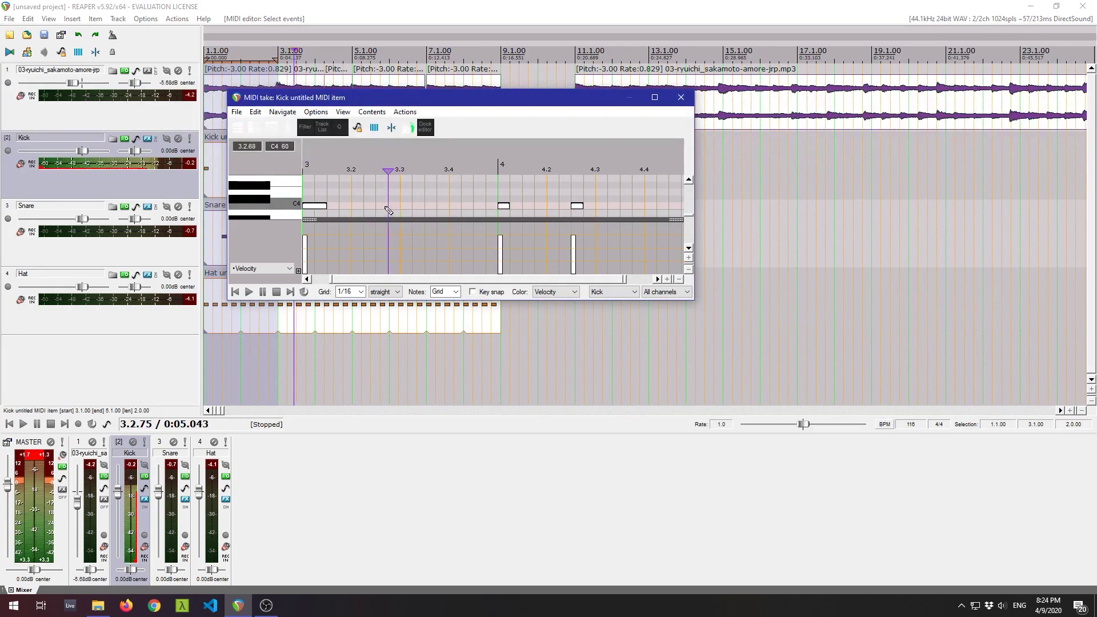
click(392, 207)
click(680, 98)
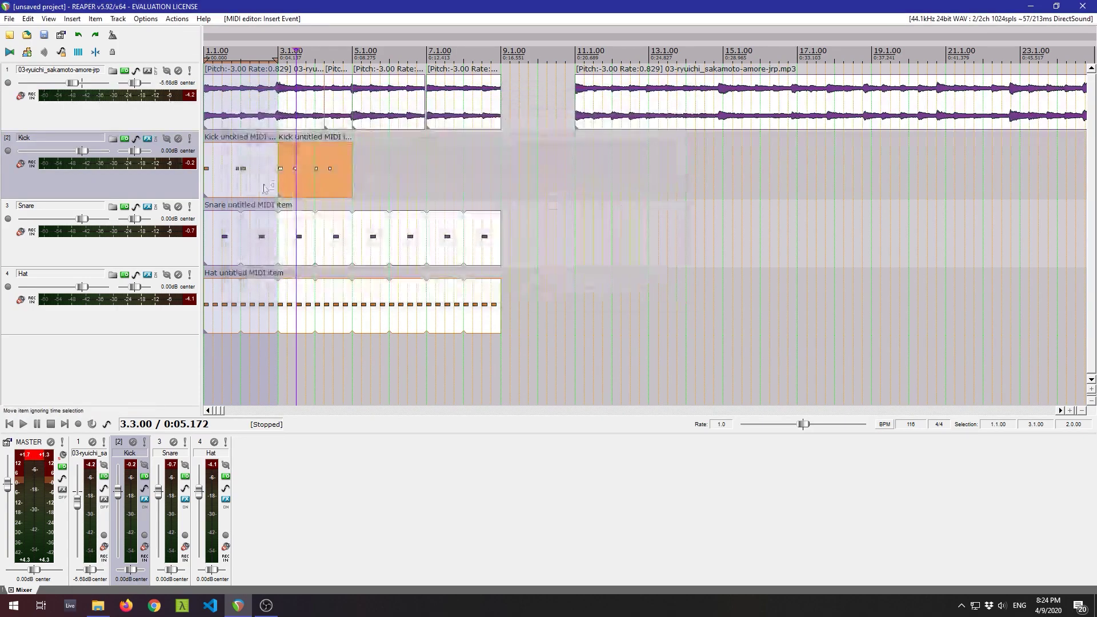
click(286, 135)
click(278, 135)
key(space)
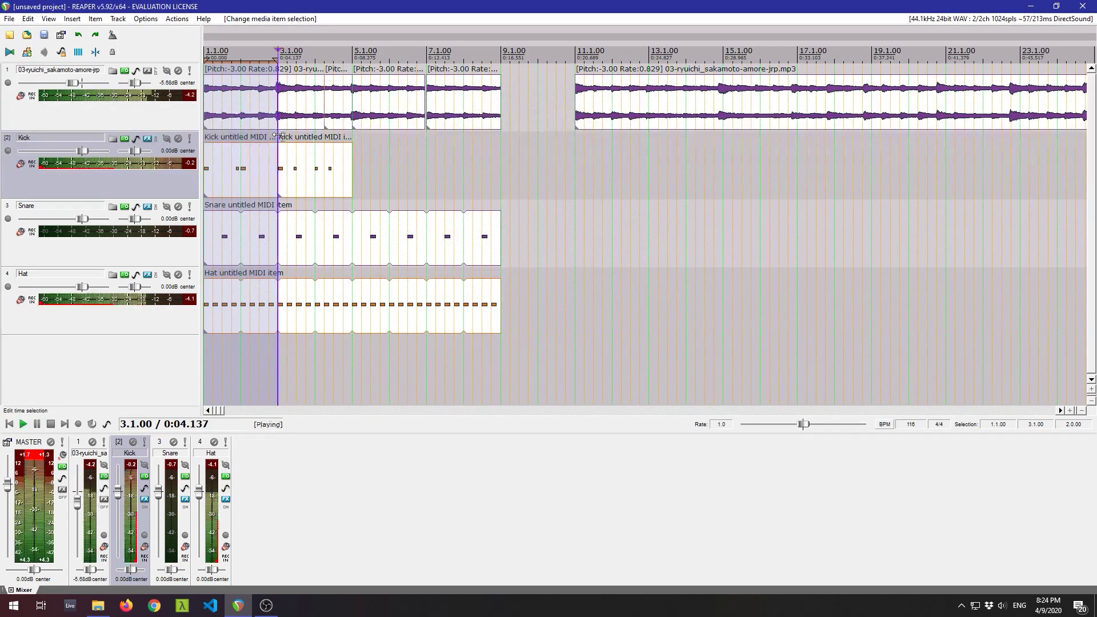
Set the MIDI grid to 1/8 and replace the kick note at 3.2.75 with an eighth-note kick at 3.2.50.
double_click(297, 171)
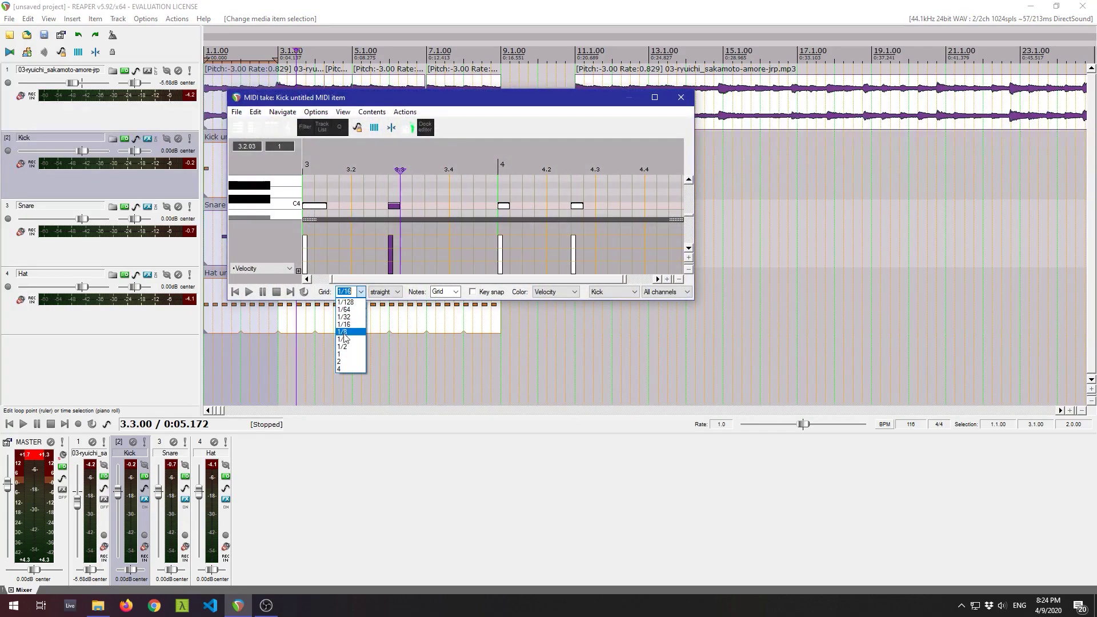
click(352, 333)
double_click(391, 205)
click(377, 206)
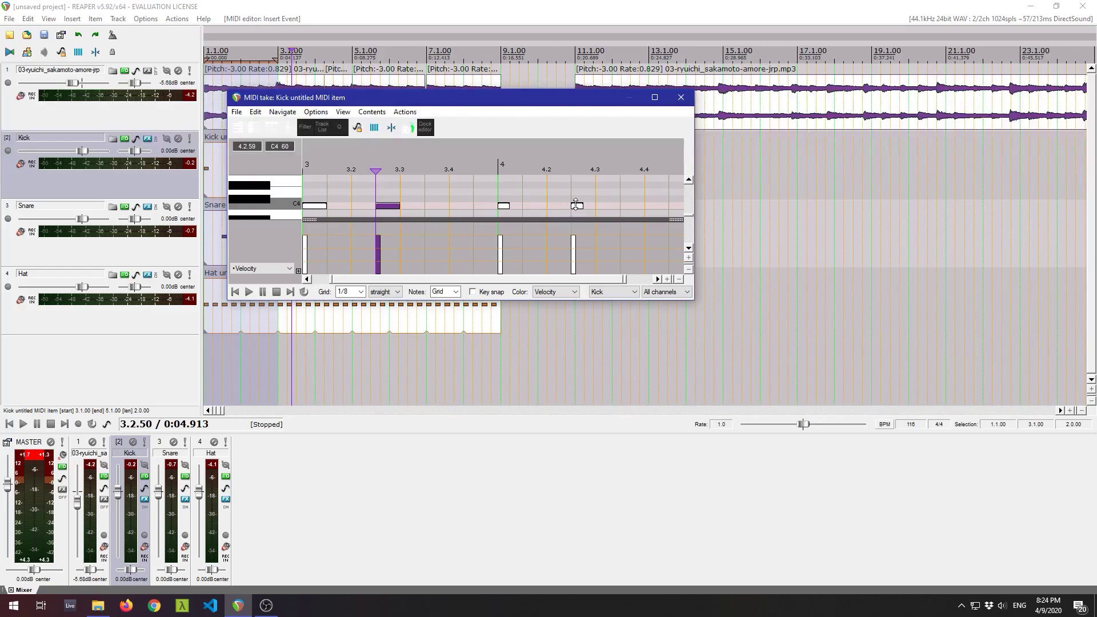
Delete the kick note at 4.2.50 and play the pattern from bar 3.
click(576, 205)
key(Delete)
click(681, 98)
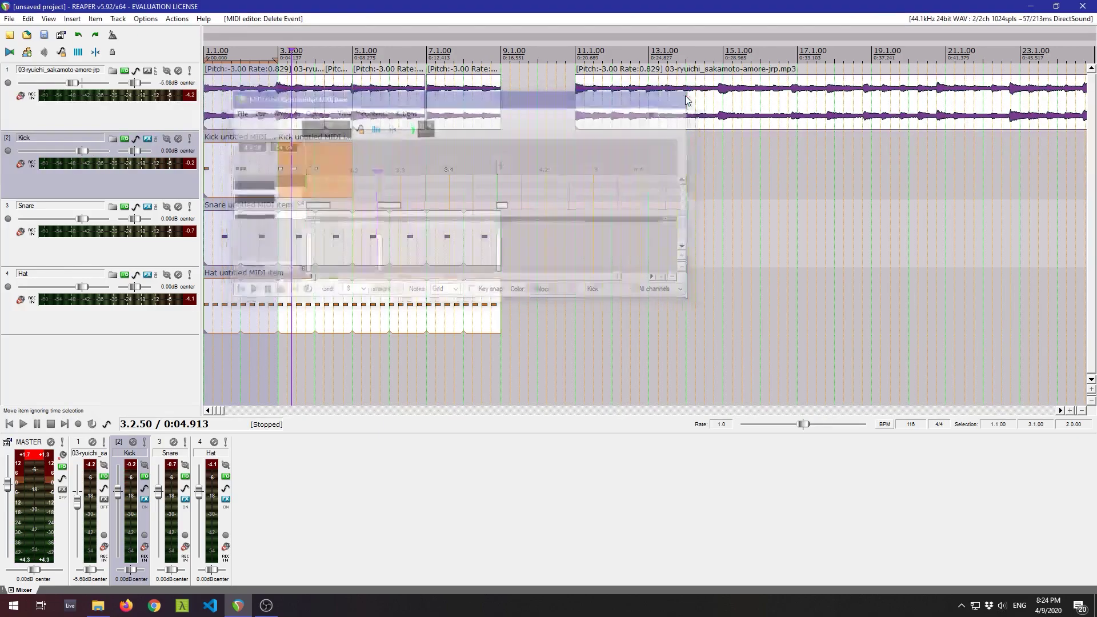
click(281, 136)
key(space)
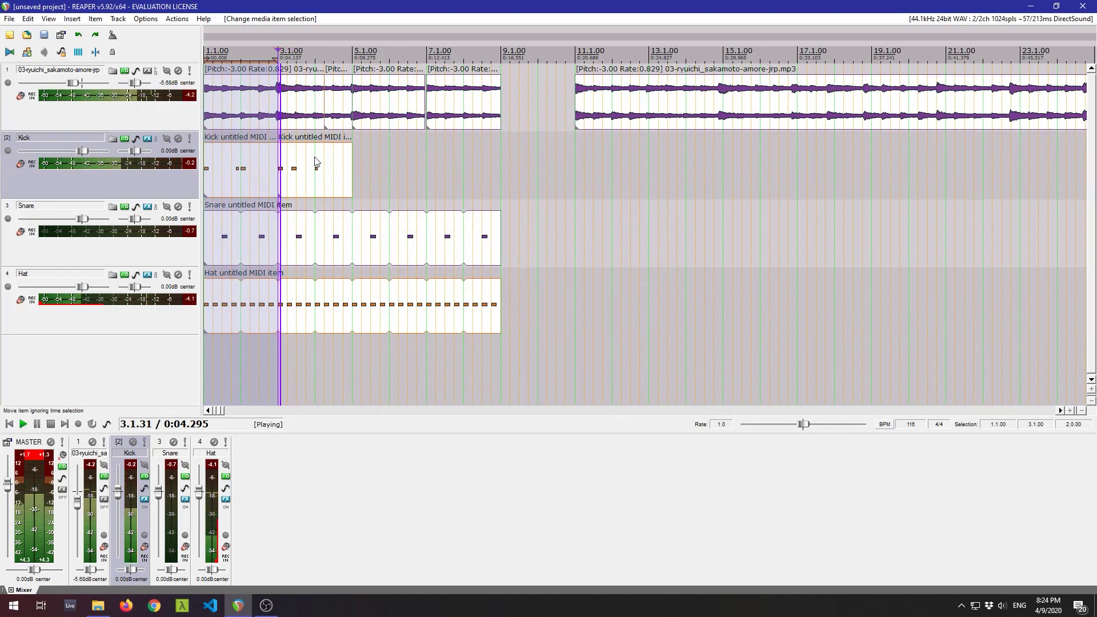
Replace the kick note at 4.1 in the second kick item with eighth-note kicks at 4.1.50 and 4.2.
key(space)
click(321, 190)
double_click(323, 195)
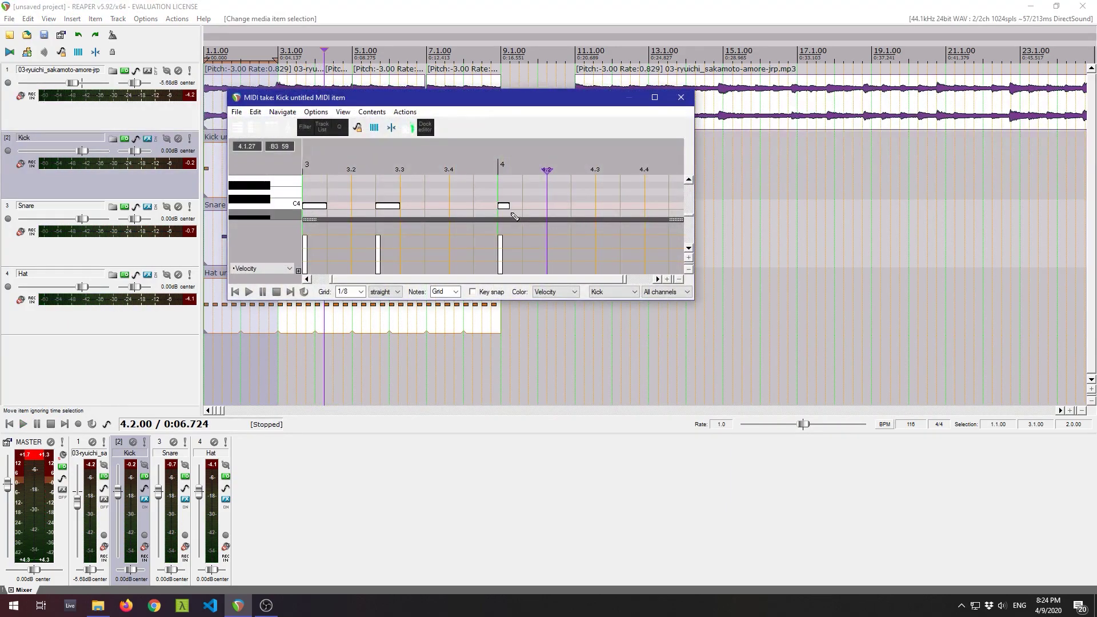
click(586, 207)
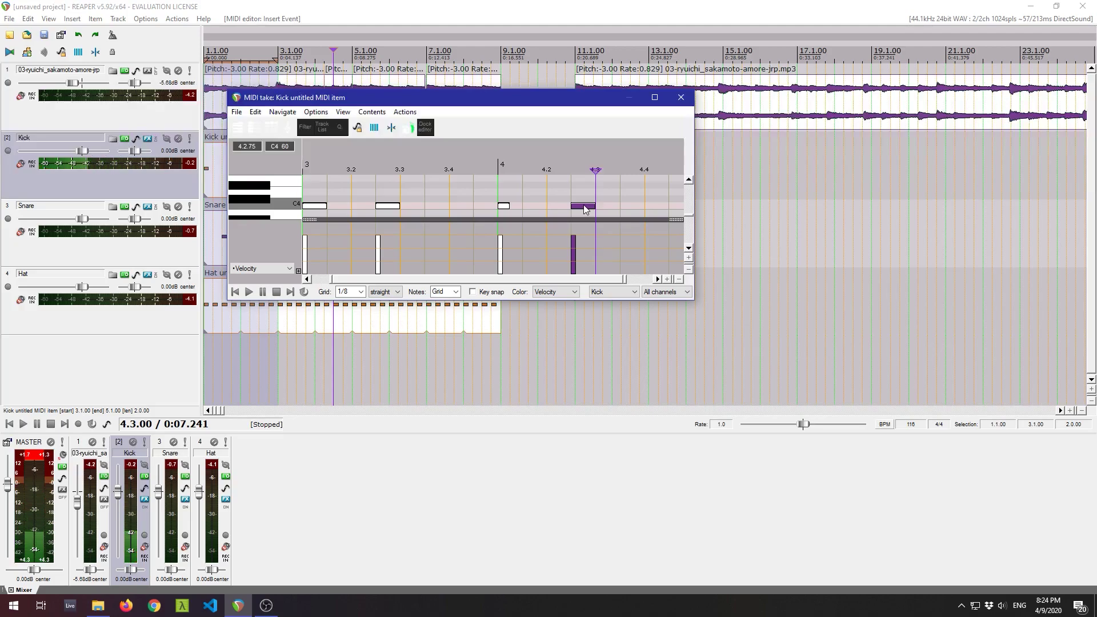
double_click(585, 207)
drag(508, 206, 522, 206)
click(532, 206)
click(511, 206)
double_click(511, 206)
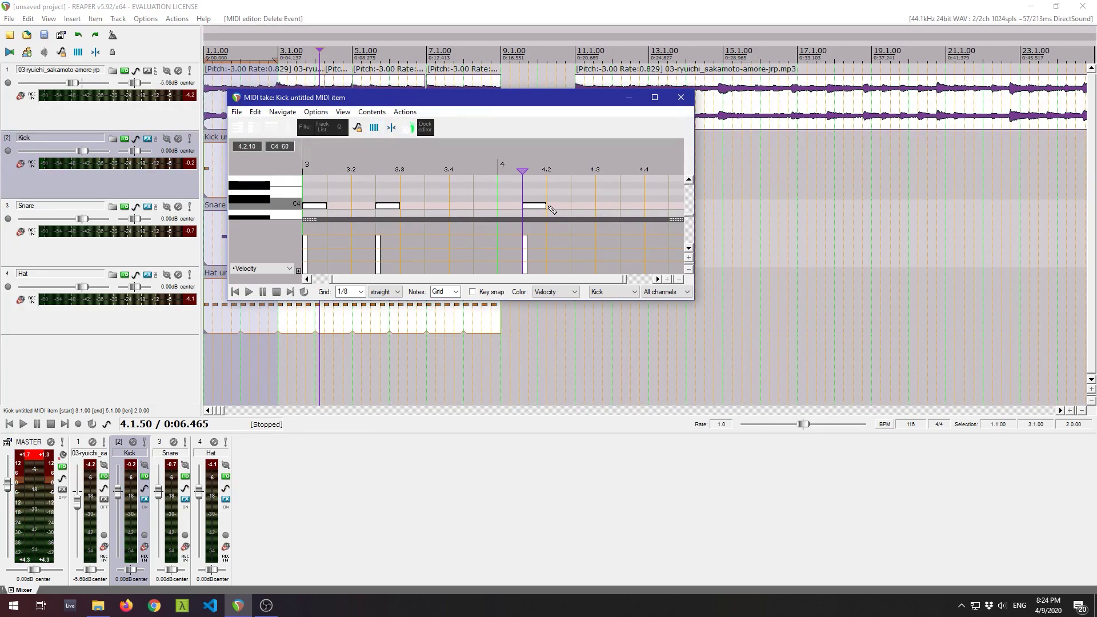
click(551, 207)
click(681, 98)
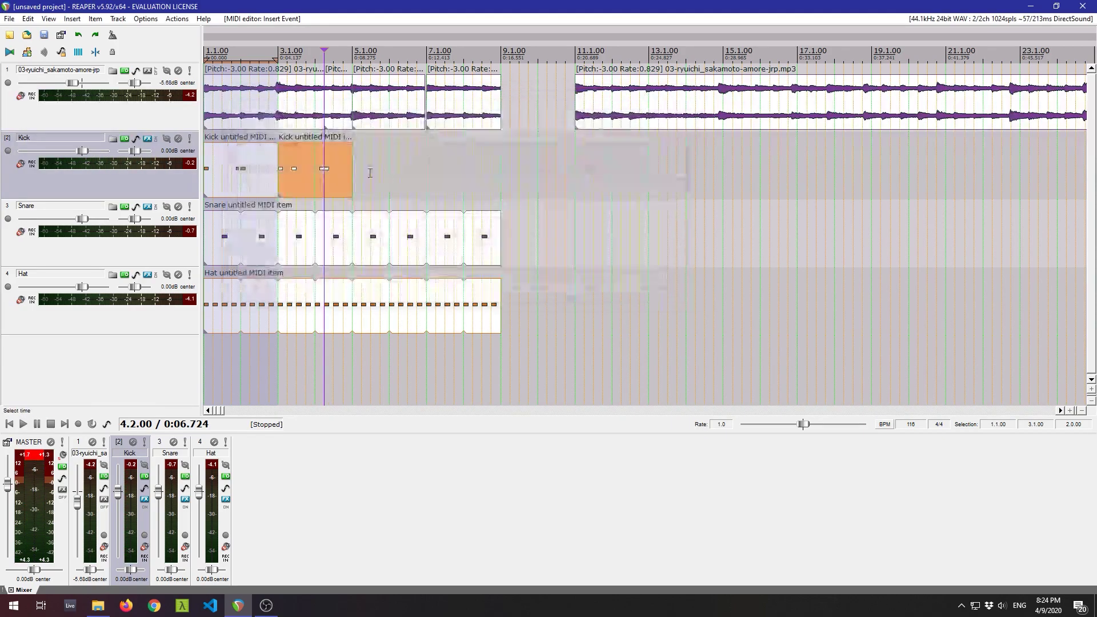
Play back the edited kick pattern from bar 4, and the whole beat from the start of the project.
click(315, 165)
key(space)
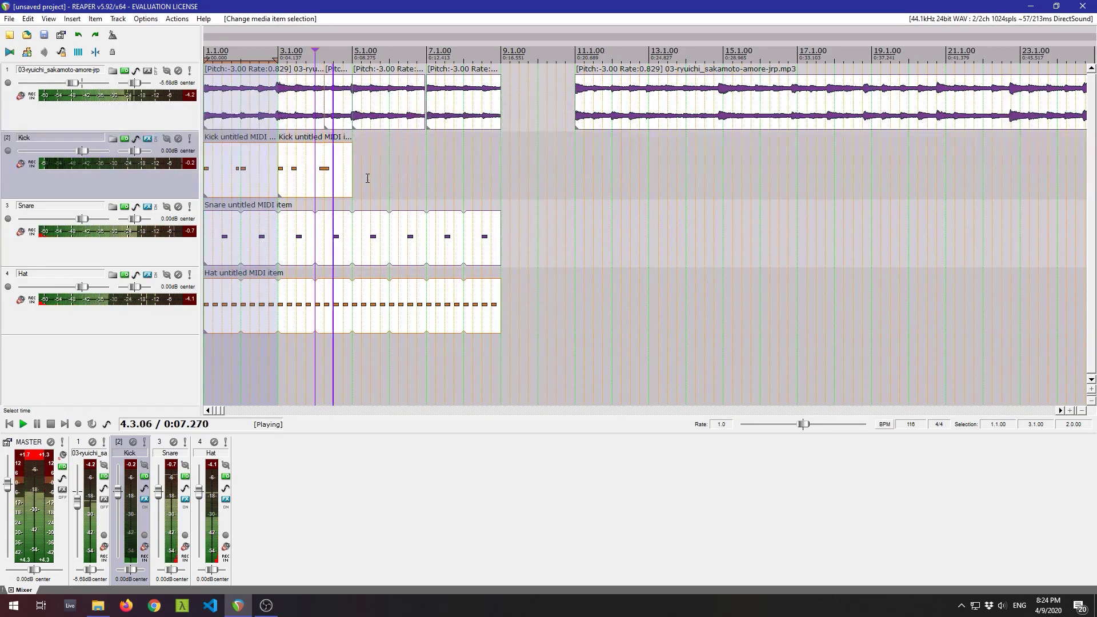
key(space)
click(206, 103)
key(space)
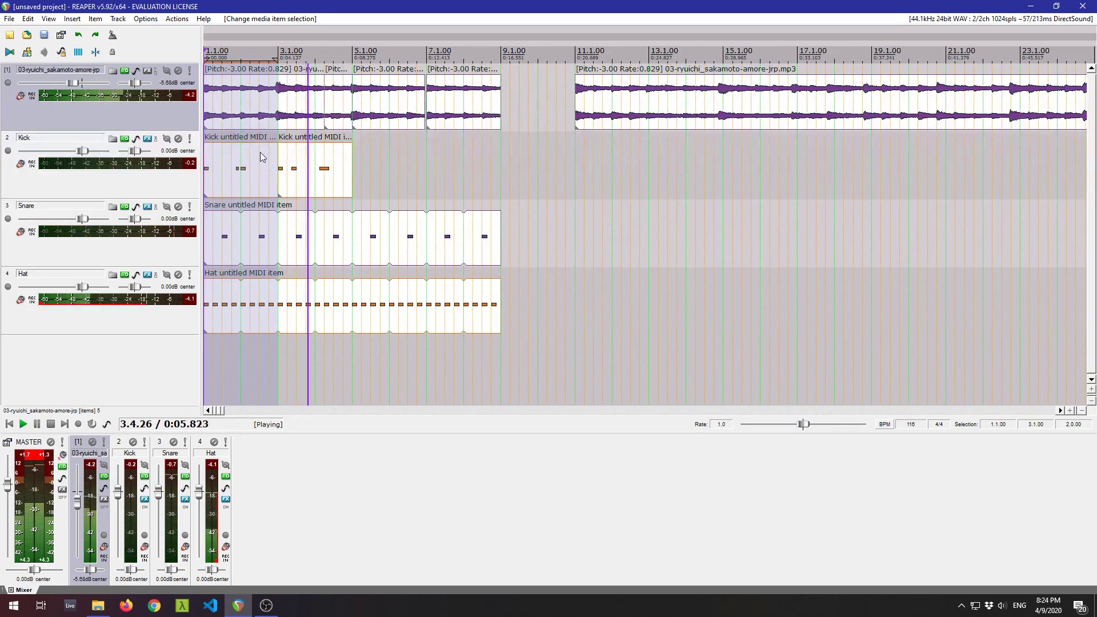
key(space)
Glue the two kick items into one and extend the glued item to loop until bar 9.
click(334, 165)
ctrl+click(258, 169)
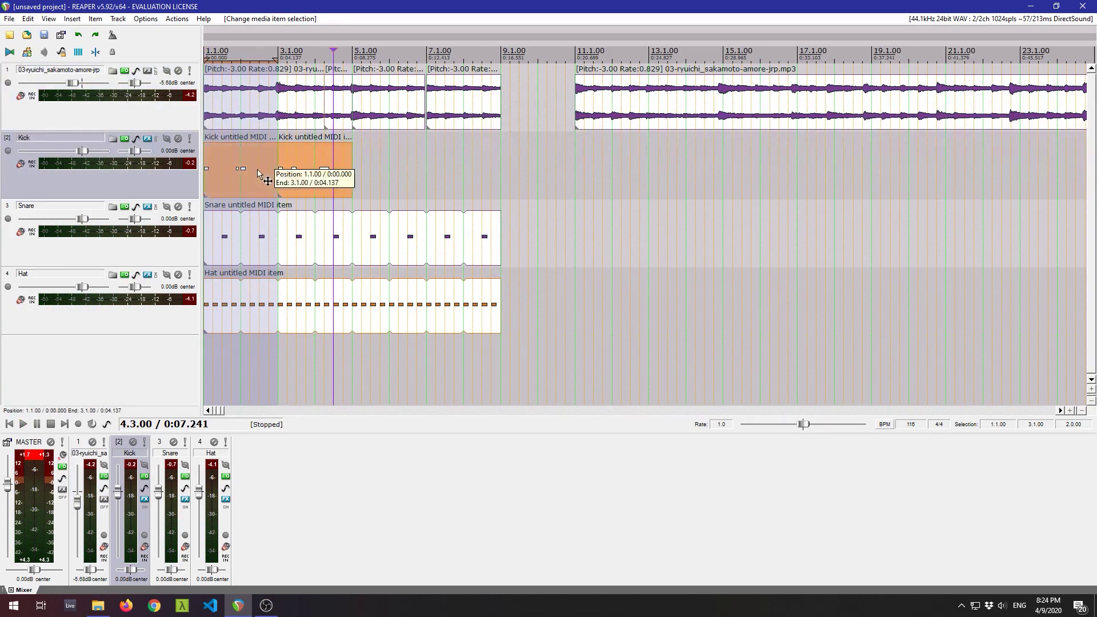
right_click(267, 156)
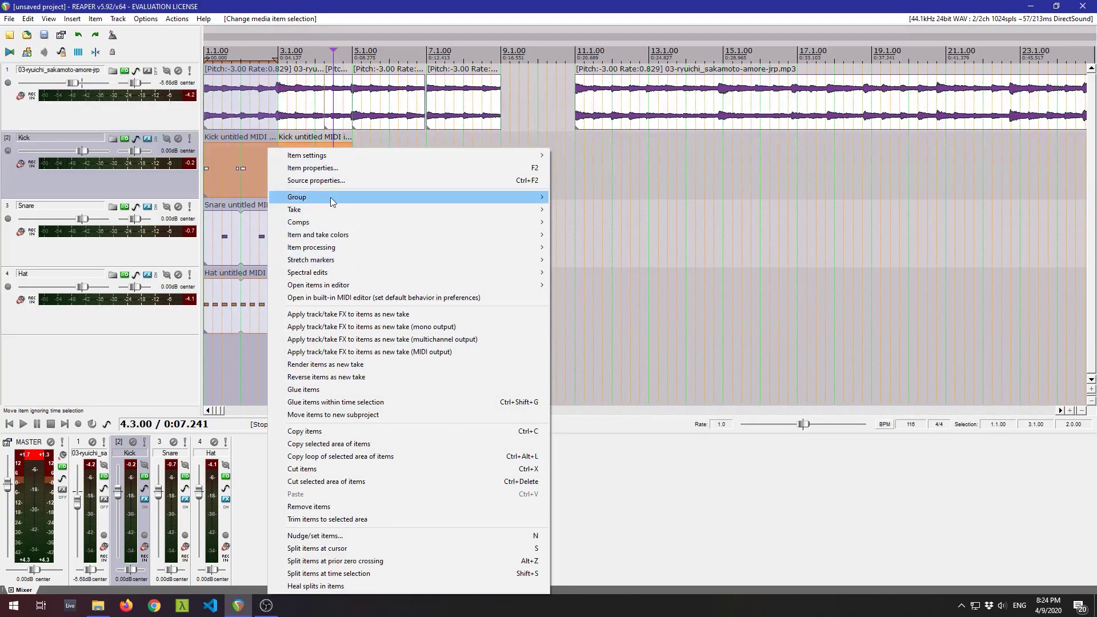
click(343, 389)
drag(350, 179, 502, 181)
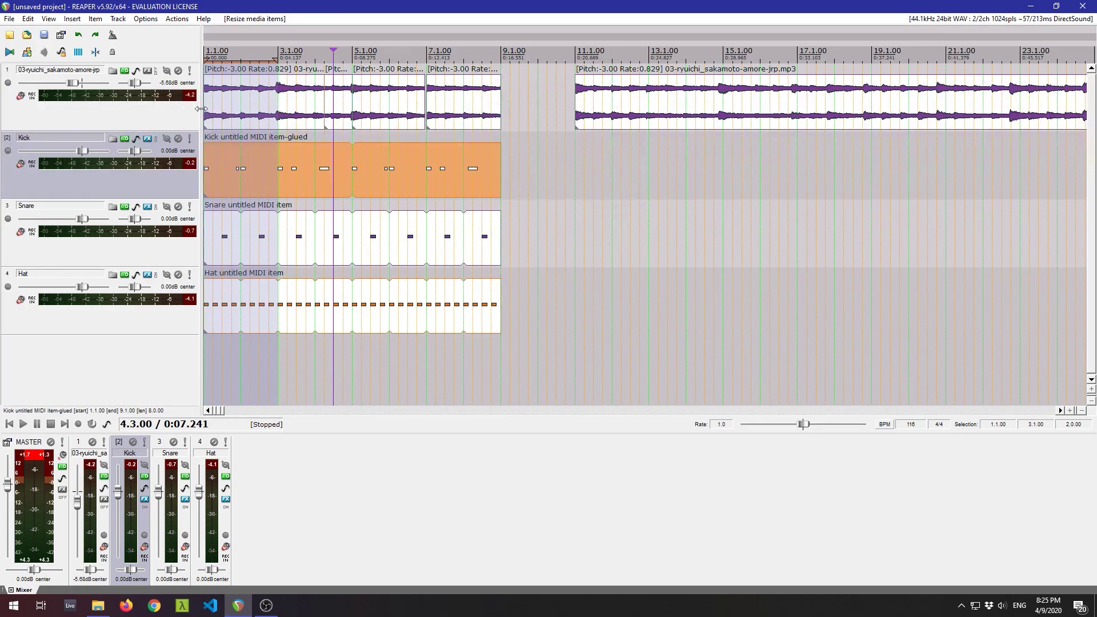
Play the arrangement from the start and extend the time selection to span bars 1.1 to 9.1.
click(213, 132)
key(space)
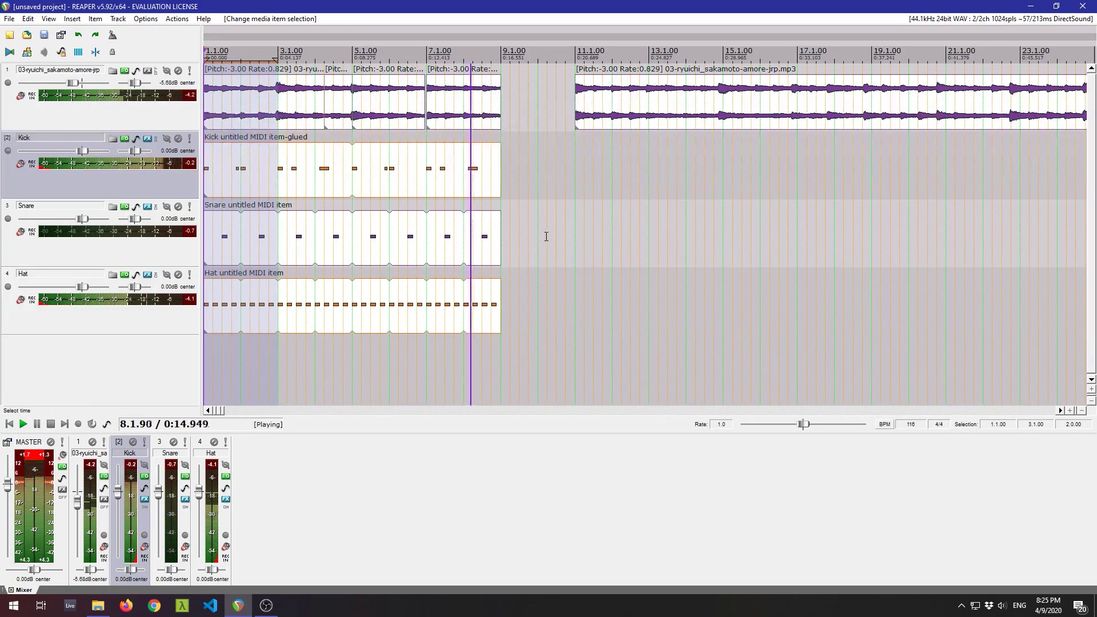
key(space)
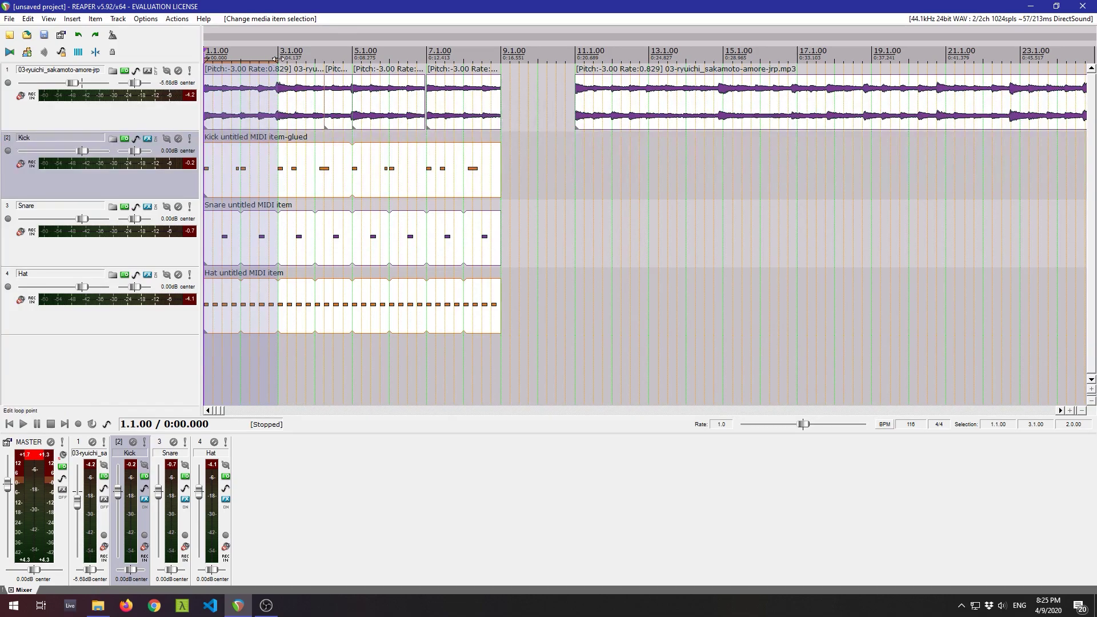
drag(277, 59, 501, 80)
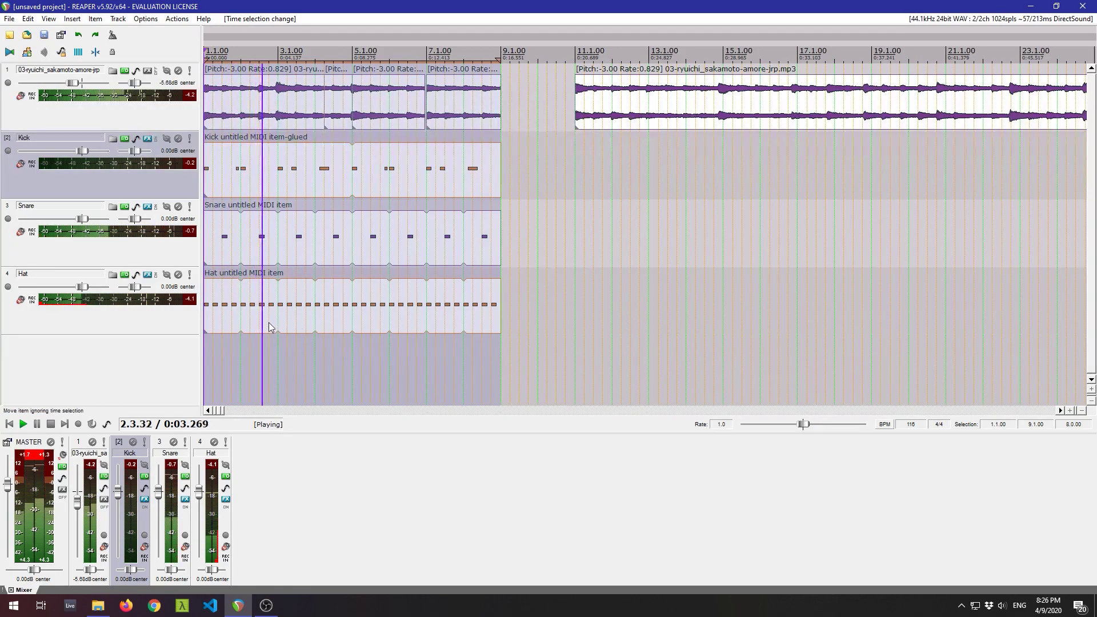
Fill the hat pattern's offbeats with eighth notes at 1.1.50, 1.2.50, 1.3.50 and 1.4.50.
key(space)
double_click(251, 317)
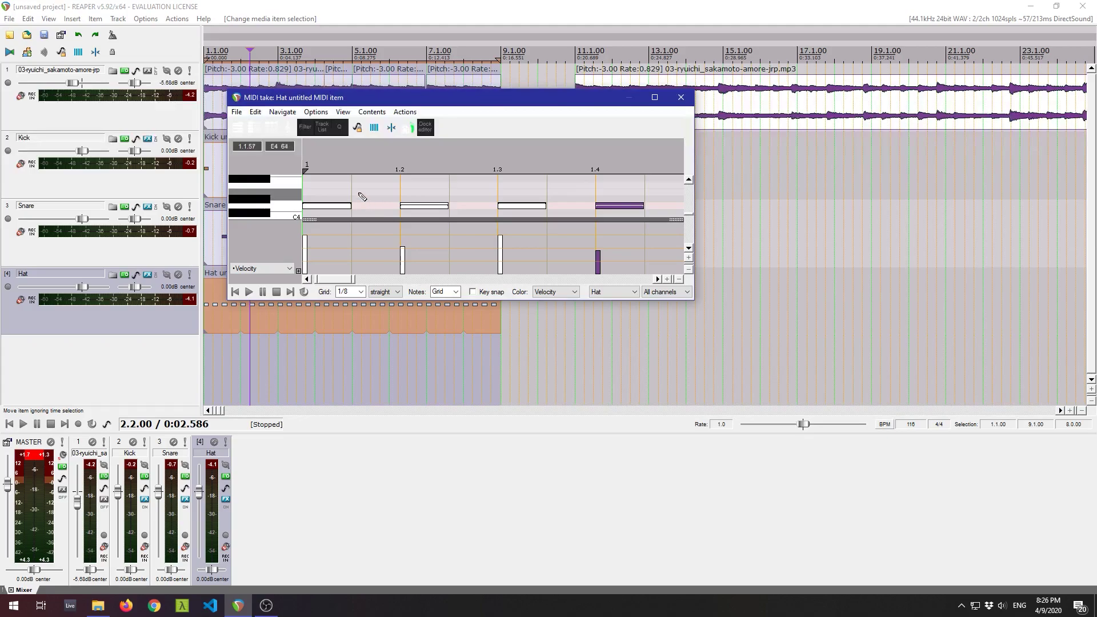
click(376, 211)
double_click(376, 207)
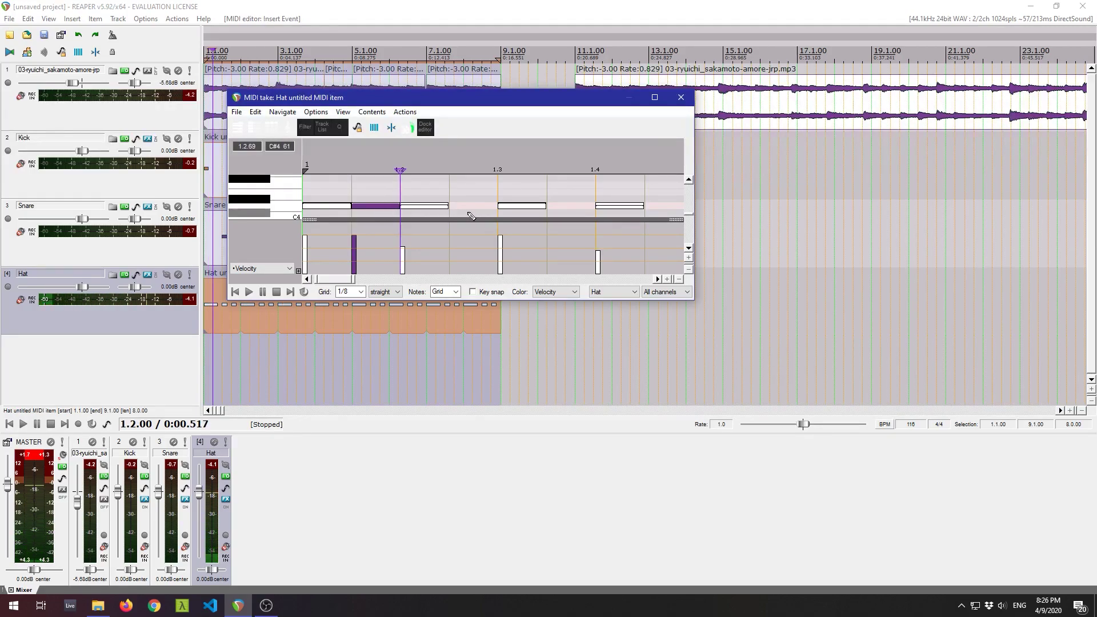
click(469, 210)
double_click(474, 210)
double_click(588, 208)
click(671, 208)
double_click(670, 208)
Play the beat with the new hats and lower the Hat track's volume to -8.05 dB.
click(685, 102)
key(space)
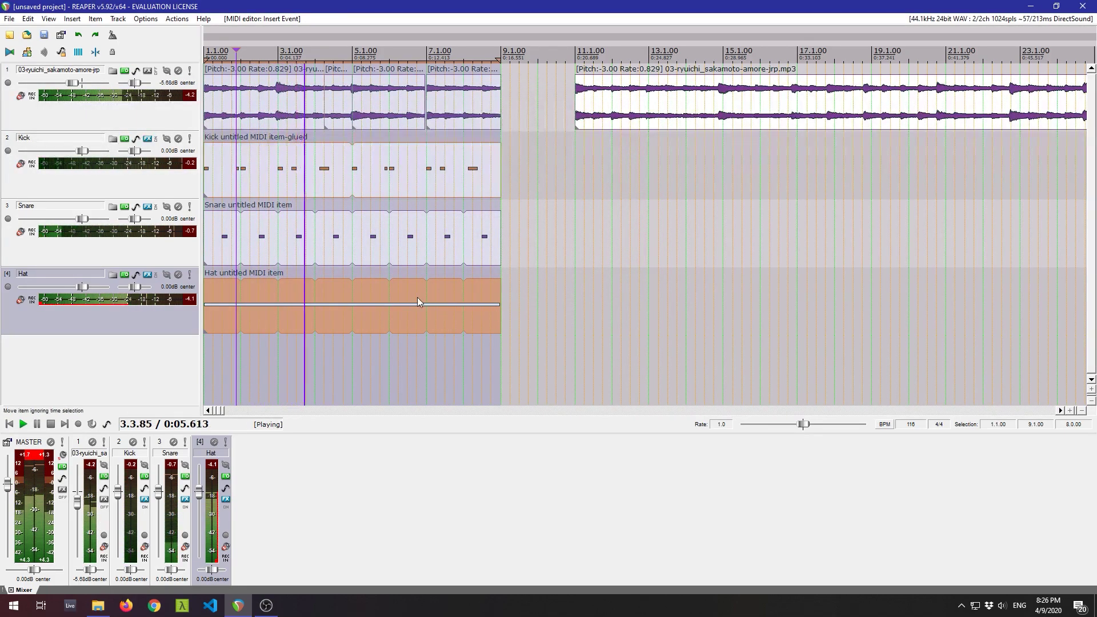
drag(199, 492, 203, 510)
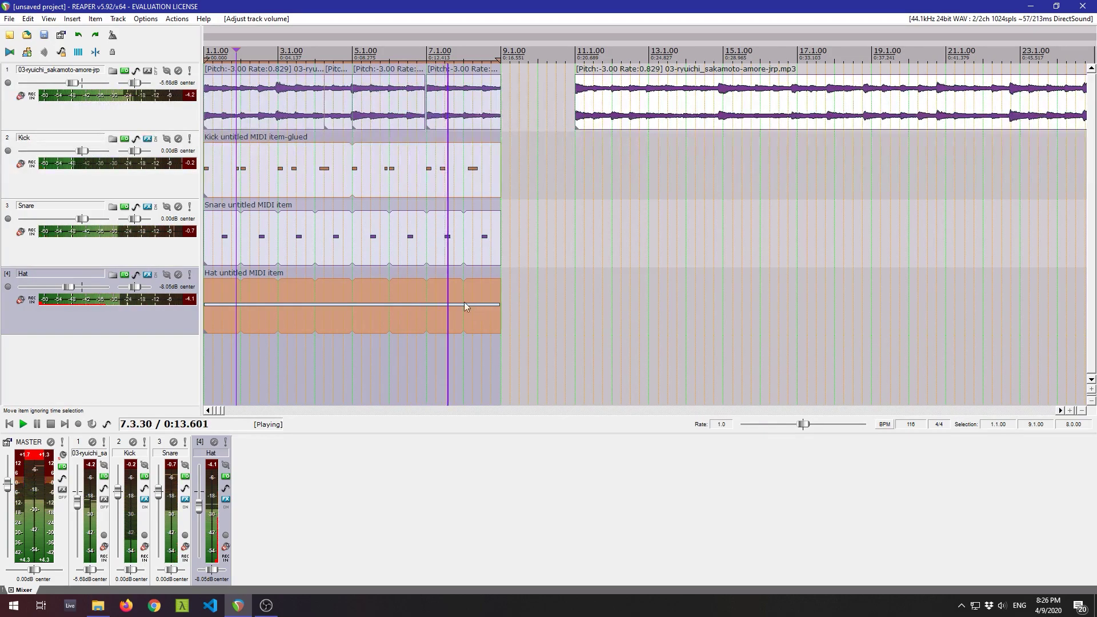
key(space)
Vary the velocities of the hat notes and nudge the hat note on beat 1.3 slightly late.
double_click(431, 296)
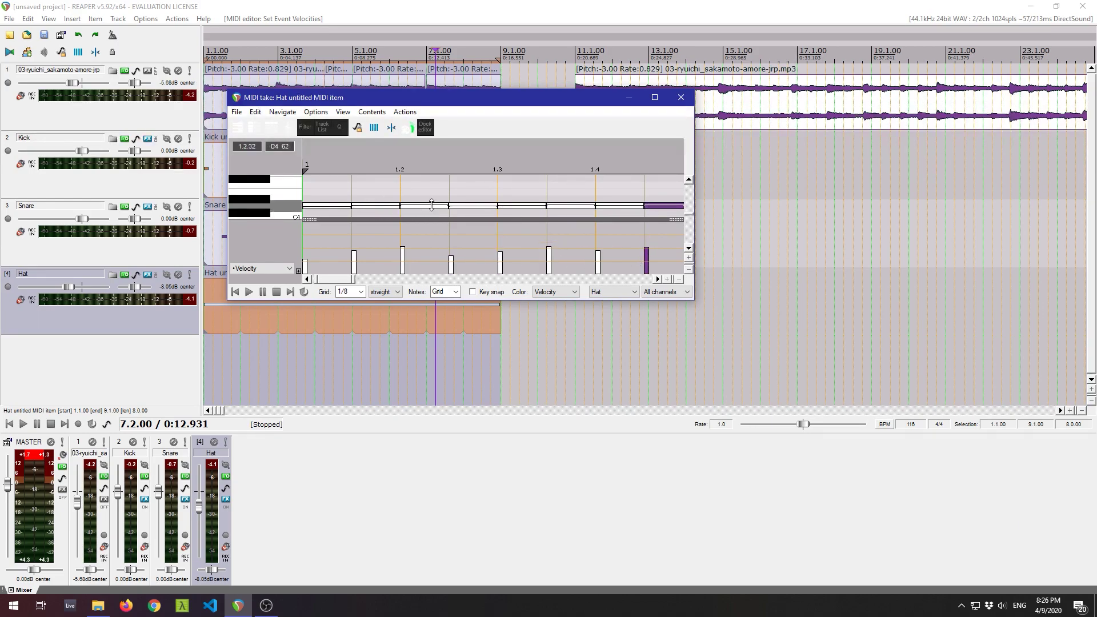
click(516, 205)
drag(516, 205, 524, 207)
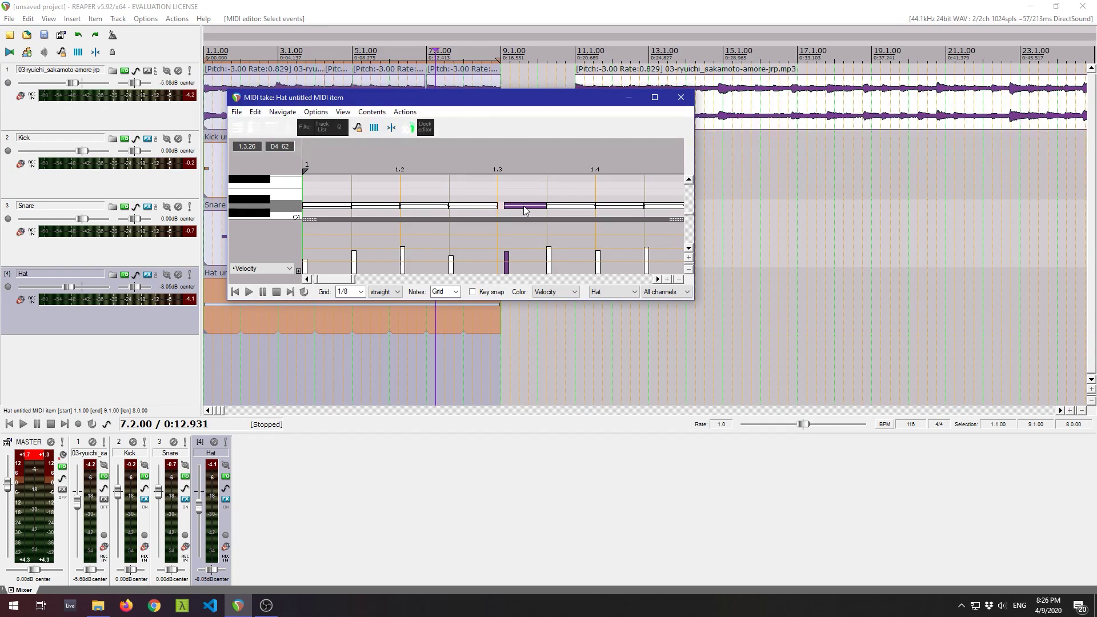
click(681, 97)
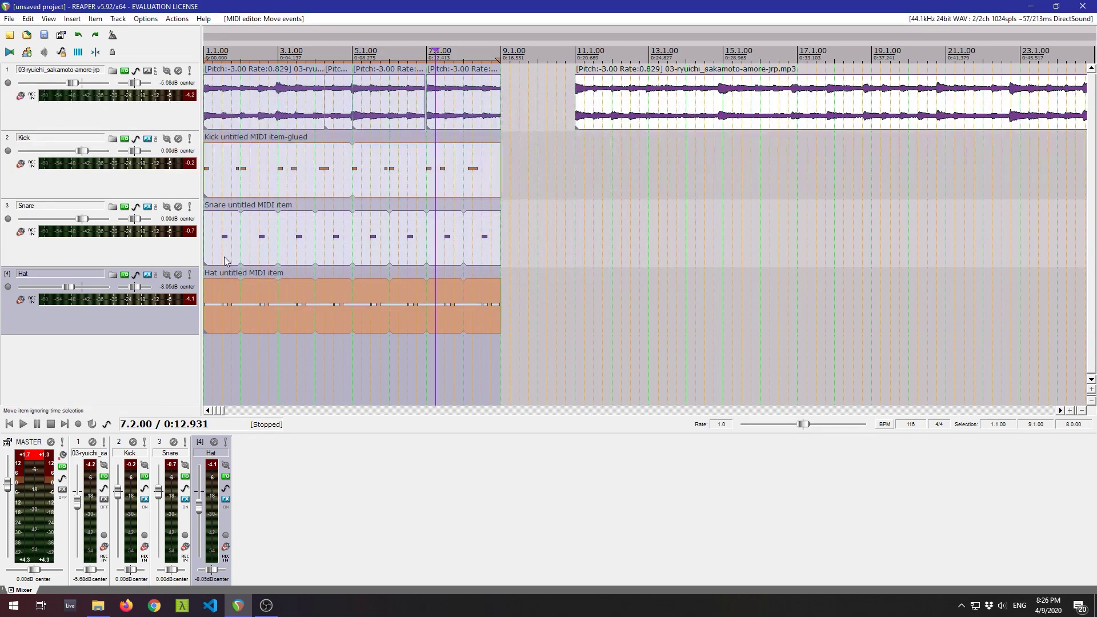
Play the beat from the start and raise the sample track's volume to -1.89 dB.
key(space)
key(space)
click(213, 277)
key(space)
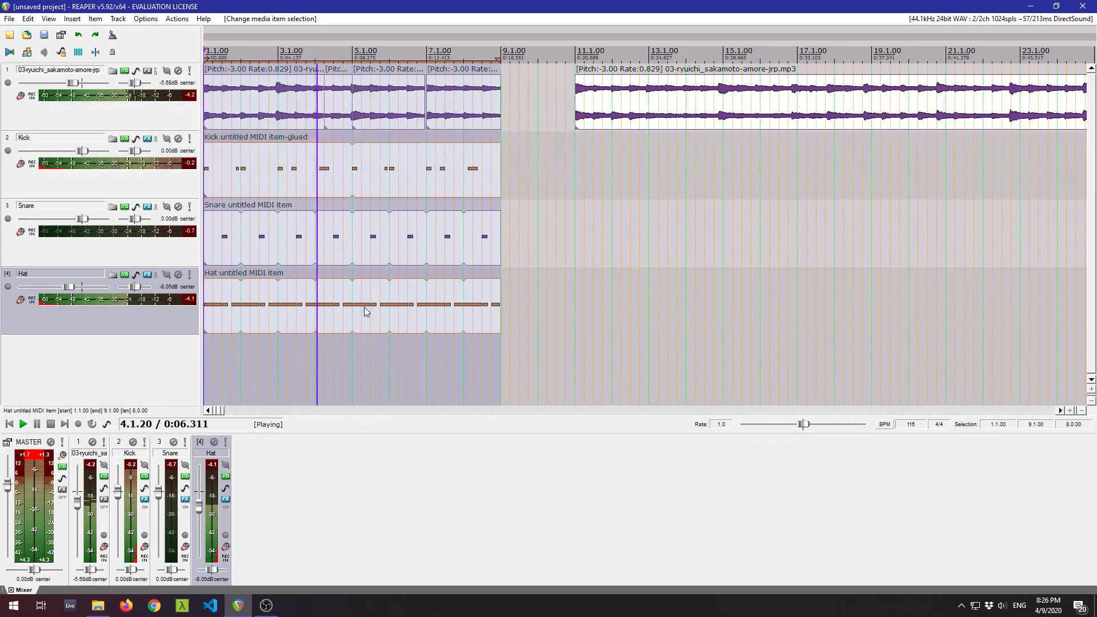
drag(77, 503, 78, 500)
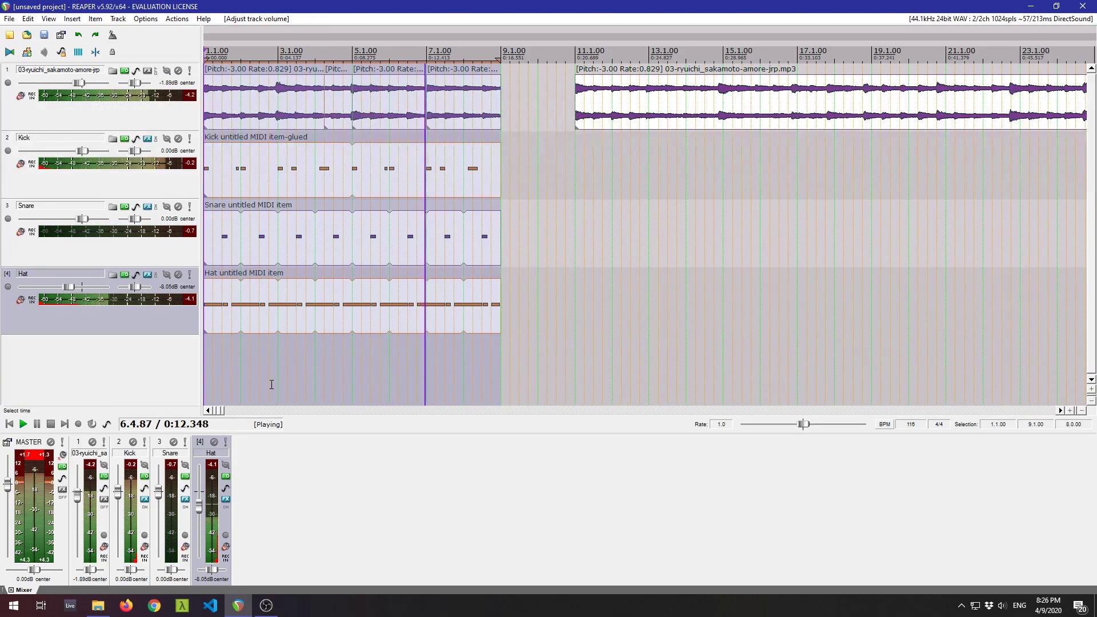
Stop the beat, solo the Hat track and audition the hats on their own.
key(space)
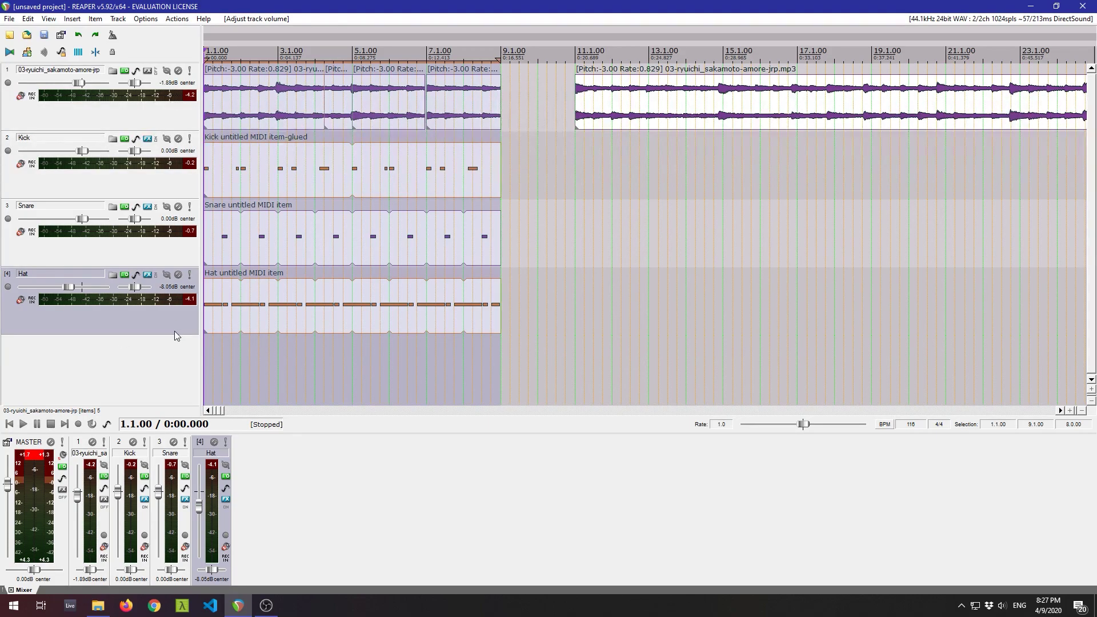
click(190, 276)
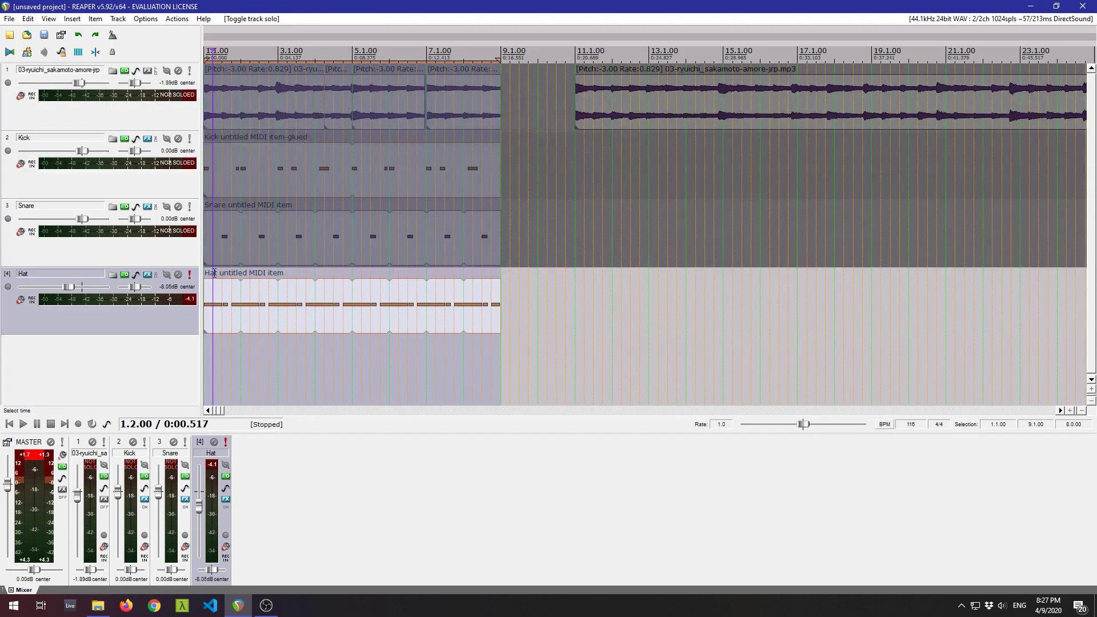
key(space)
key(space)
Add the DD Filter (x86) VST plug-in to the Hat track's FX chain, after the hihat20 sampler.
right_click(170, 322)
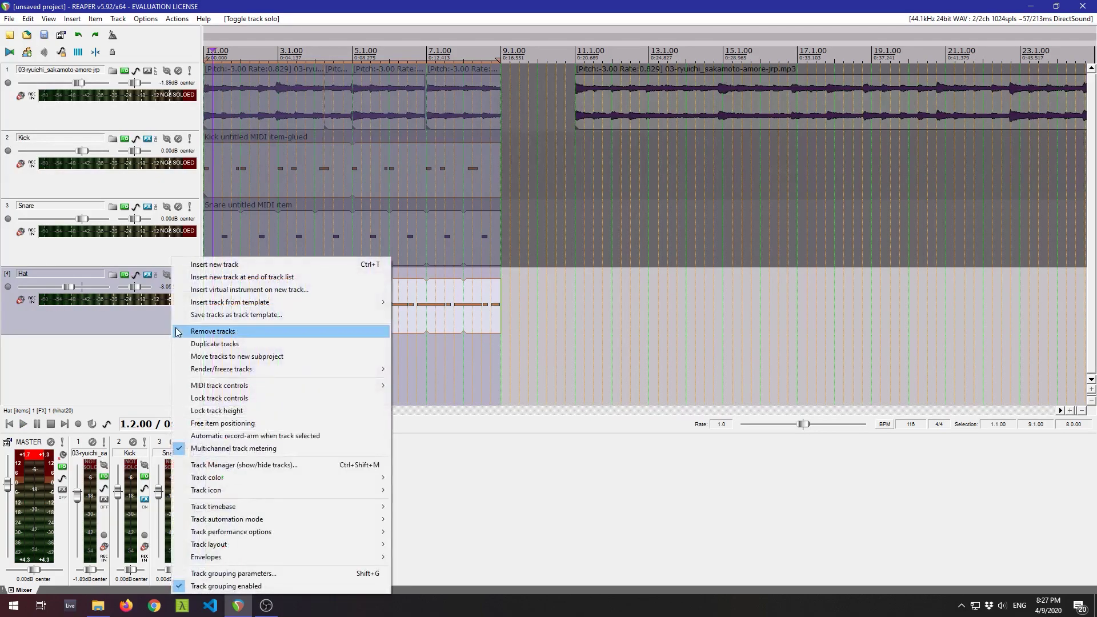
click(149, 274)
click(149, 275)
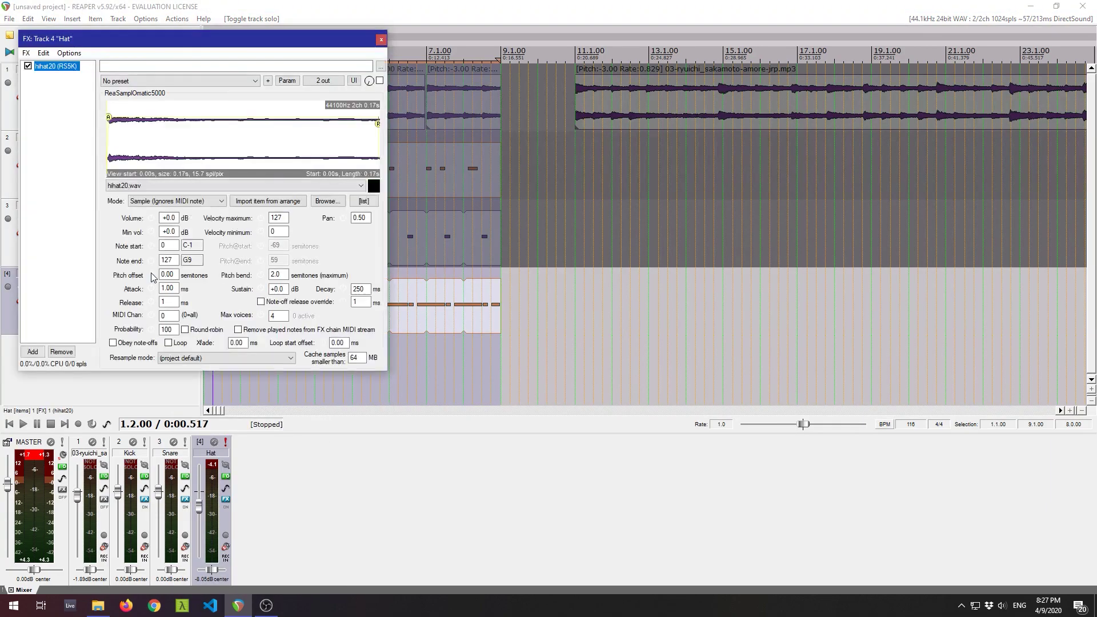
click(33, 352)
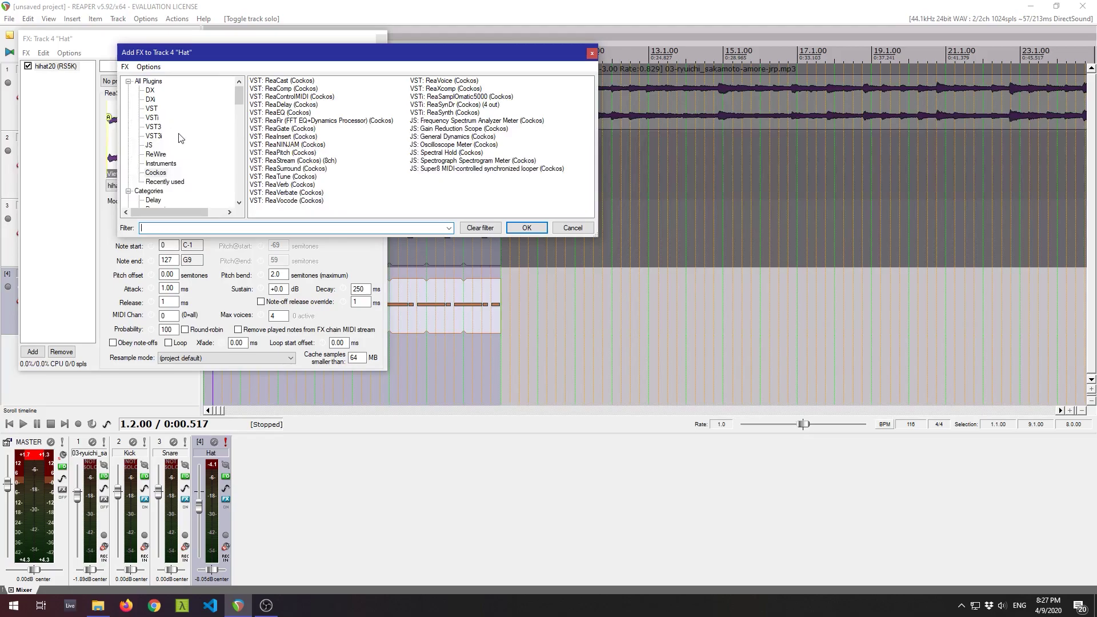
click(152, 108)
click(293, 105)
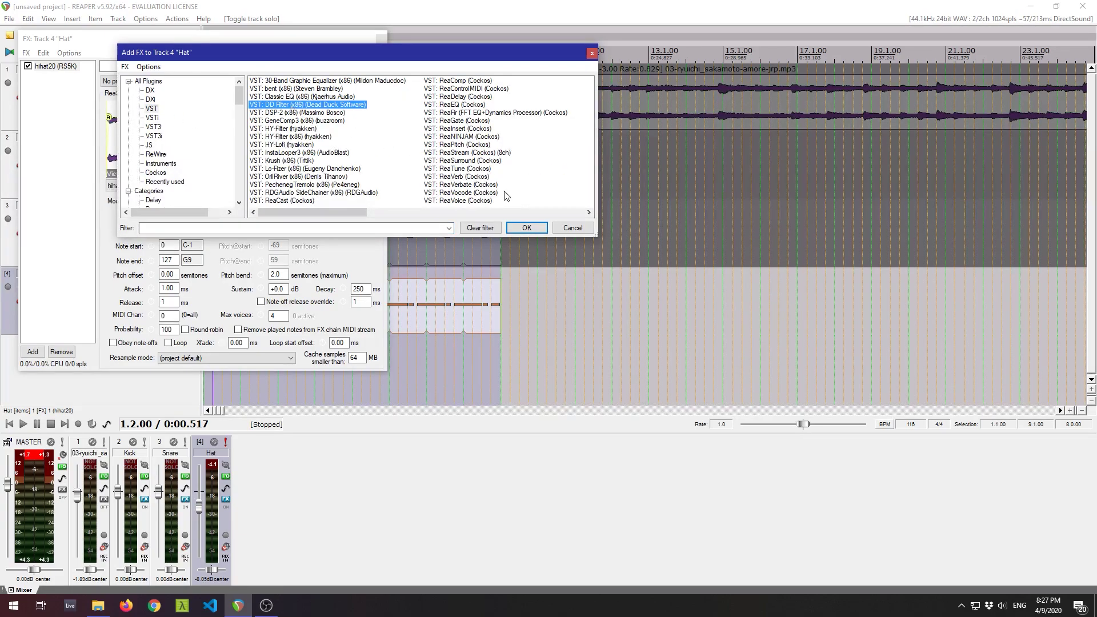
click(542, 228)
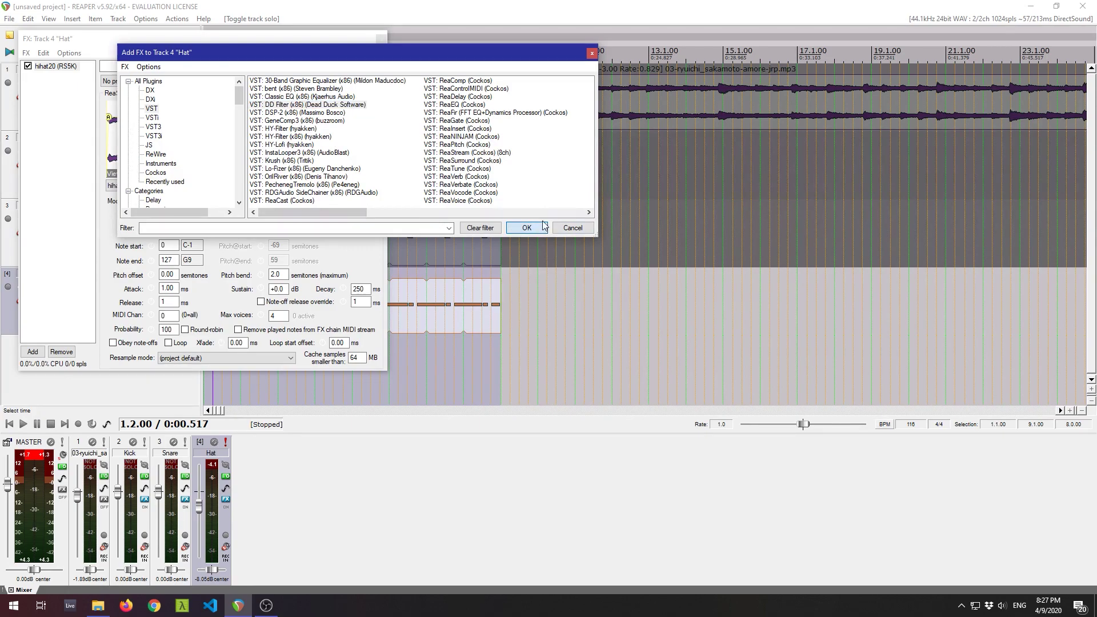
drag(122, 40, 399, 136)
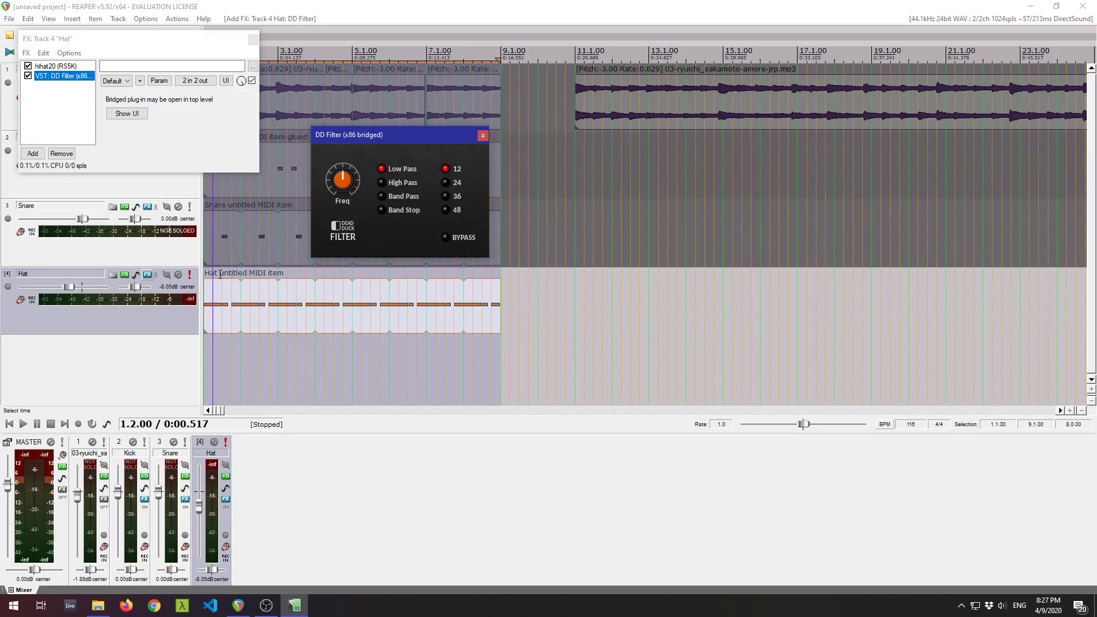
Play the soloed hats and try the filter's Low Pass, Band Pass and Band Stop modes while sweeping its frequency.
key(space)
drag(343, 180, 371, 213)
click(380, 197)
click(381, 210)
drag(339, 175, 367, 144)
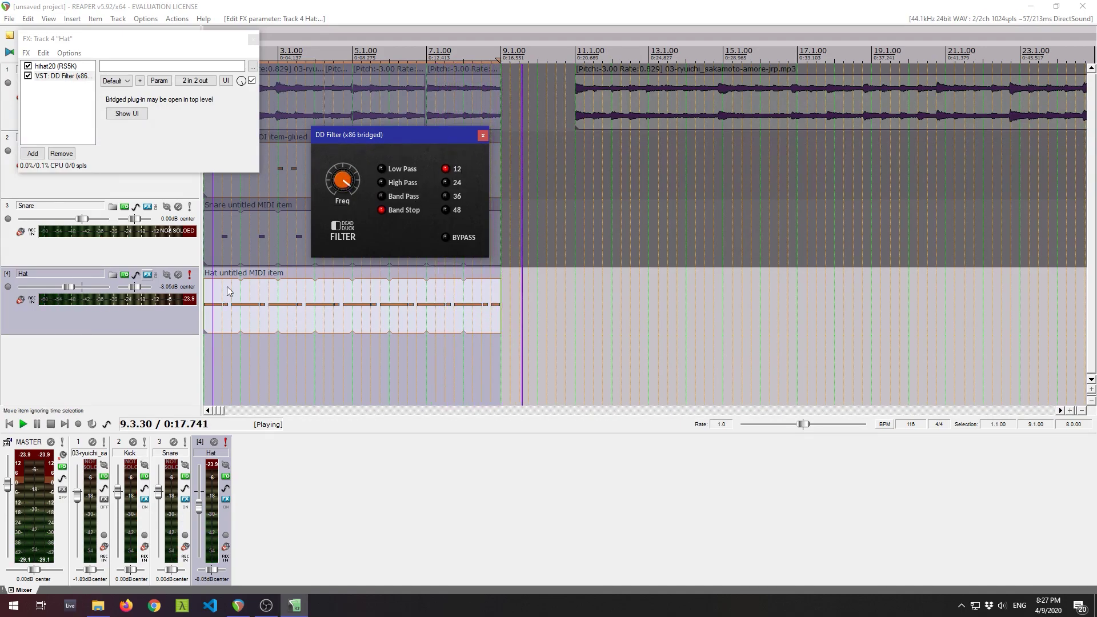
Loop playback of the soloed hats from 2.2.00 and set the filter to Band Pass at about 6619 Hz.
click(249, 292)
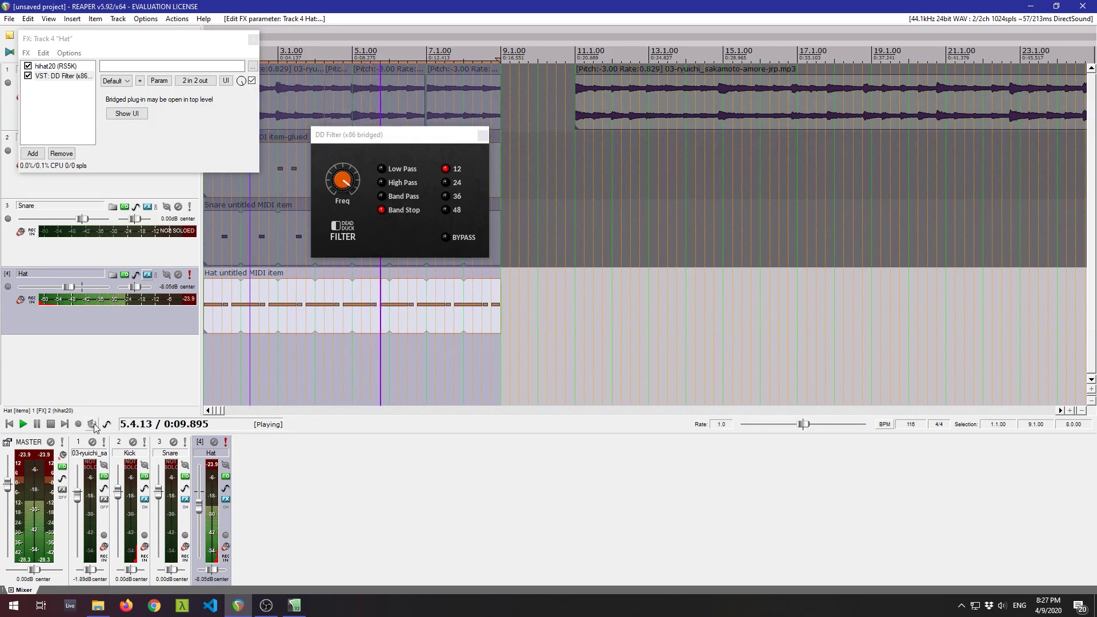
click(341, 180)
drag(346, 189, 366, 218)
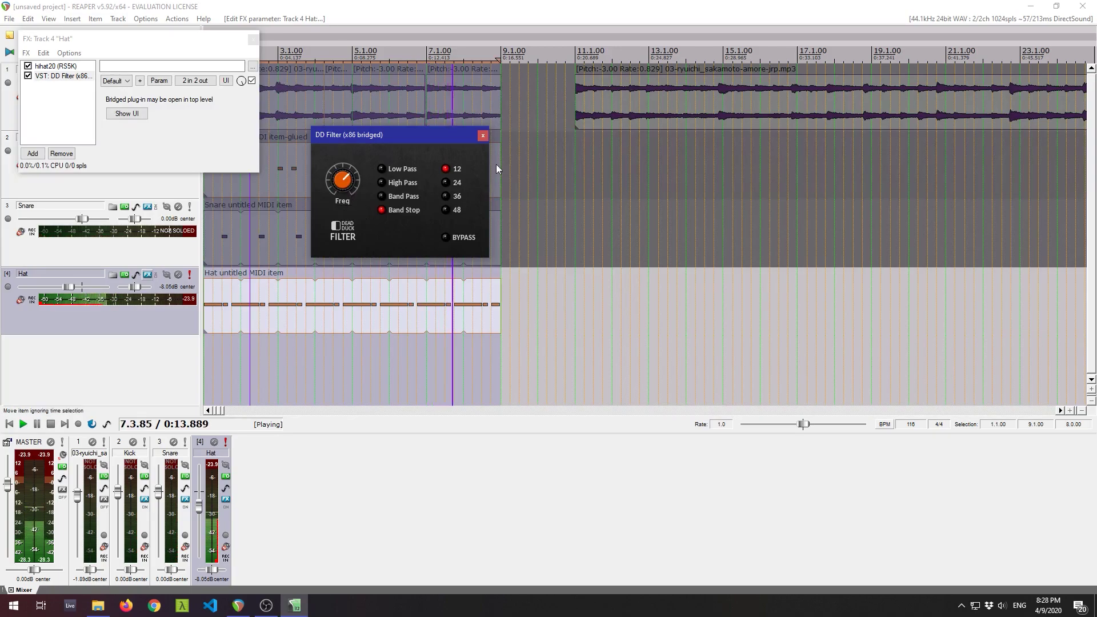
click(381, 197)
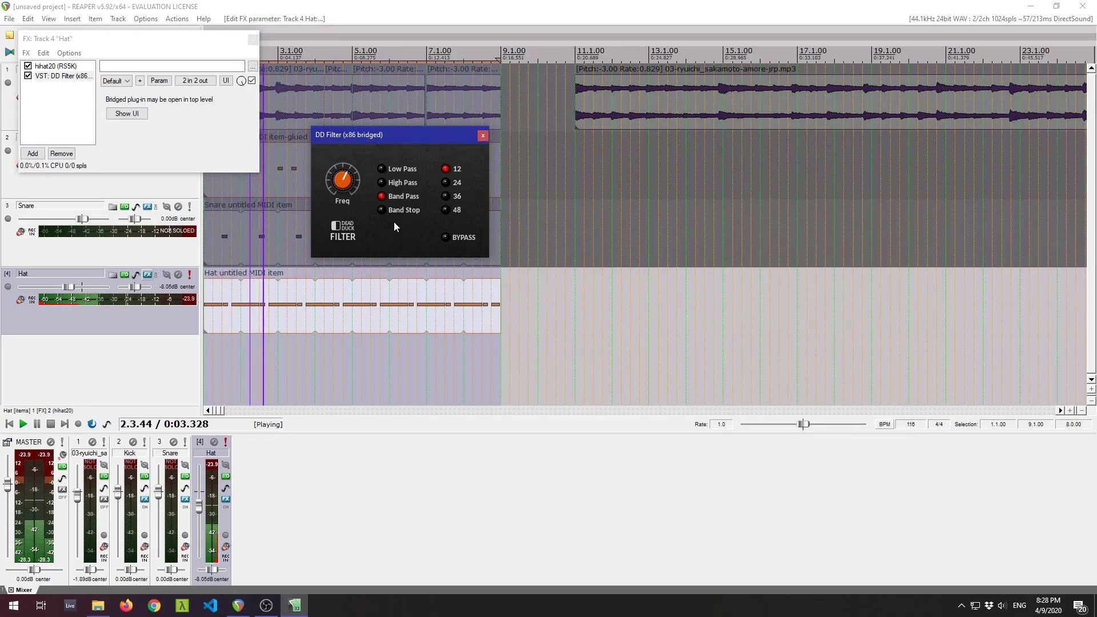
mouse_move(355, 199)
mouse_move(358, 200)
mouse_down()
mouse_move(358, 175)
mouse_move(350, 190)
mouse_up()
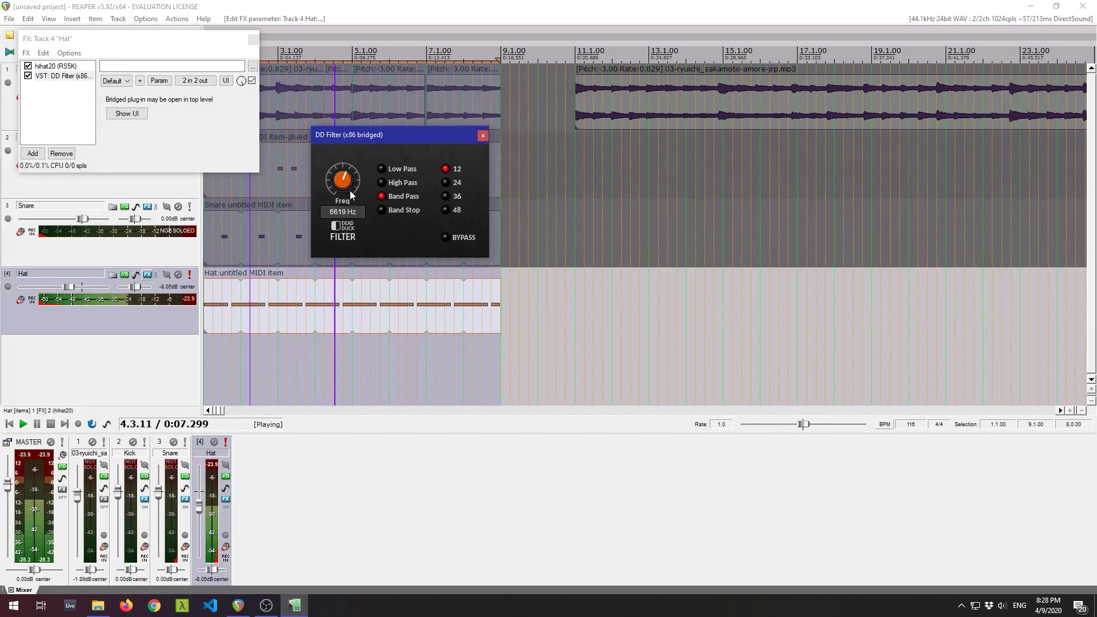
click(483, 136)
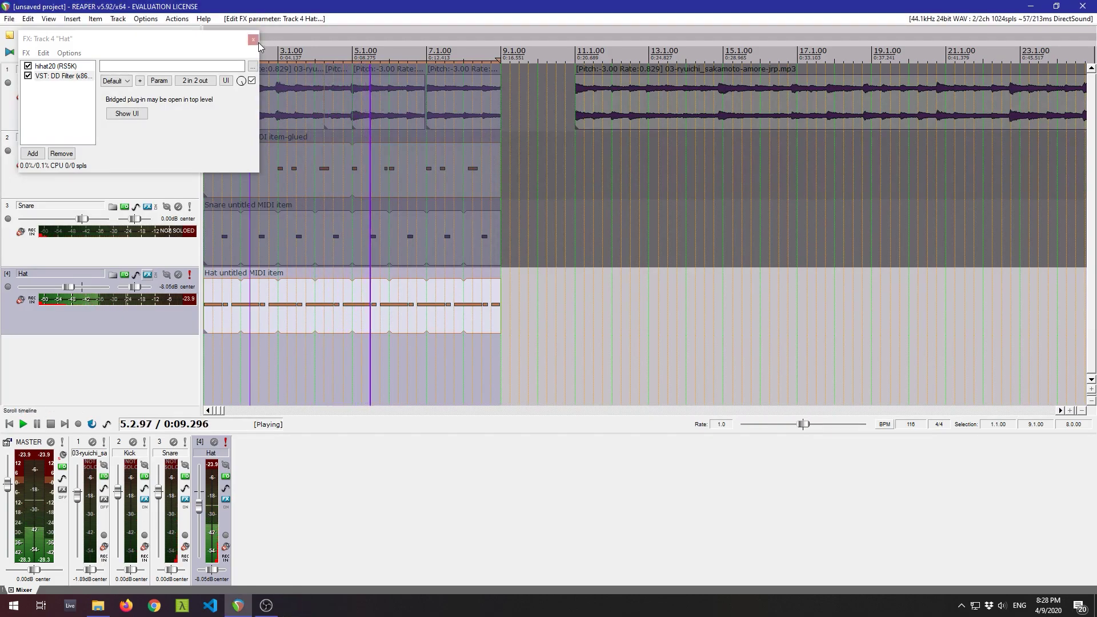
click(252, 39)
Unsolo the Hat track and set its volume to -6.41 dB against the full beat.
drag(200, 507, 200, 501)
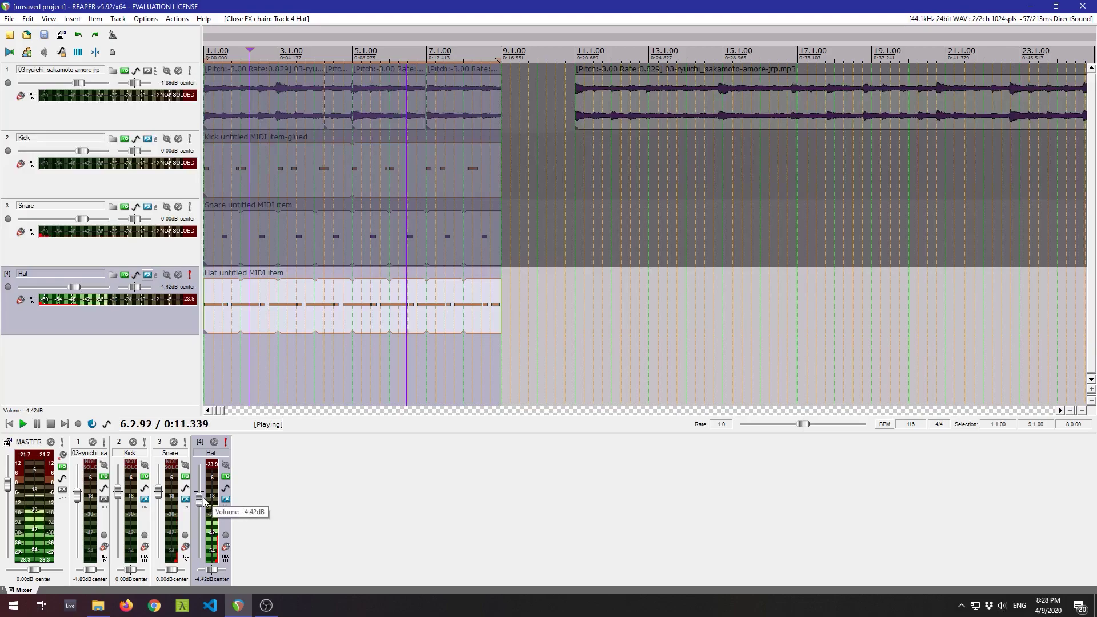
click(191, 277)
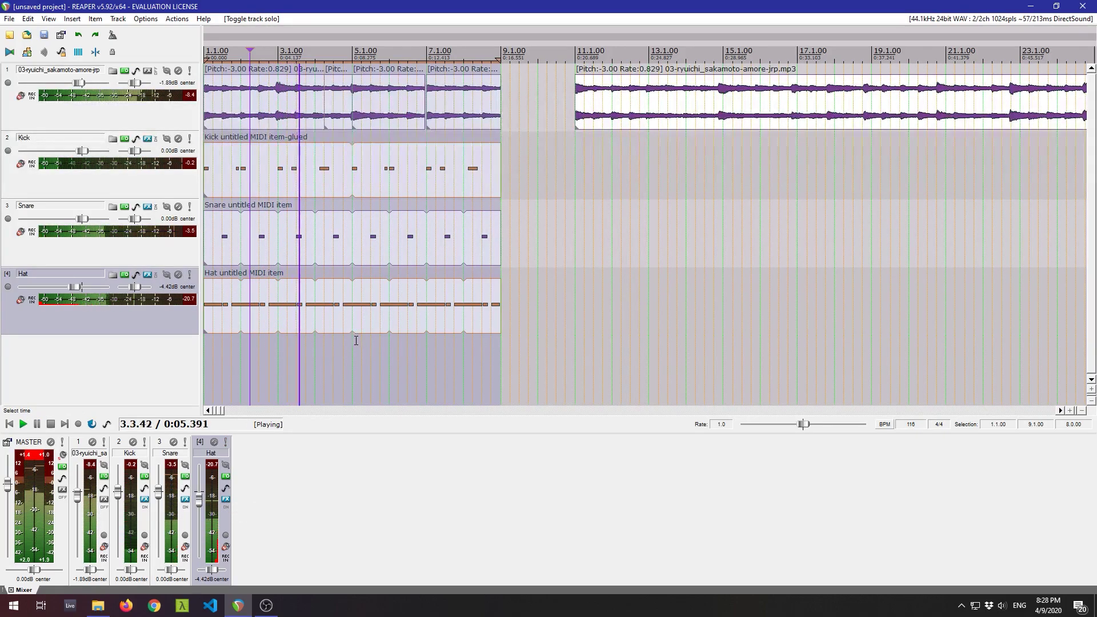
drag(199, 499, 200, 512)
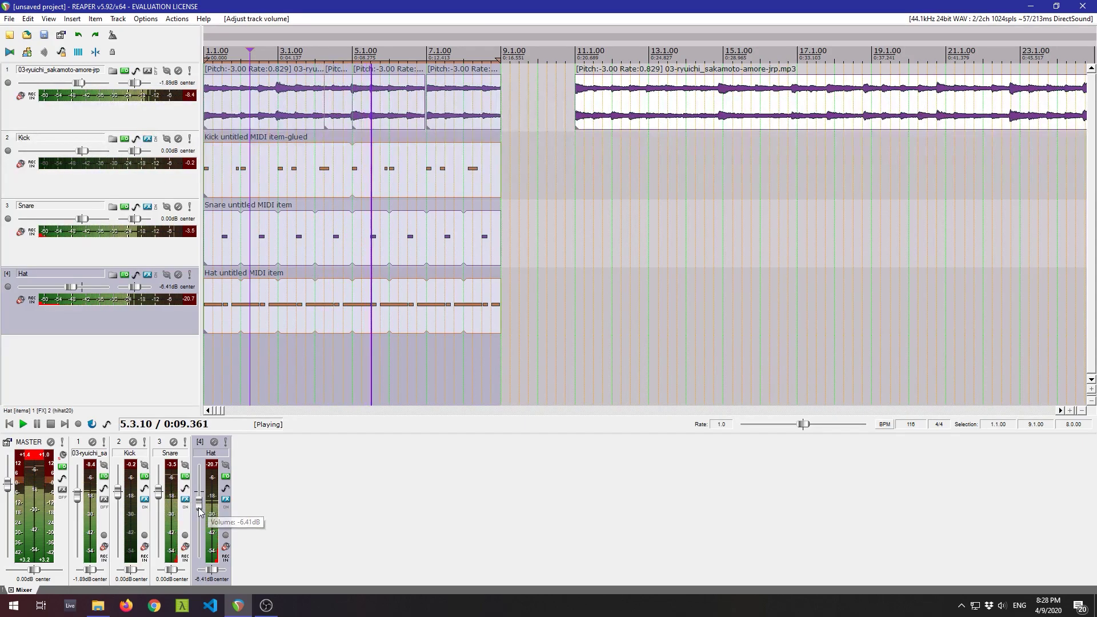
Review the Hat track's FX chain, then bypass and re-enable its effects during playback to compare the sound.
click(226, 499)
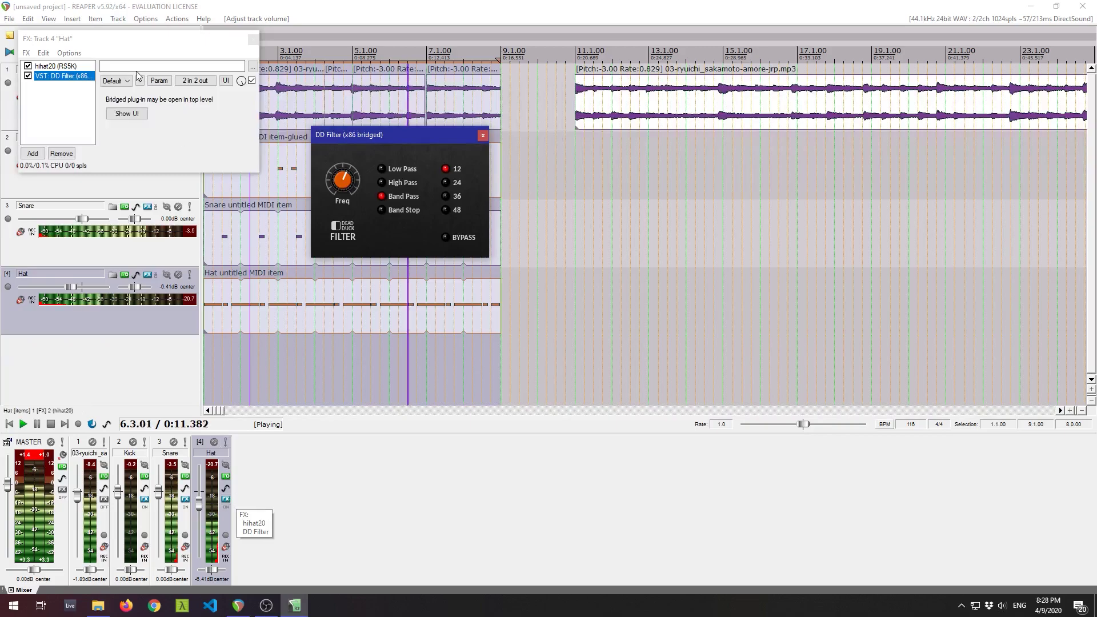
click(482, 135)
click(254, 39)
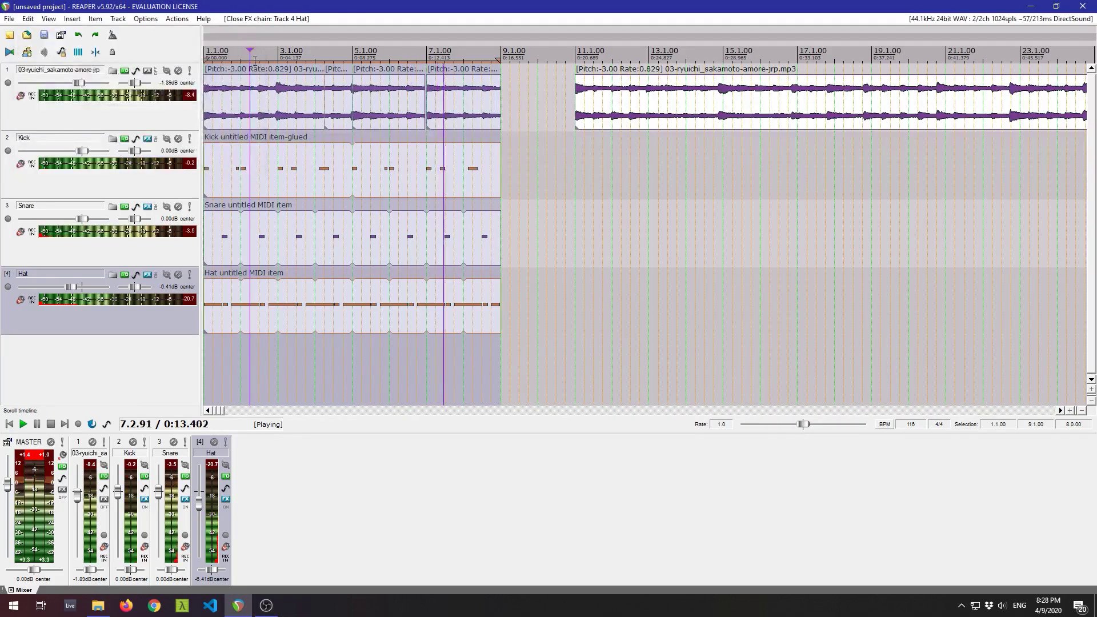
click(156, 276)
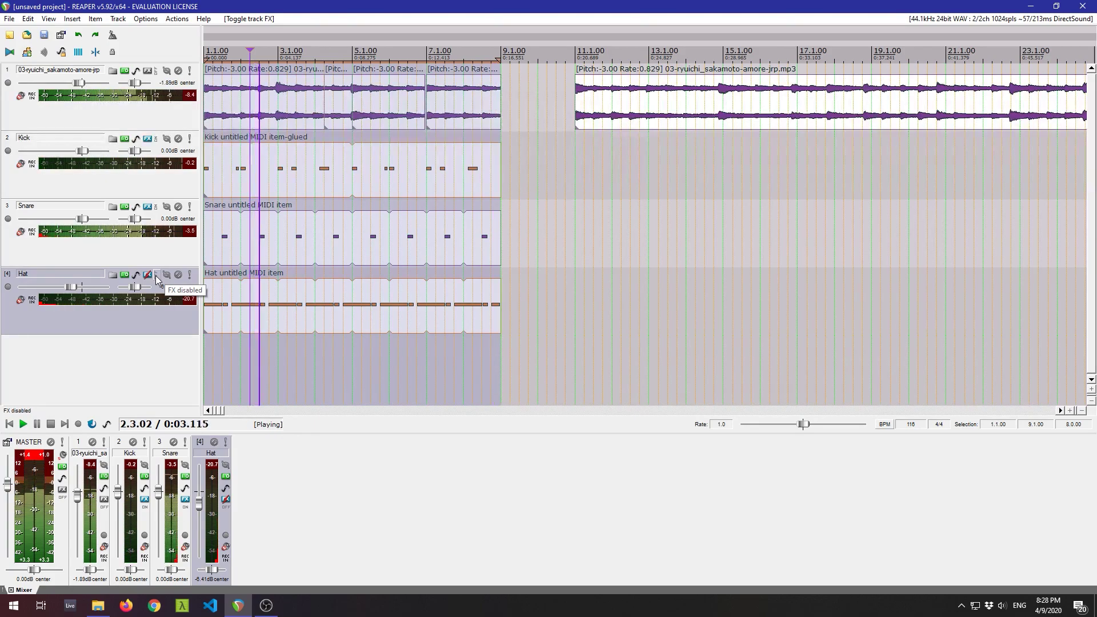
click(155, 276)
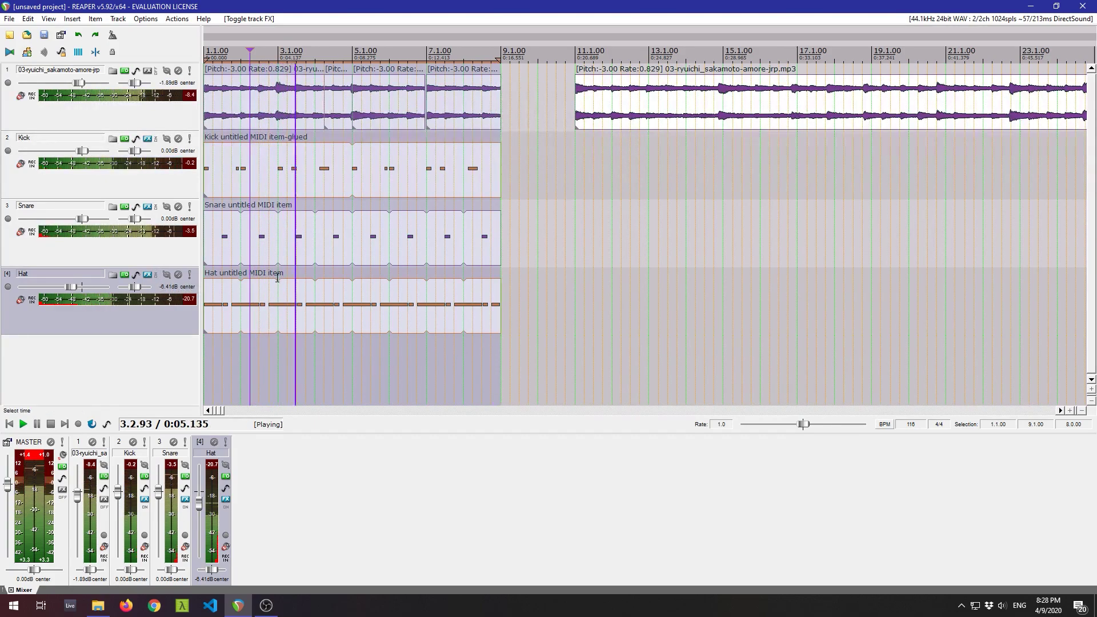
key(space)
Duplicate the Kick track with its MIDI pattern and audition the beat from the start.
click(128, 248)
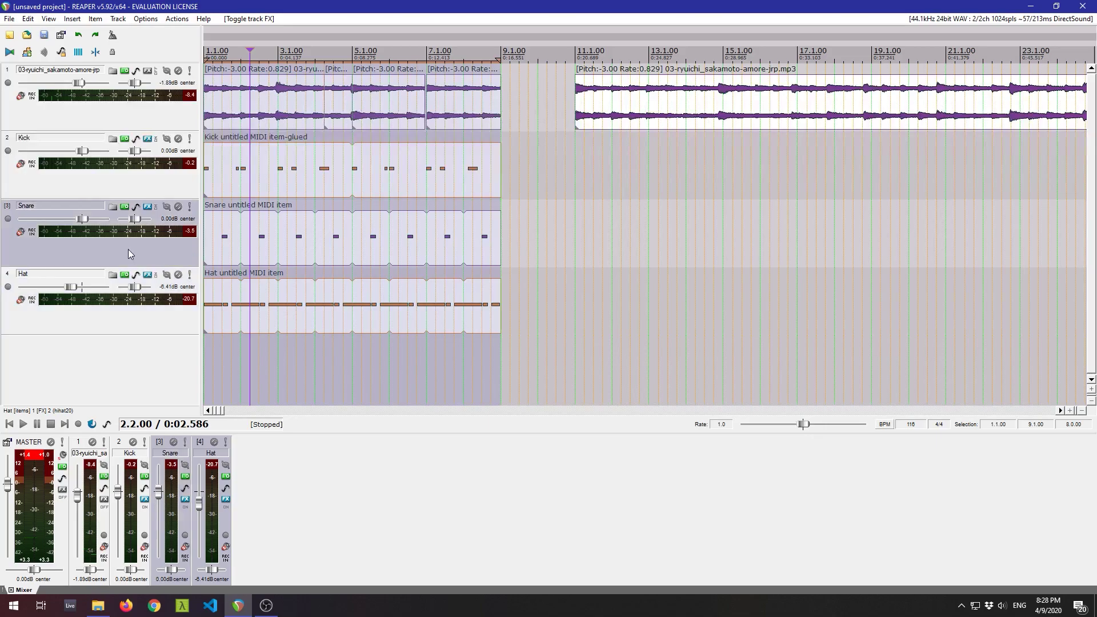
click(123, 190)
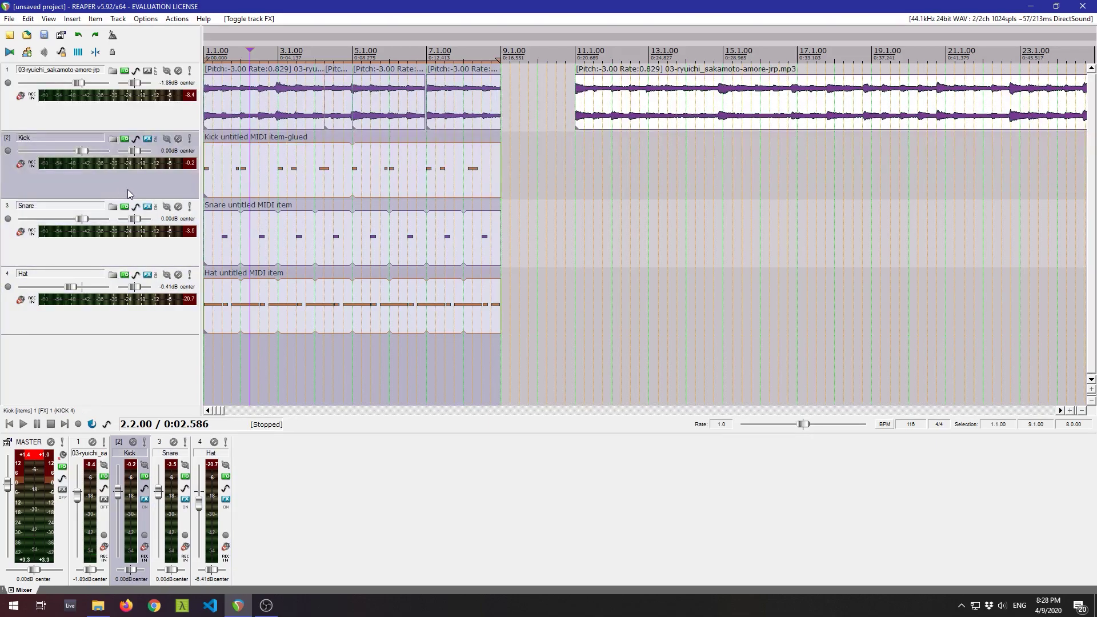
key(Home)
key(space)
key(space)
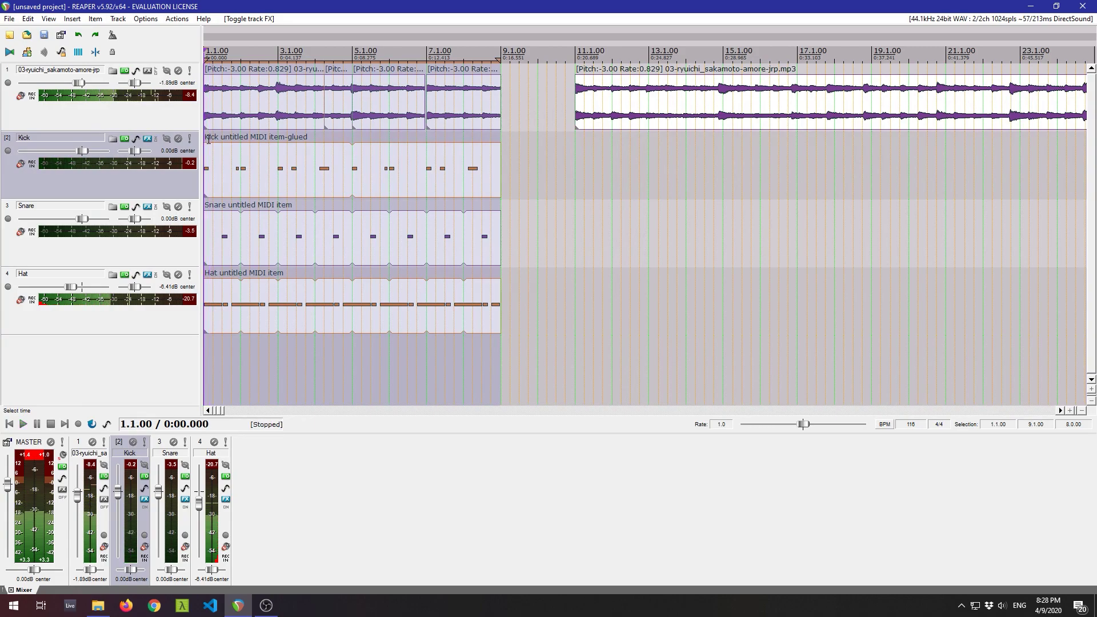
right_click(116, 187)
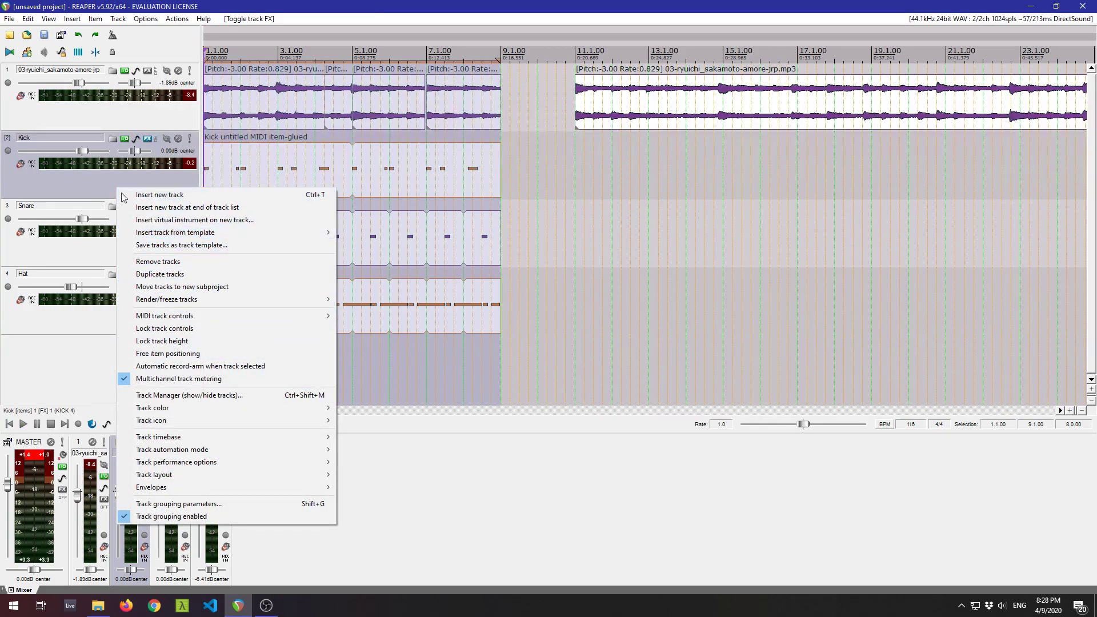
click(198, 274)
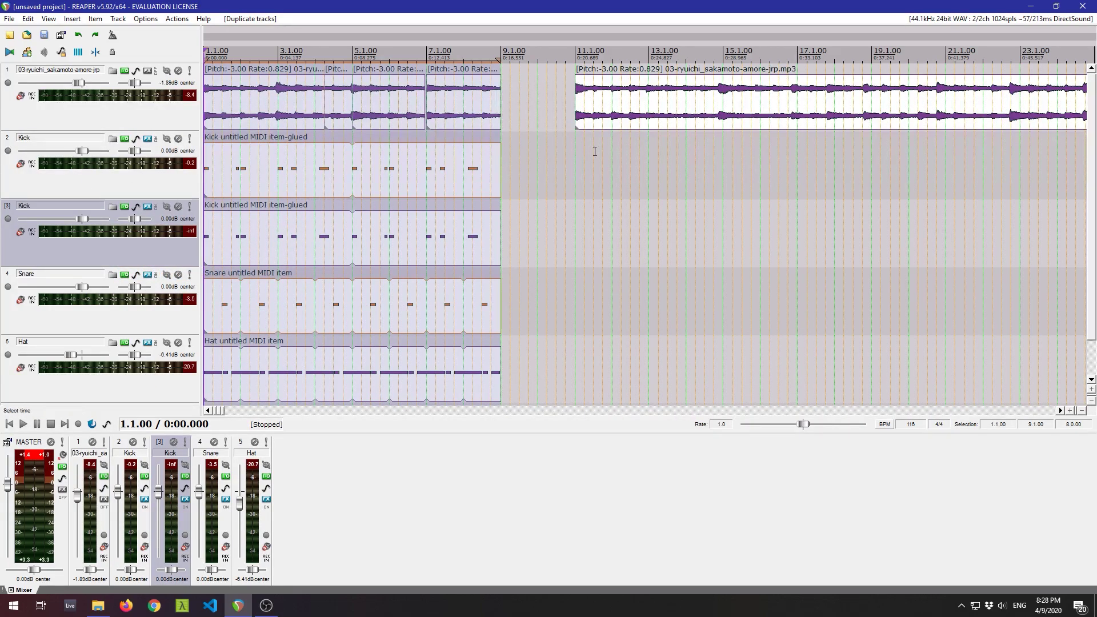
key(space)
key(space)
Load kick19.wav into the duplicated Kick track's sampler and play the beat with the layered kicks.
click(148, 206)
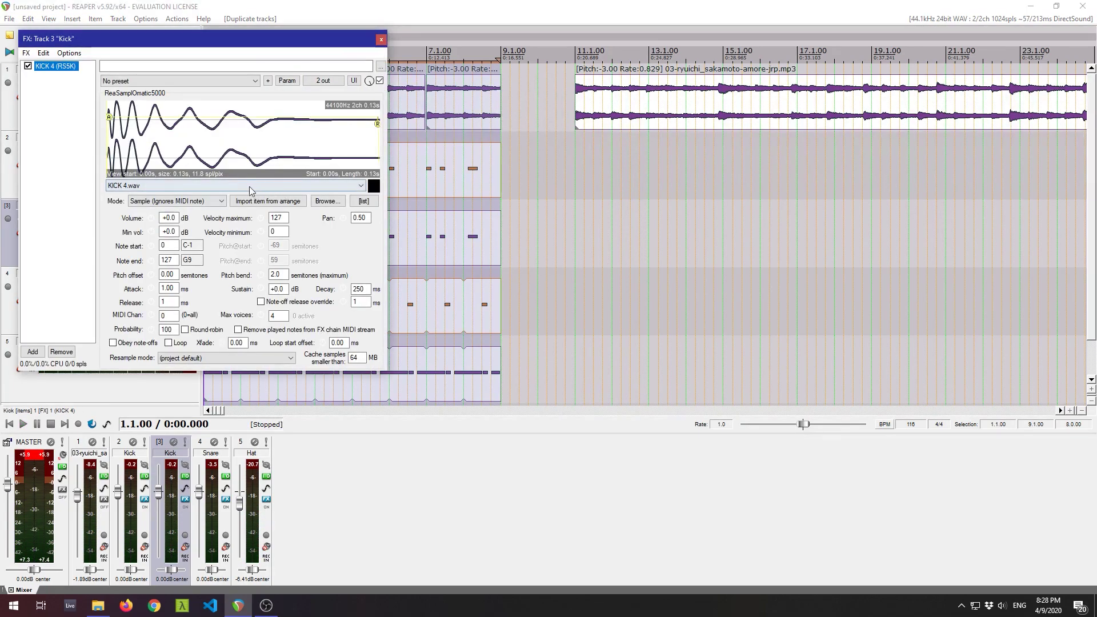
click(250, 186)
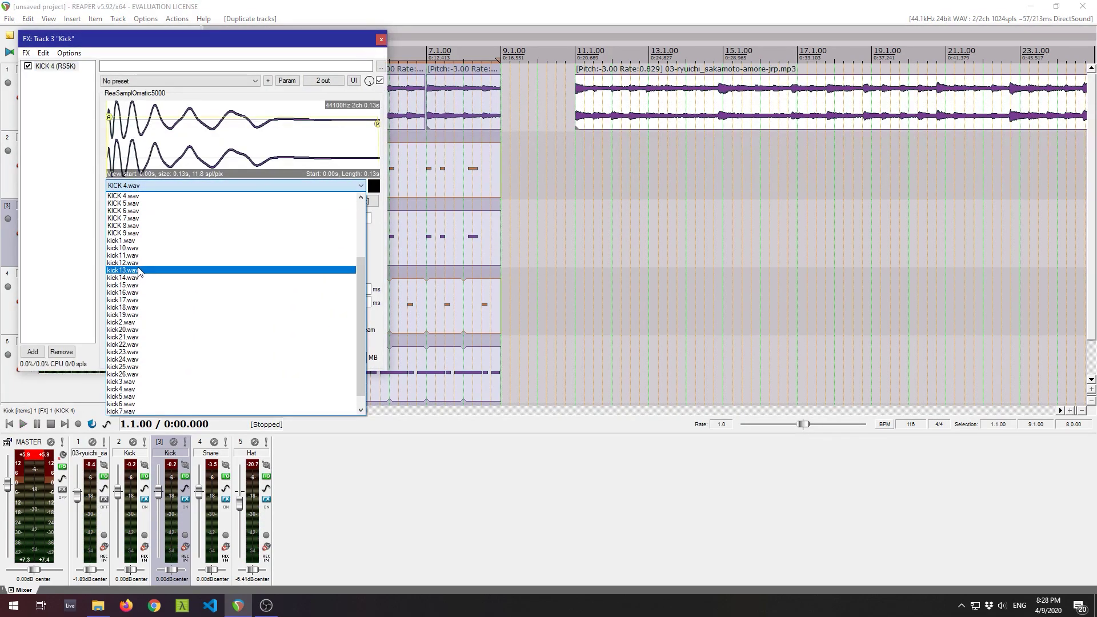
click(139, 271)
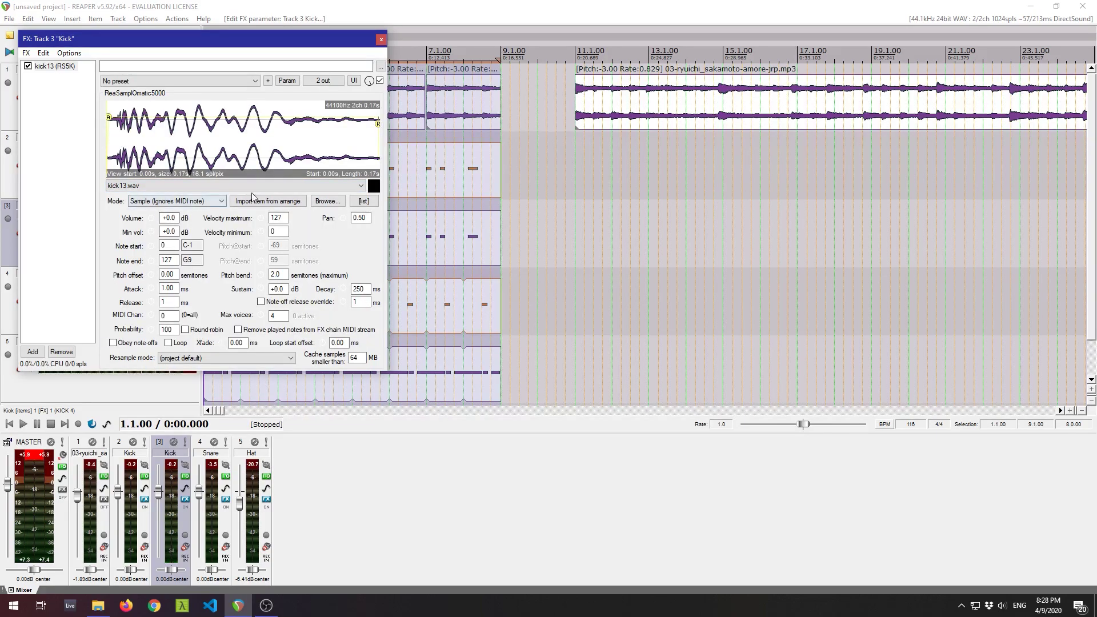
click(231, 189)
click(145, 262)
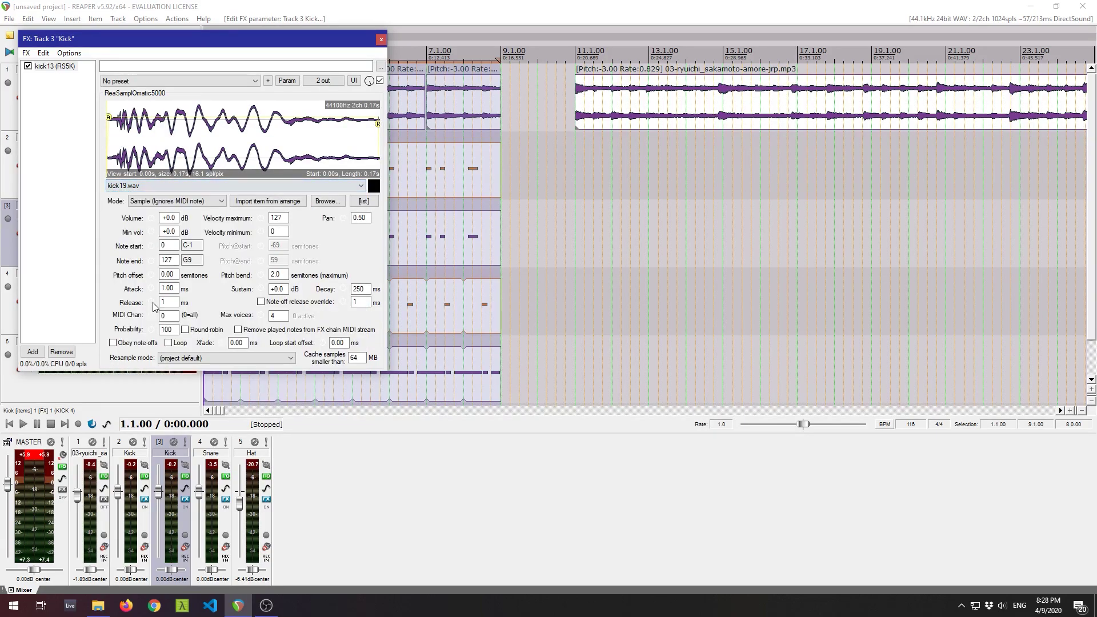
click(381, 40)
key(space)
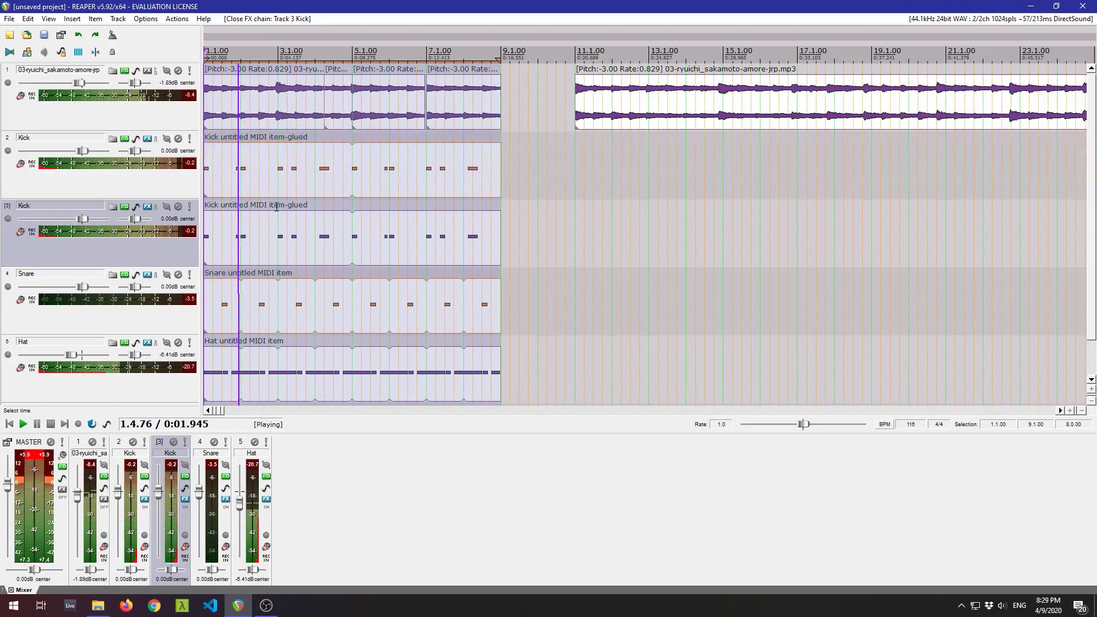
key(space)
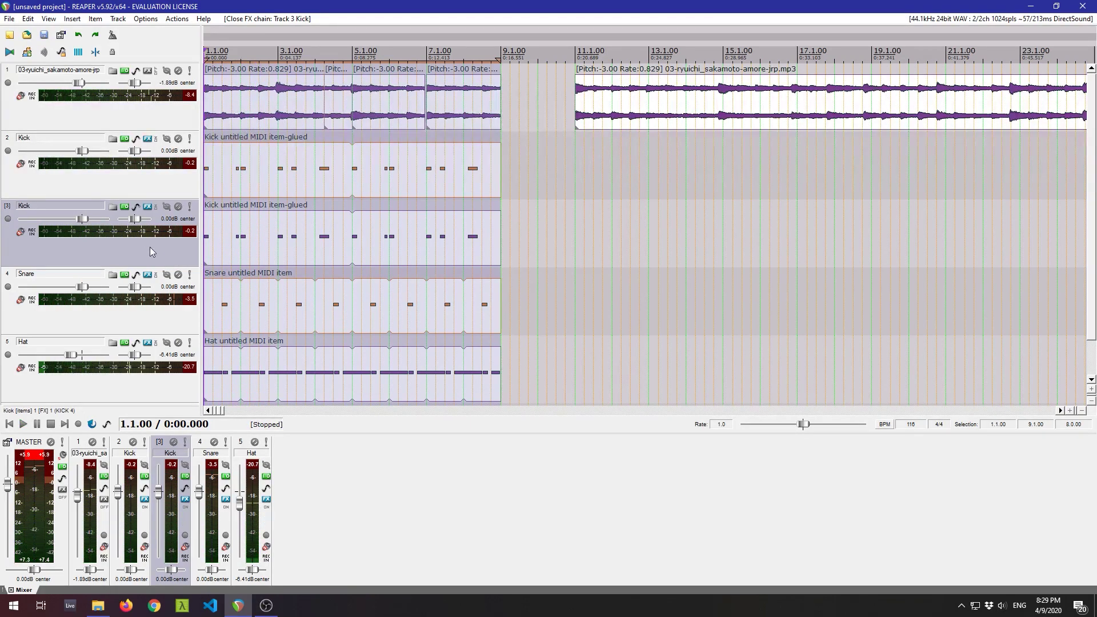
Add a DD Filter in low-pass mode to the duplicated Kick track, lower its frequency and play the beat.
click(147, 207)
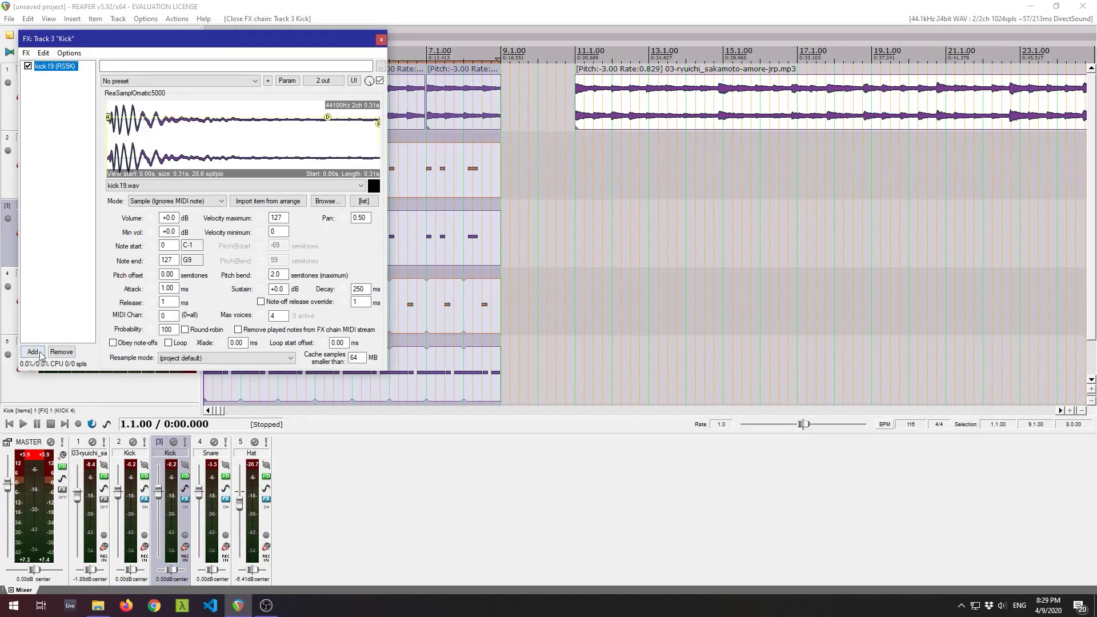
click(34, 352)
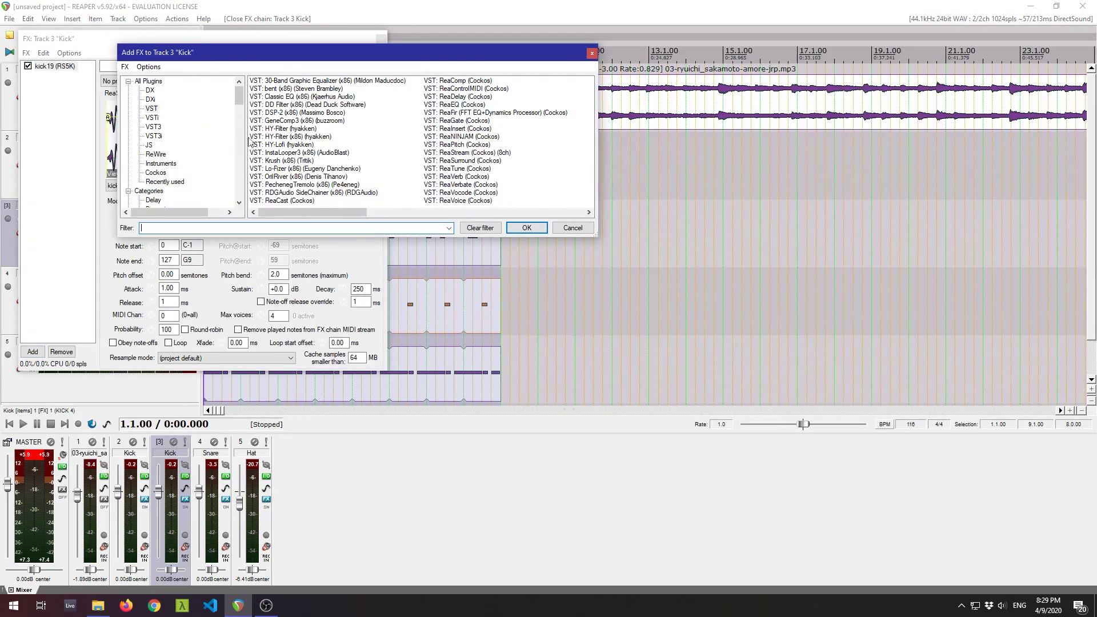
click(289, 106)
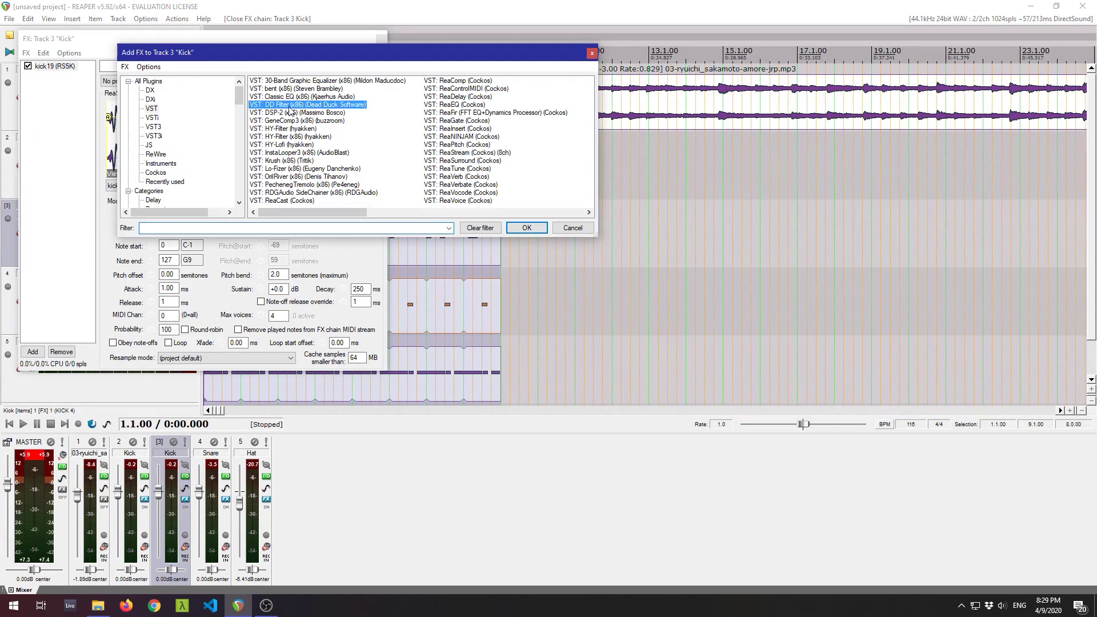
click(527, 228)
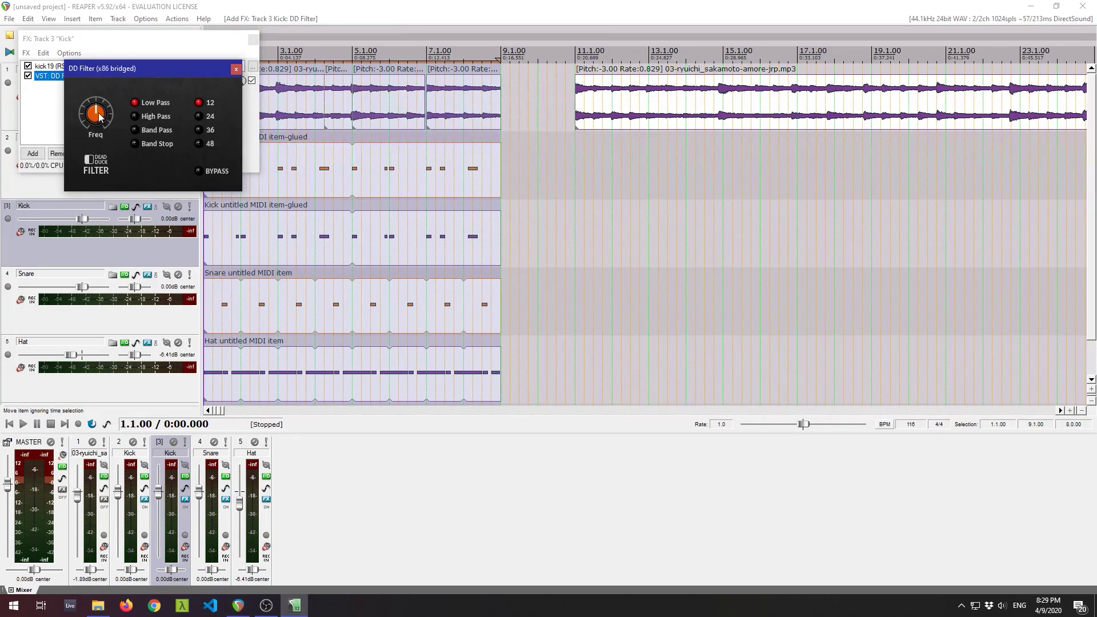
click(236, 71)
key(space)
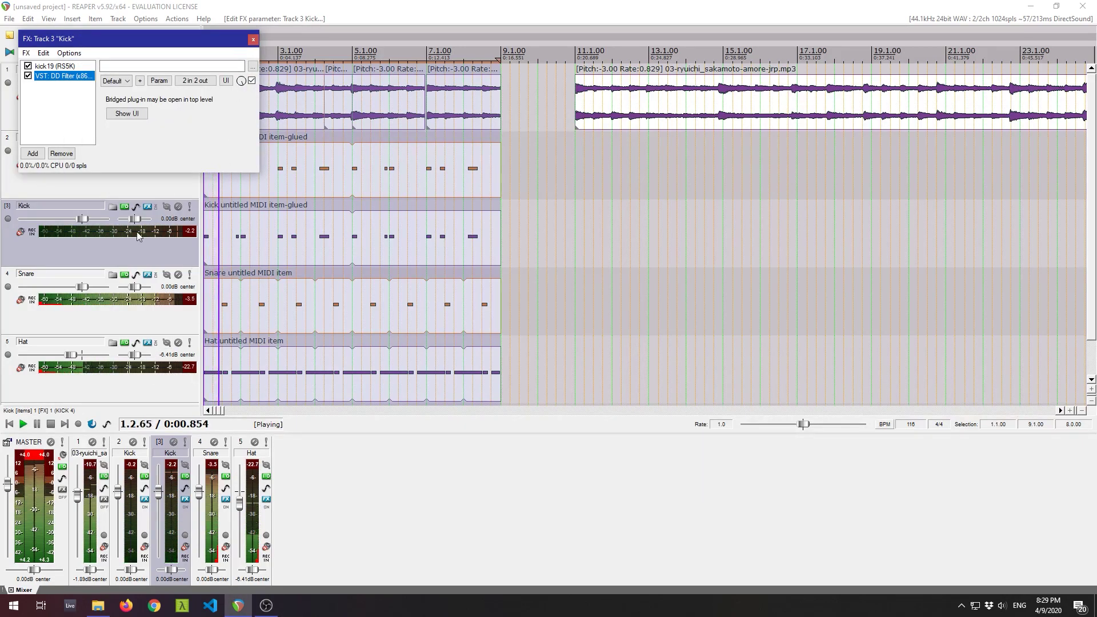
Solo the duplicated Kick track and lower the DD Filter's low-pass frequency further while it plays.
click(190, 207)
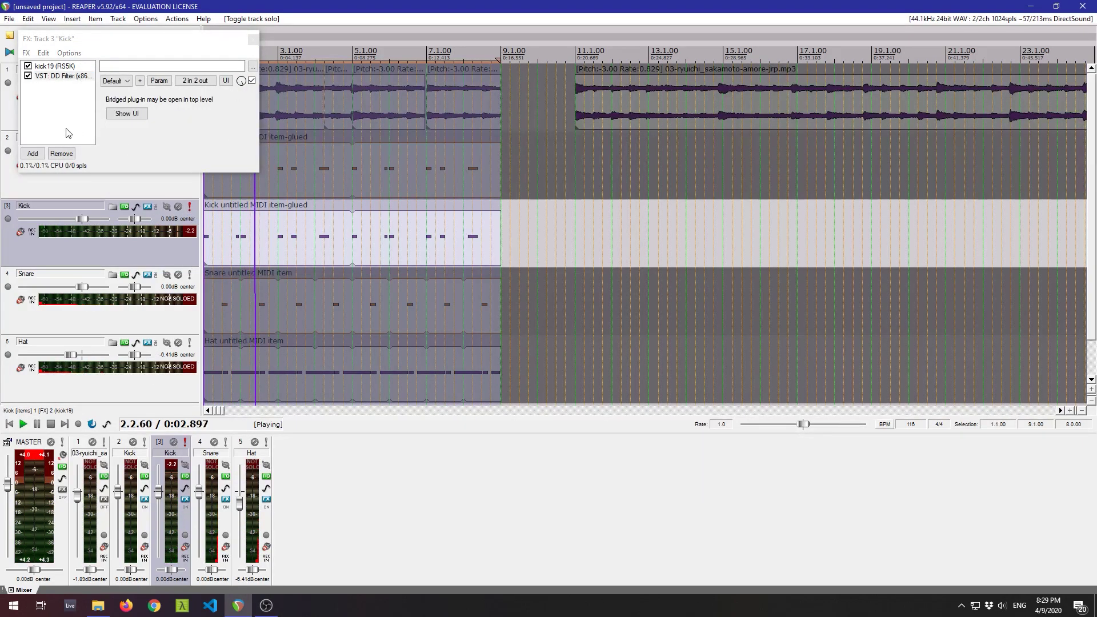
click(125, 114)
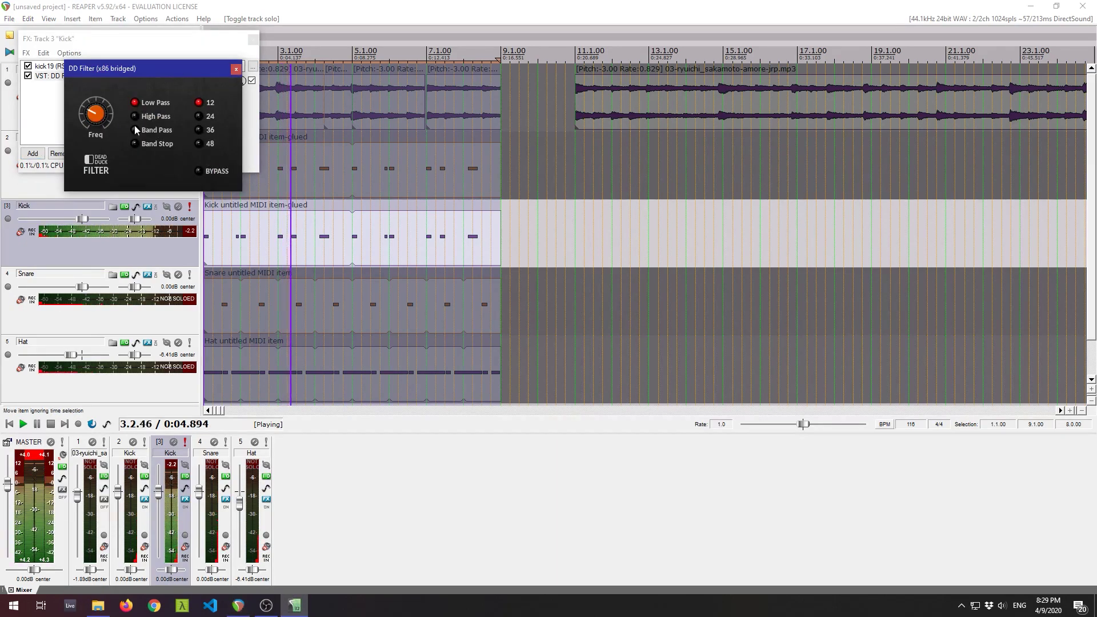
drag(98, 116, 118, 156)
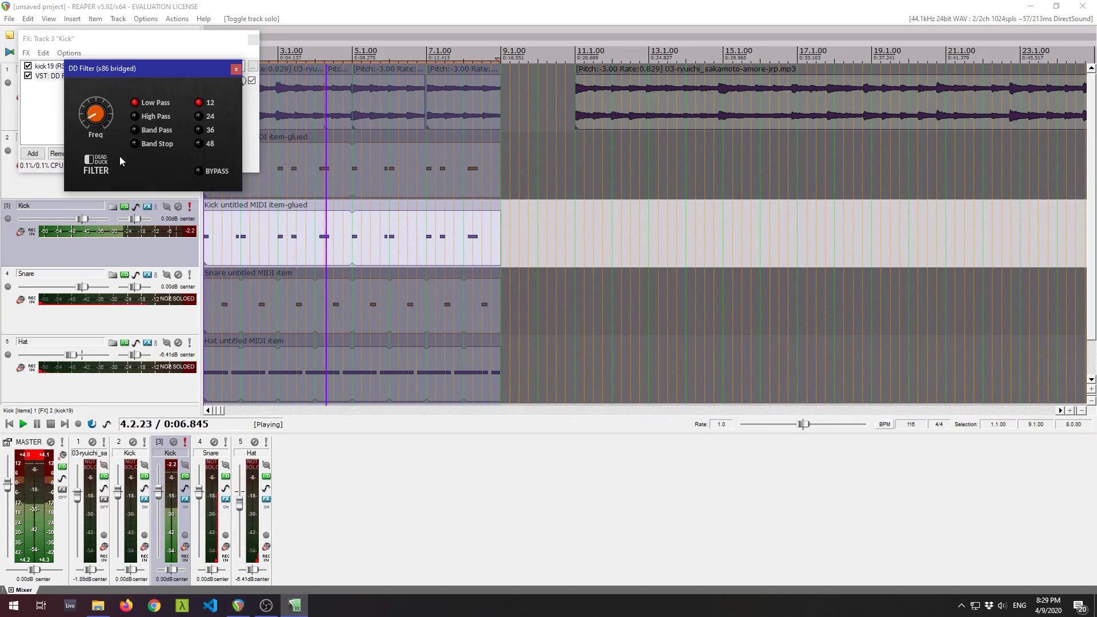
click(238, 70)
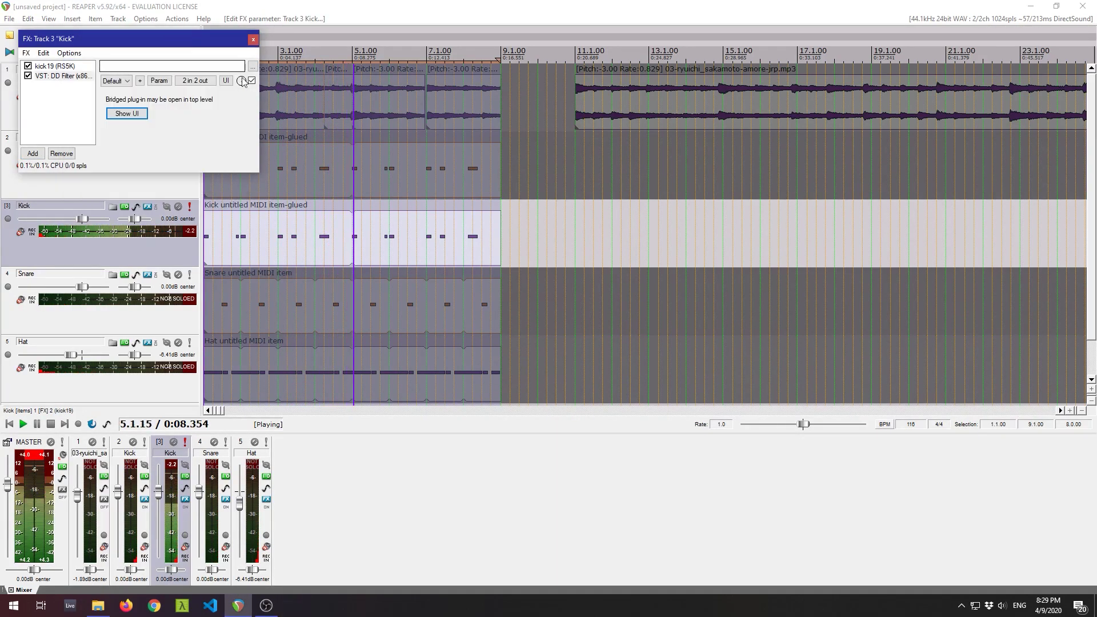
click(253, 40)
key(space)
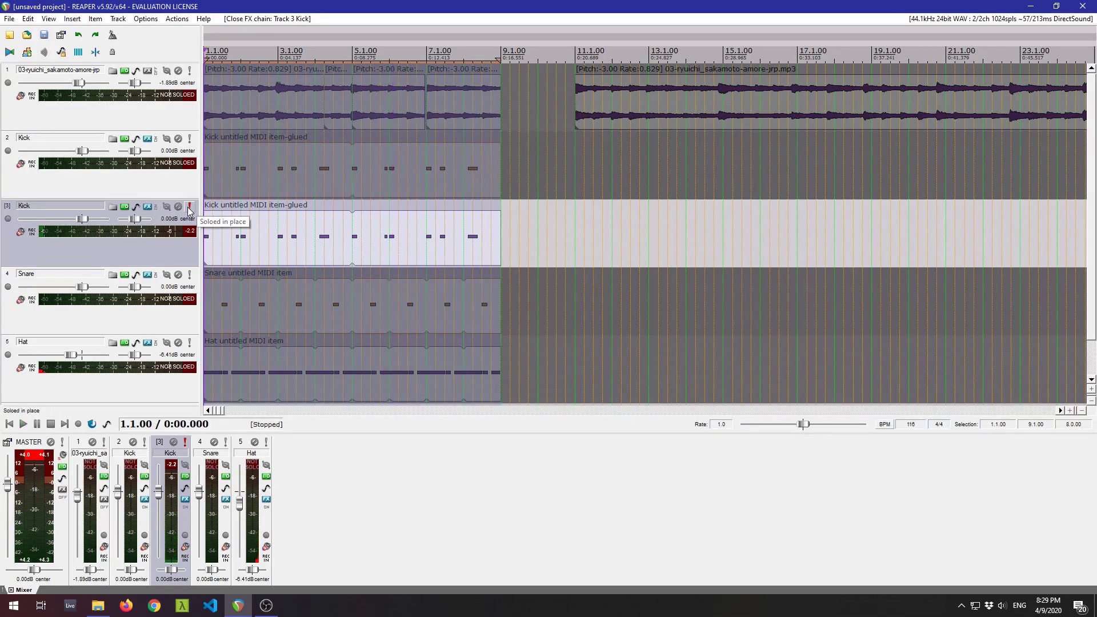
Audition the original Kick track alone, followed by both Kick tracks soloed together.
click(189, 206)
click(189, 139)
key(space)
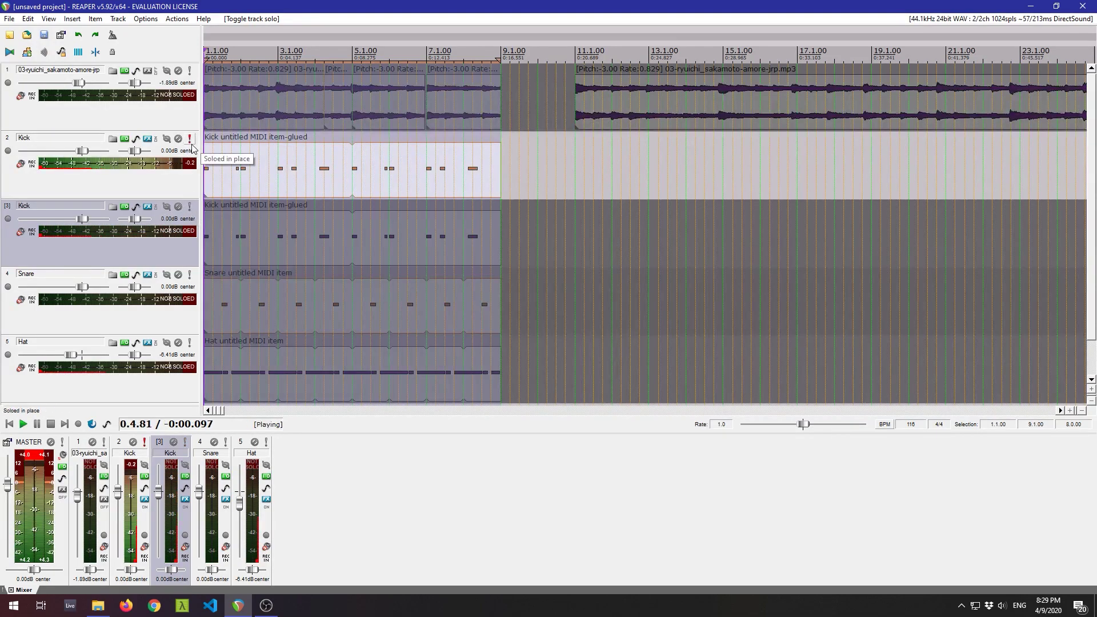
key(space)
click(189, 207)
key(space)
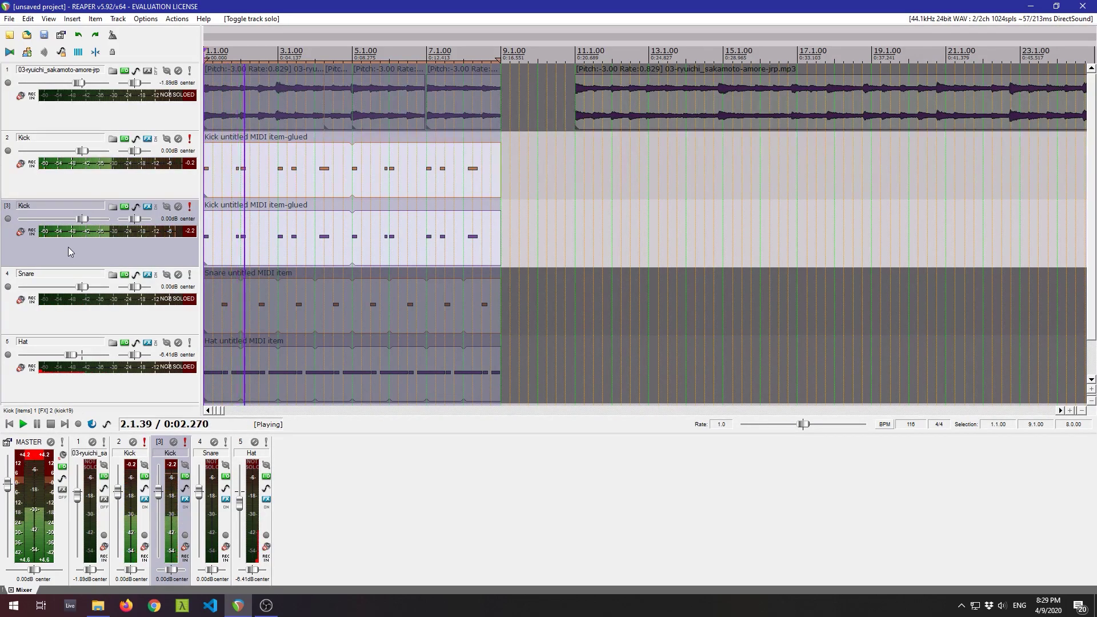
Unsolo both Kick tracks and listen to the layered kicks within the full beat.
click(189, 138)
click(189, 207)
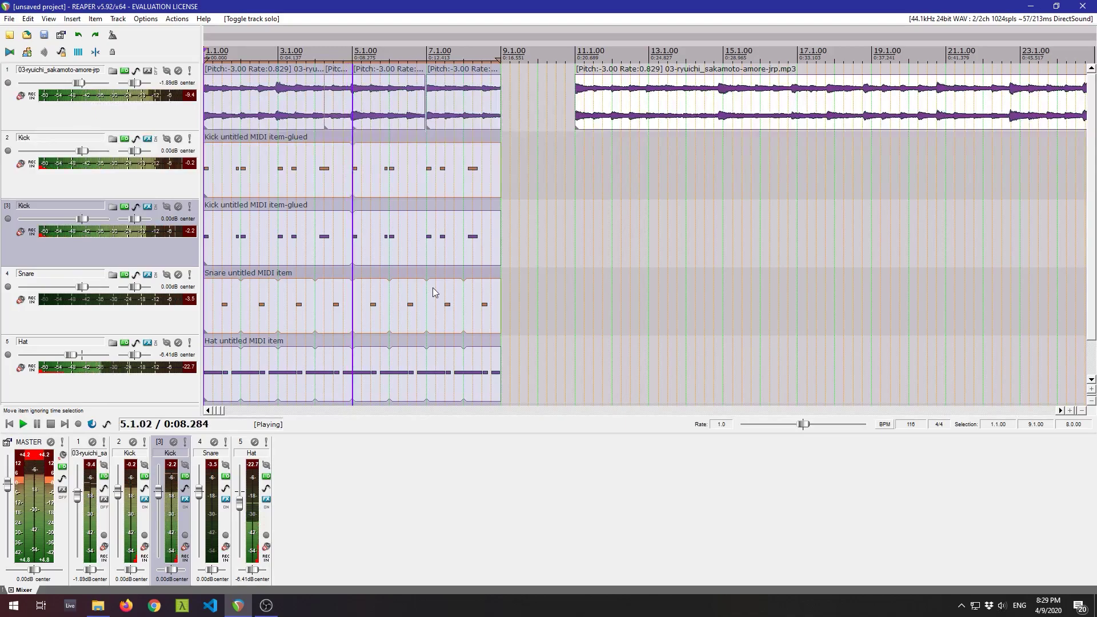
key(space)
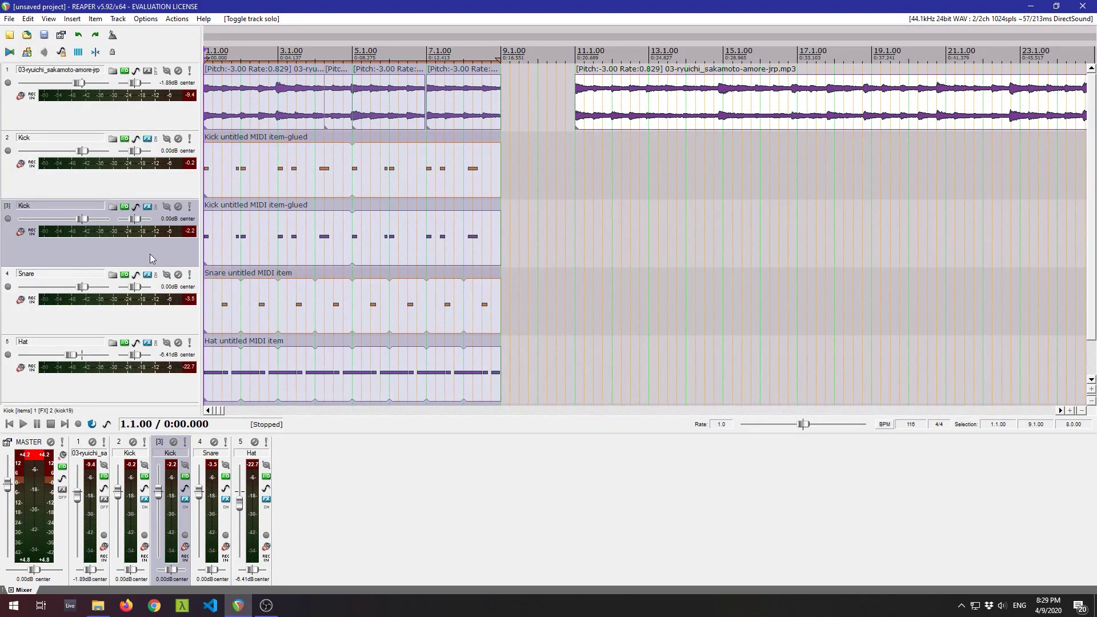
Review the duplicated Kick track's FX chain and replay the full beat from the start.
click(150, 208)
click(235, 69)
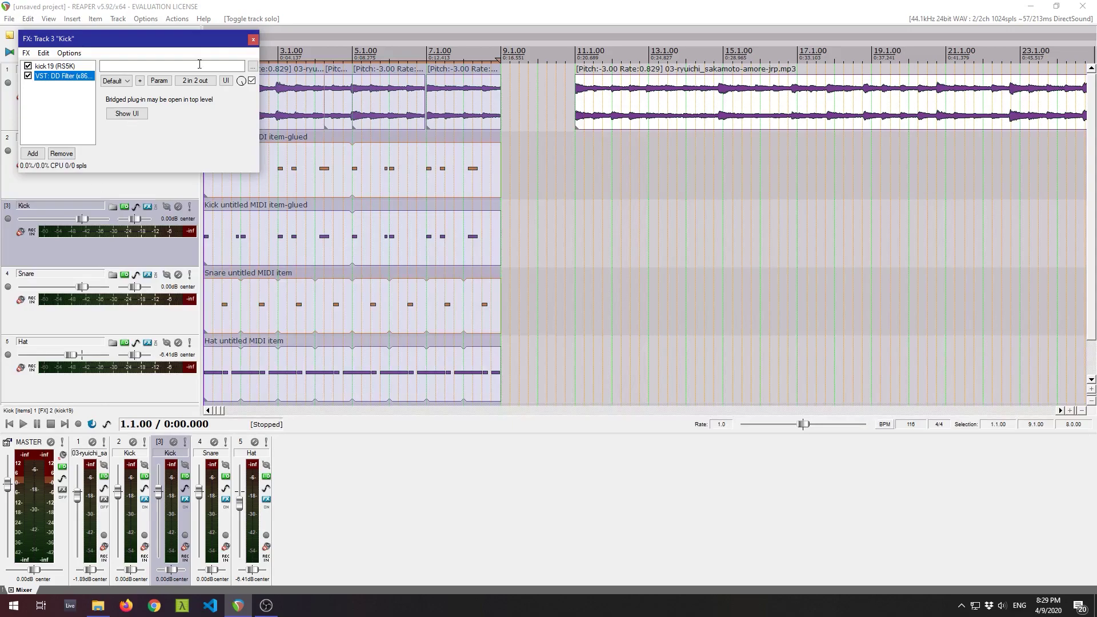
click(254, 40)
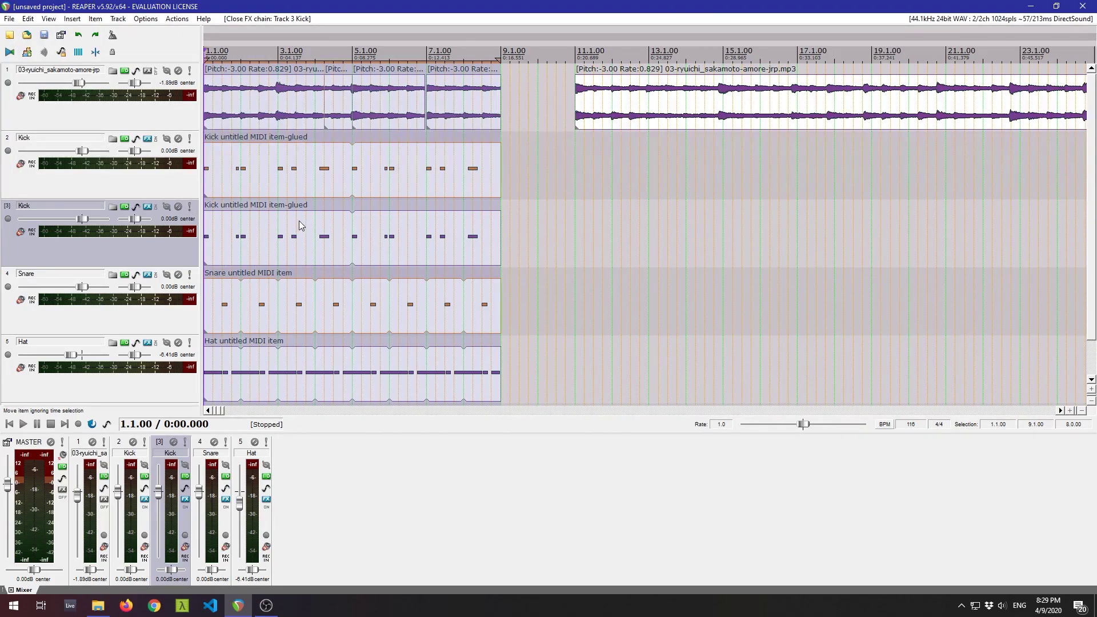
key(space)
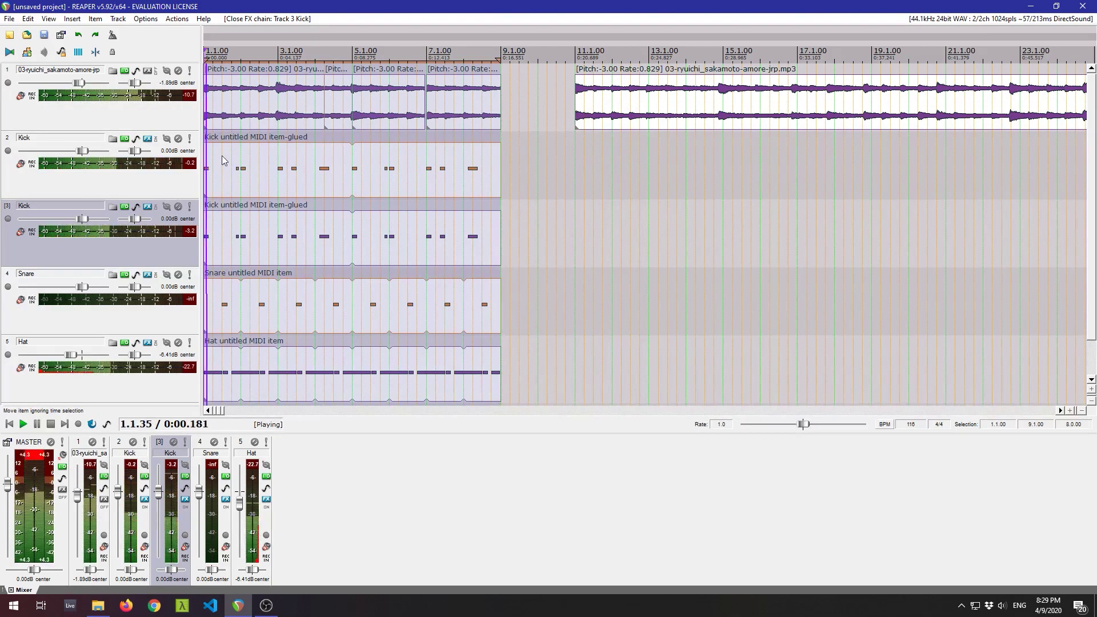
key(space)
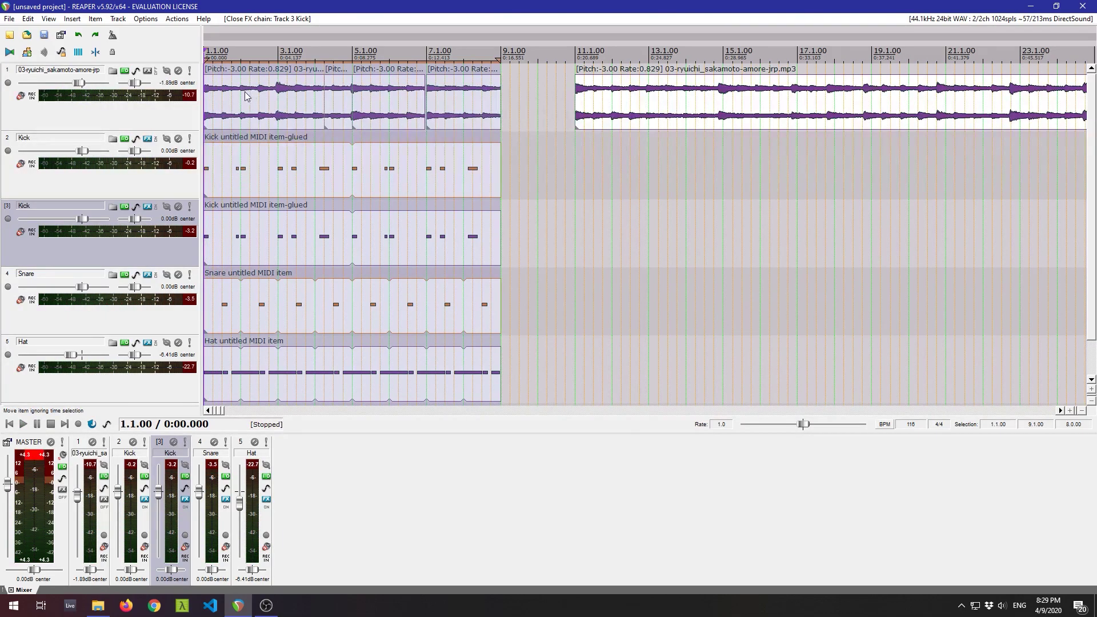
Insert a new empty track and move it directly above the two Kick tracks.
click(177, 187)
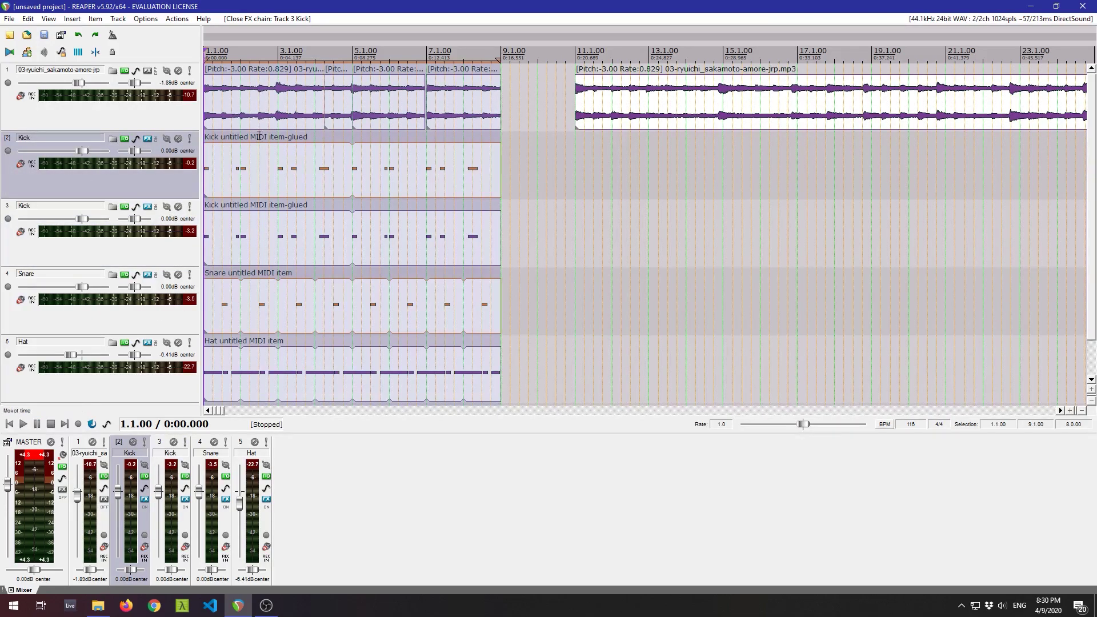
ctrl+click(177, 253)
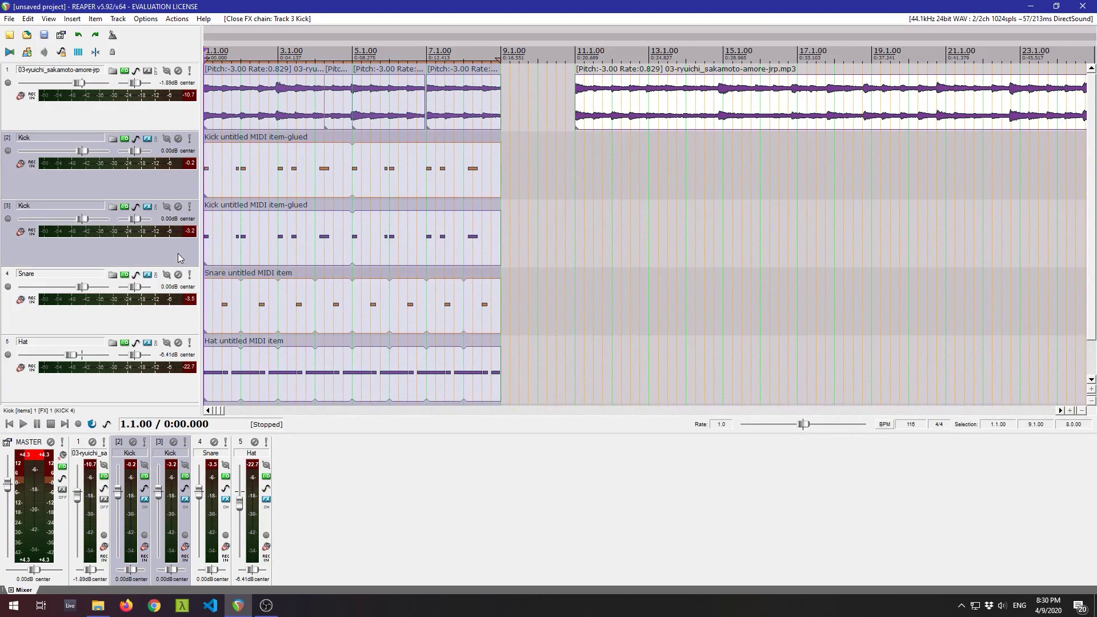
scroll(121, 391, down, 1)
right_click(111, 382)
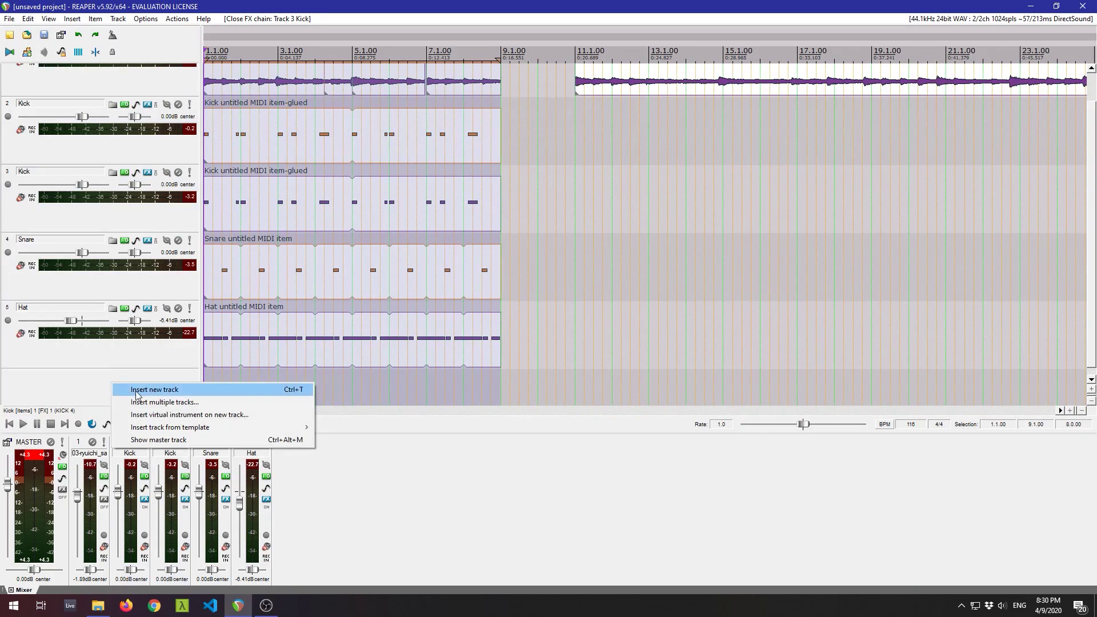
click(190, 393)
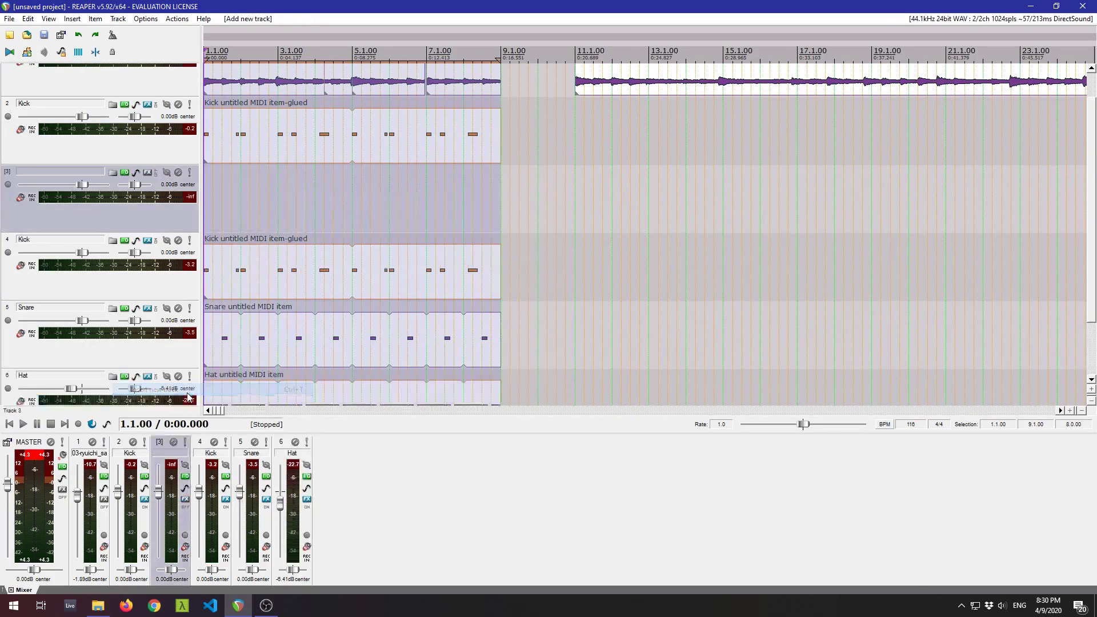
drag(104, 223, 114, 112)
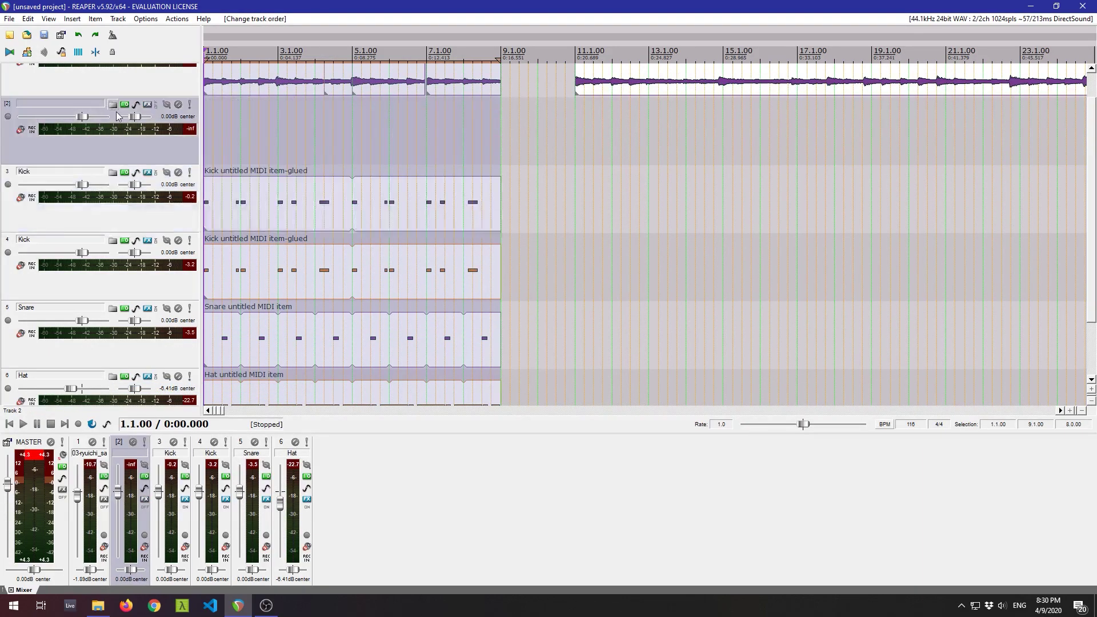
Nest both Kick tracks under the new track as a folder and name the folder track KICKTOP.
drag(66, 213, 113, 130)
drag(84, 275, 120, 224)
click(63, 105)
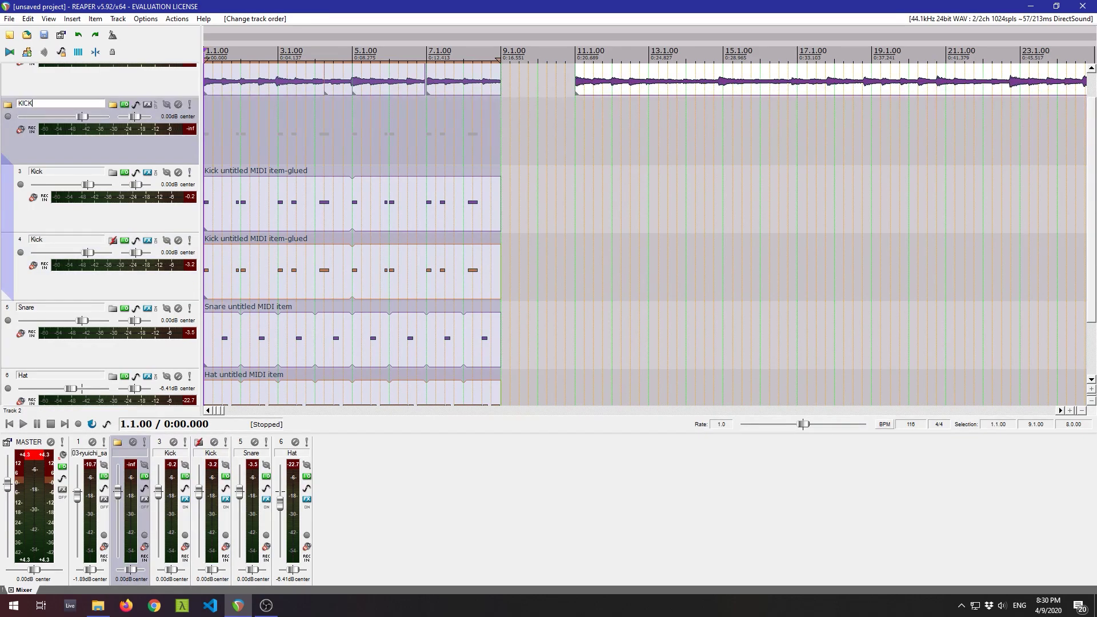
key(Return)
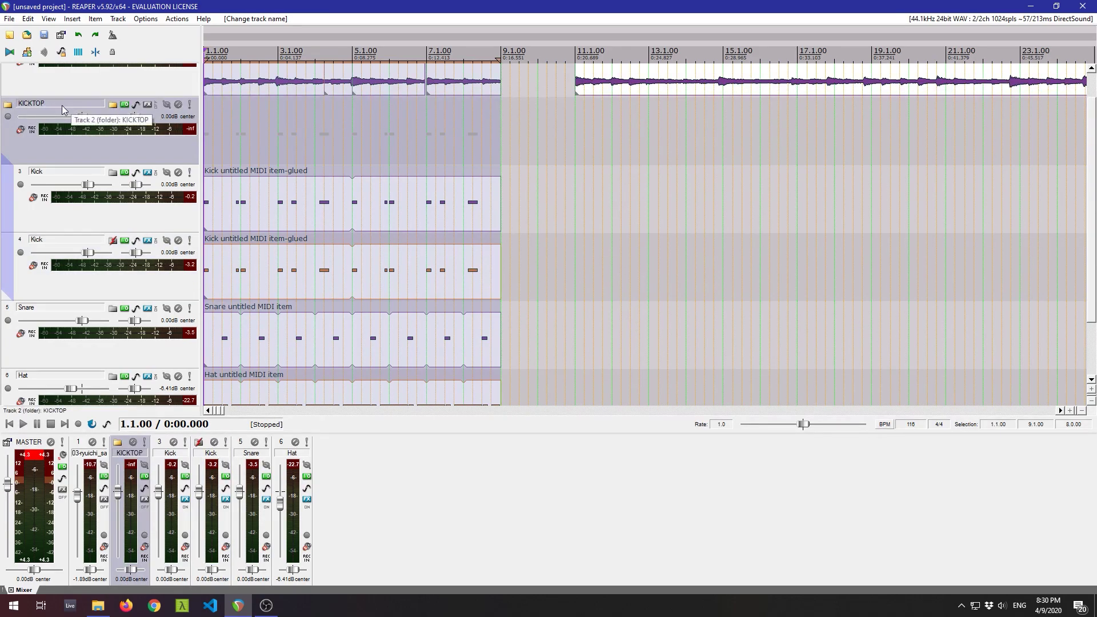
Set a custom red track color on the KICKTOP folder and both Kick tracks inside it.
shift+click(103, 282)
right_click(106, 282)
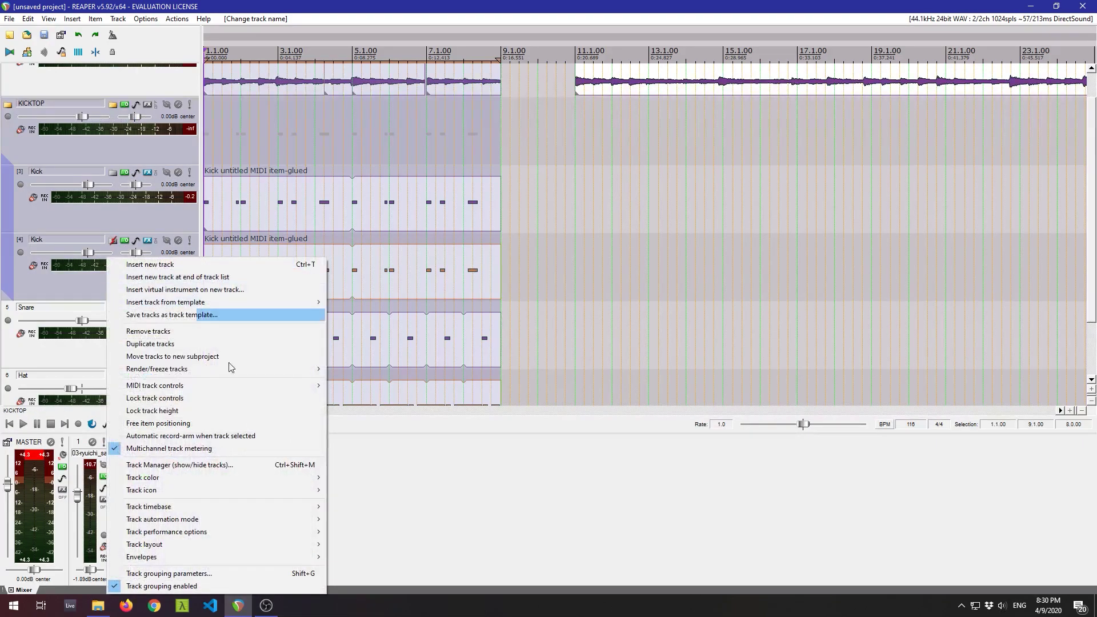
mouse_move(271, 481)
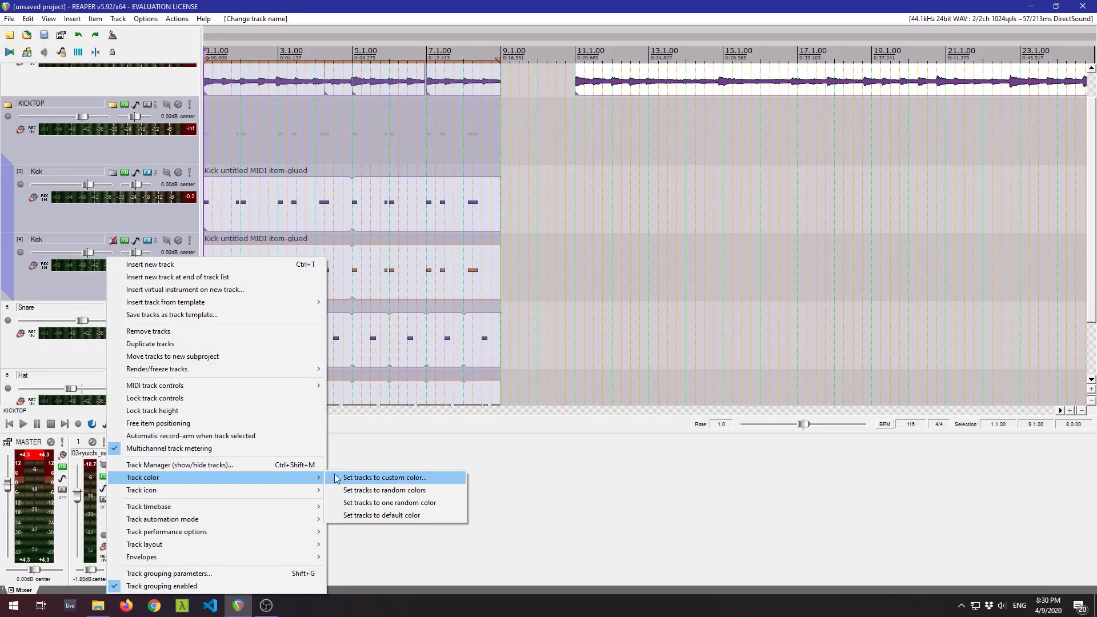
click(426, 479)
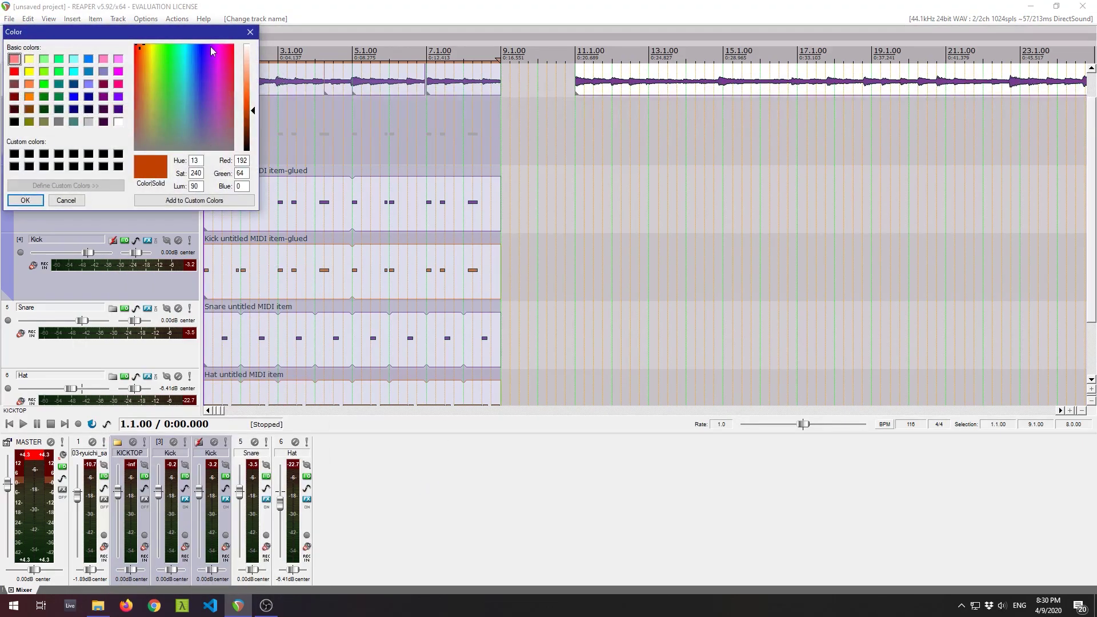
click(15, 70)
click(25, 200)
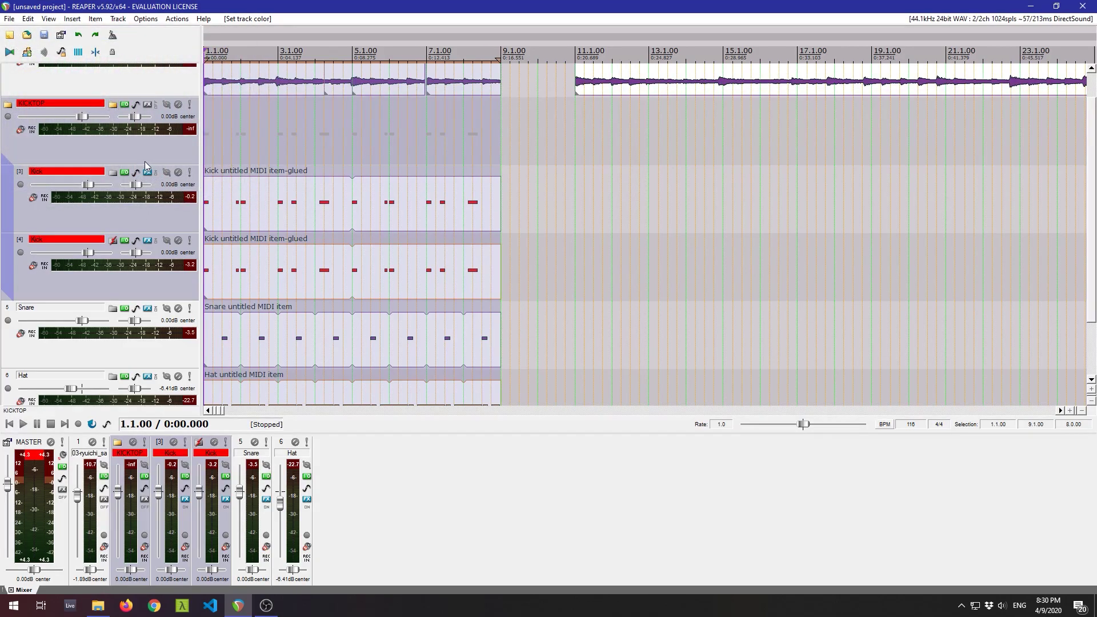
scroll(146, 164, up, 2)
click(152, 185)
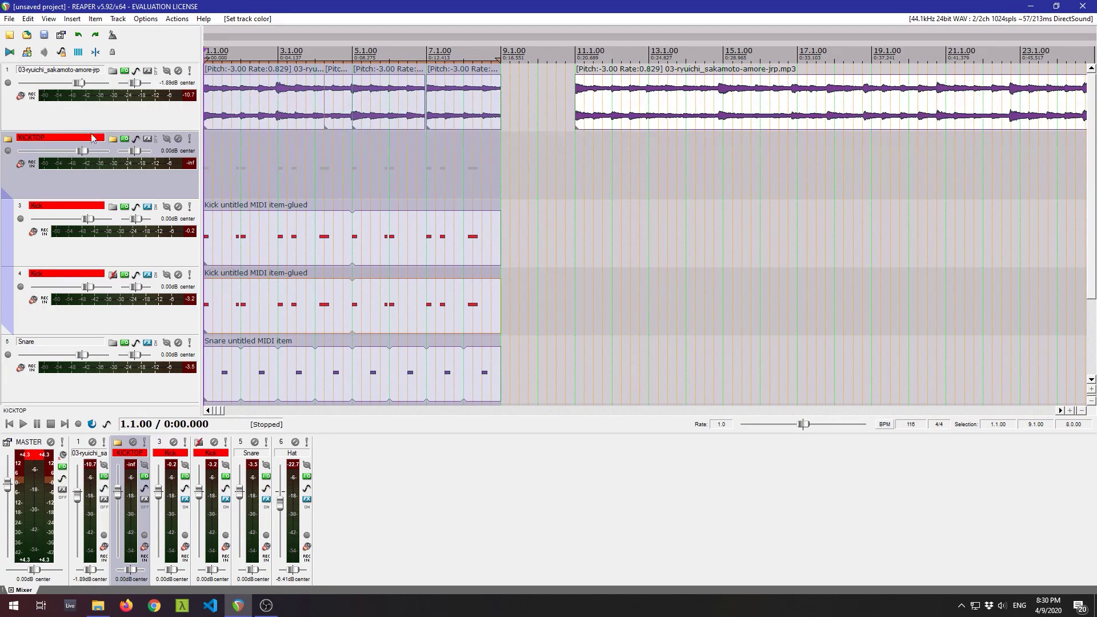
Add the ReaComp compressor to the 03-ryuichi_sakamoto-amore-jrp sample track.
click(242, 101)
click(148, 71)
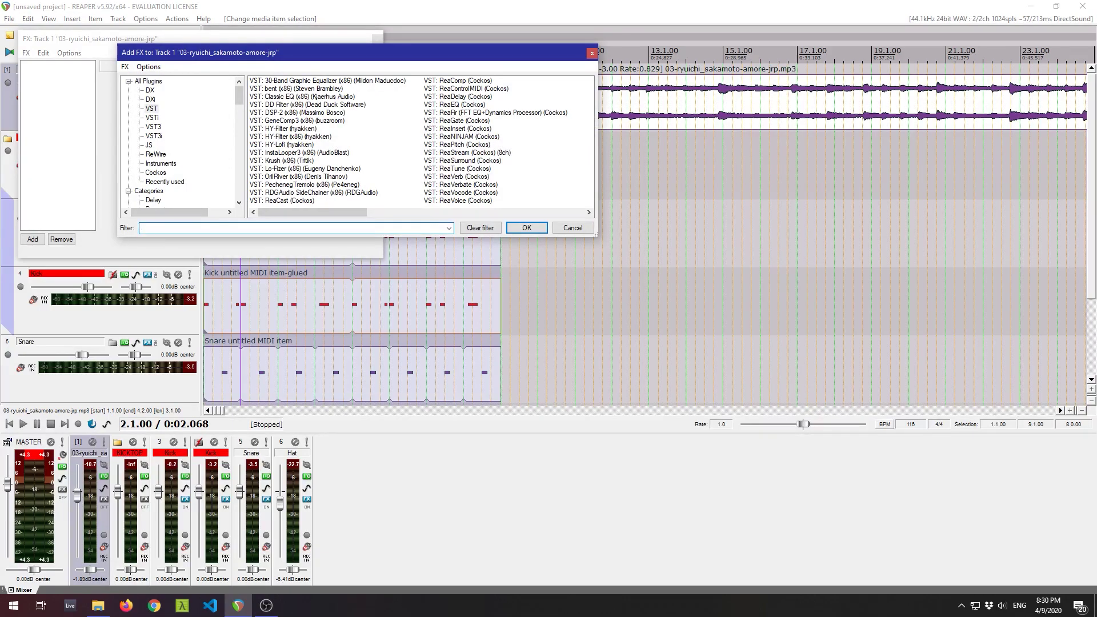
text(reacomp)
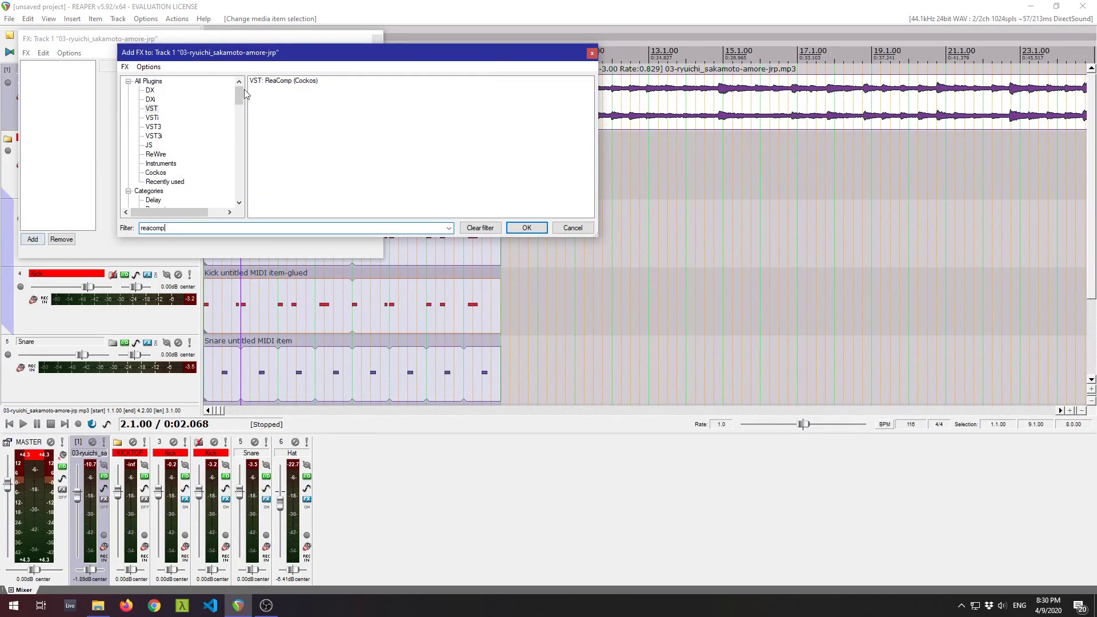
double_click(280, 86)
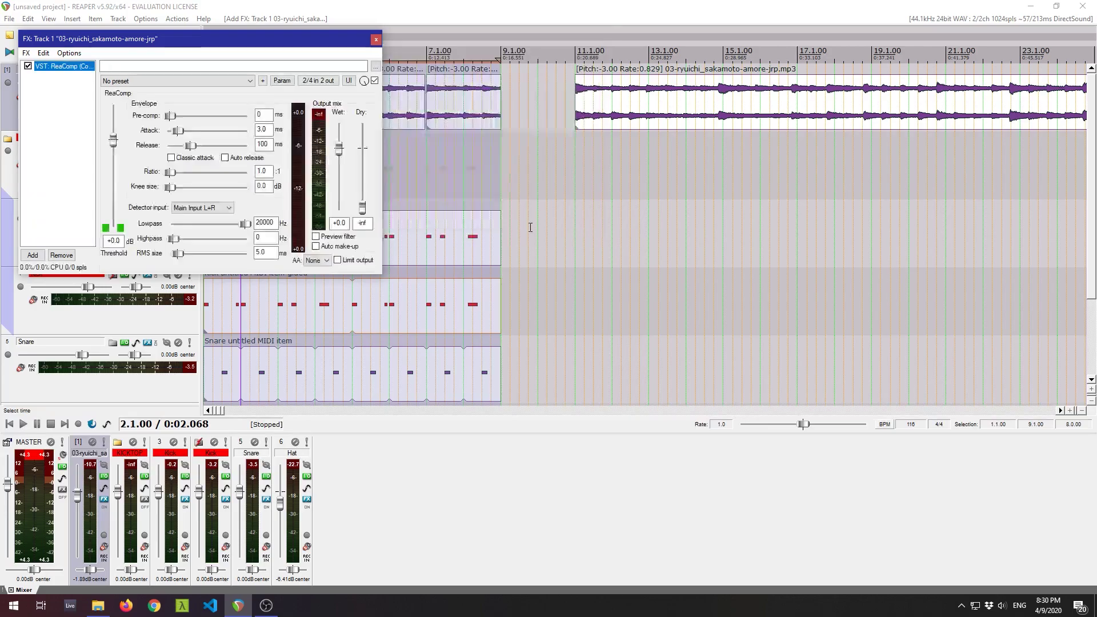
Create a sidechain send from KICKTOP channels 1/2 to channels 3/4 of the sample track for ReaComp.
drag(261, 41, 536, 42)
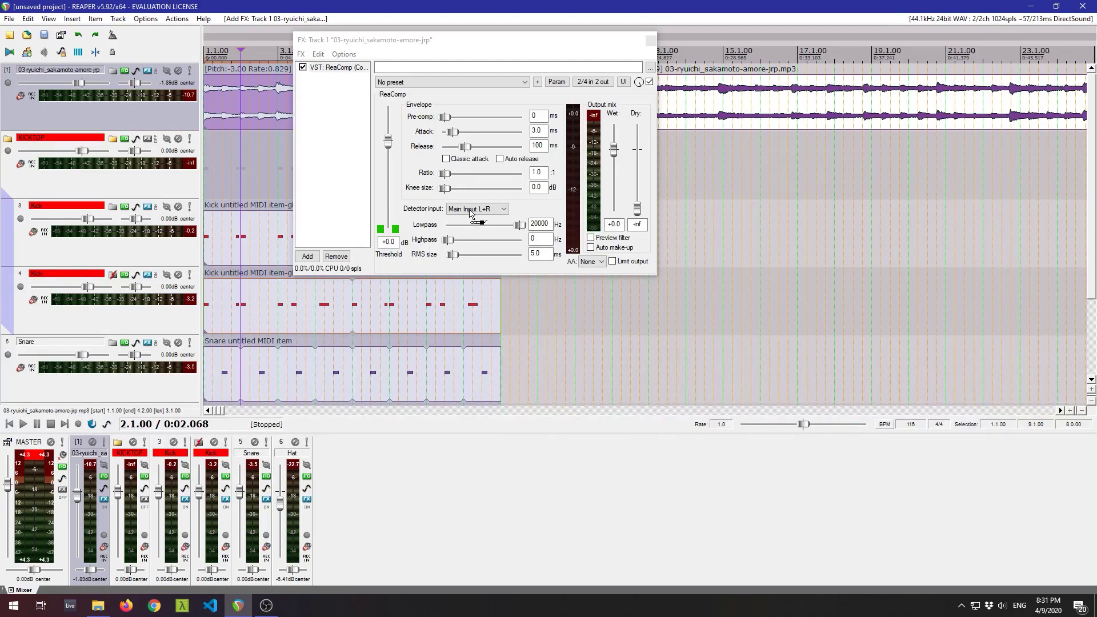
drag(470, 213, 470, 213)
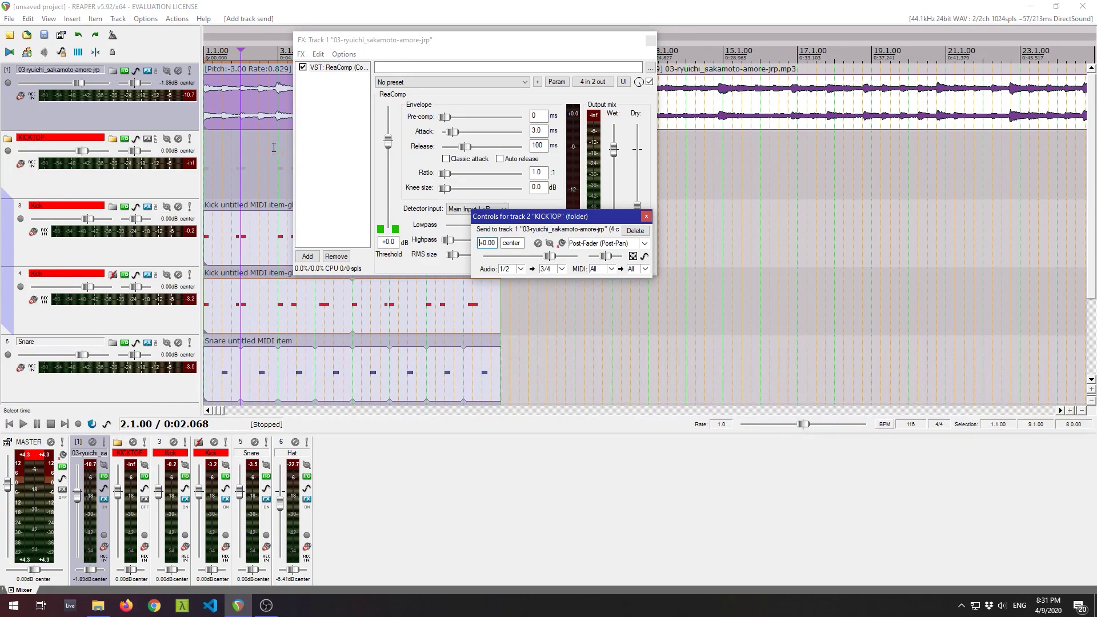
Set ReaComp's detector input to Auxiliary Input L+R and play back the beat to check the sidechain signal.
click(646, 218)
click(503, 210)
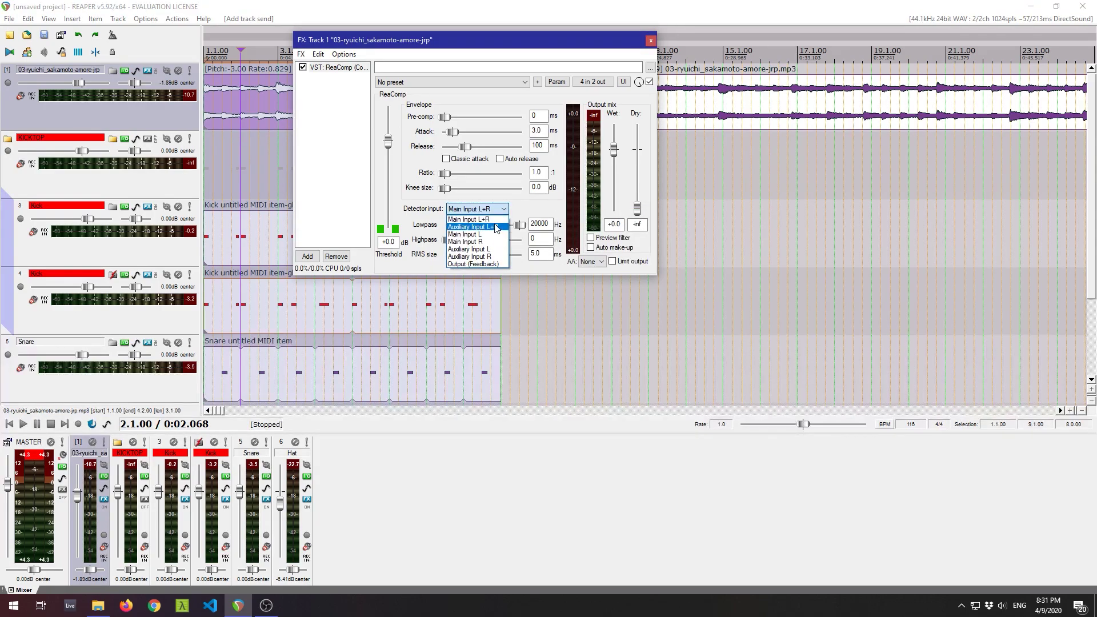
click(496, 227)
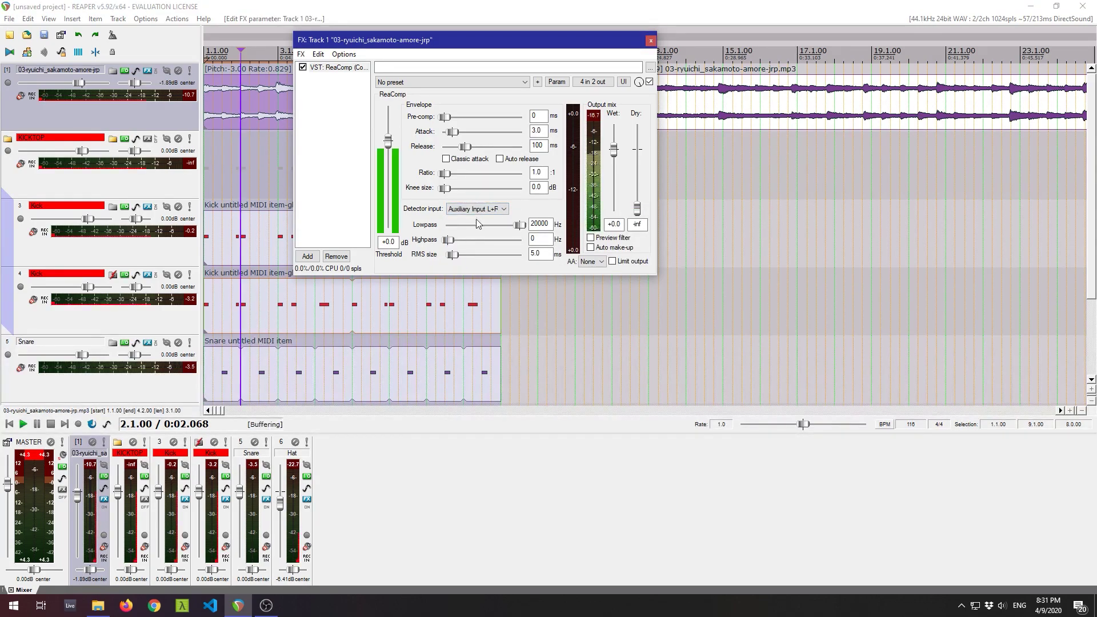
key(space)
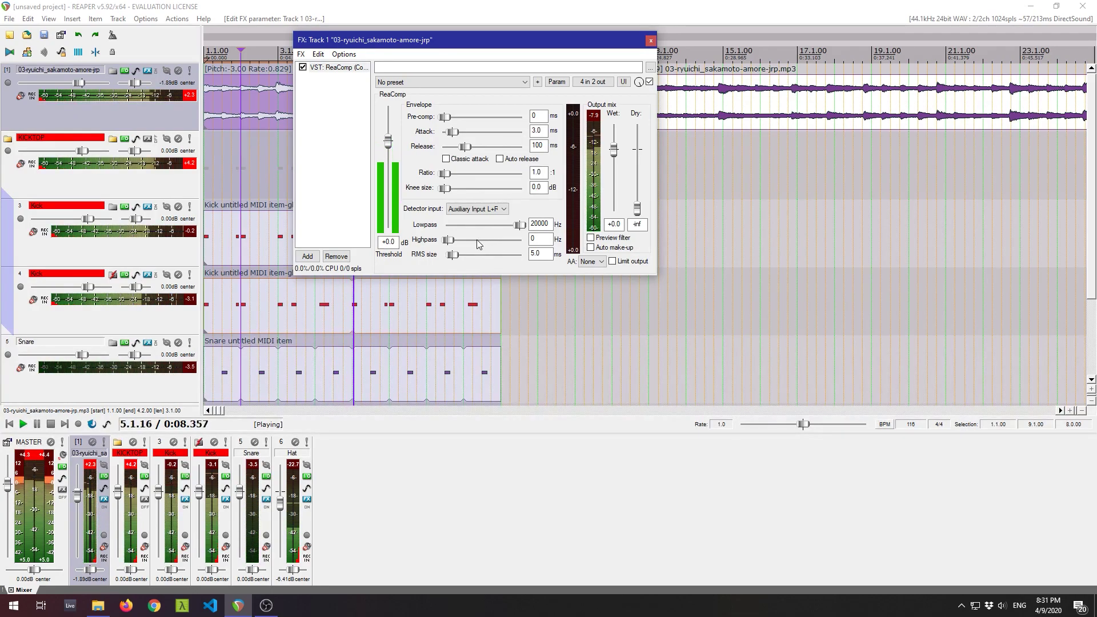
key(space)
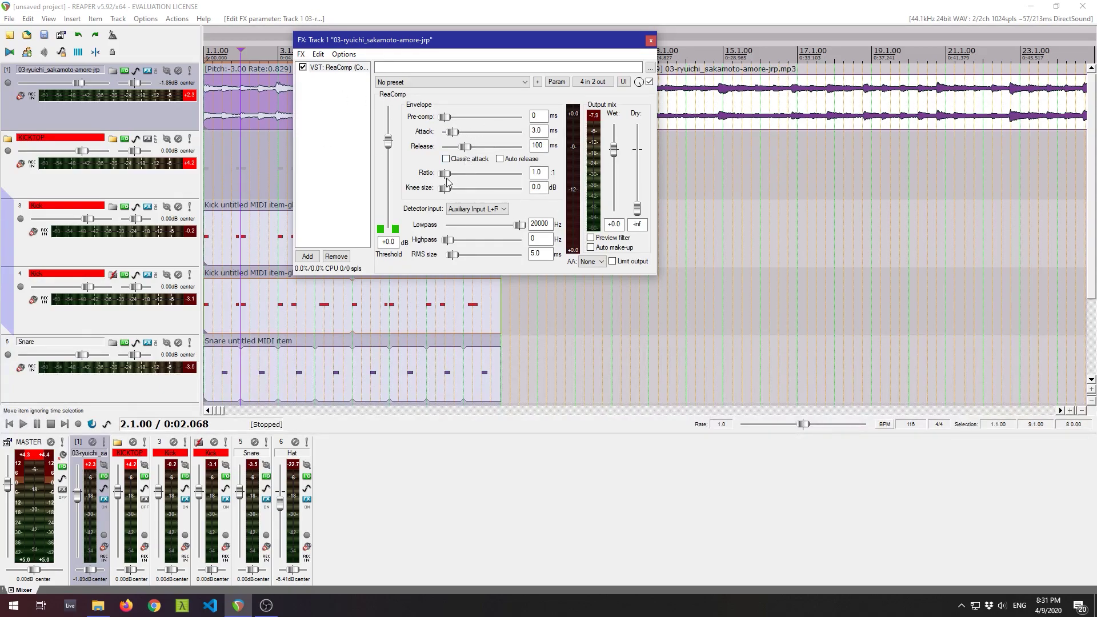
During playback, enable classic attack in ReaComp and set its ratio to 12.3:1 and release to 266 ms.
key(space)
drag(471, 179, 511, 180)
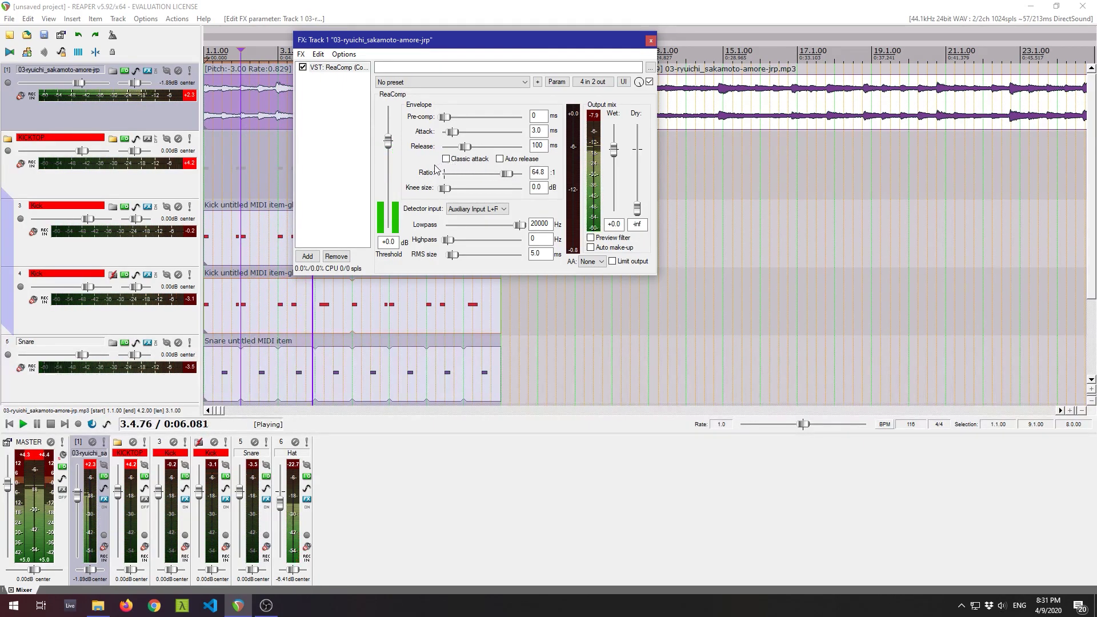
key(space)
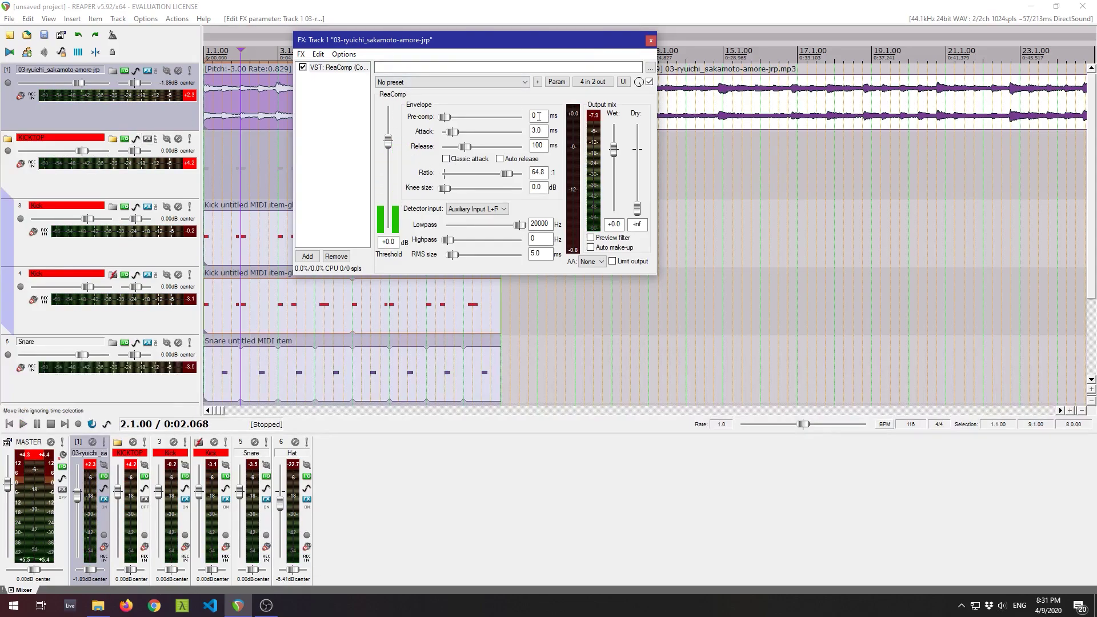
key(space)
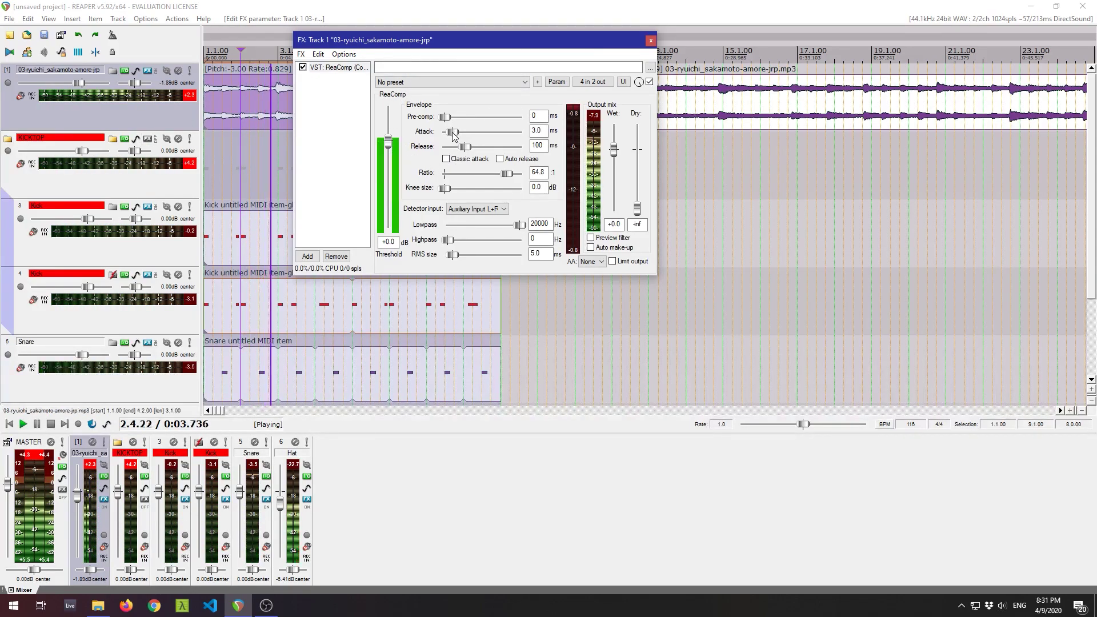
drag(466, 147, 503, 147)
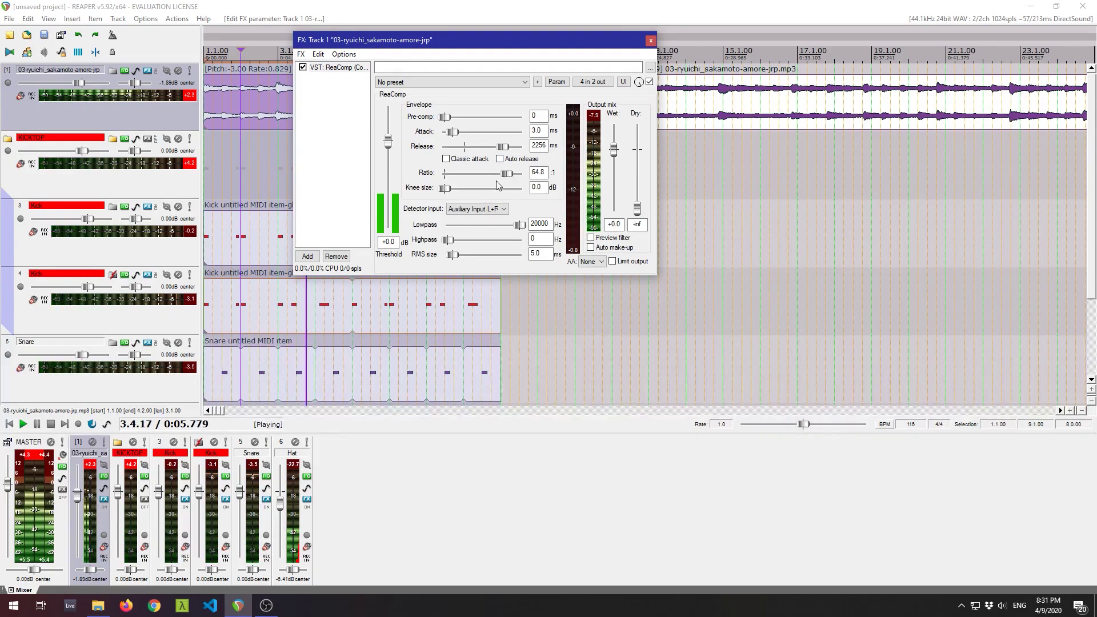
drag(506, 173, 473, 147)
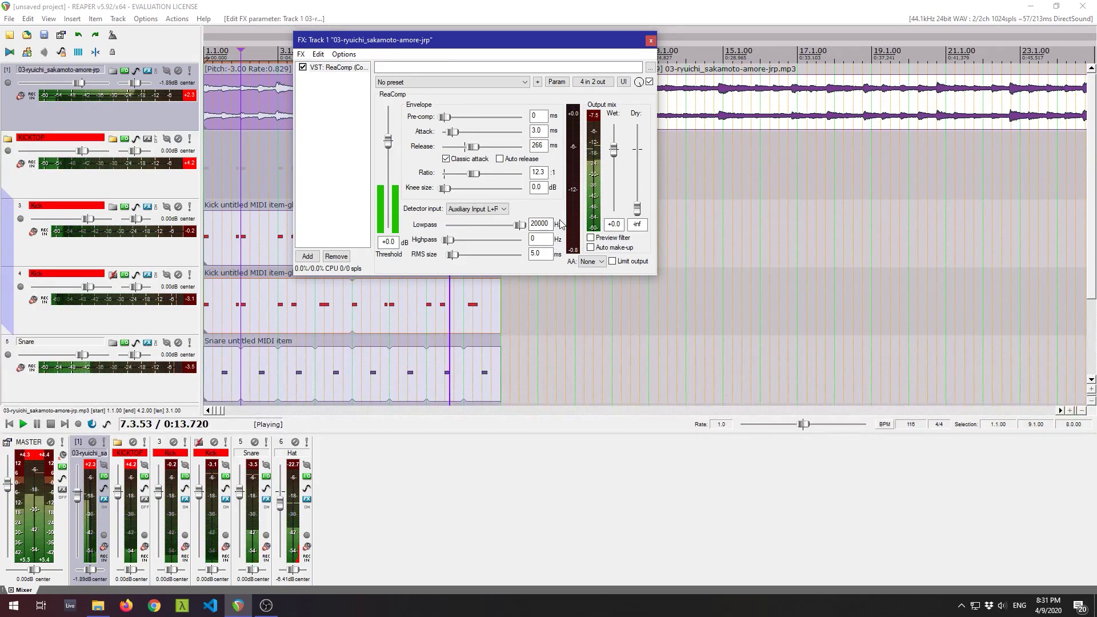
click(651, 41)
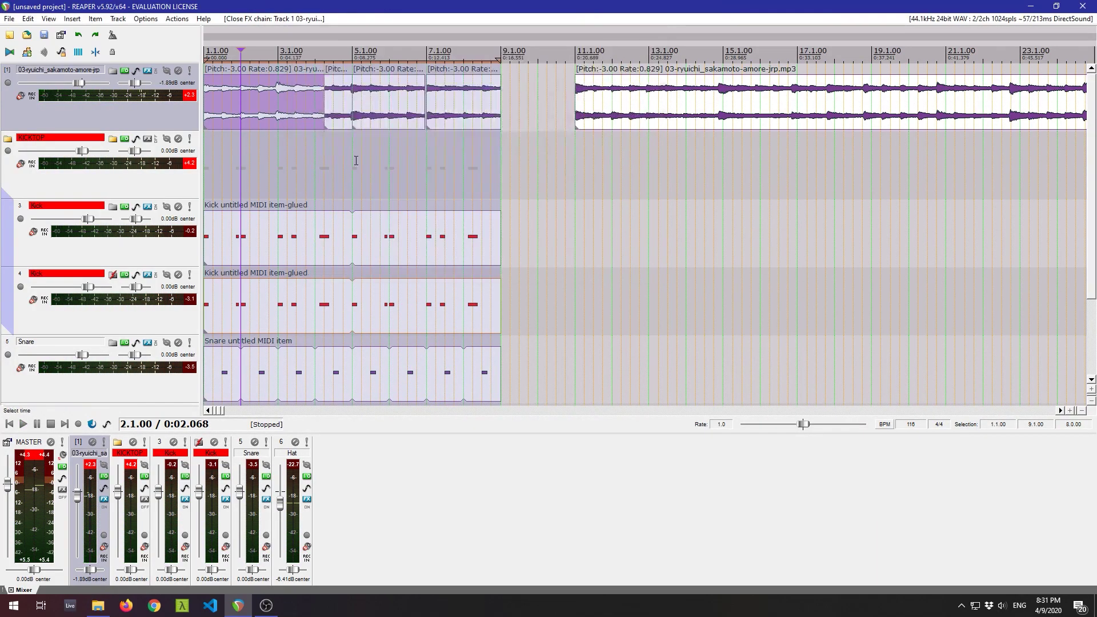
Reopen the sample track's ReaComp and, during playback, set threshold -12.4 dB, attack 1.4 ms, release 247 ms and ratio 3.9:1.
click(233, 159)
click(136, 71)
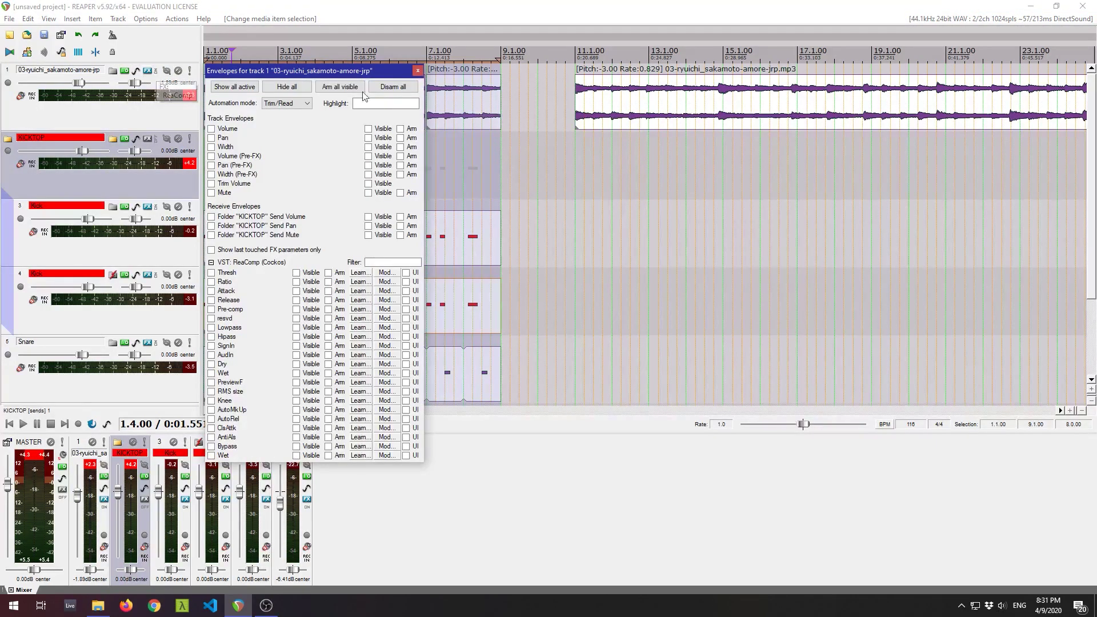
click(418, 71)
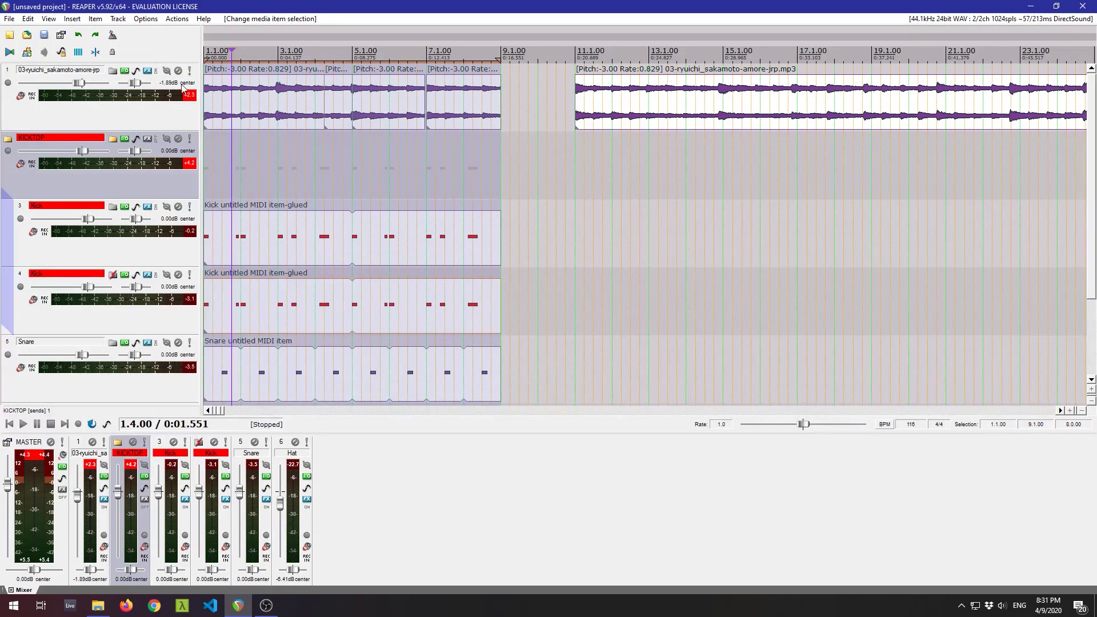
click(148, 71)
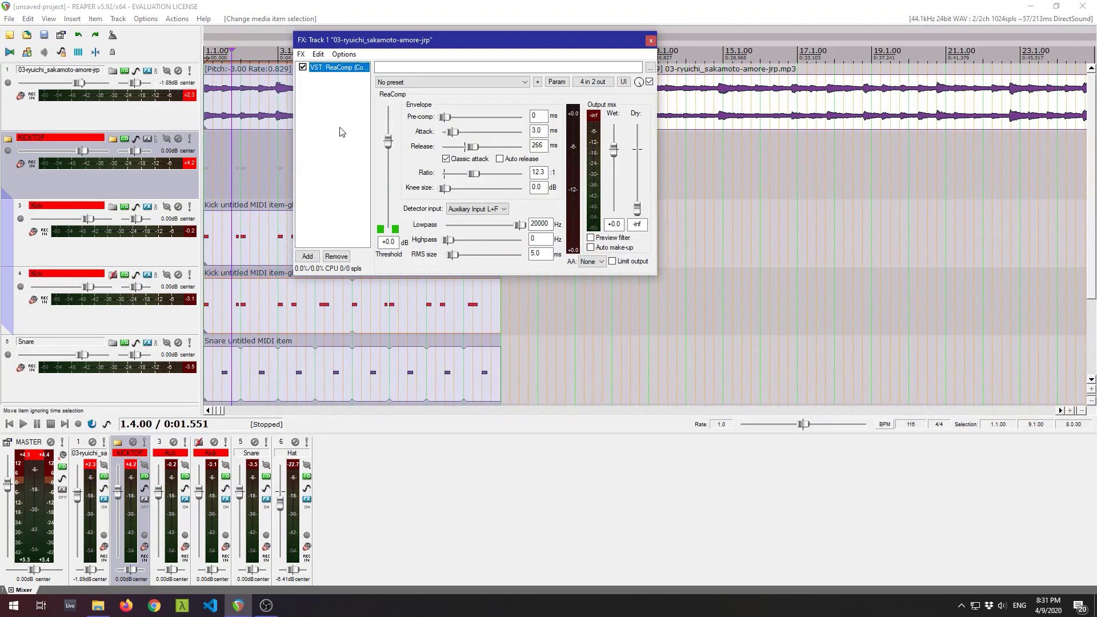
key(space)
drag(388, 140, 387, 171)
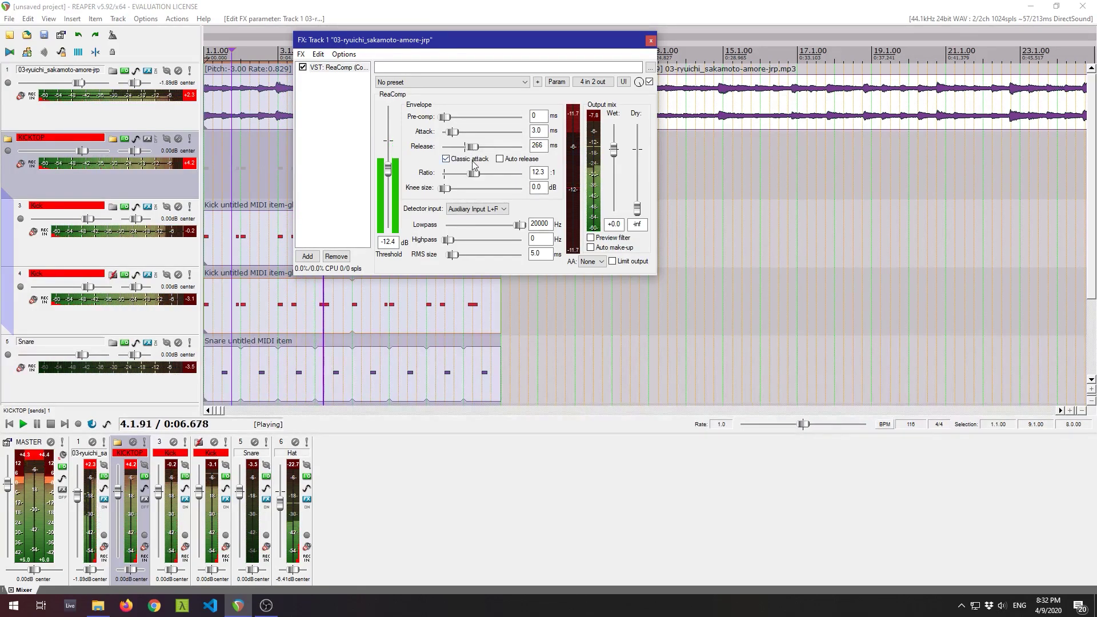
drag(473, 149, 453, 135)
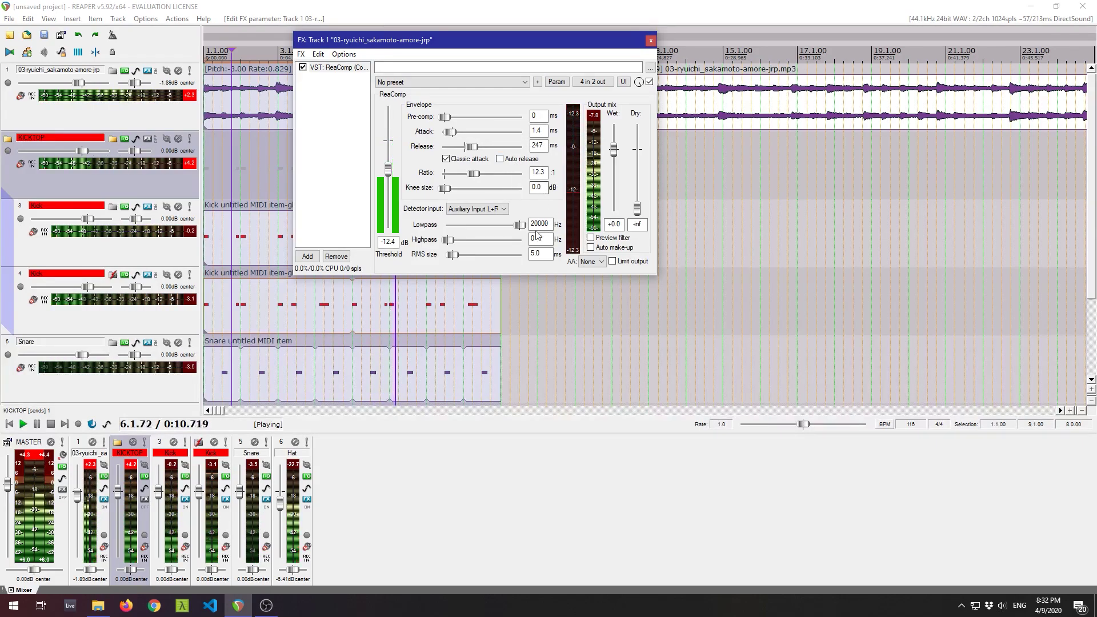
drag(474, 174, 461, 175)
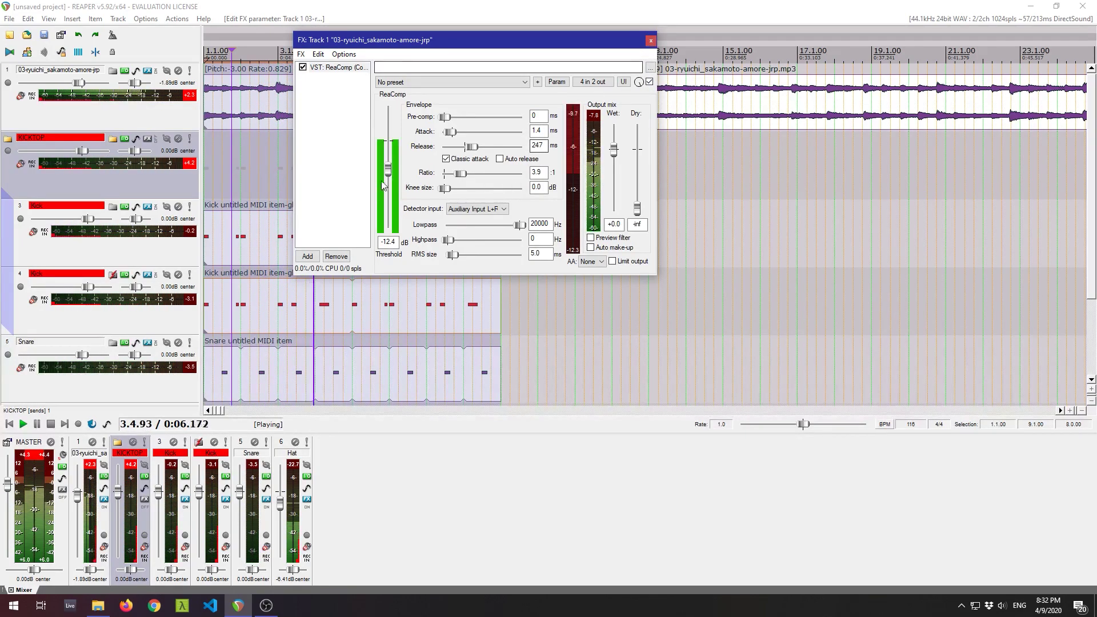
Fine-tune ReaComp by ear to a threshold of -3.8 dB and a release of 227 ms, and close the effect.
drag(383, 185, 423, 167)
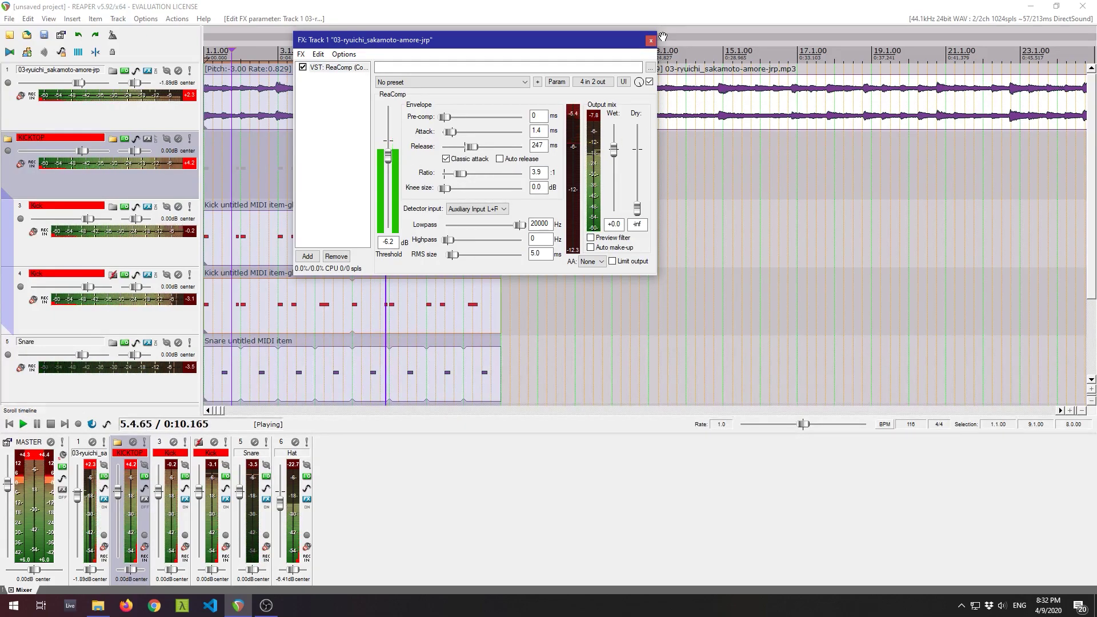
drag(391, 162, 389, 192)
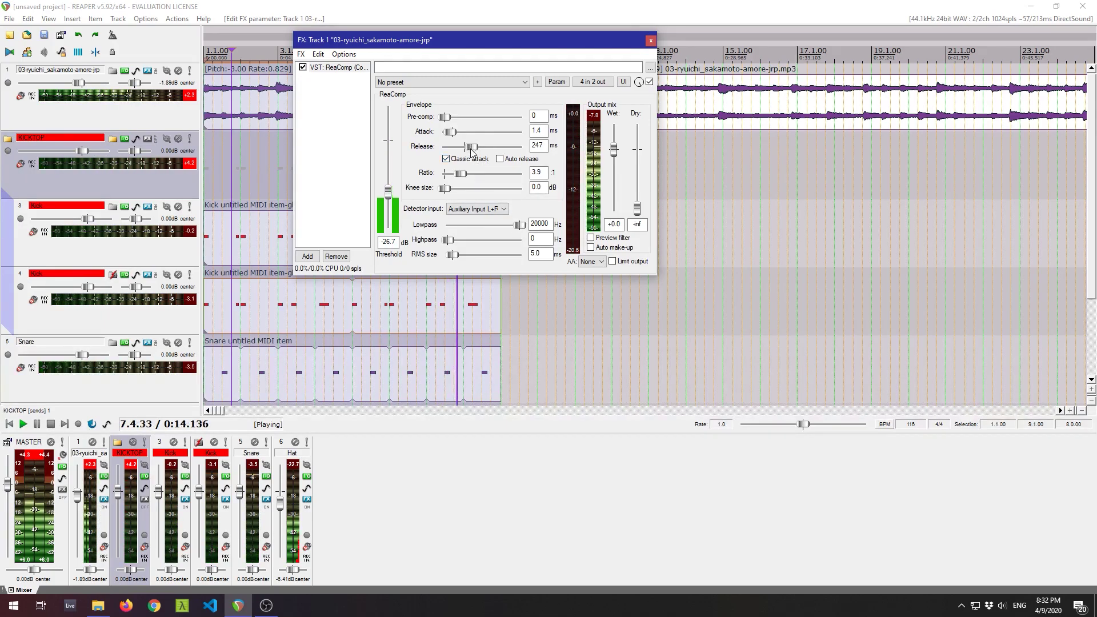
mouse_move(472, 147)
mouse_down()
mouse_move(509, 147)
mouse_move(477, 146)
mouse_up()
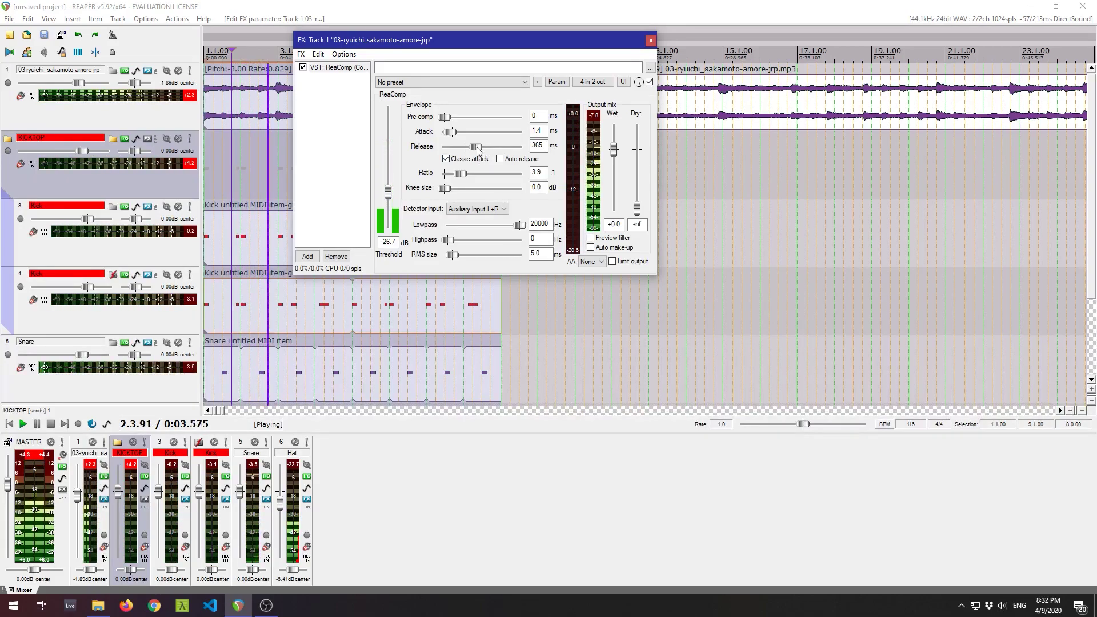
drag(388, 191, 398, 152)
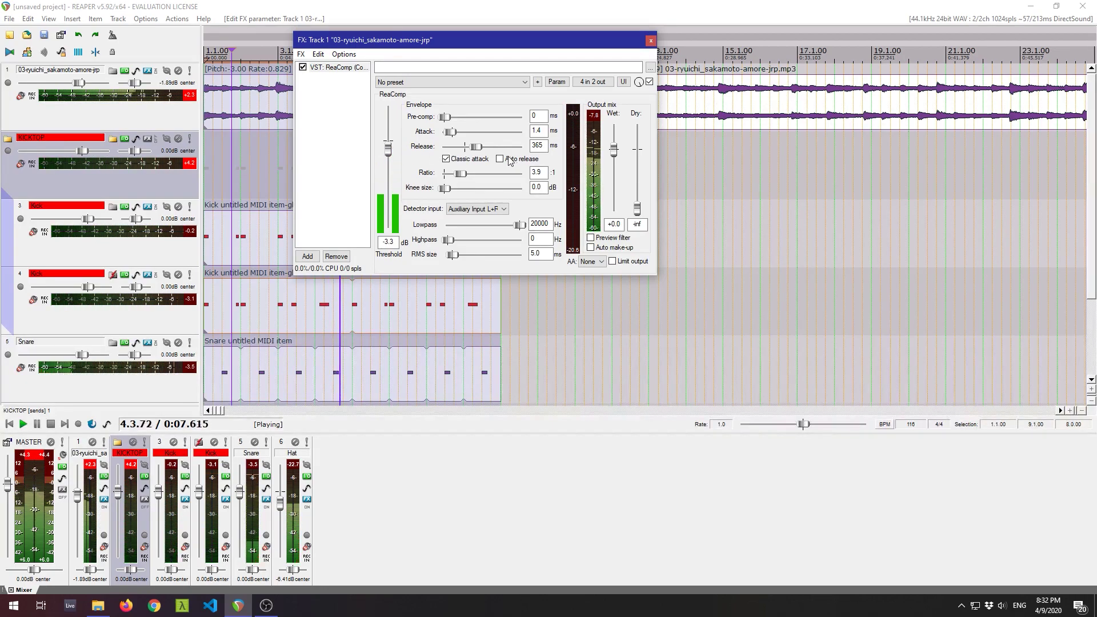
drag(477, 147, 473, 149)
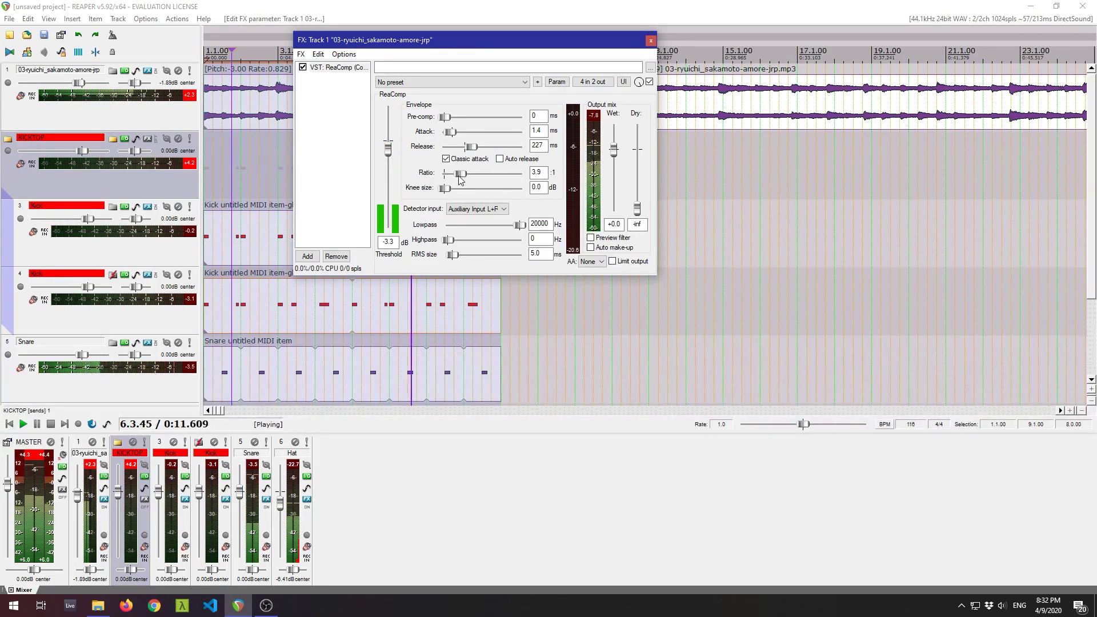
drag(396, 156, 396, 161)
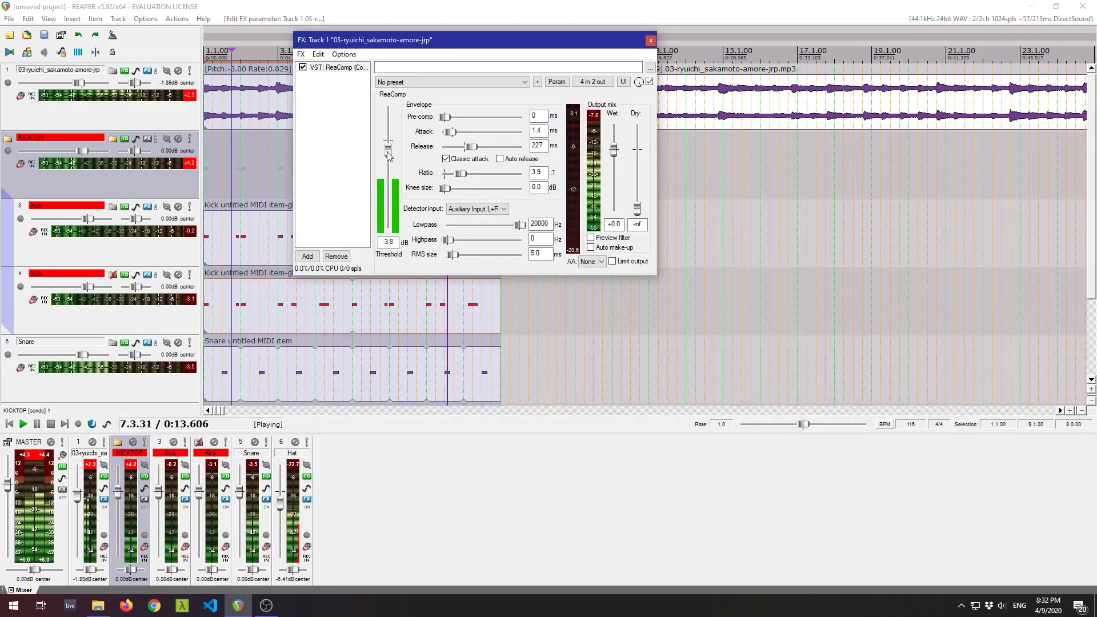
click(650, 41)
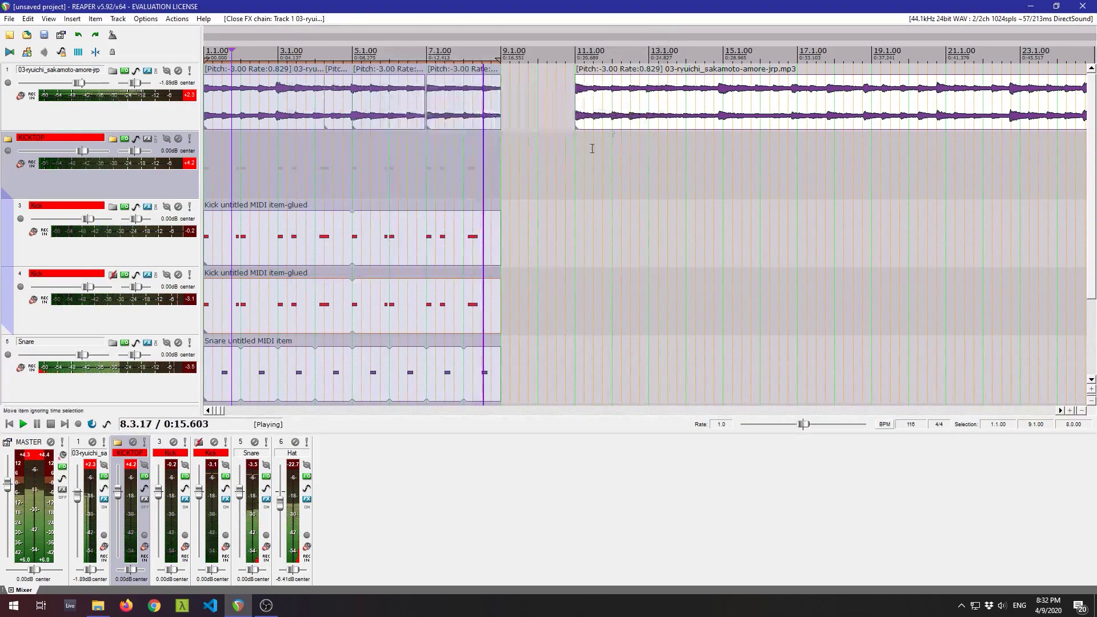
key(space)
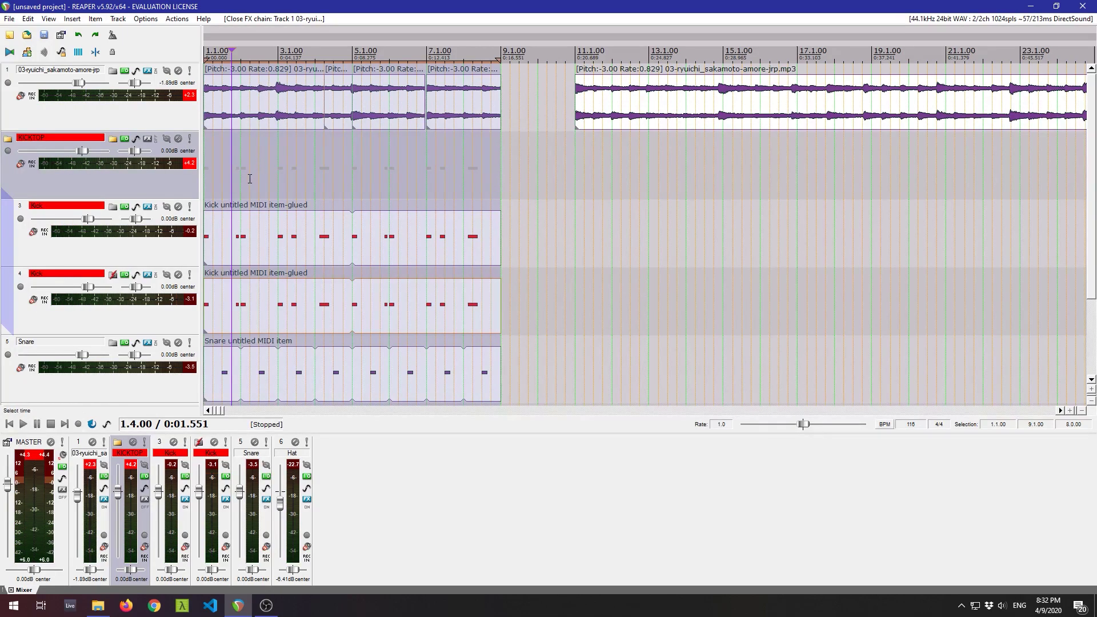
Balance the drums against playback by setting the KICKTOP volume to -3.73 dB and the Snare volume to +1.45 dB.
scroll(191, 183, down, 3)
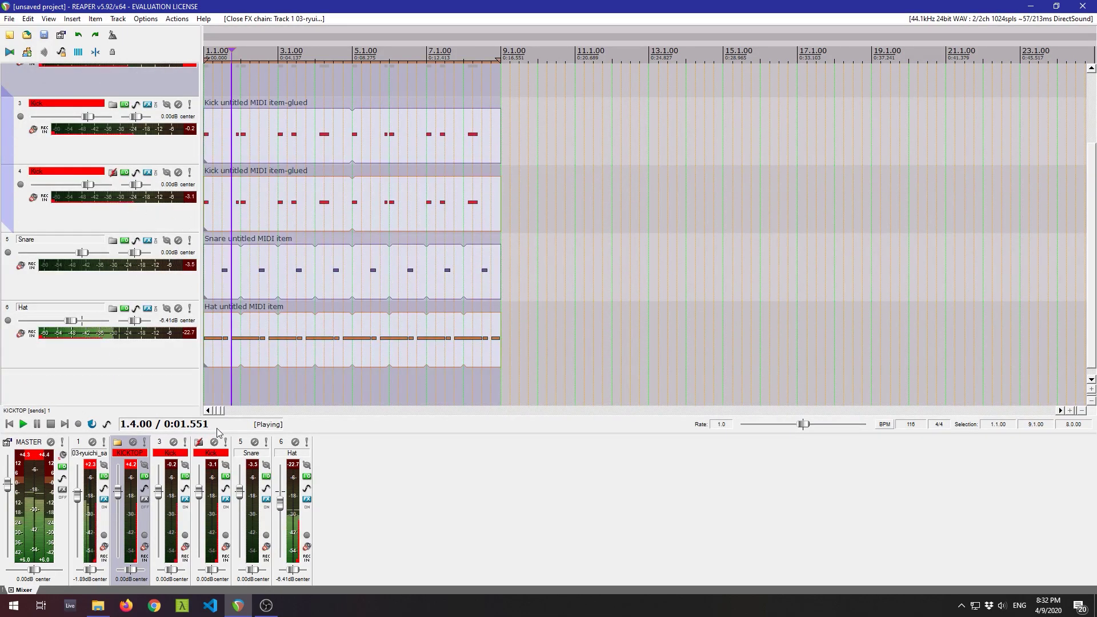
key(space)
key(space)
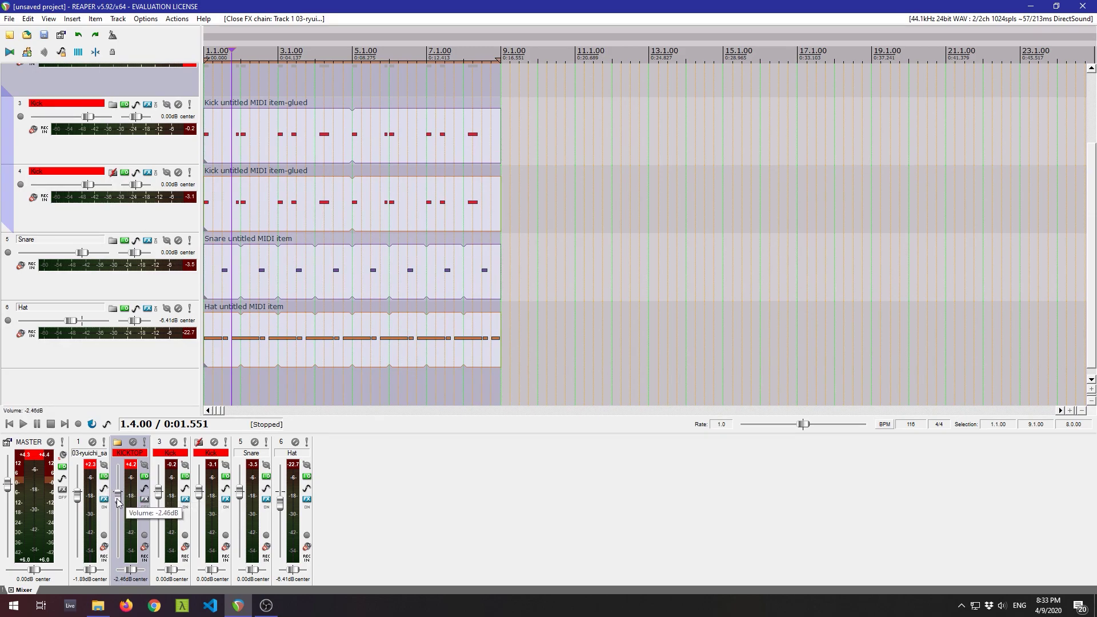
key(space)
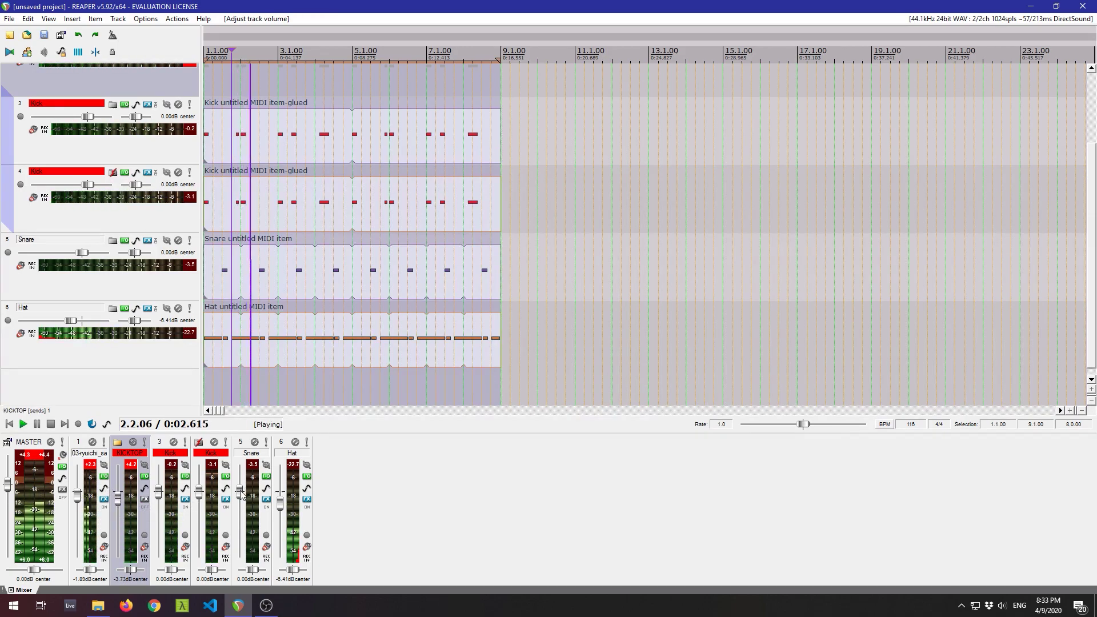
drag(241, 496, 240, 493)
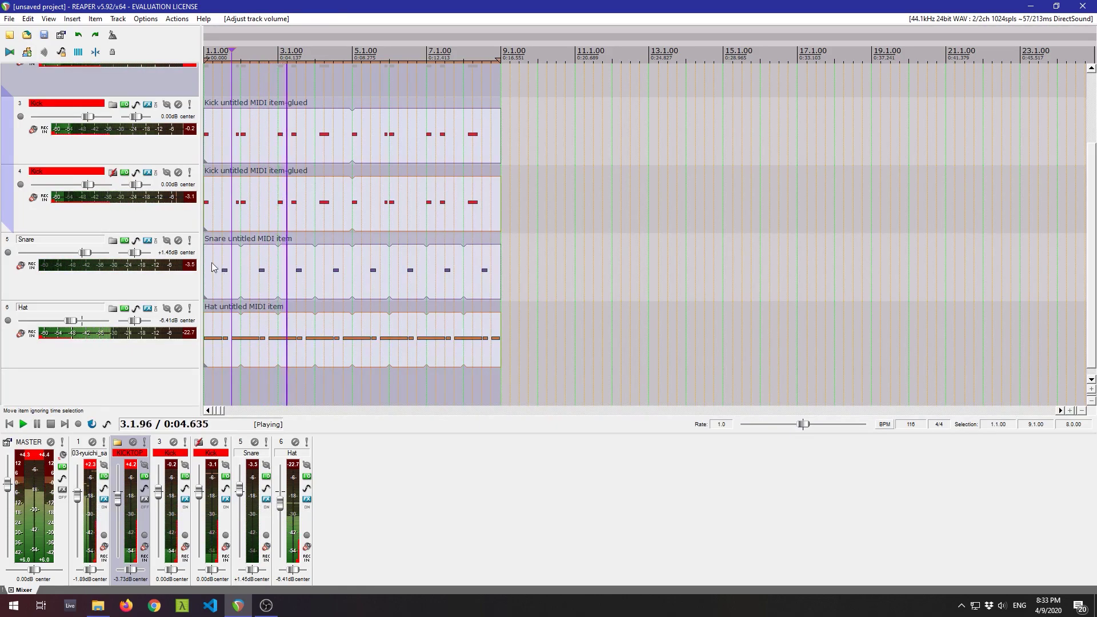
key(space)
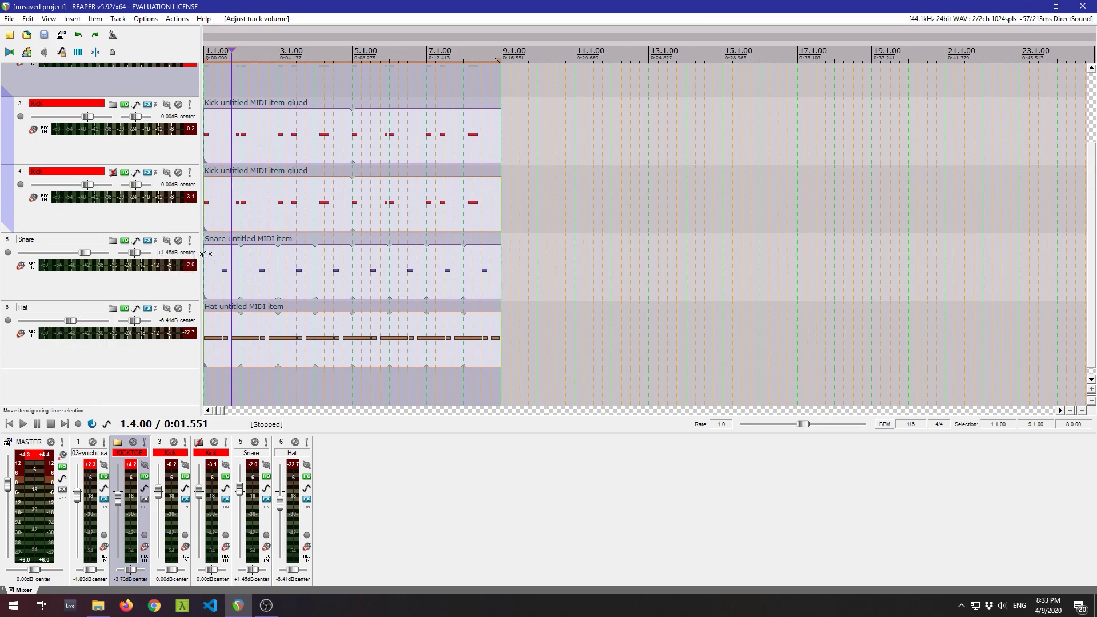
Insert a new track and move it between the sample track and the KICKTOP folder.
click(140, 384)
scroll(143, 381, up, 3)
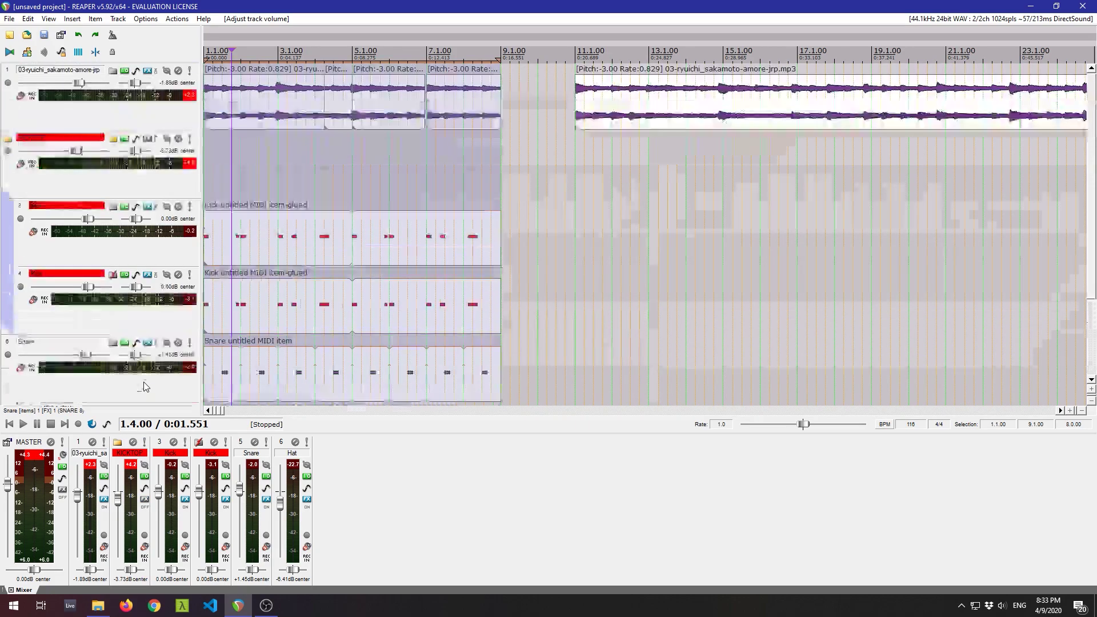
scroll(153, 342, down, 3)
click(156, 354)
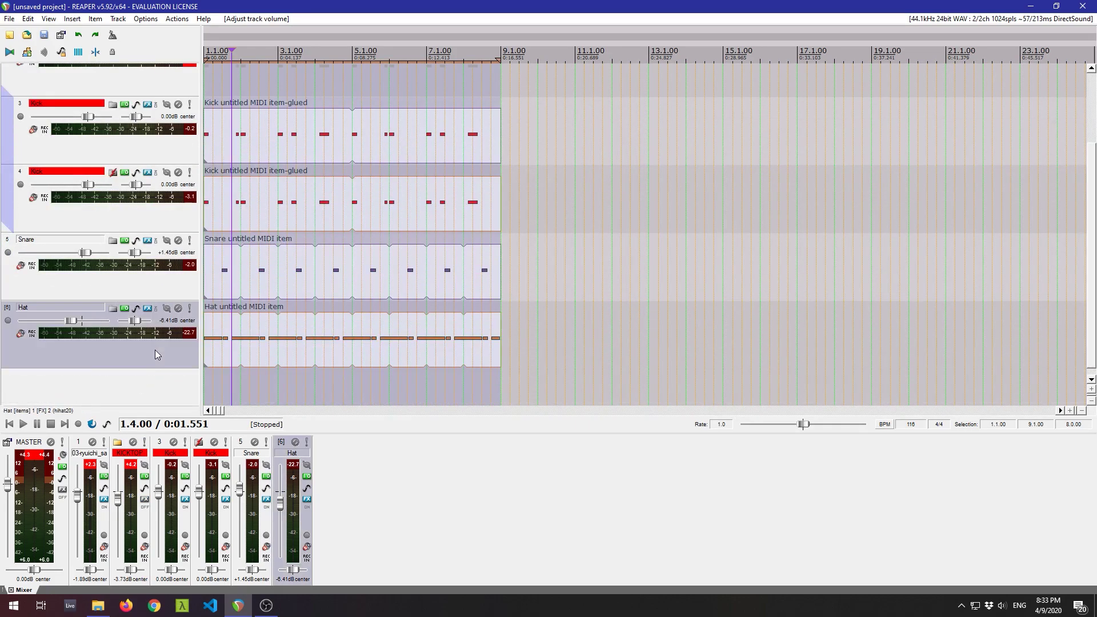
right_click(119, 385)
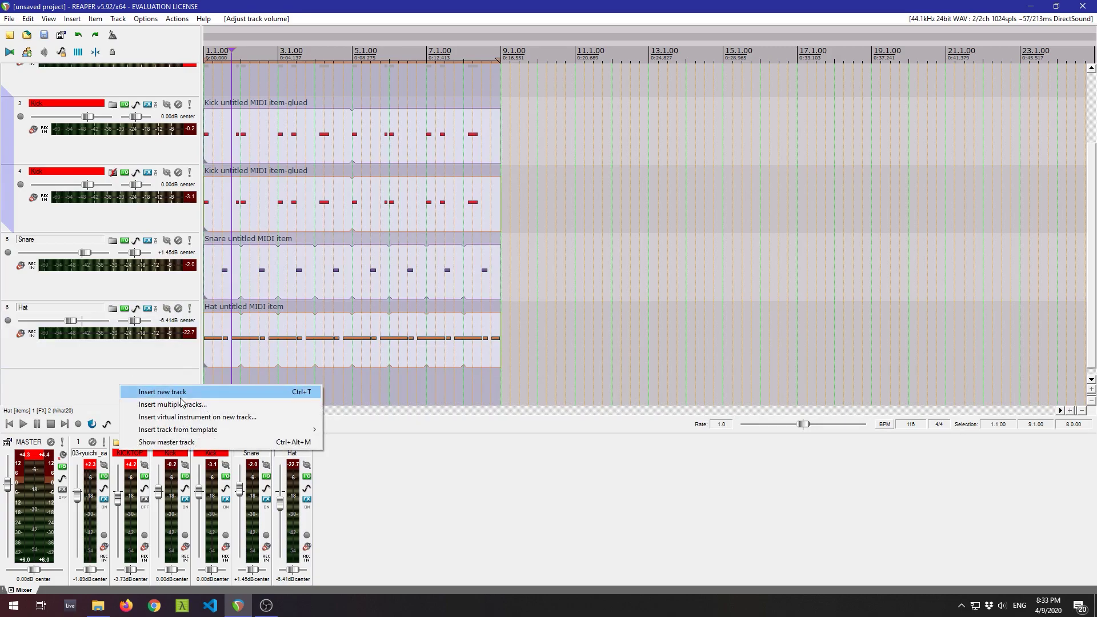
click(163, 392)
scroll(137, 150, up, 3)
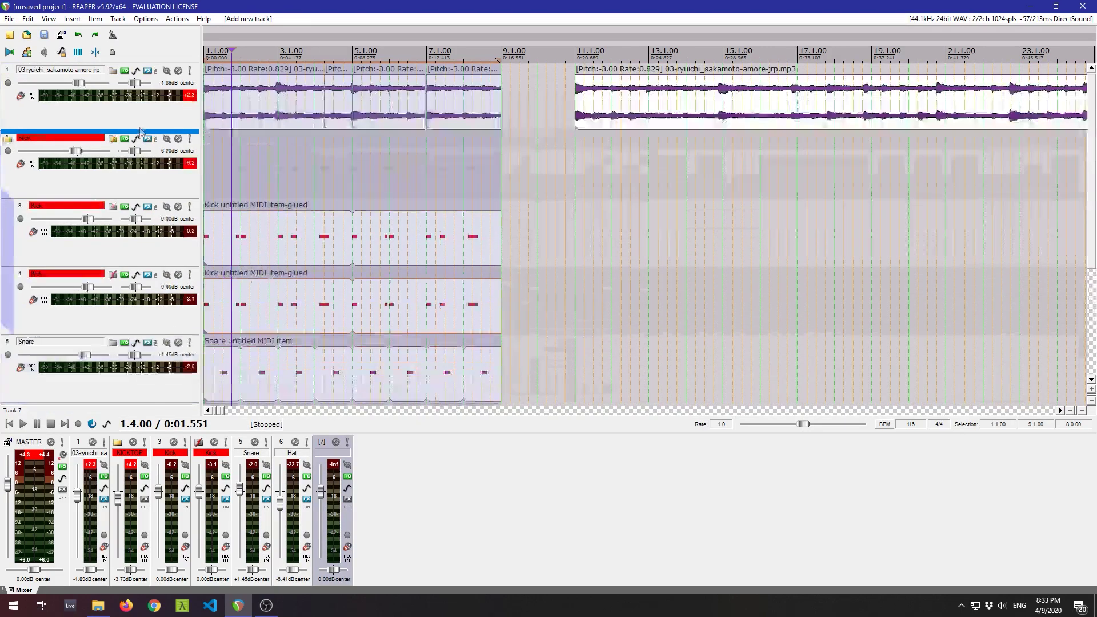
drag(117, 143, 117, 144)
Nest the KICKTOP folder under the new unnamed track, making that track a parent folder.
scroll(171, 217, down, 4)
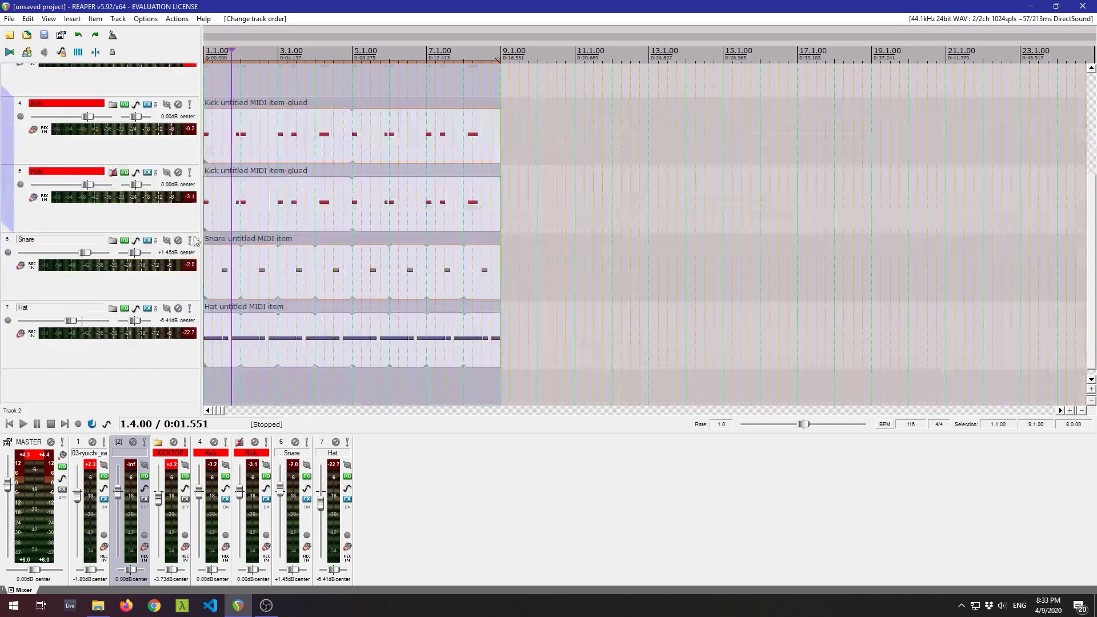
scroll(99, 313, up, 3)
drag(48, 247, 103, 198)
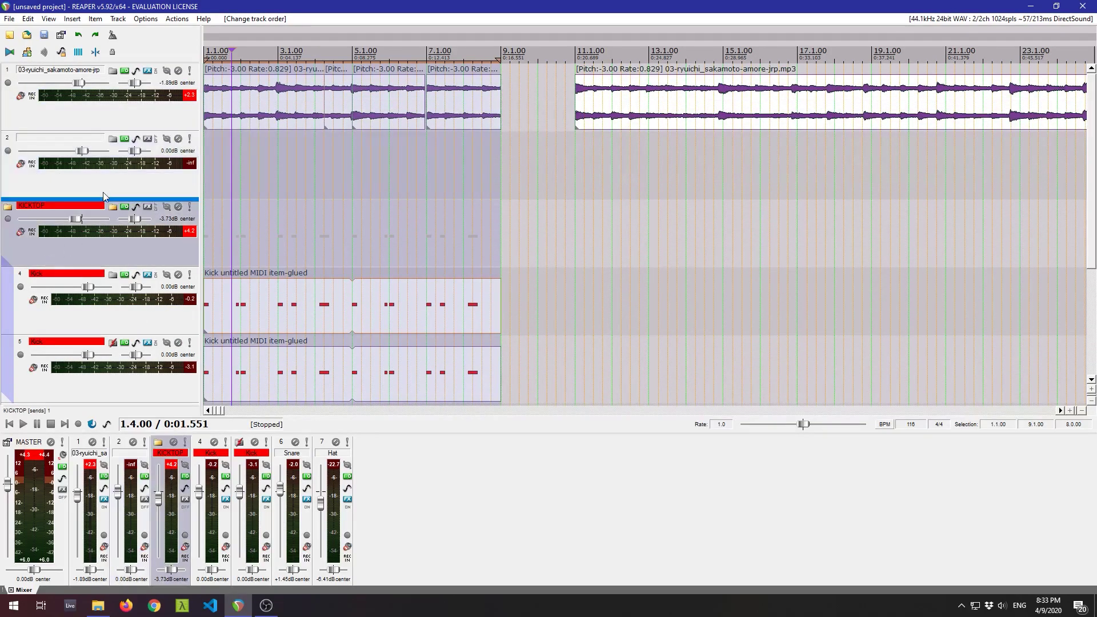
drag(198, 167, 197, 167)
Move the Snare and Hat tracks into the new folder above KICKTOP and name the folder track Drums.
scroll(115, 286, down, 5)
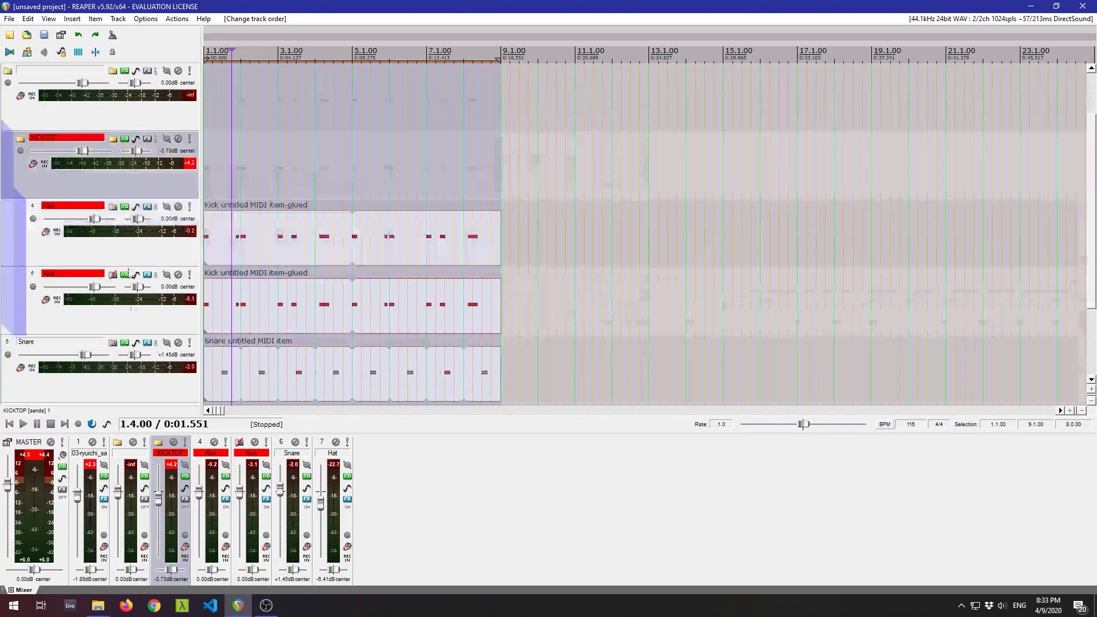
drag(84, 286, 118, 160)
scroll(114, 254, down, 1)
scroll(92, 231, up, 1)
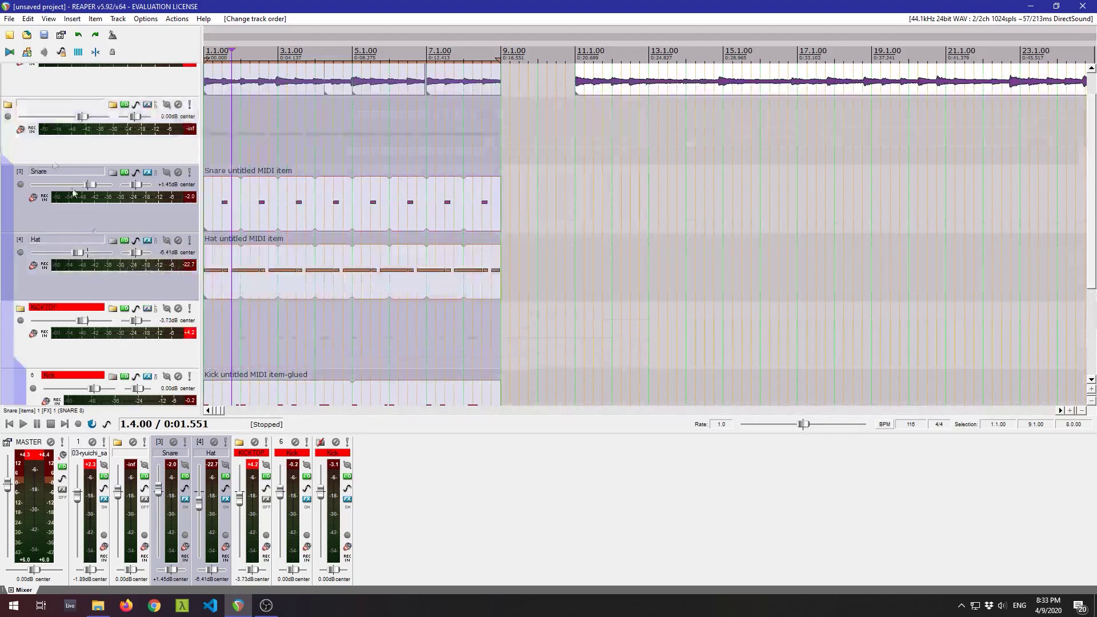
click(58, 107)
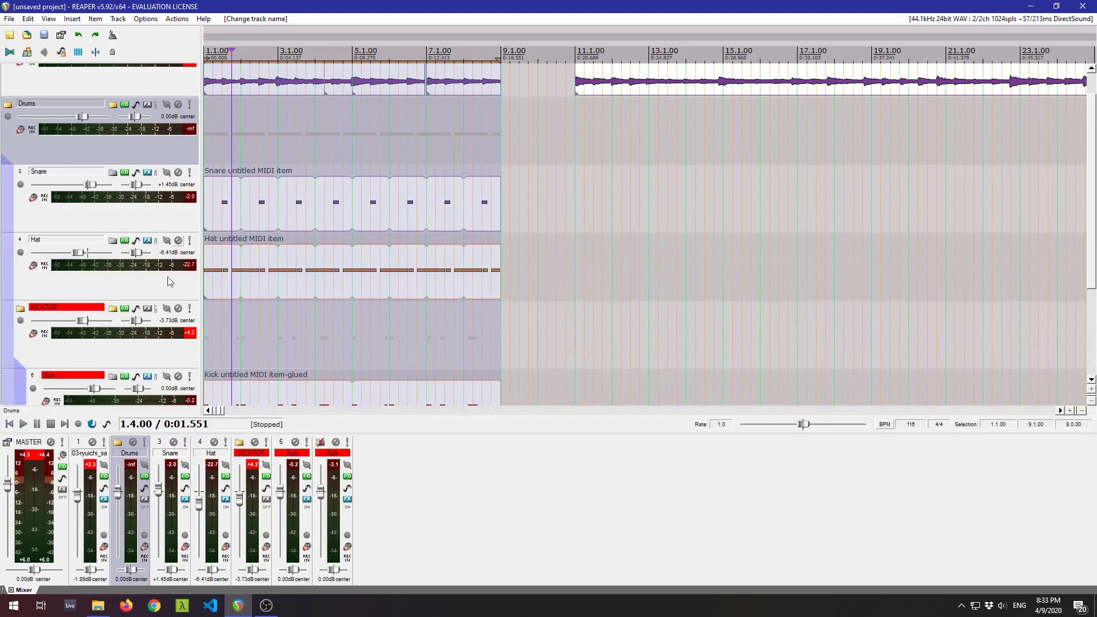
Add ReaComp to the Drums folder track and lower its threshold to -3.7 dB during playback.
click(148, 105)
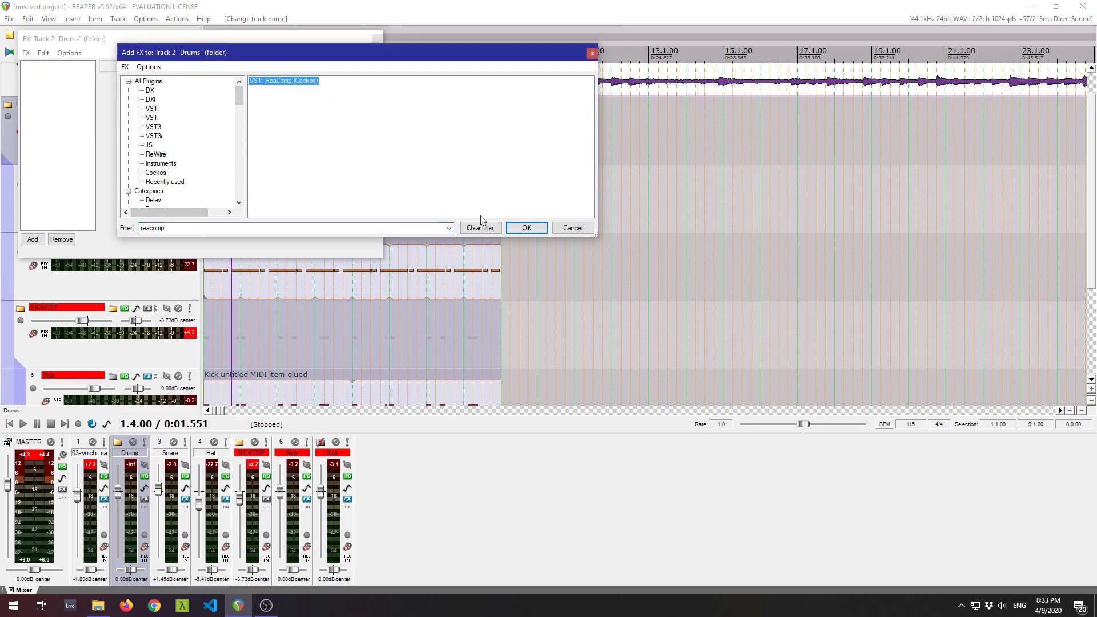
click(527, 231)
key(space)
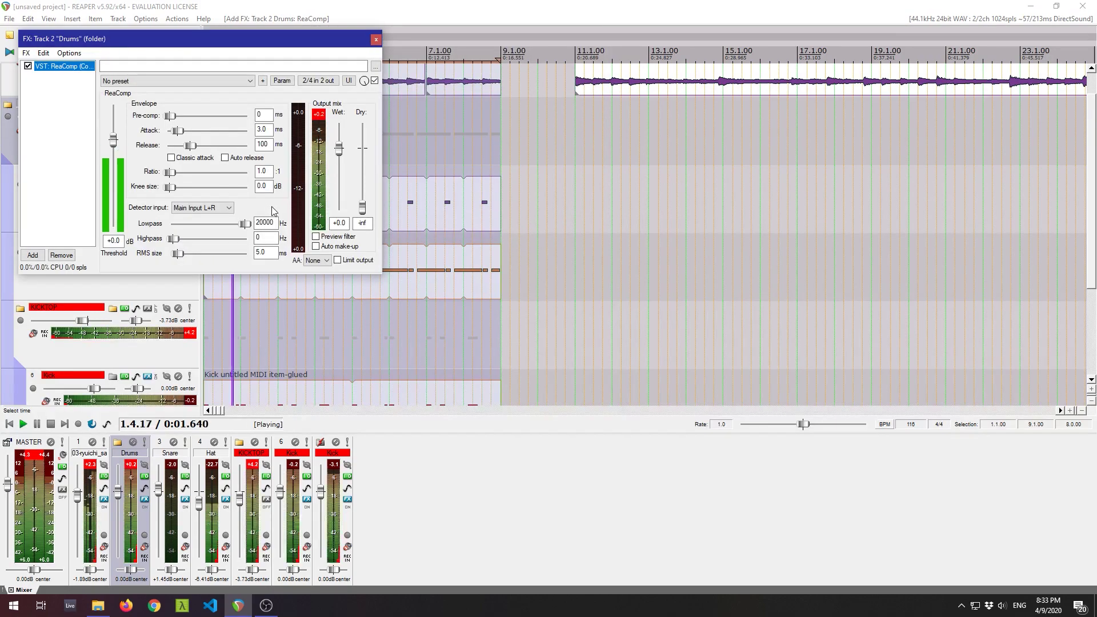
drag(113, 140, 113, 148)
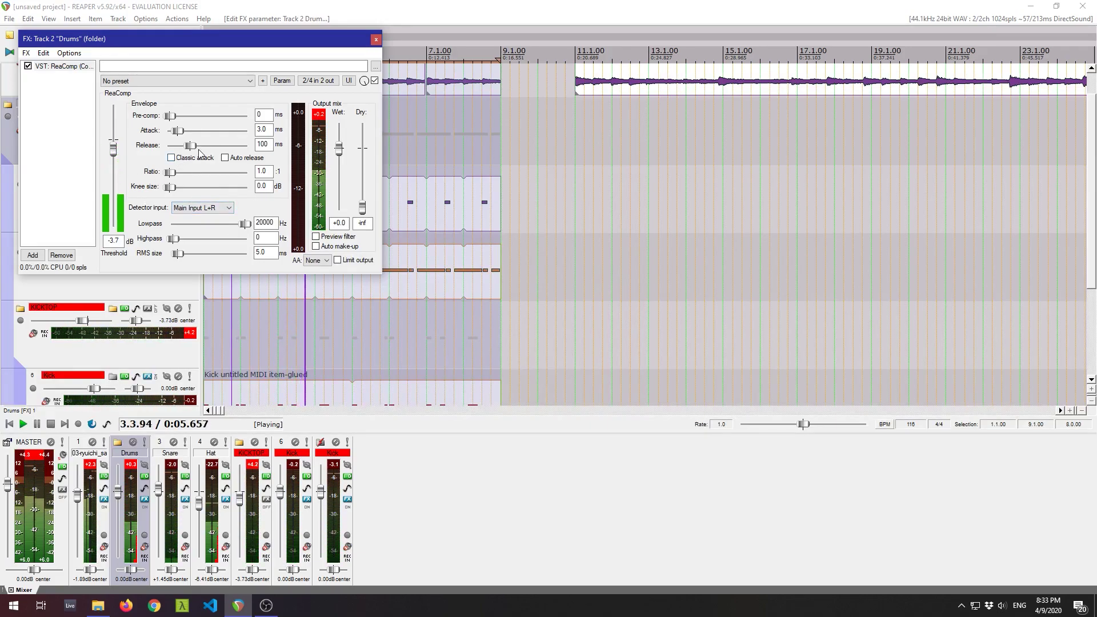
Audition the HardRock kick and Sustain Guitar Solo presets, load NY Drum Buss in the Drums ReaComp, then close the effect and stop playback.
click(200, 81)
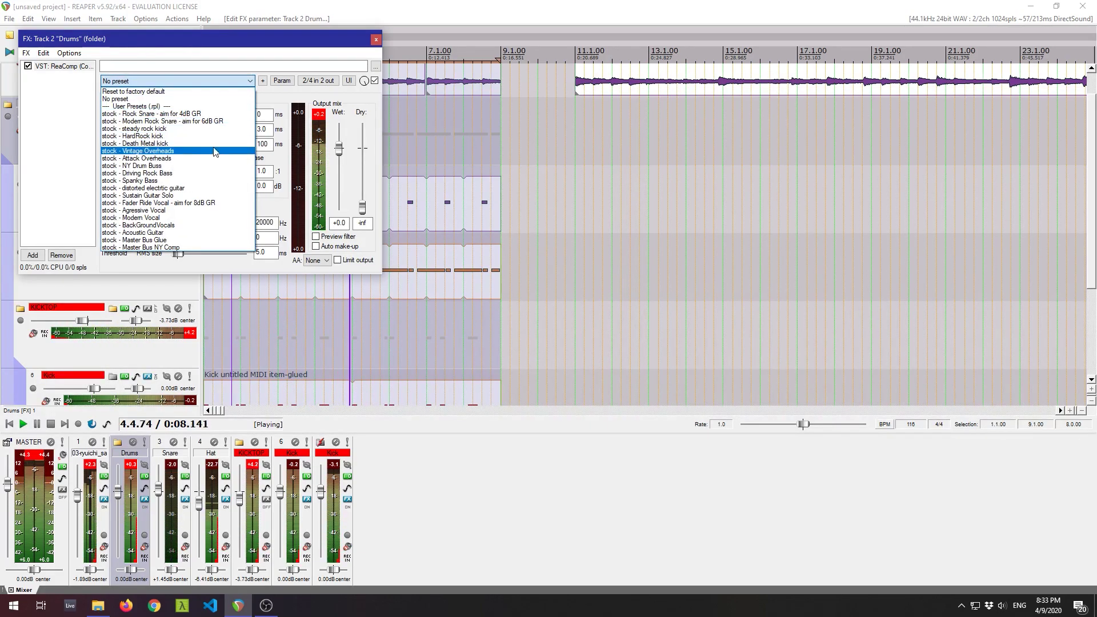
click(180, 136)
click(169, 82)
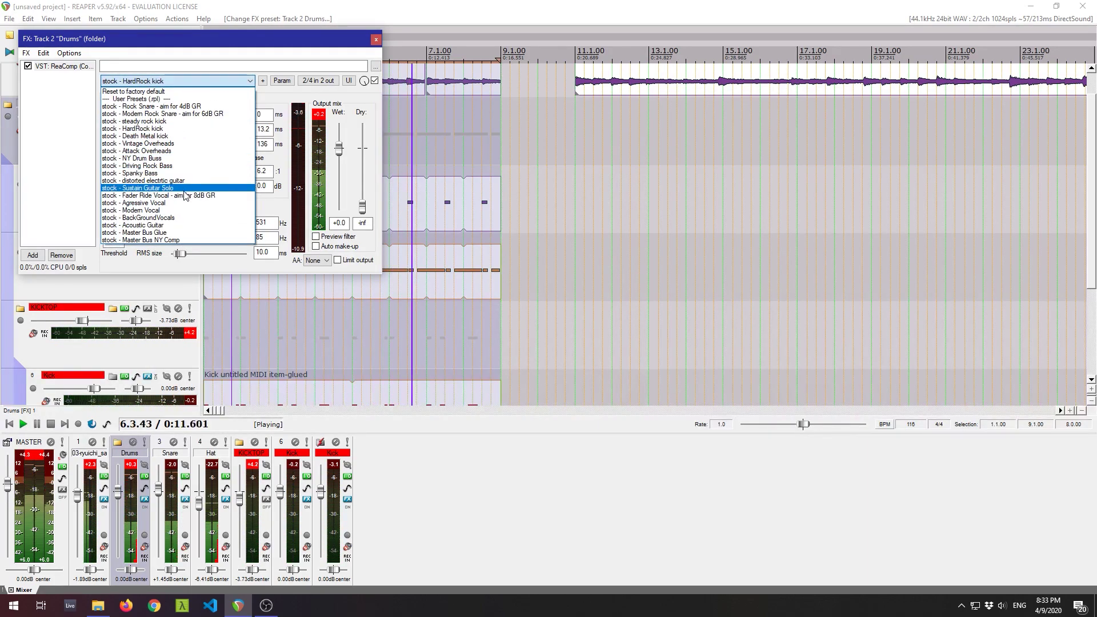
click(184, 189)
click(176, 82)
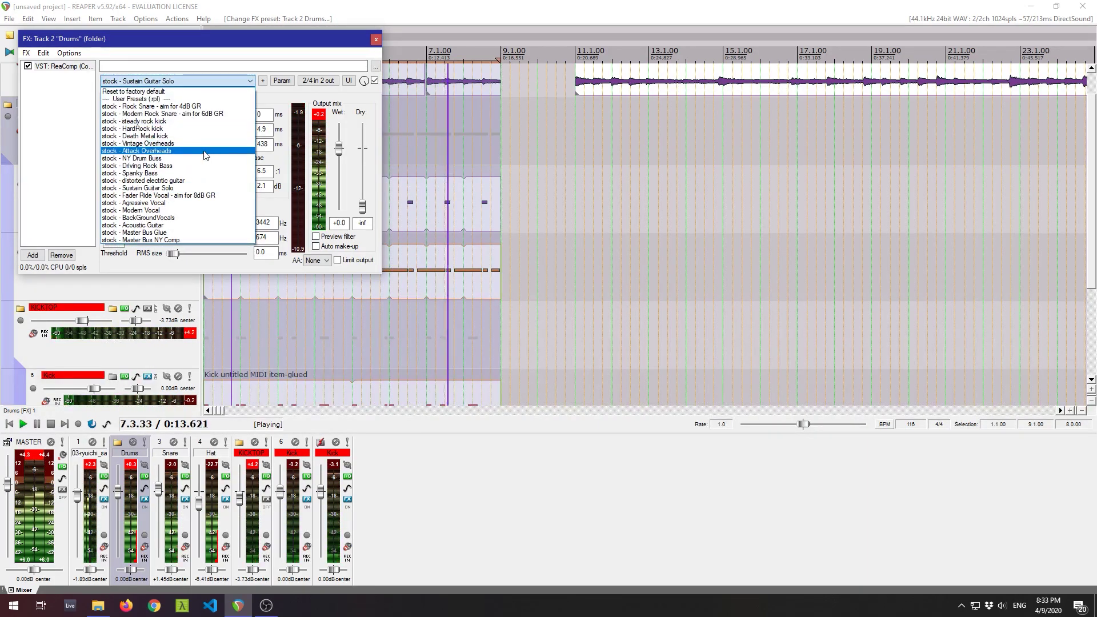
click(193, 160)
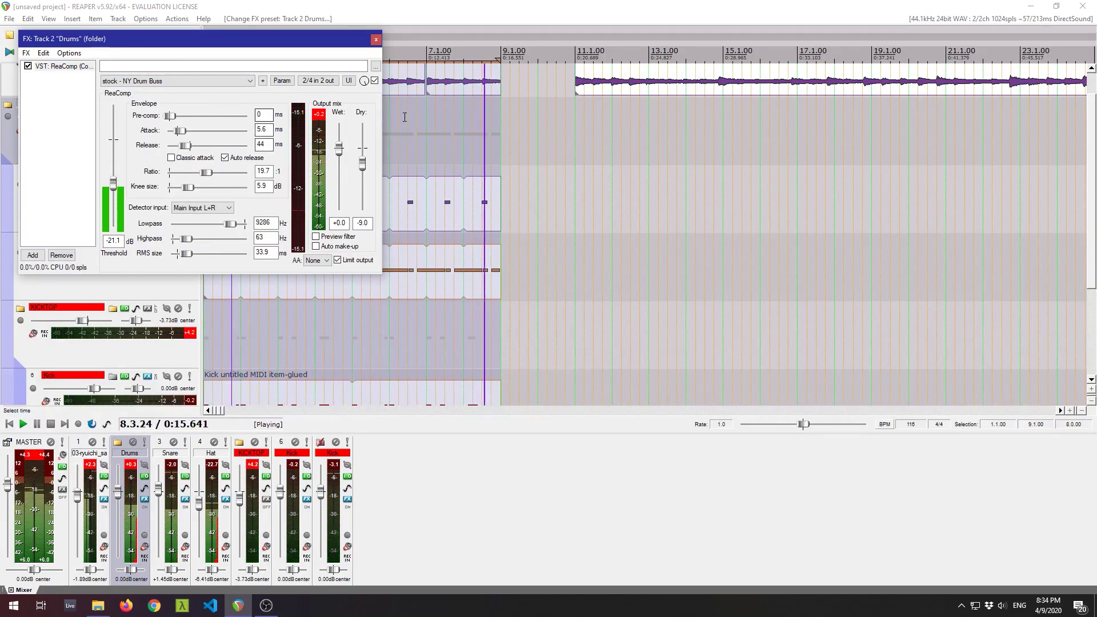
key(space)
key(space)
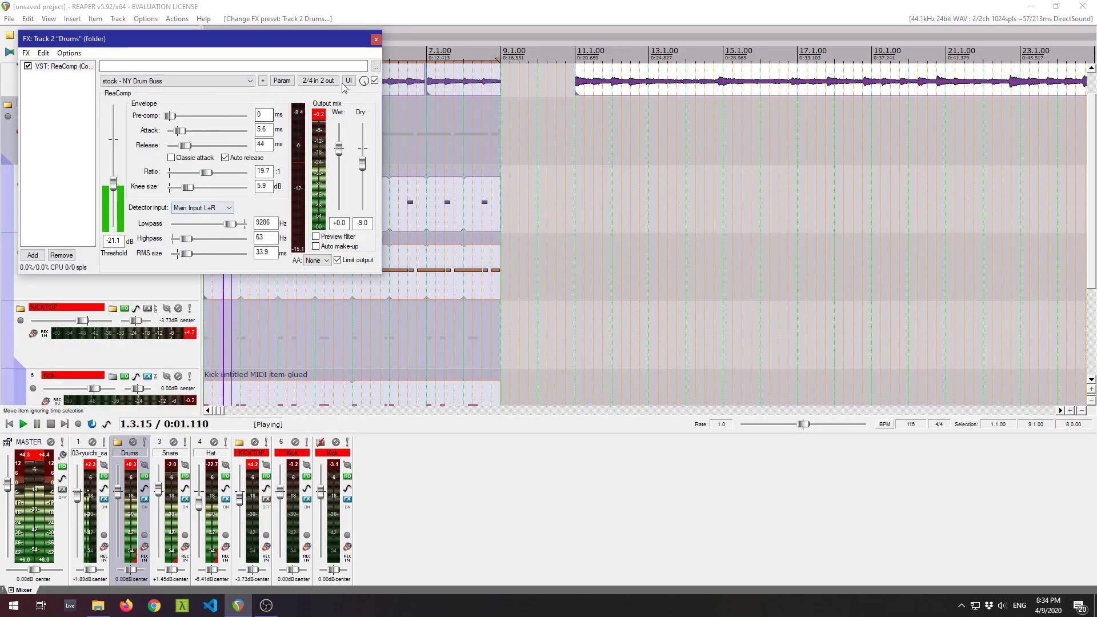
click(376, 39)
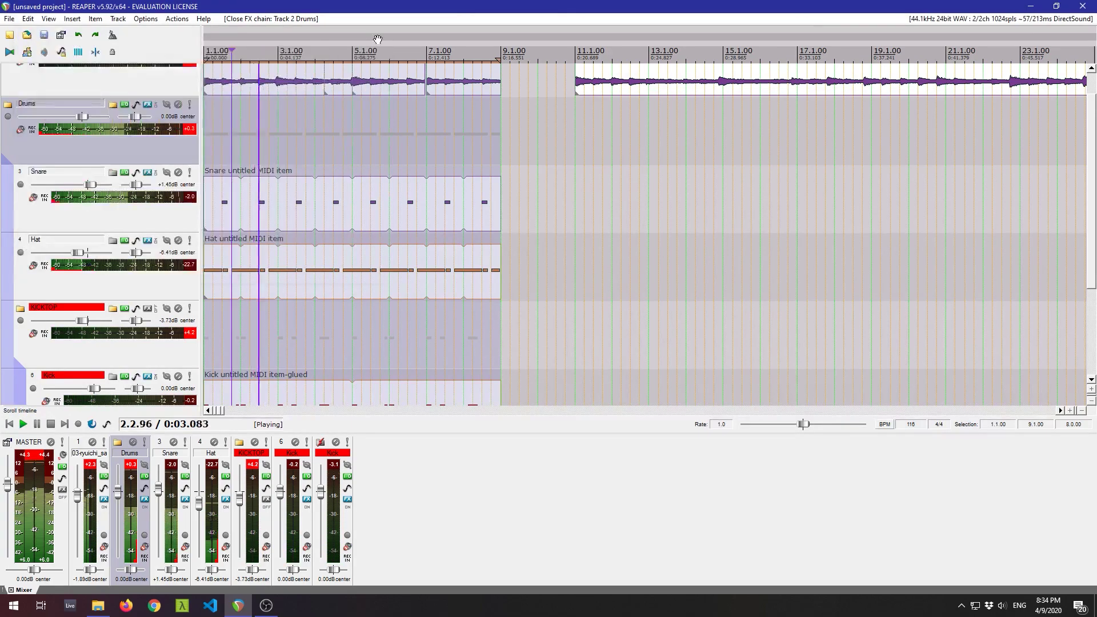
scroll(36, 153, down, 3)
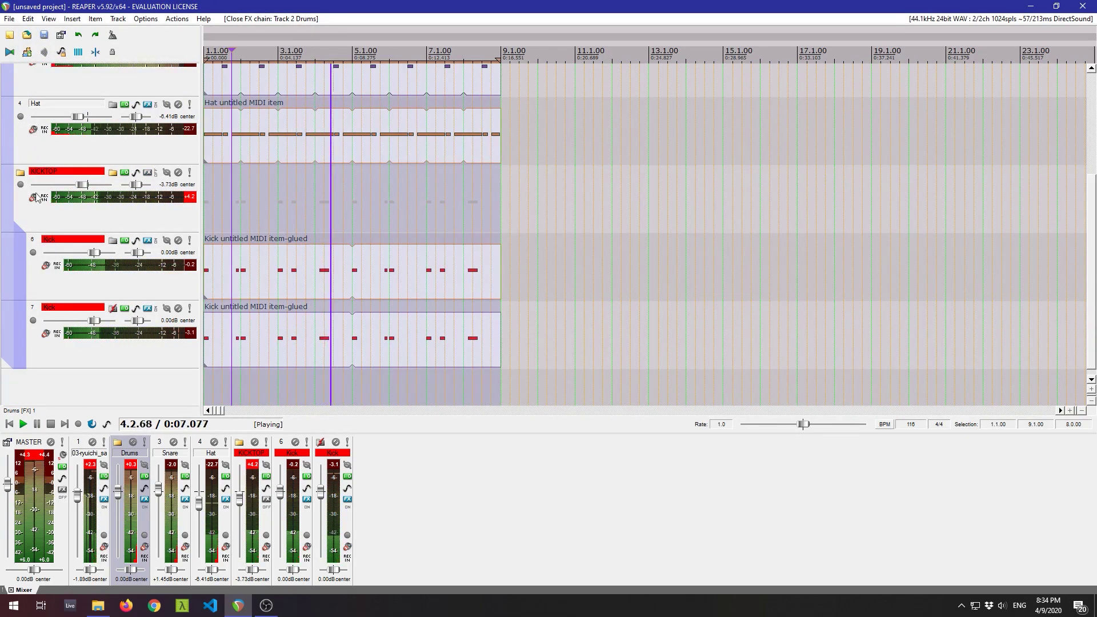
click(51, 424)
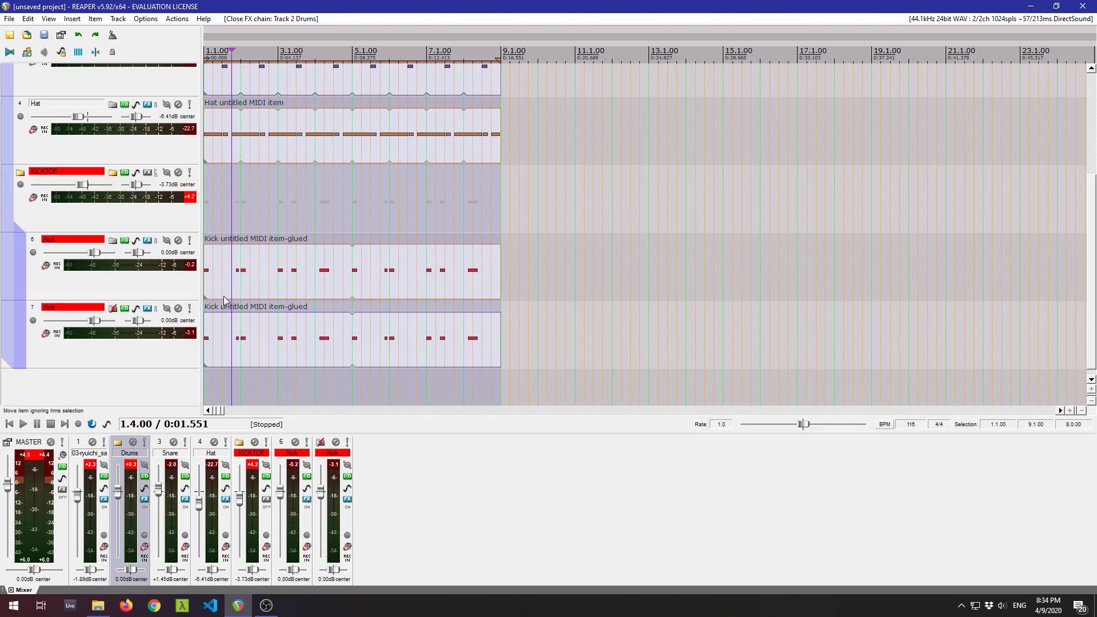
scroll(225, 287, up, 2)
scroll(226, 287, down, 1)
scroll(397, 210, up, 1)
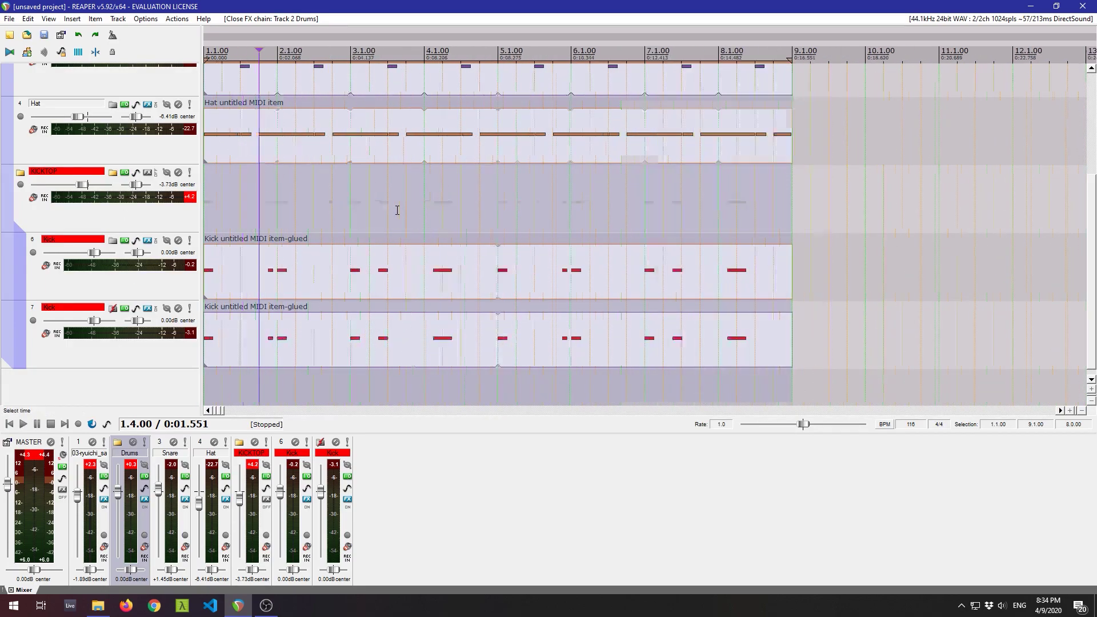
scroll(693, 186, down, 1)
scroll(681, 184, up, 3)
scroll(608, 180, down, 3)
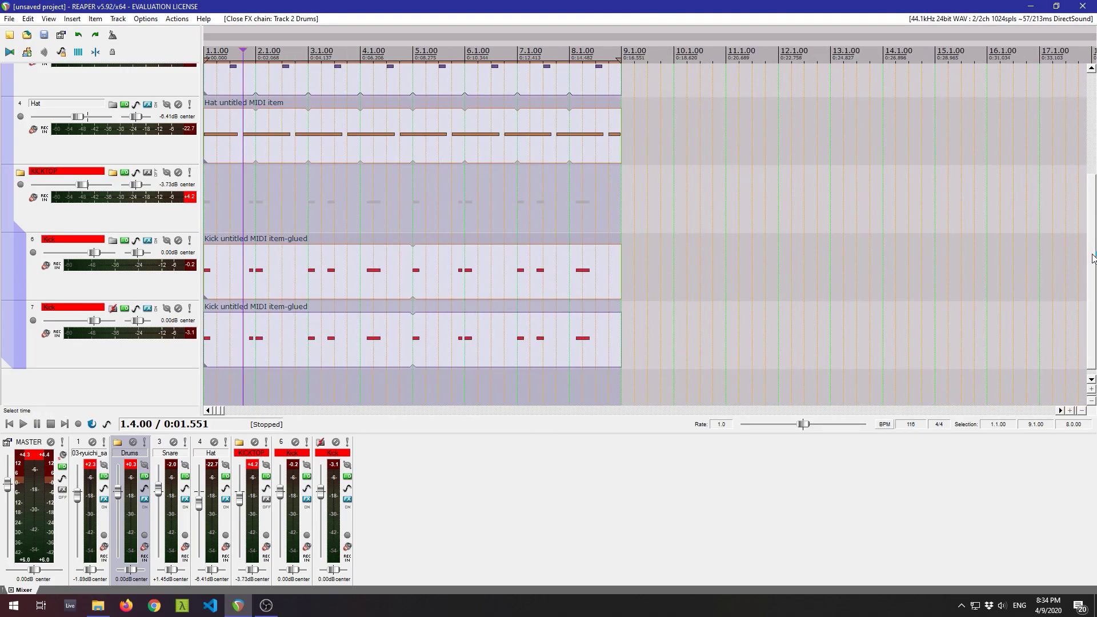
drag(1093, 258, 1092, 127)
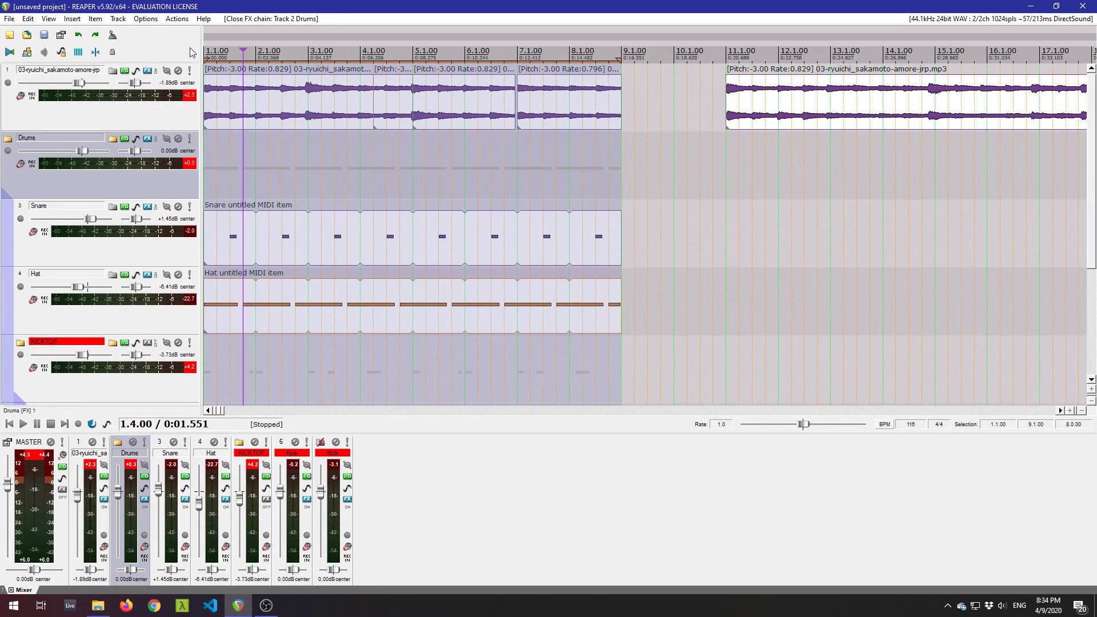
click(174, 124)
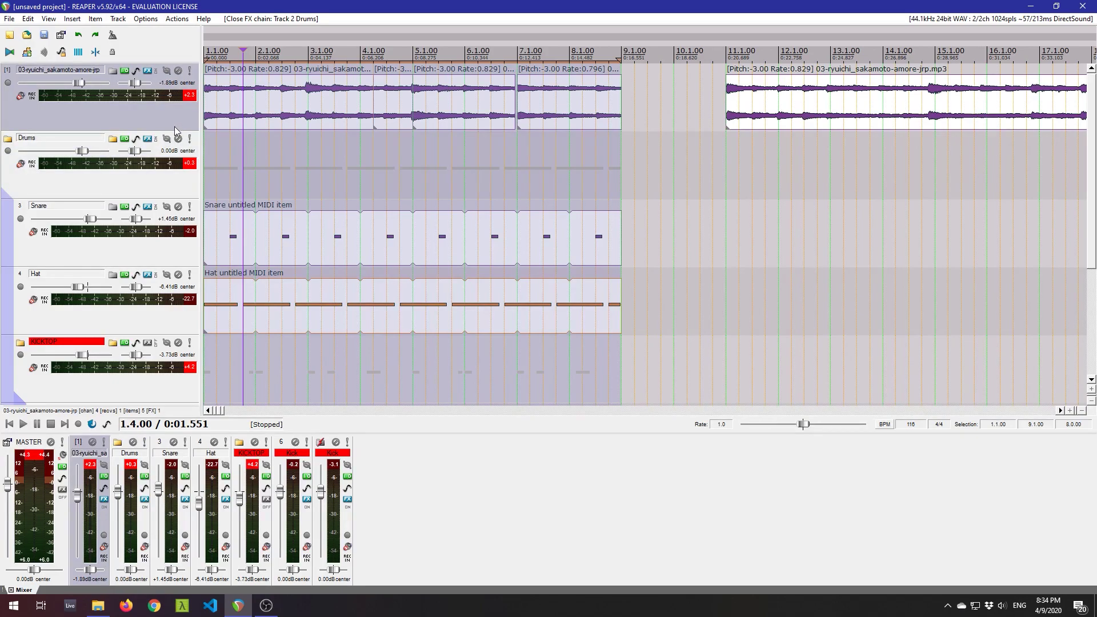
Add the HY-Lofi plugin after ReaComp in the Drums folder track's effects chain.
click(163, 186)
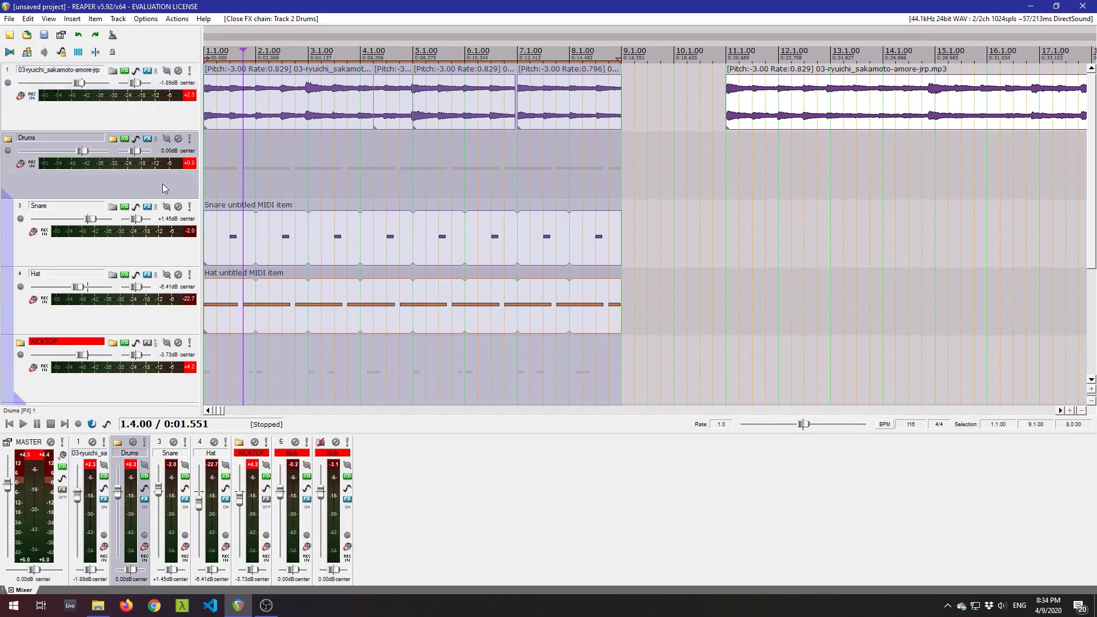
click(147, 141)
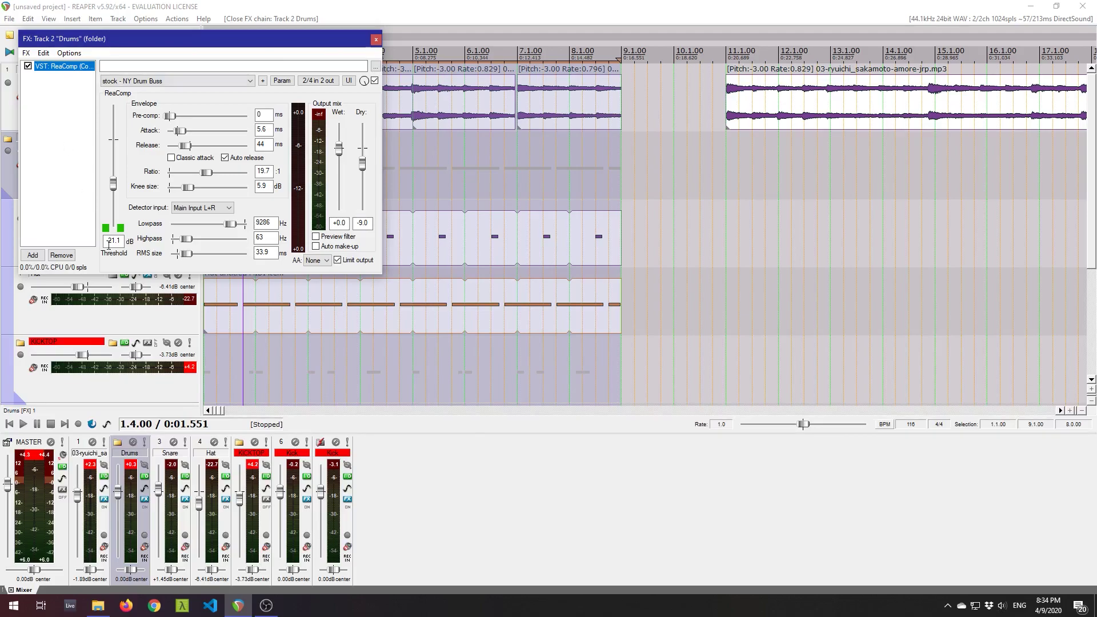
click(39, 258)
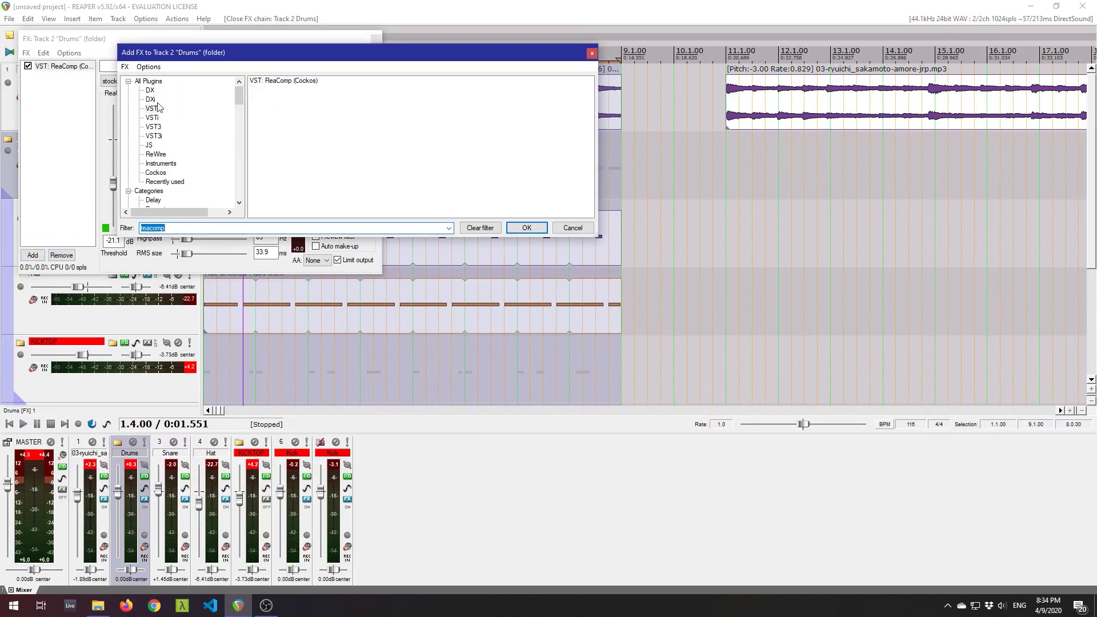
click(486, 228)
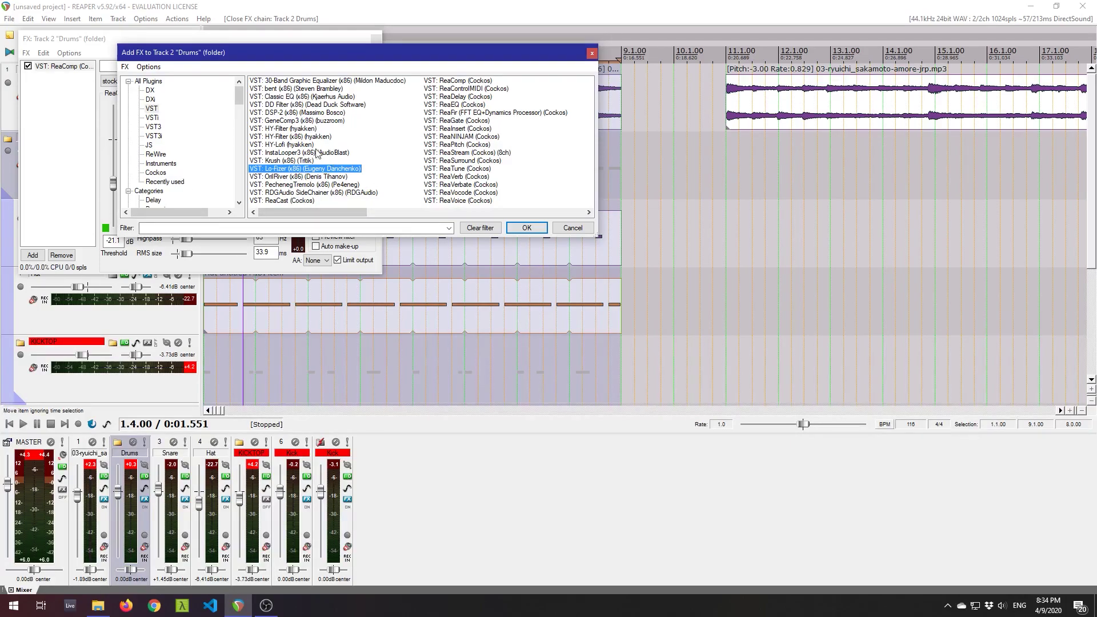
click(527, 228)
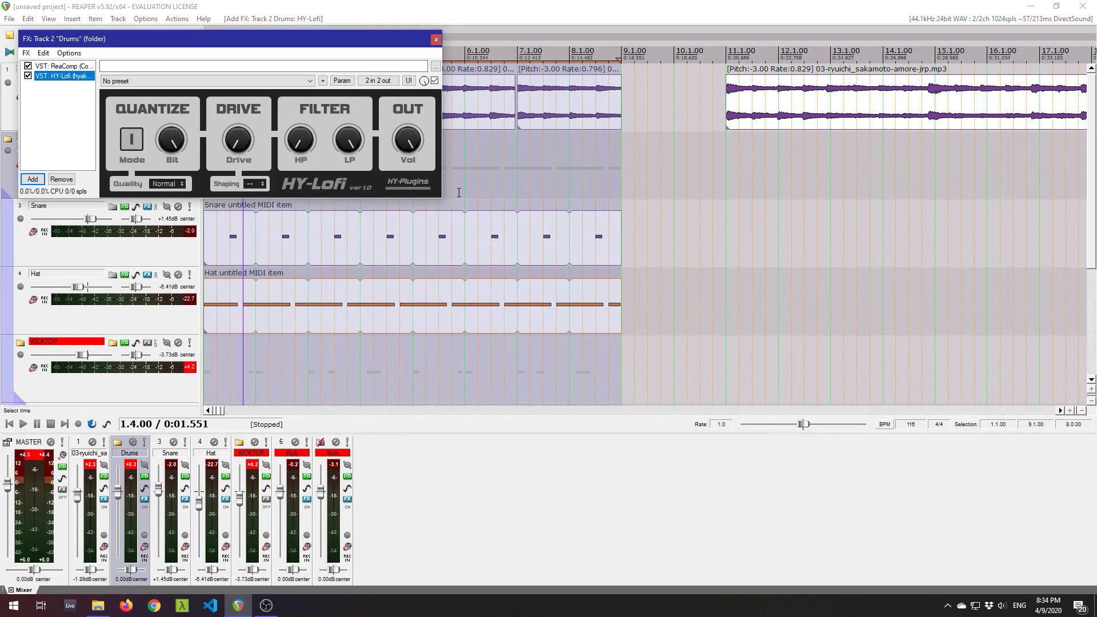
Move the effects window clear of the track controls and, during playback, switch HY-Lofi's quantize mode to 2 and test its Bit amount.
key(space)
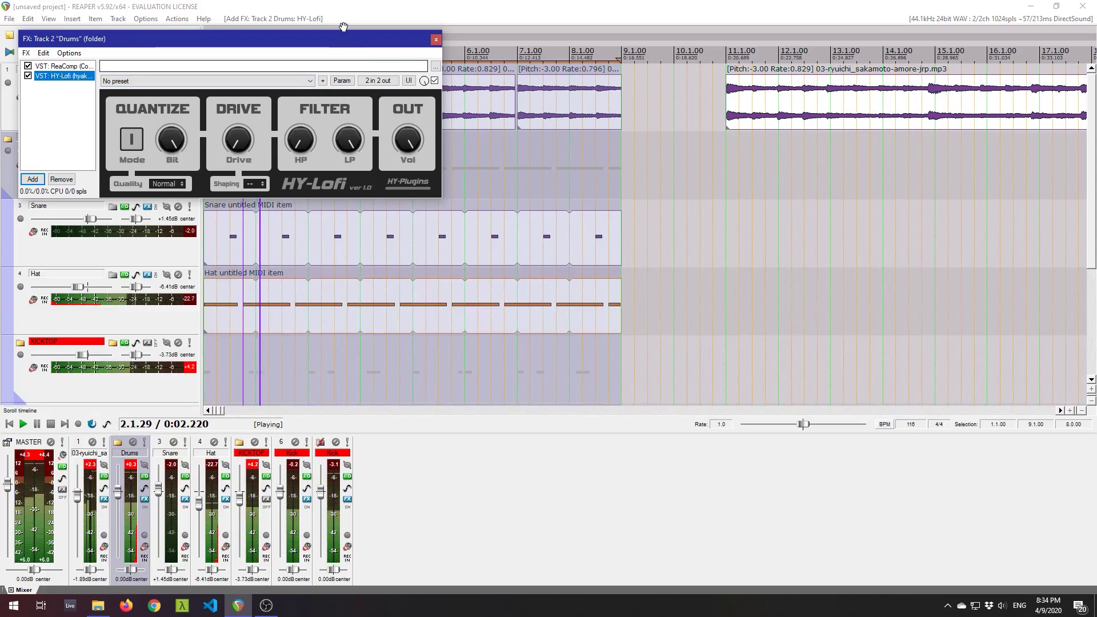
drag(318, 40, 567, 148)
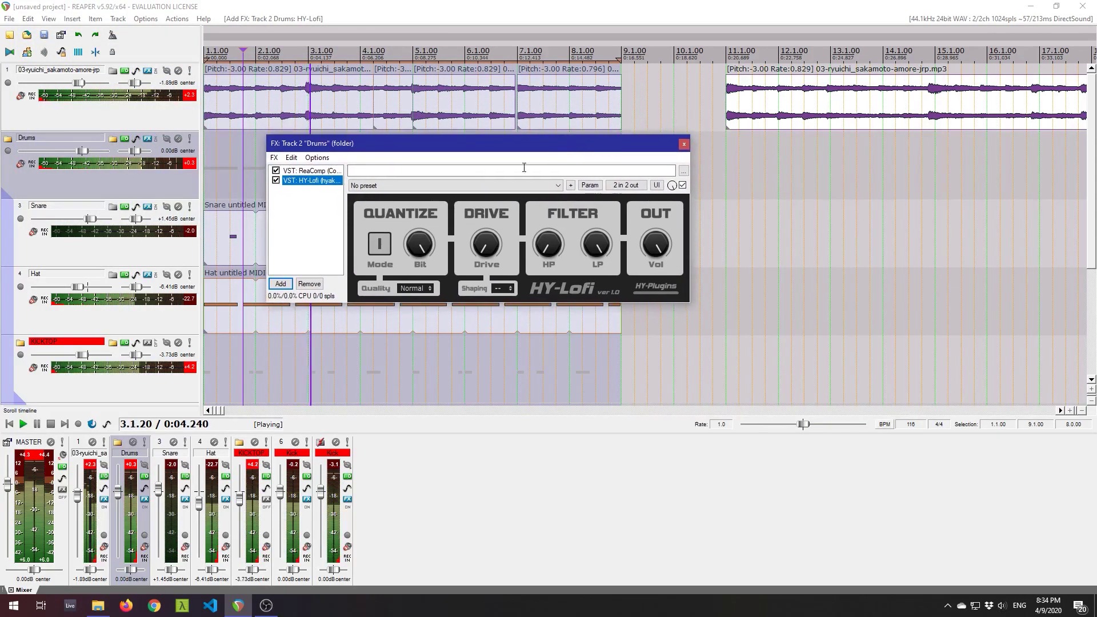
key(space)
key(space)
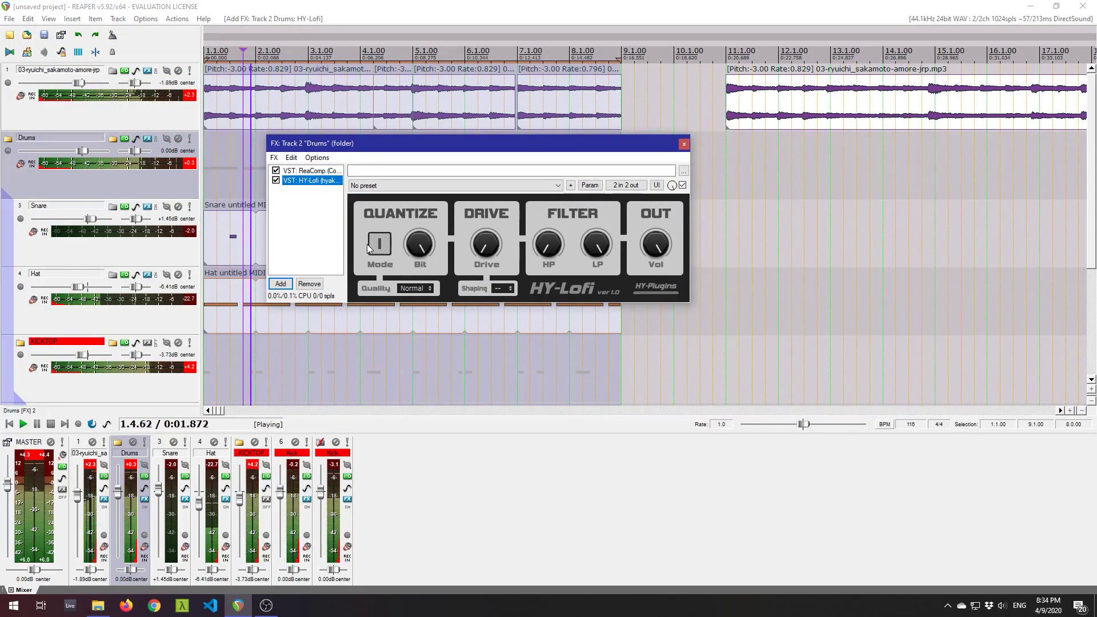
click(378, 245)
drag(416, 265, 445, 318)
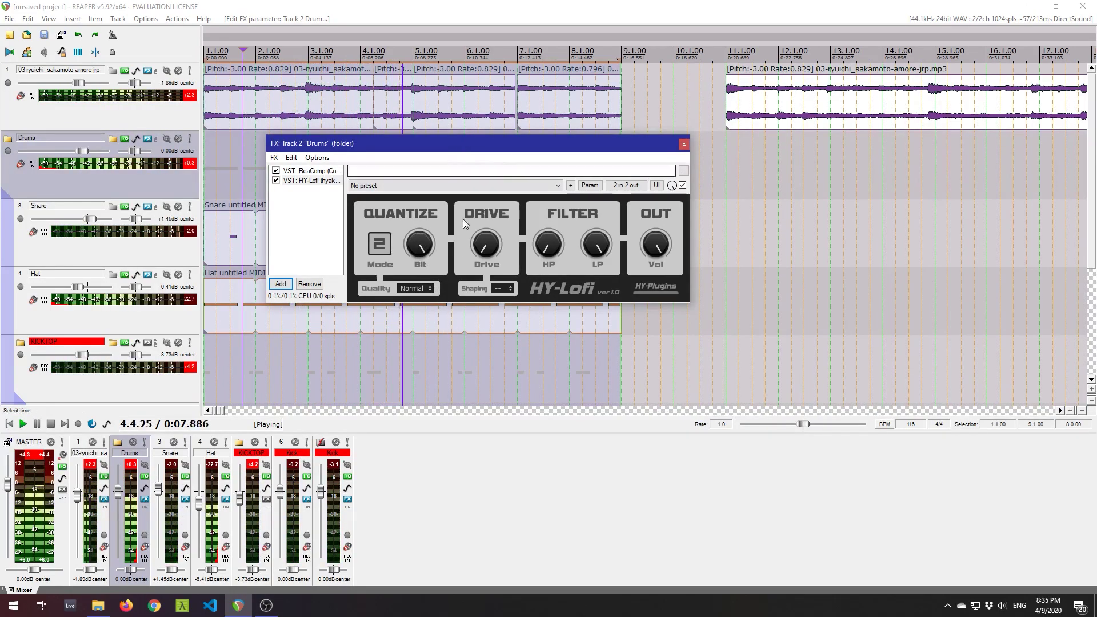
Raise HY-Lofi's drive and adjust its filters by ear, with the low-pass lowered and the high-pass at minimum.
drag(485, 232, 489, 207)
drag(597, 244, 668, 283)
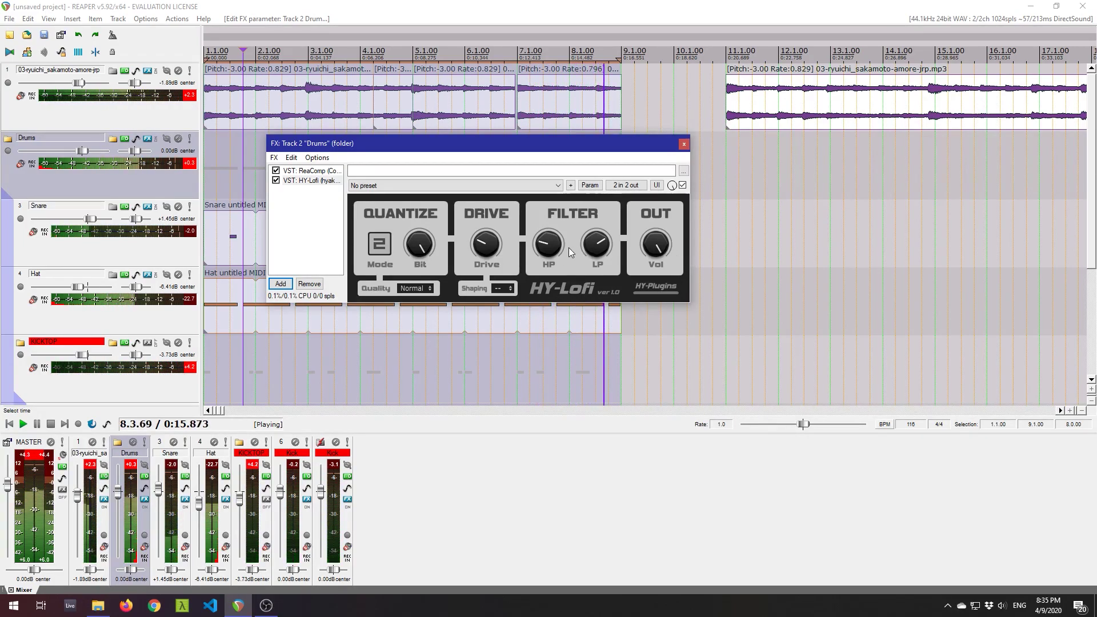
drag(549, 247, 596, 289)
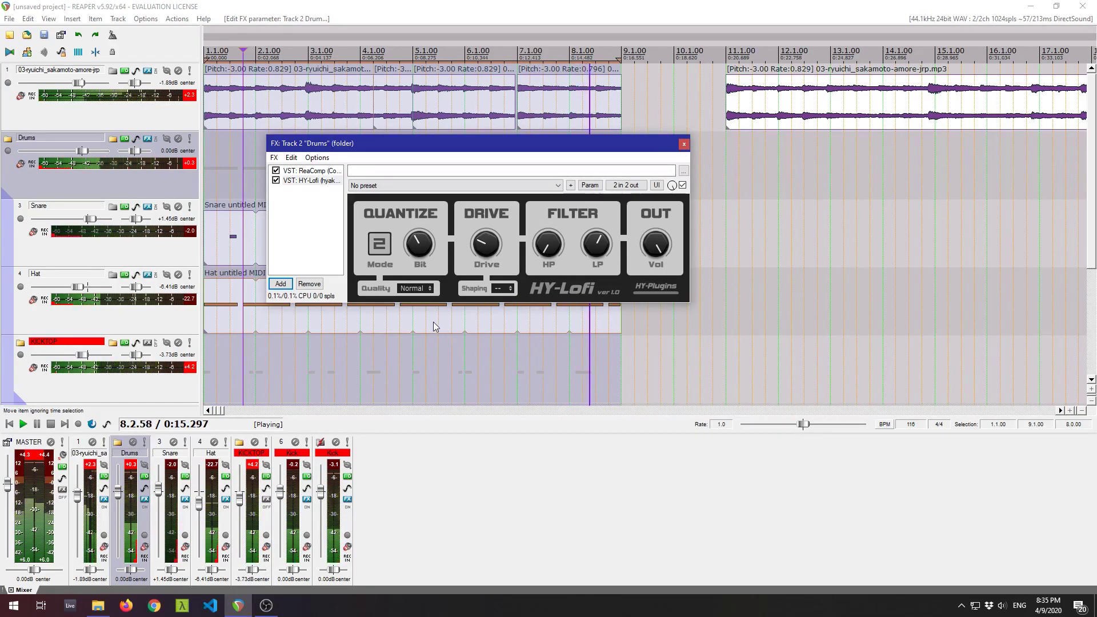
Set HY-Lofi's quantize quality to Better.
scroll(424, 262, down, 2)
click(424, 289)
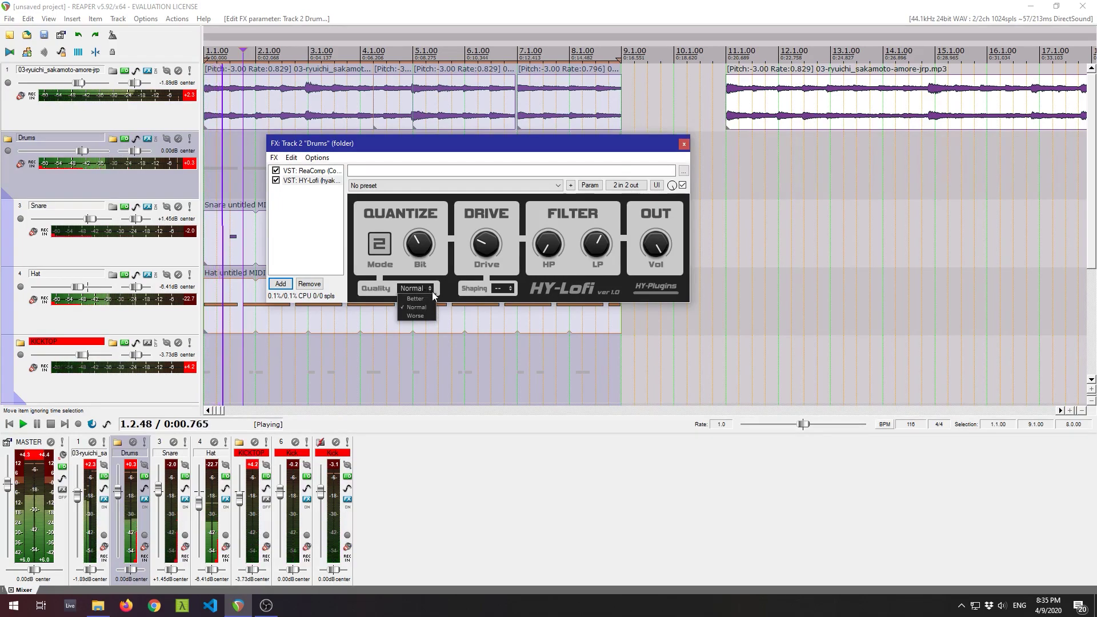
click(425, 299)
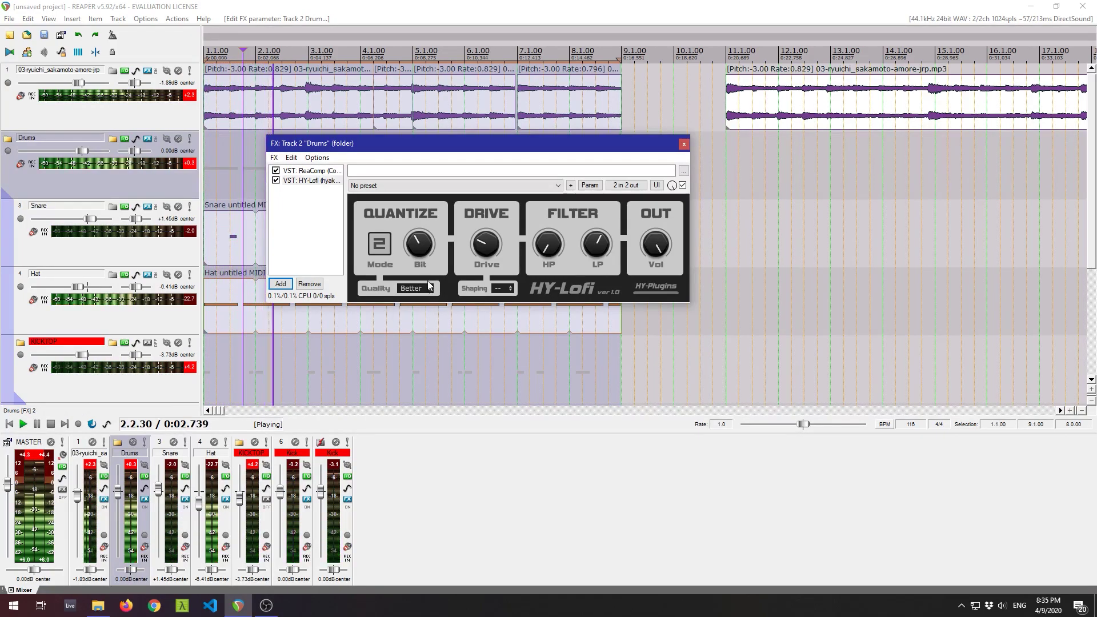
Compare HY-Lofi's quantize mode 1 with mode 2, keep mode 2, raise the Bit amount slightly and set the drive shaping to 1.
click(380, 244)
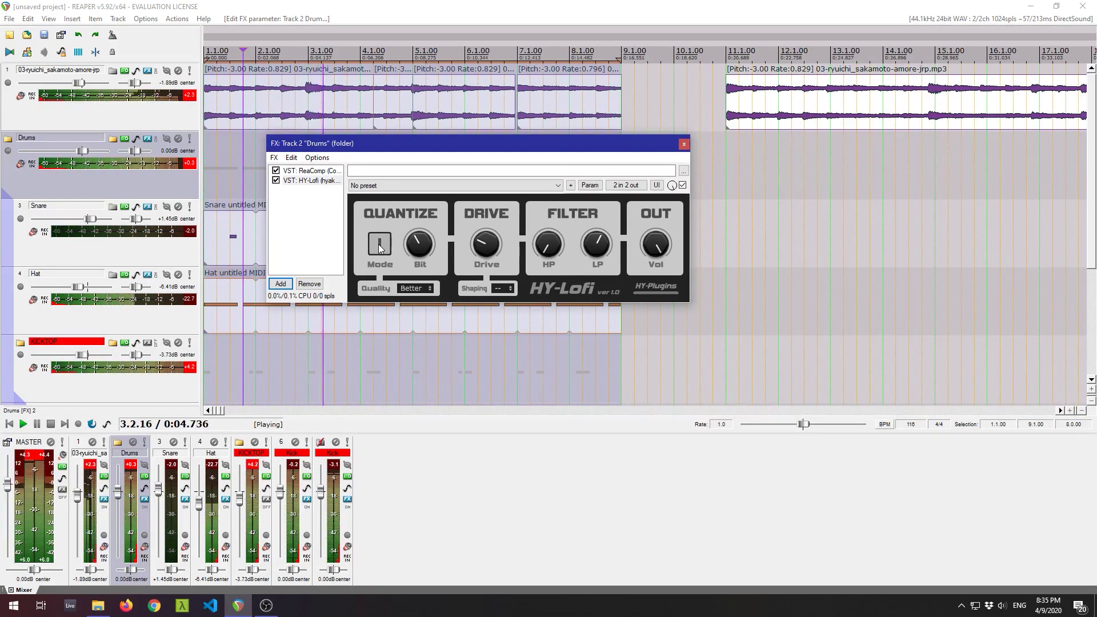
click(380, 246)
drag(419, 254, 426, 244)
click(512, 290)
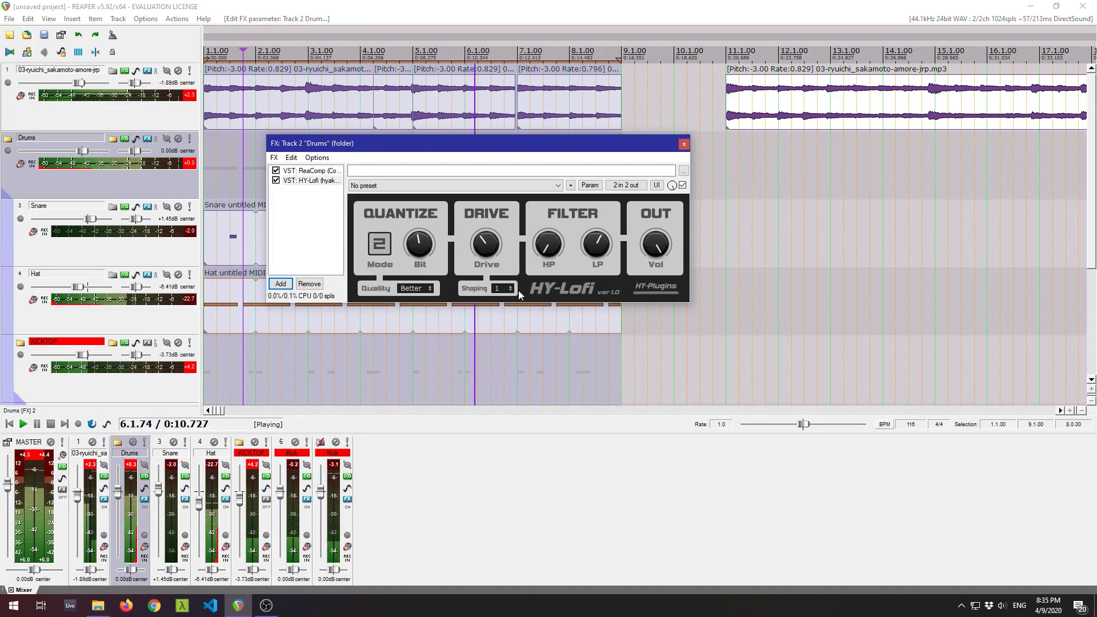
Compare HY-Lofi's drive shaping options 2 and 3 during playback and keep 2.
click(511, 288)
click(509, 320)
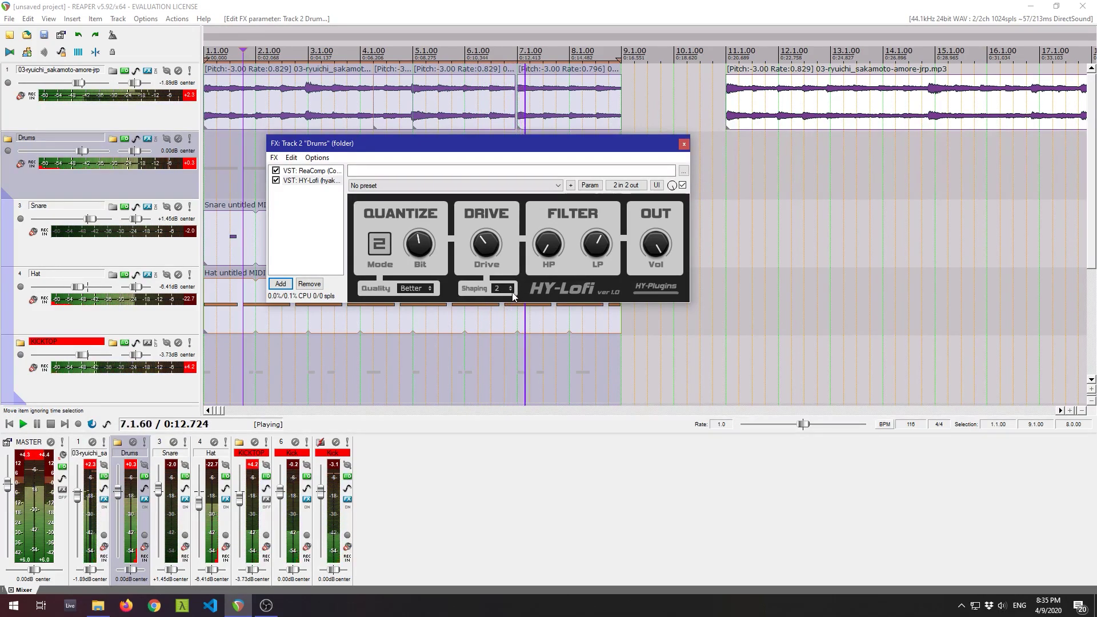
click(509, 289)
click(506, 323)
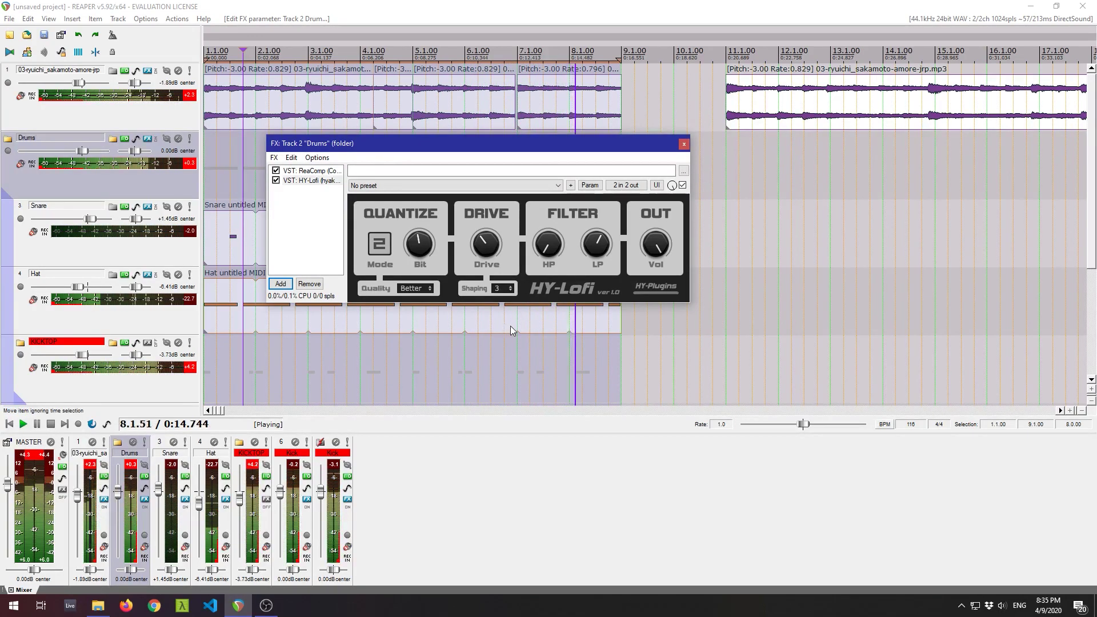
click(510, 289)
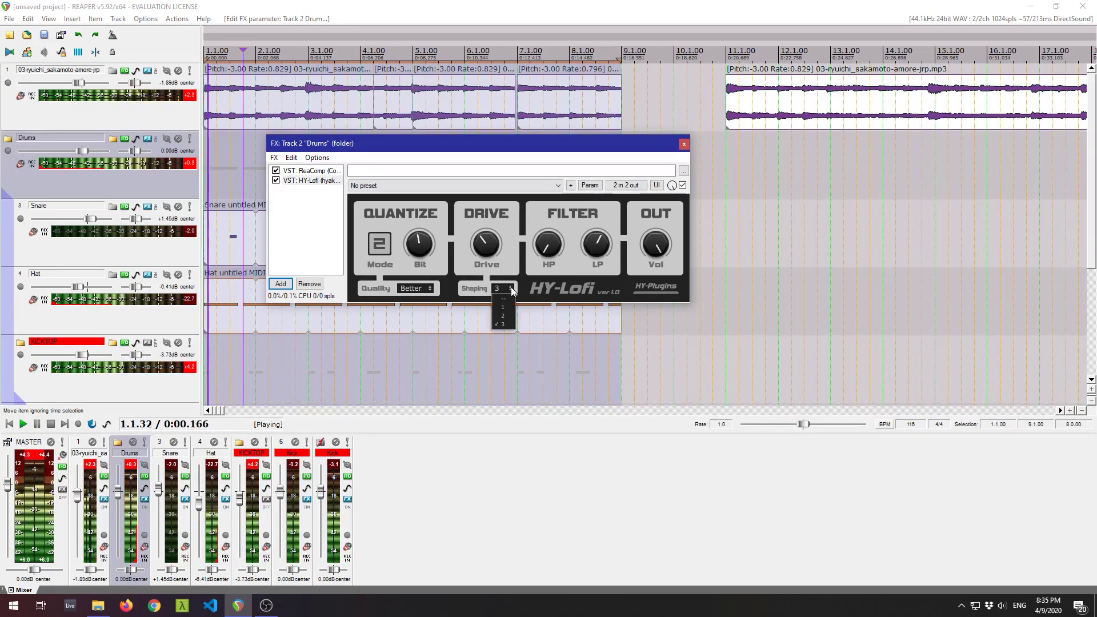
click(507, 319)
Lower HY-Lofi's drive by ear, close the Drums effects window and stop playback.
drag(485, 236, 492, 269)
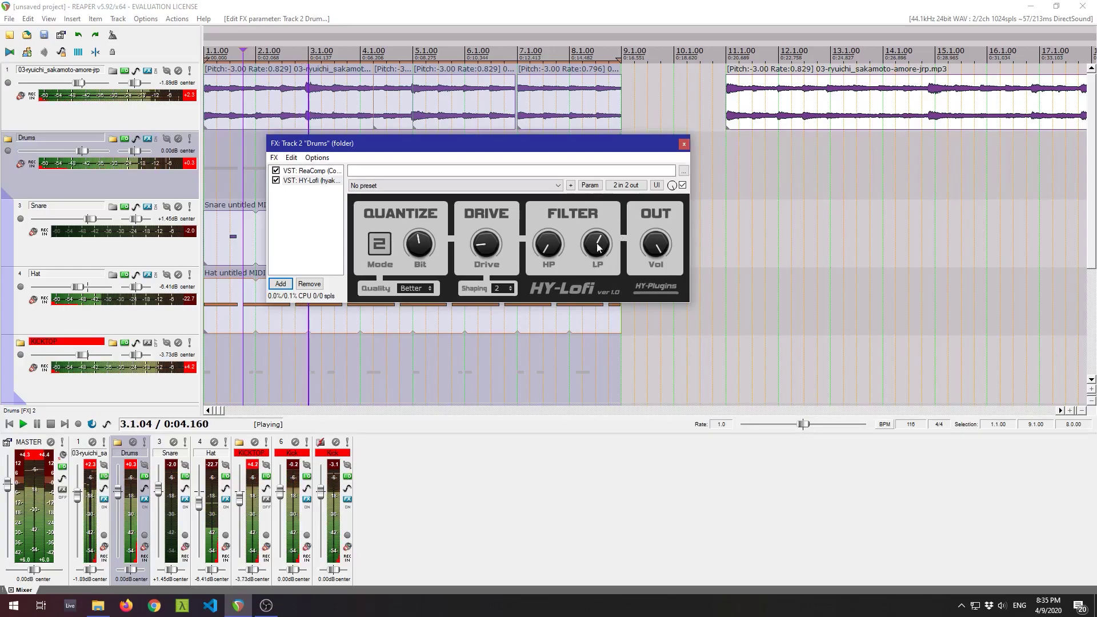
drag(485, 262, 495, 239)
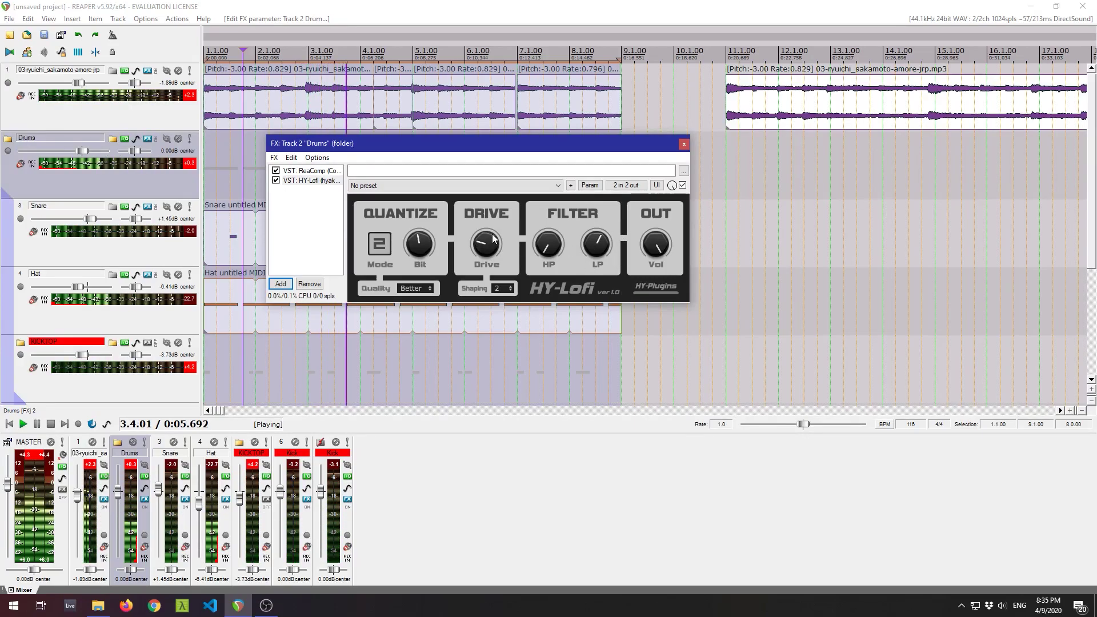
click(507, 292)
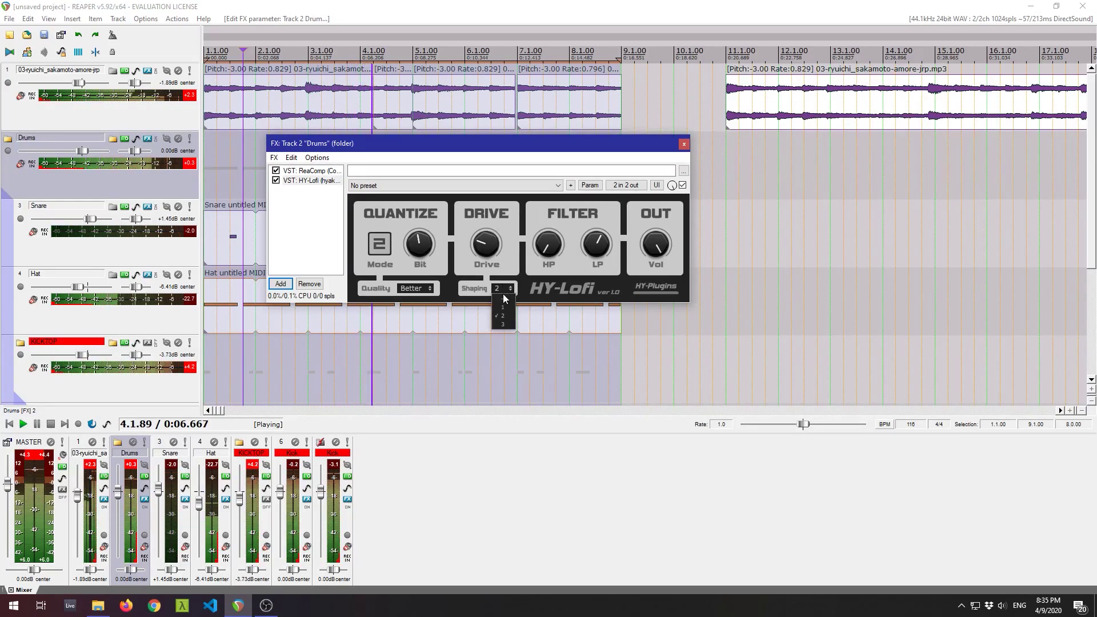
click(684, 144)
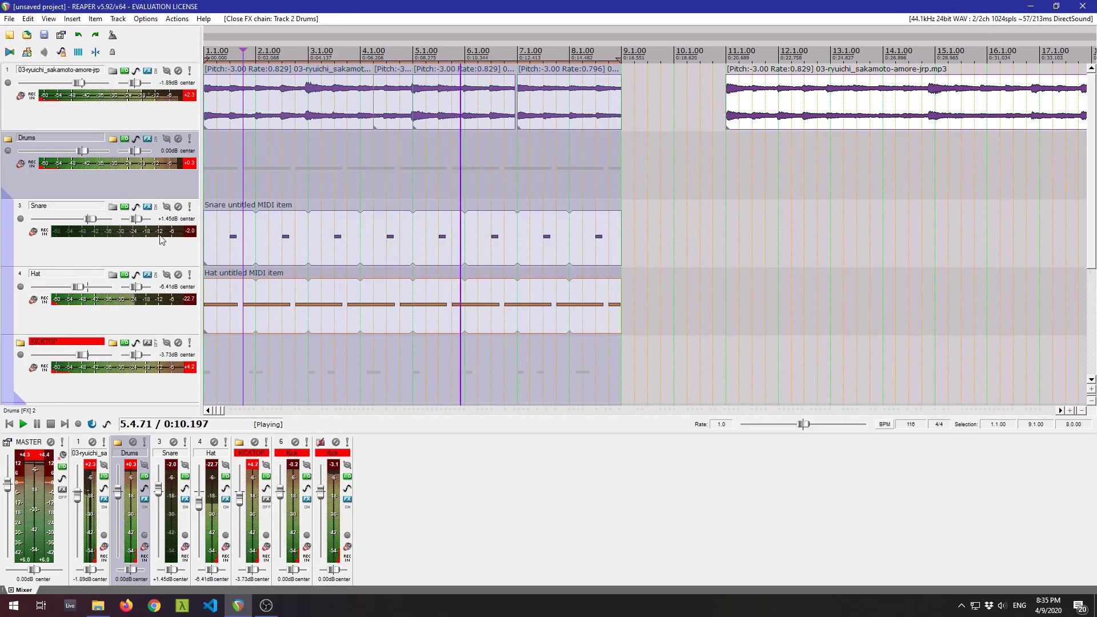
key(space)
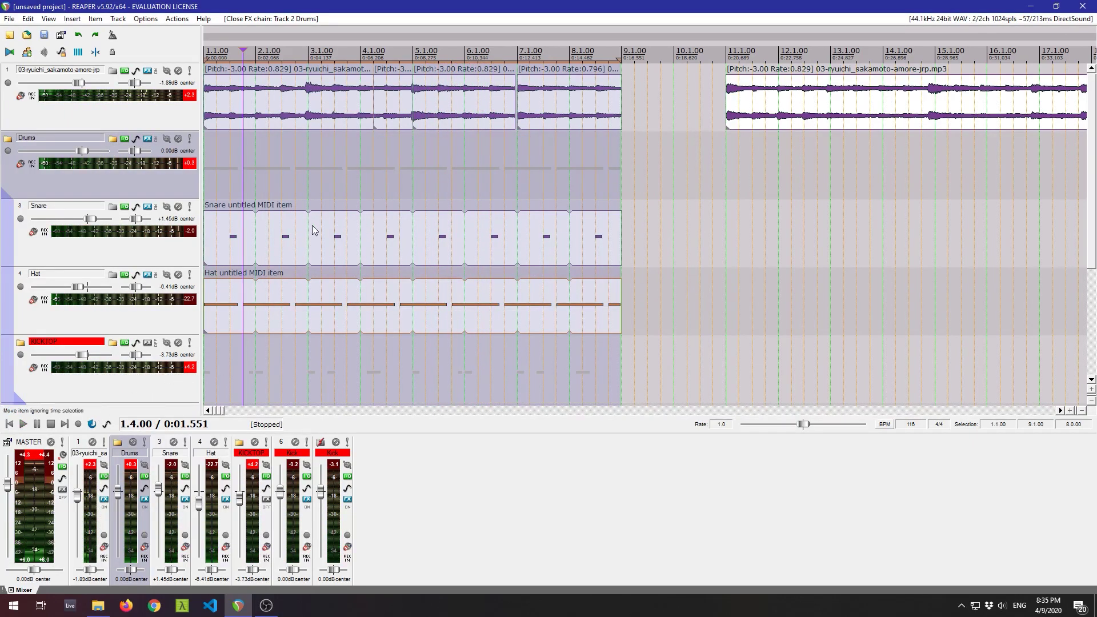
Open the effects chain of the 03-ryuichi_sakamoto-amore-jrp sample track.
scroll(313, 230, up, 3)
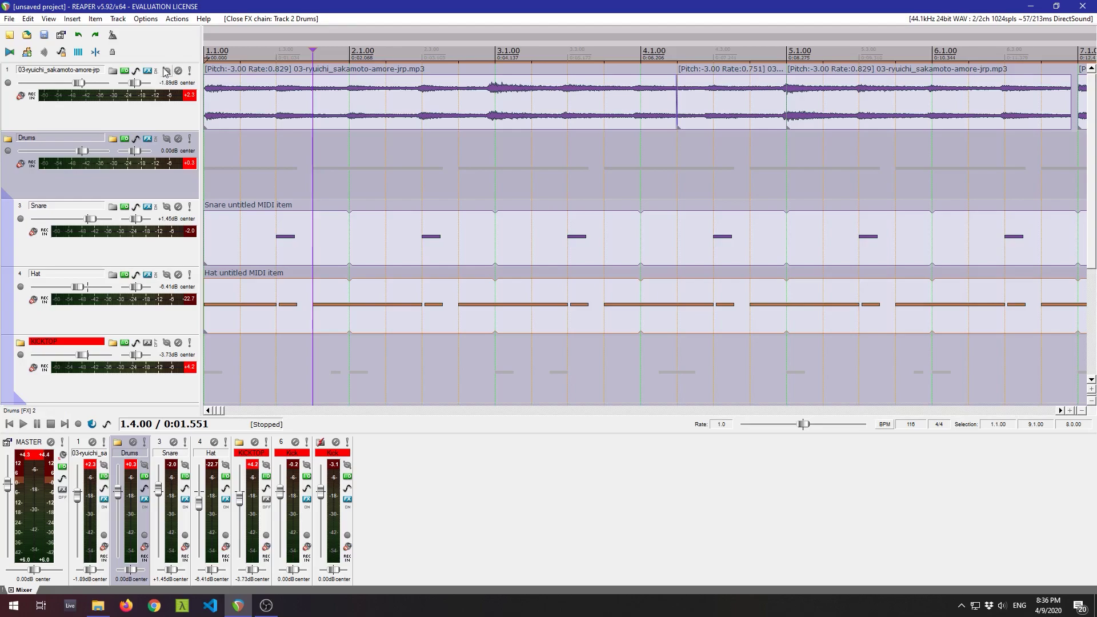
click(138, 70)
click(418, 70)
click(148, 72)
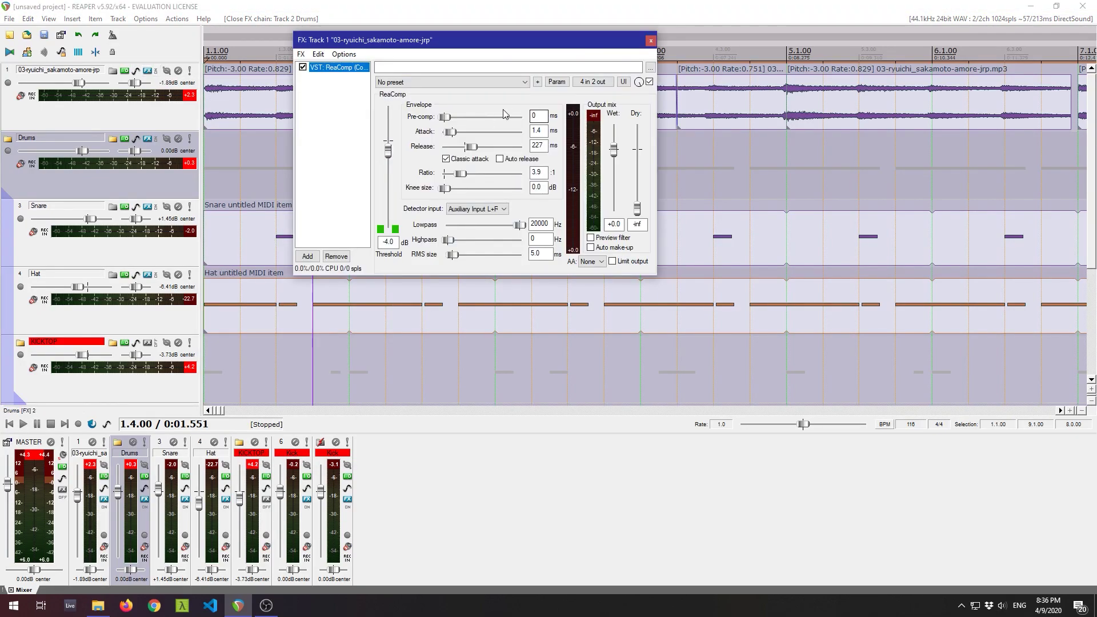
click(308, 257)
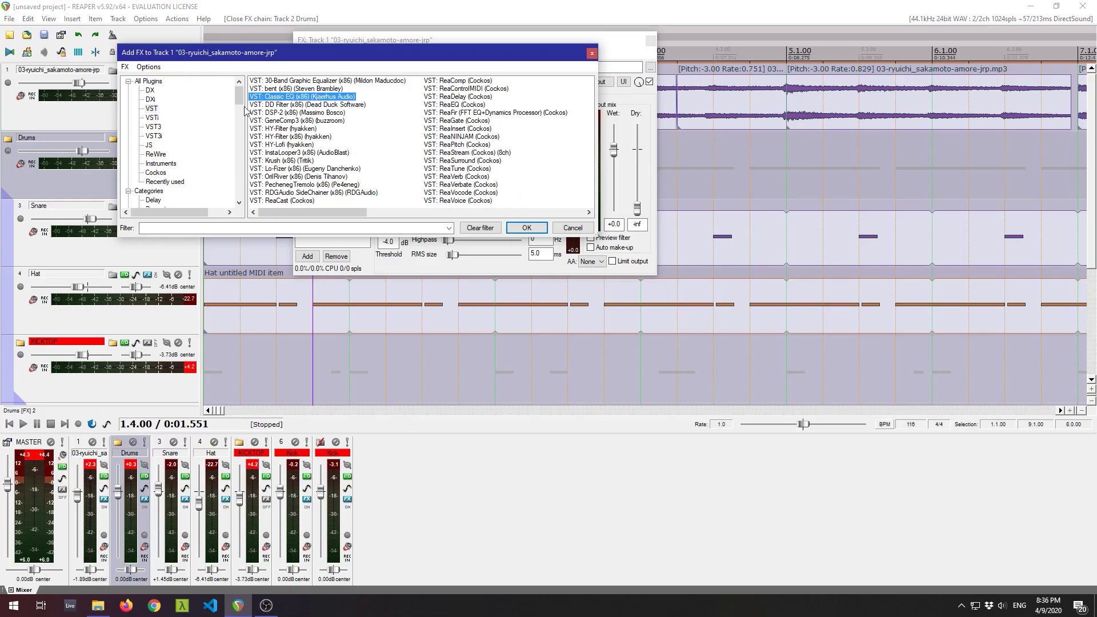
click(526, 227)
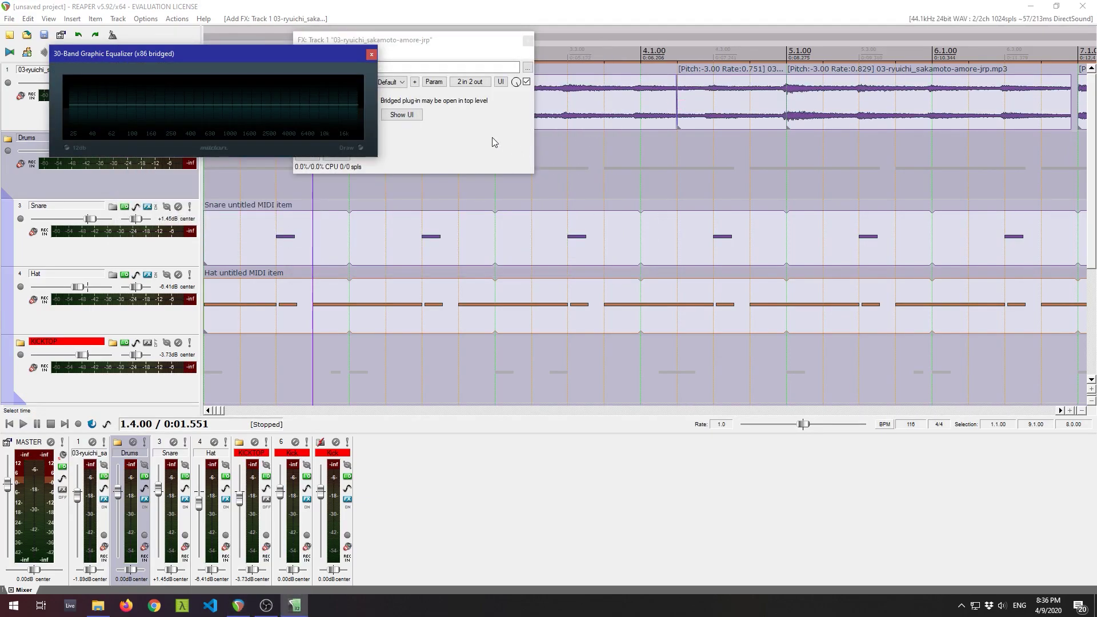
click(372, 55)
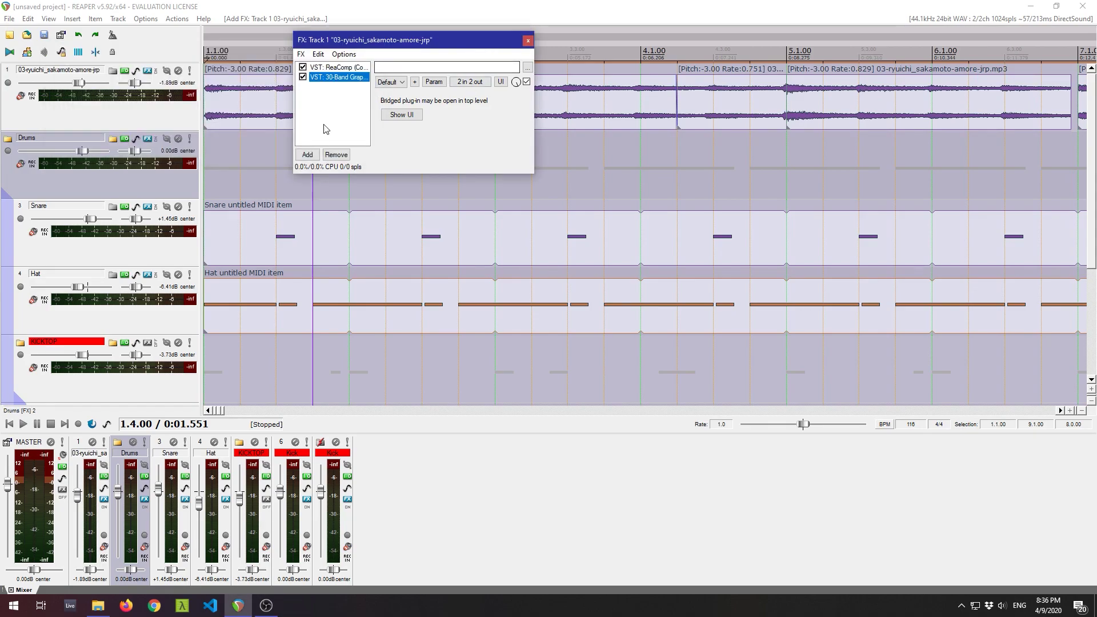
click(337, 155)
Add ReaEQ from the Cockos plugins to the sample track after ReaComp.
click(307, 256)
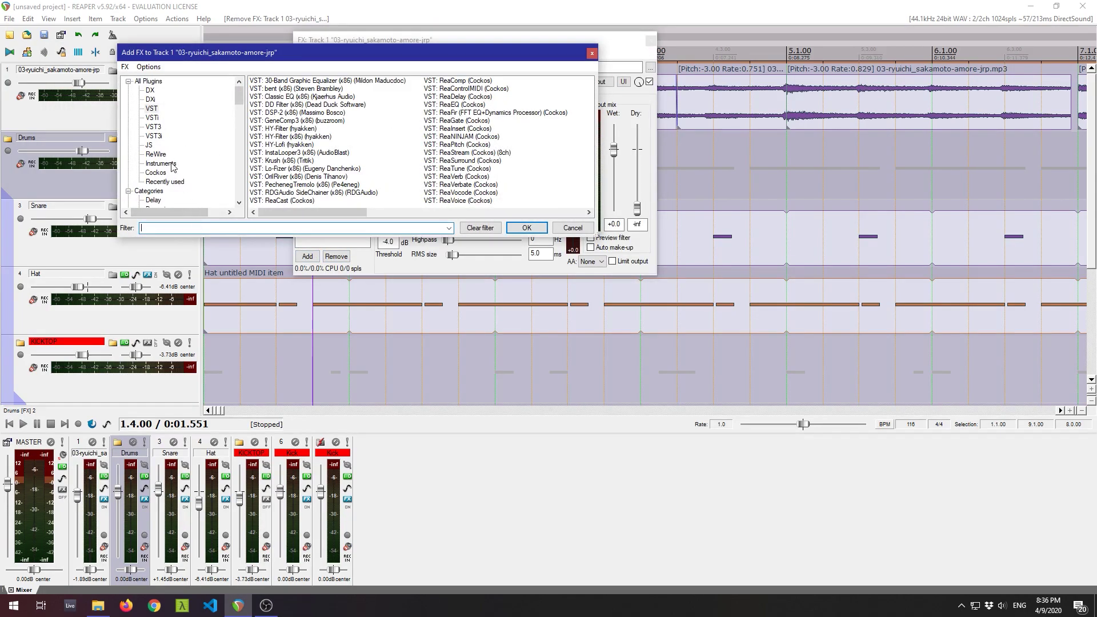
click(156, 173)
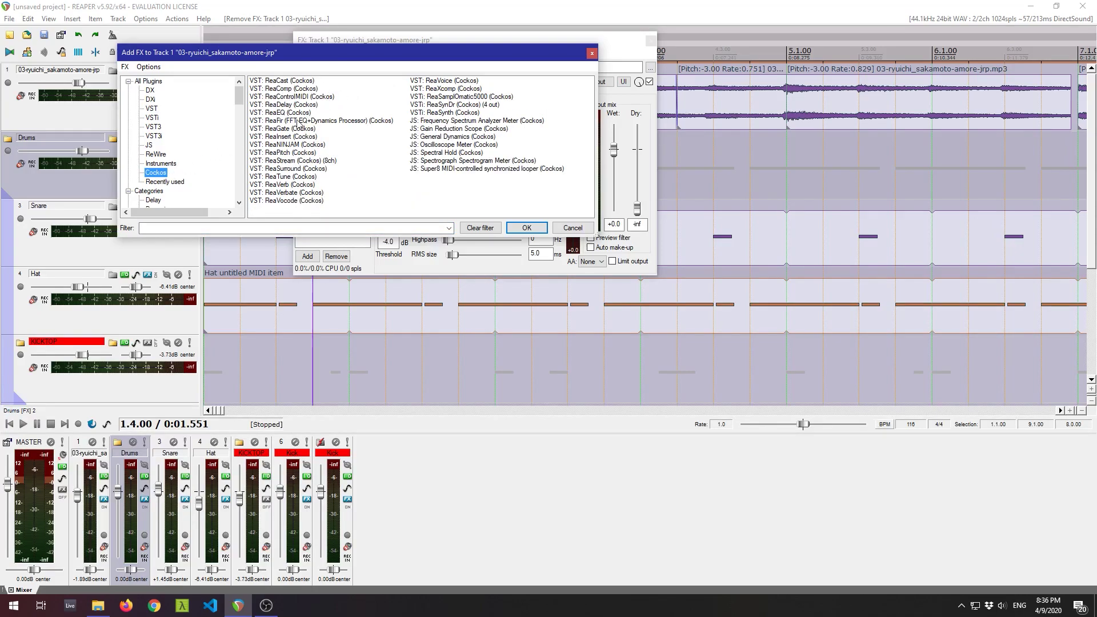
click(524, 229)
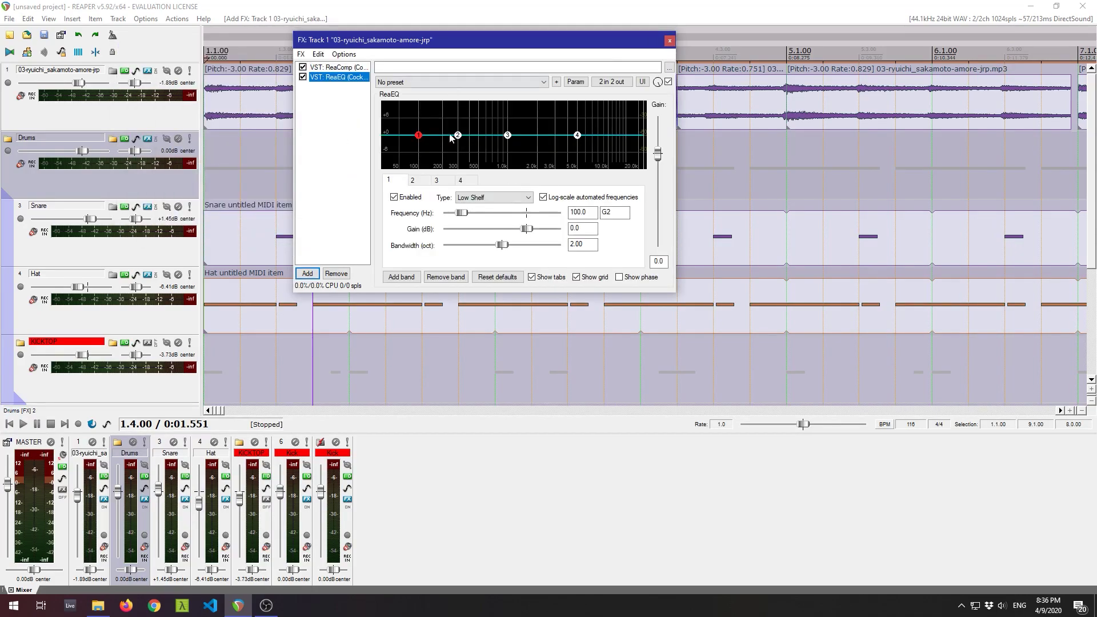
key(space)
key(space)
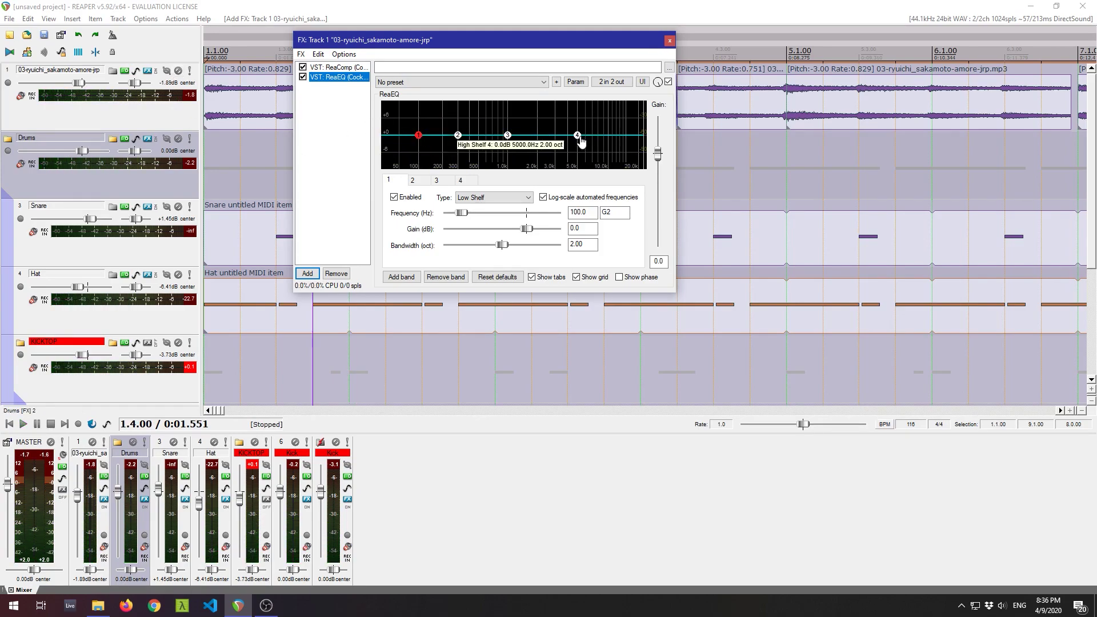
Lower ReaEQ's band 4 high shelf to about -9.6 dB at about 1757 Hz, listening during playback.
click(529, 201)
click(486, 214)
drag(578, 135, 570, 170)
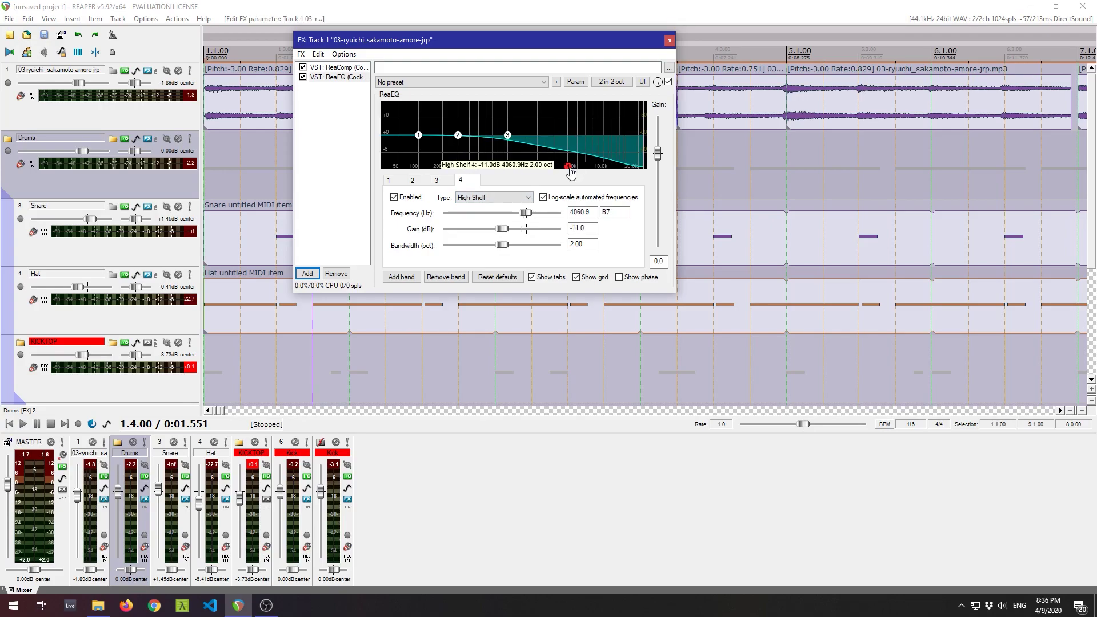
key(space)
drag(568, 166, 531, 164)
click(508, 198)
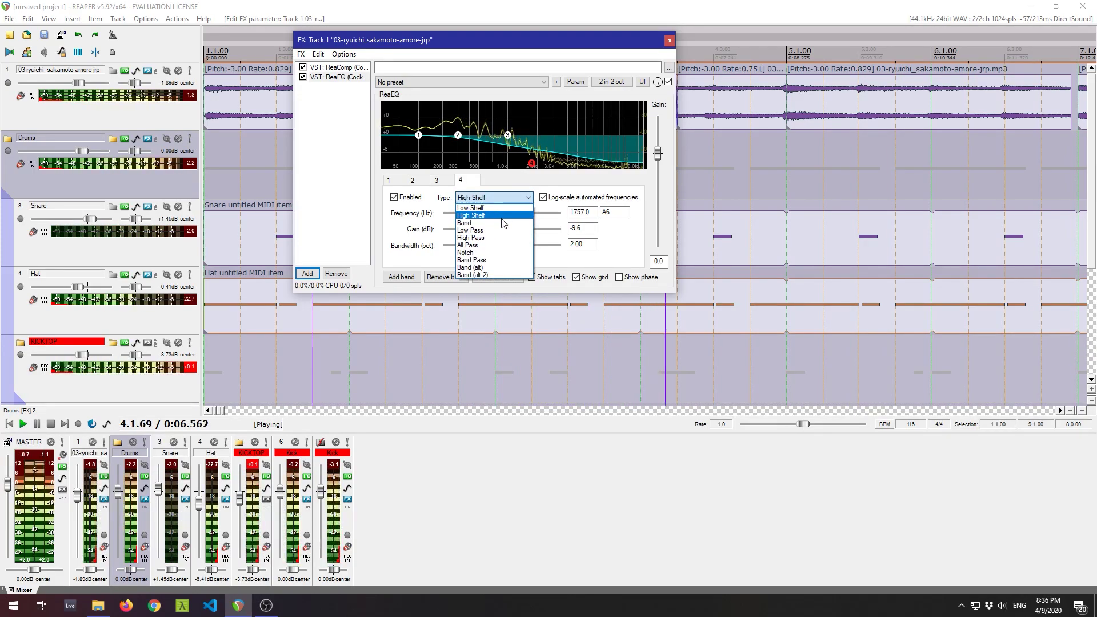
click(486, 215)
Cut ReaEQ's low shelf, move bands 2 and 4 to lower gains, and boost band 3 to about 9.2 dB at 293 Hz.
drag(507, 135, 408, 165)
drag(471, 118, 466, 151)
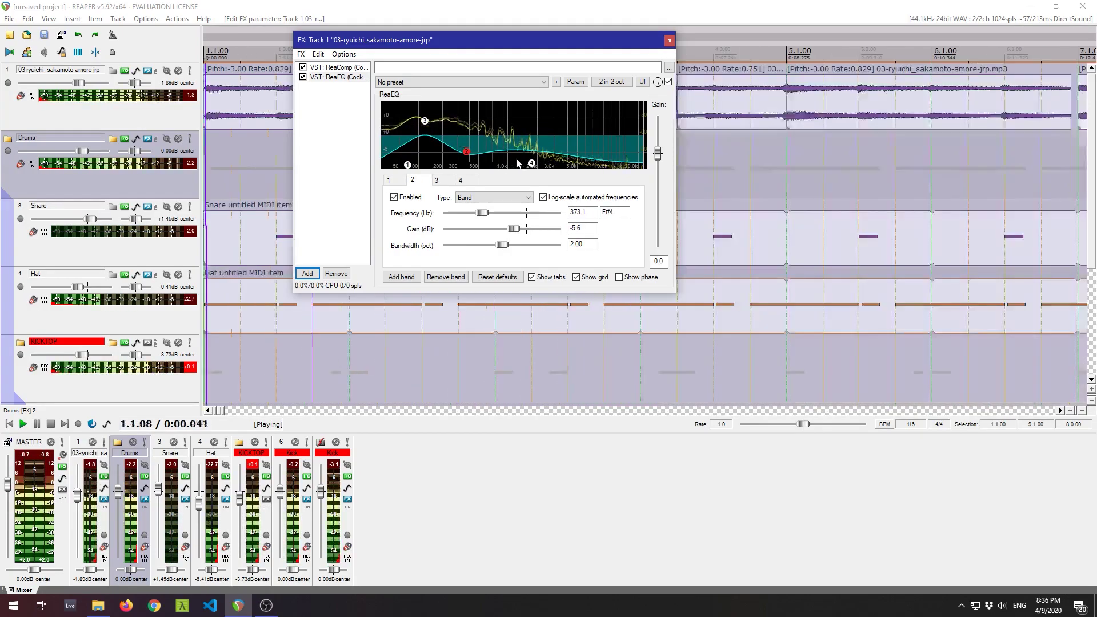
mouse_move(531, 164)
mouse_down()
mouse_move(521, 146)
mouse_move(538, 174)
mouse_up()
drag(466, 152, 503, 158)
drag(425, 121, 456, 109)
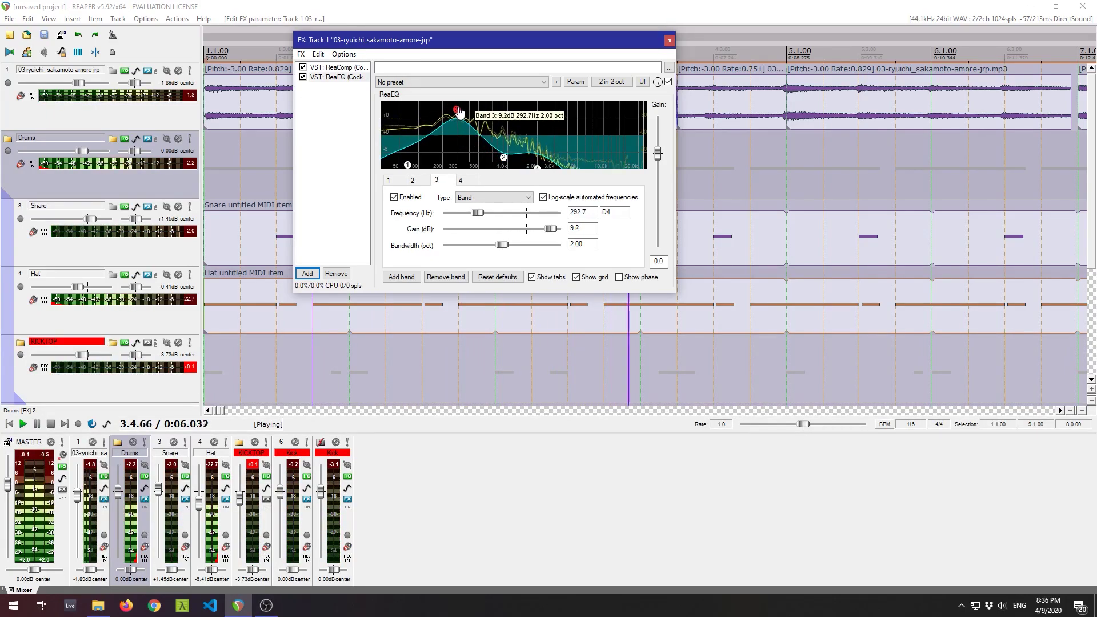
Make ReaEQ's band 2 a High Shelf at about 719 Hz with about -15.1 dB gain and 0.50 octave bandwidth.
mouse_move(504, 157)
mouse_down()
mouse_move(518, 174)
mouse_move(494, 172)
mouse_up()
click(495, 197)
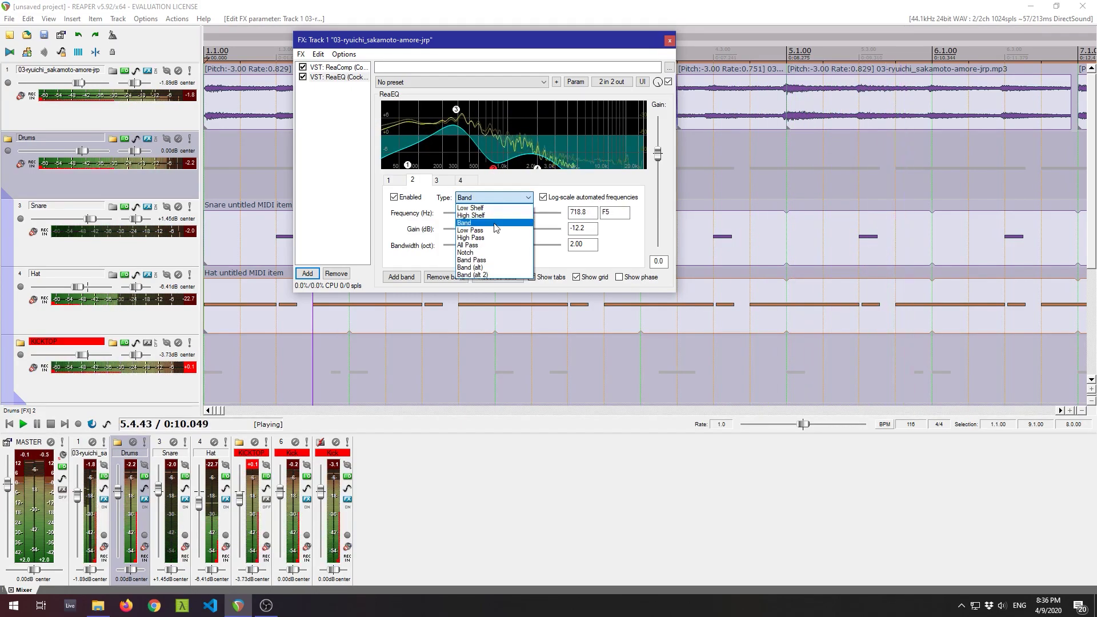
click(494, 215)
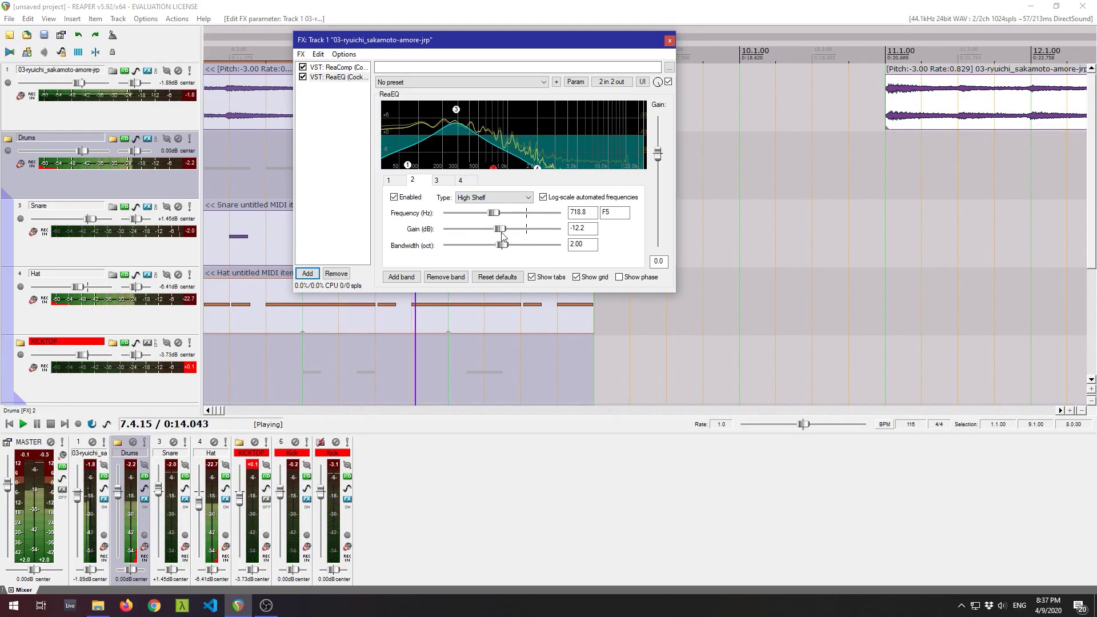
drag(506, 249, 461, 246)
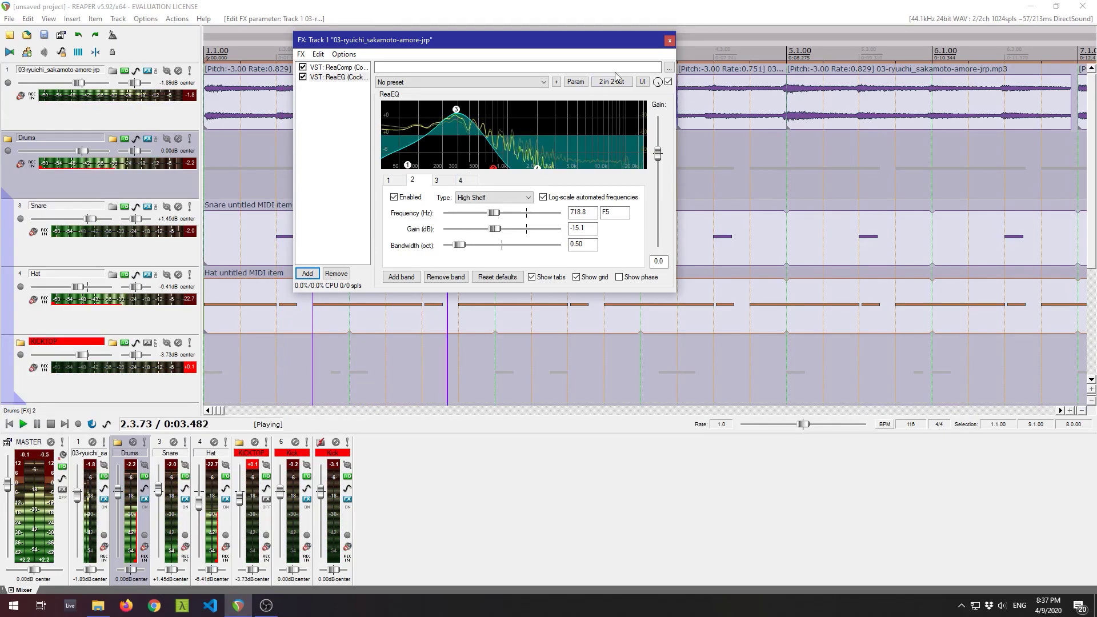
Set ReaEQ's band 2 to about 1107 Hz at -inf gain and band 3 to about 115 Hz at 2.4 dB, then close the effects and stop playback.
drag(457, 109, 486, 113)
drag(493, 167, 513, 177)
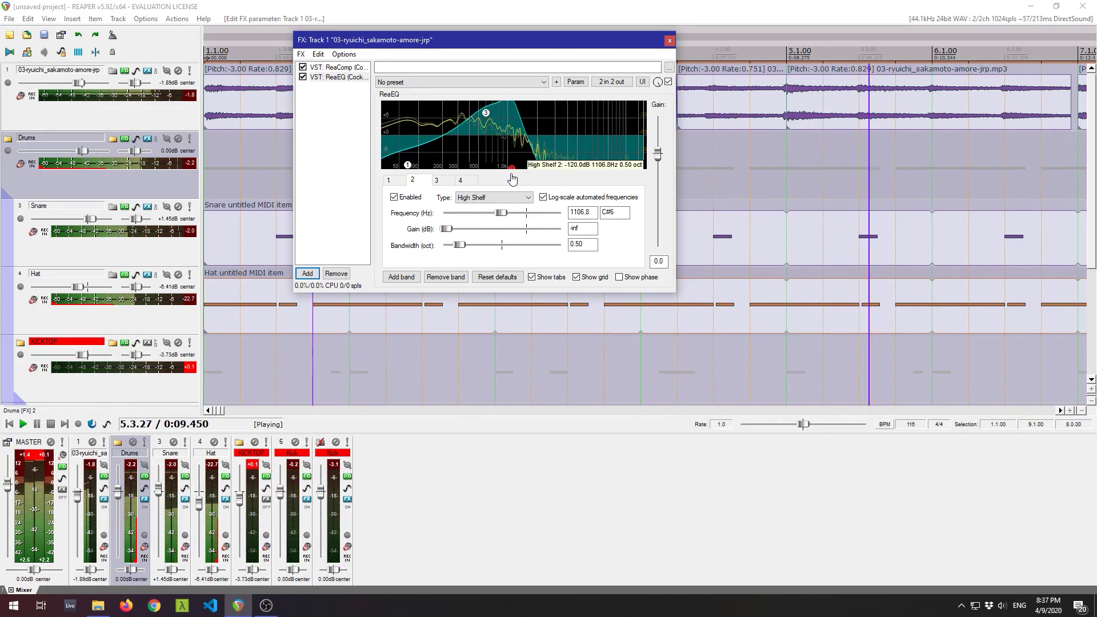
drag(485, 112, 474, 138)
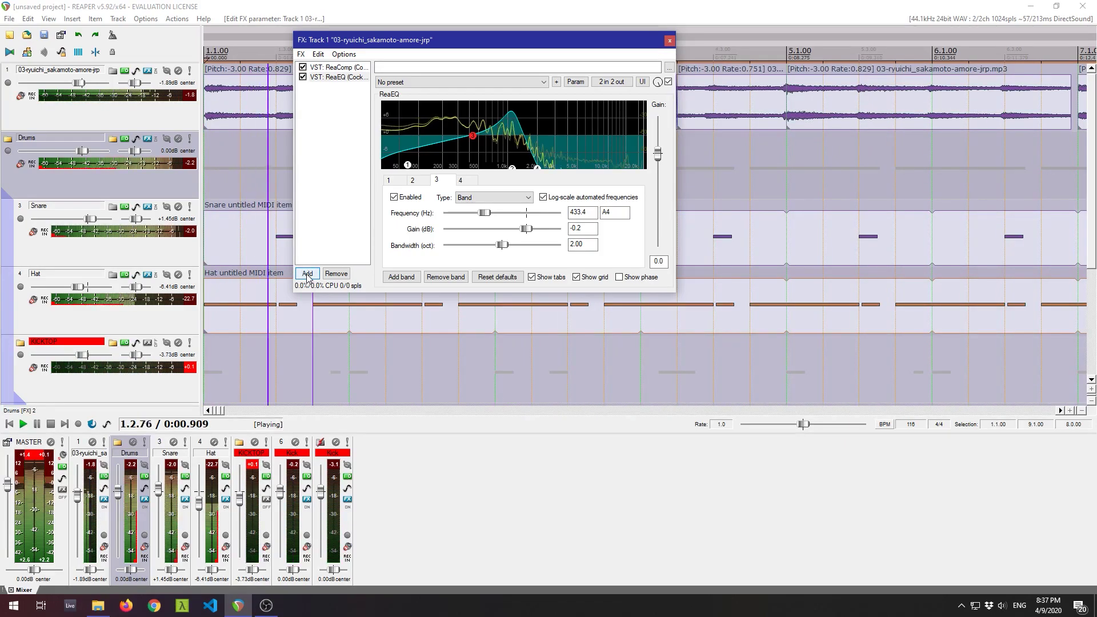
drag(472, 136, 423, 131)
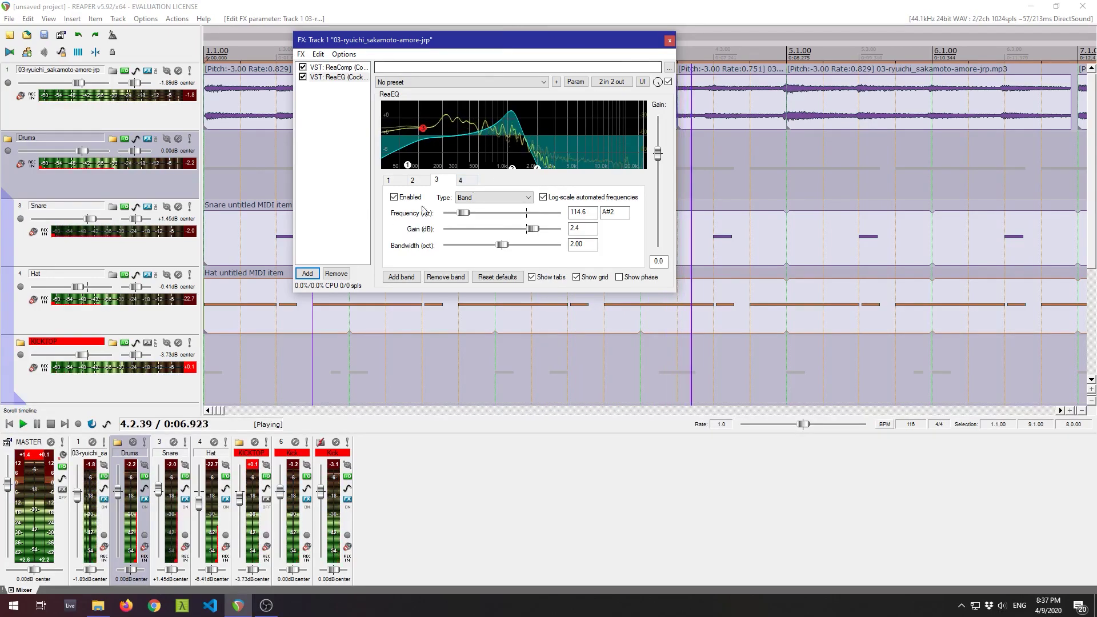
click(670, 40)
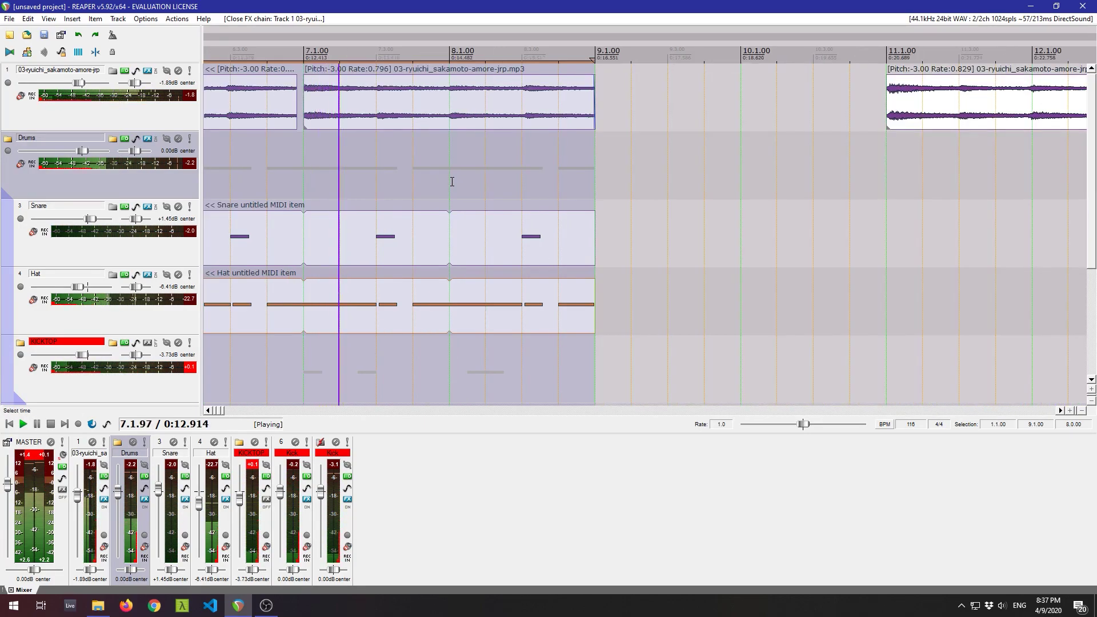
key(space)
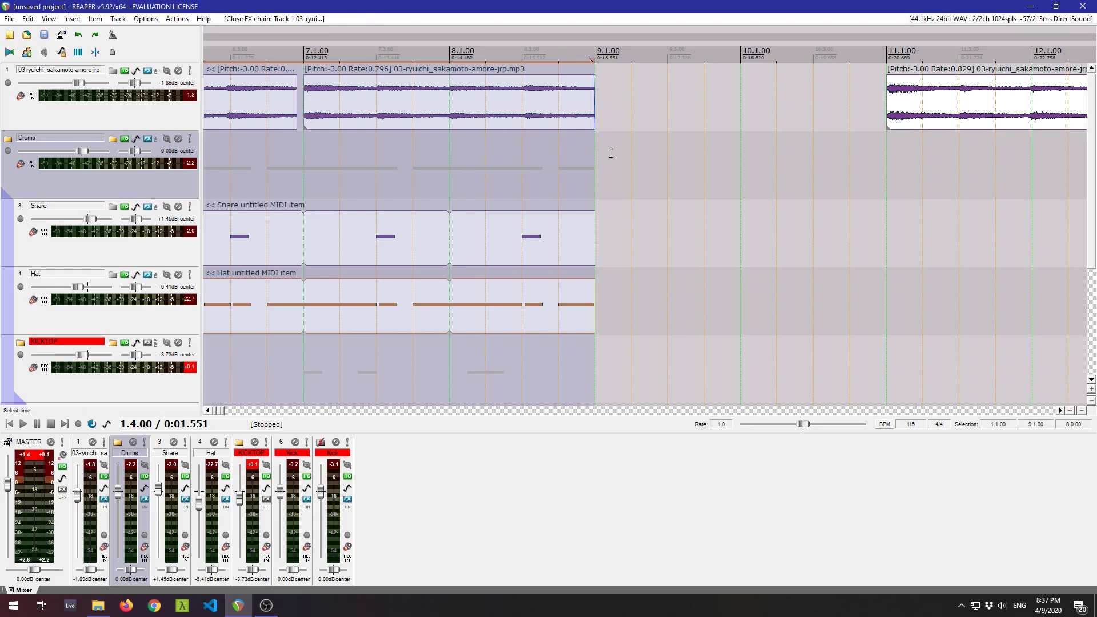
Find PechenegTremolo with the filter "trem", add it to the sample track and move its window clear of the track controls.
scroll(613, 153, down, 10)
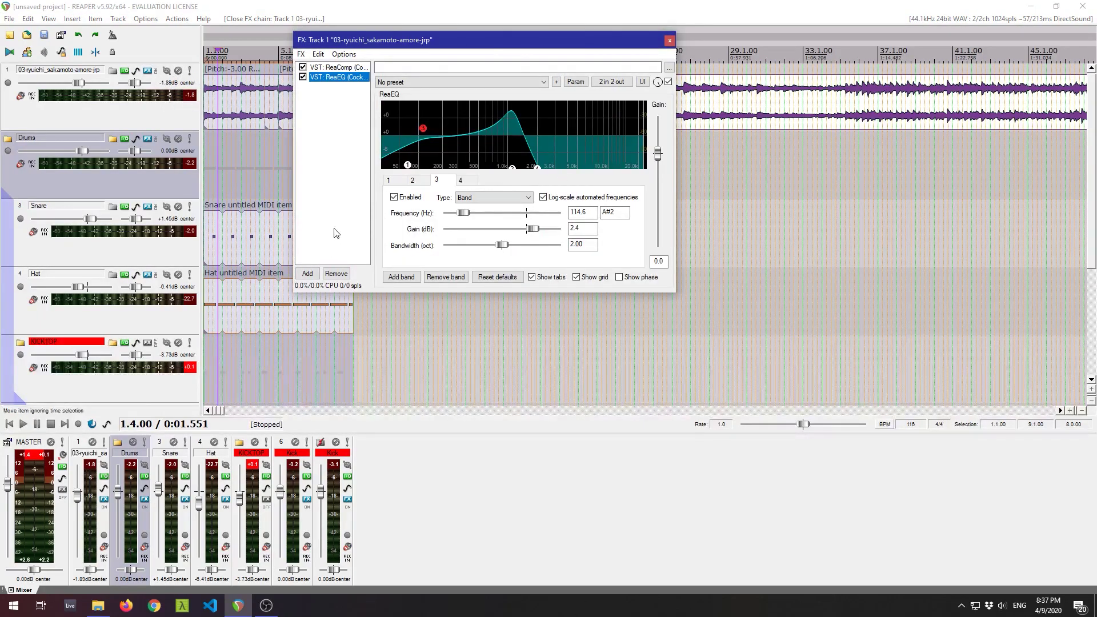
click(311, 277)
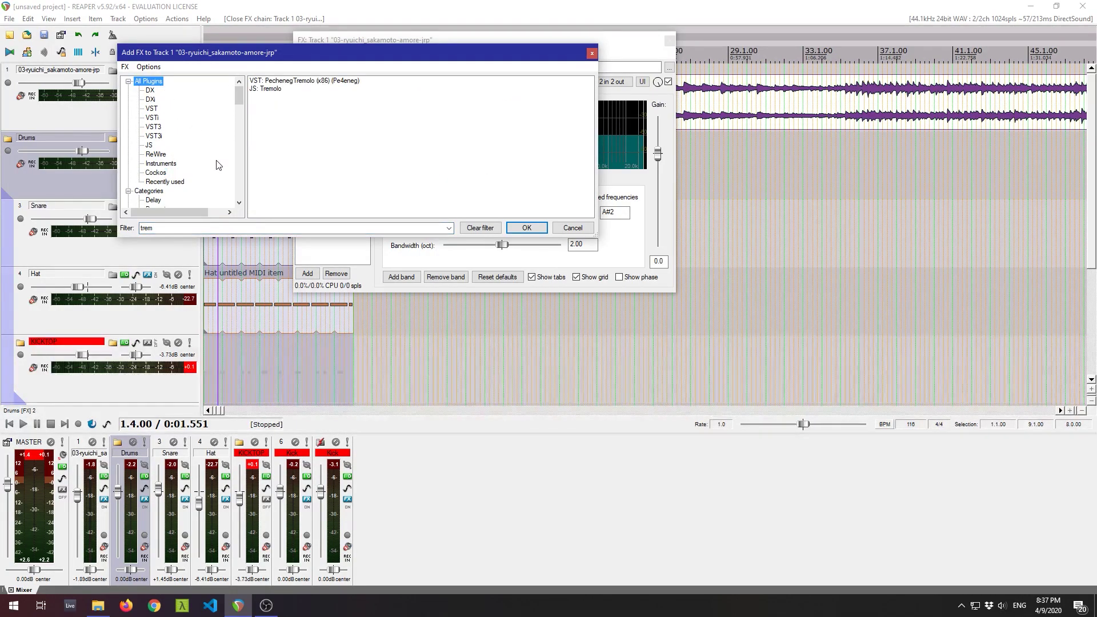
click(527, 227)
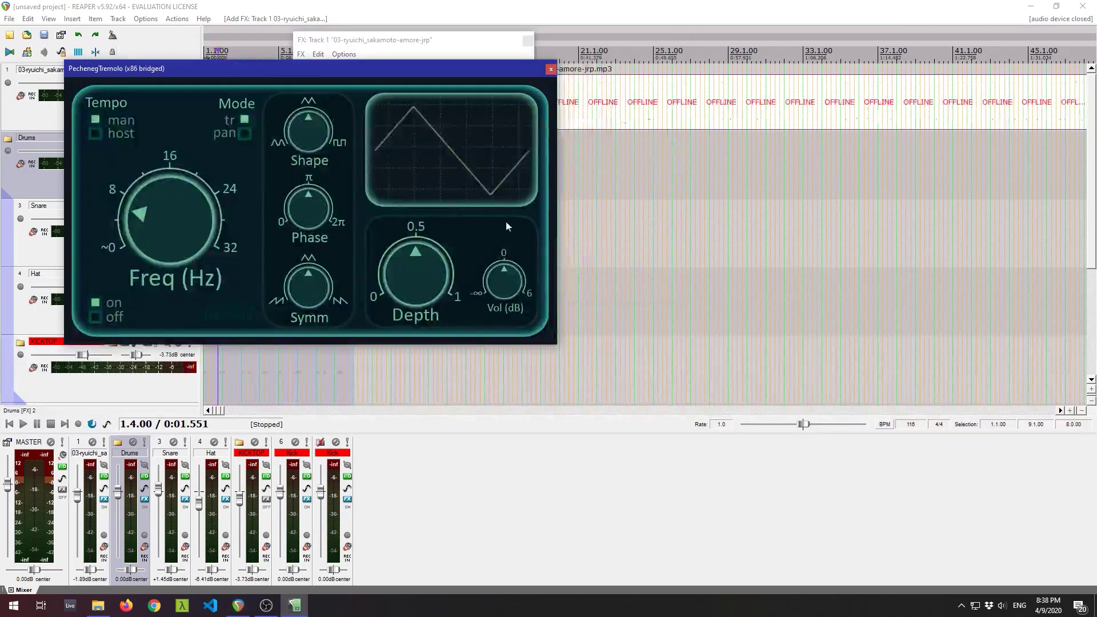
drag(401, 72, 522, 66)
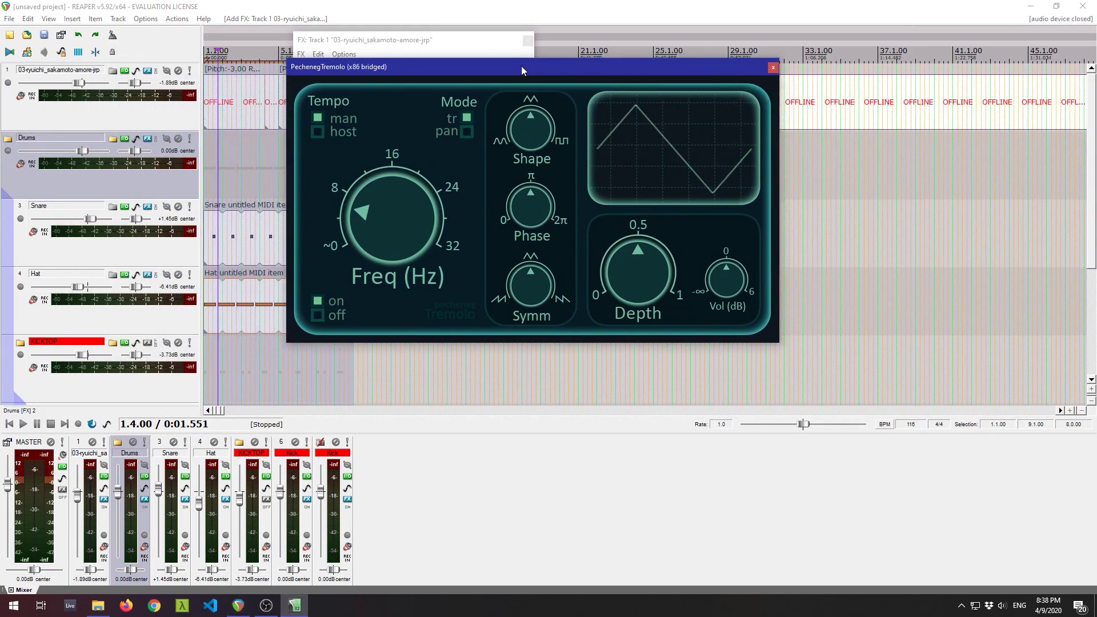
Select the first sample item, start playback and turn PechenegTremolo's Shape toward a sine wave.
click(247, 93)
key(space)
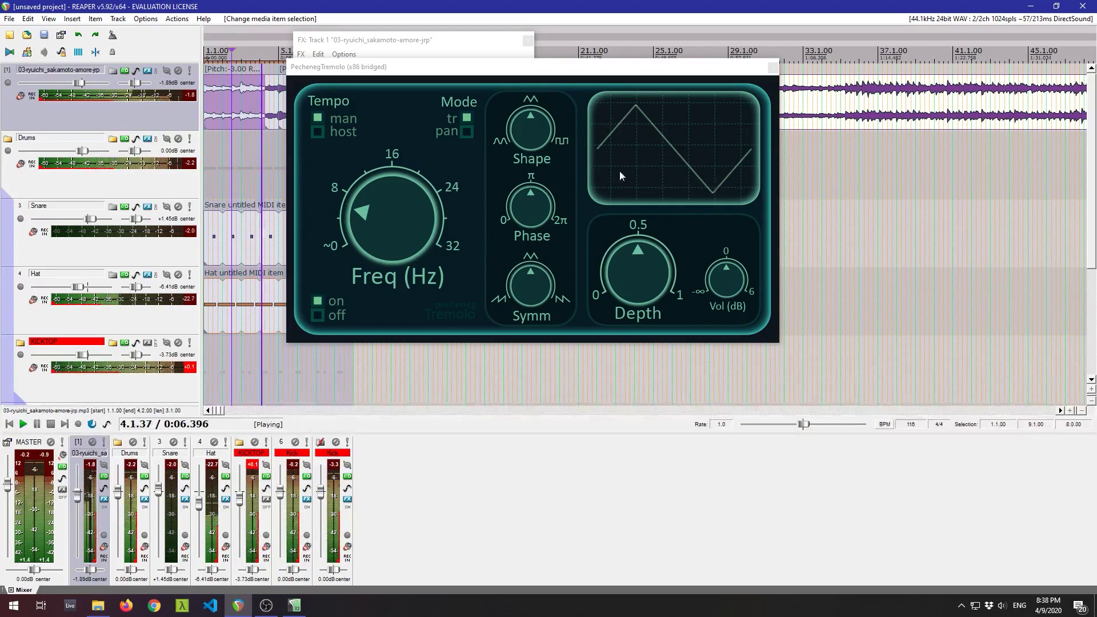
drag(531, 130, 500, 194)
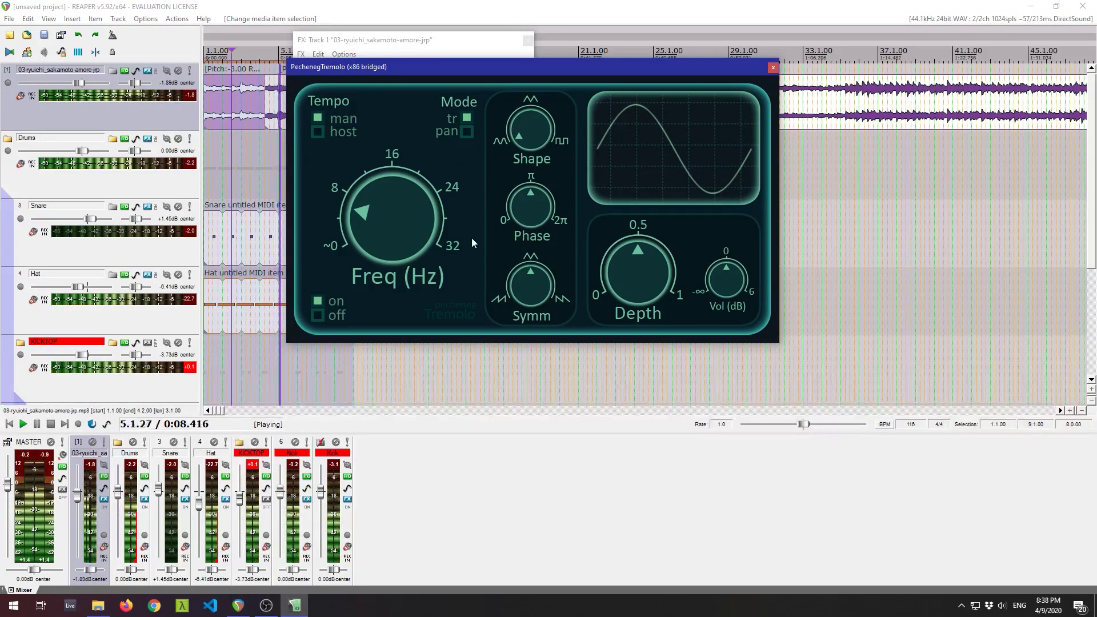
Lower PechenegTremolo's Freq to just above its minimum and reduce Depth to about 0.2.
drag(393, 218, 392, 267)
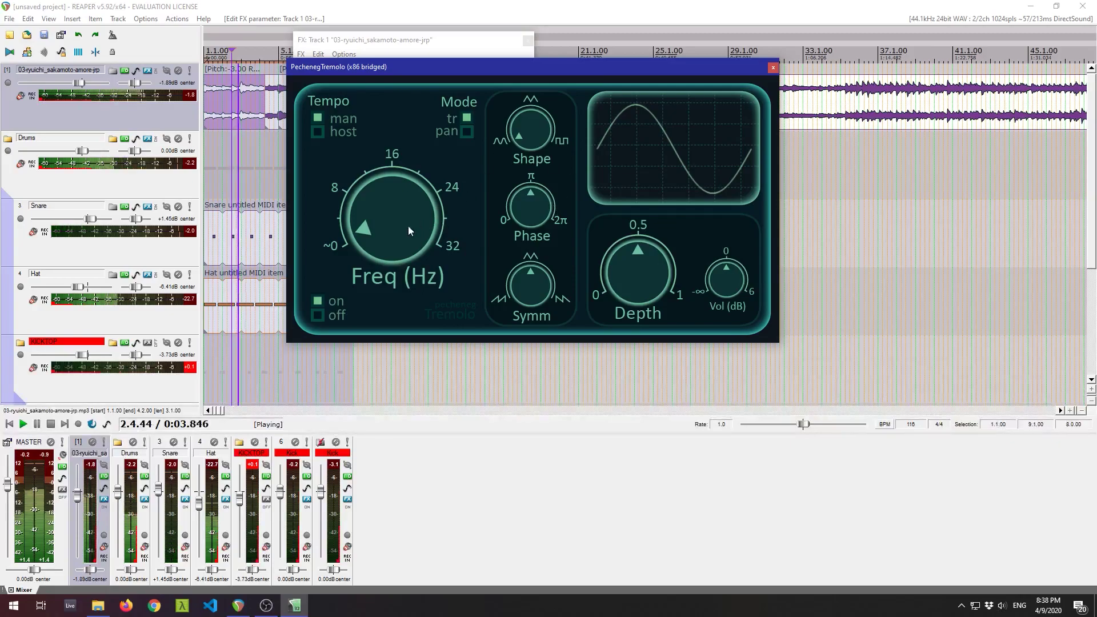
drag(375, 227, 376, 232)
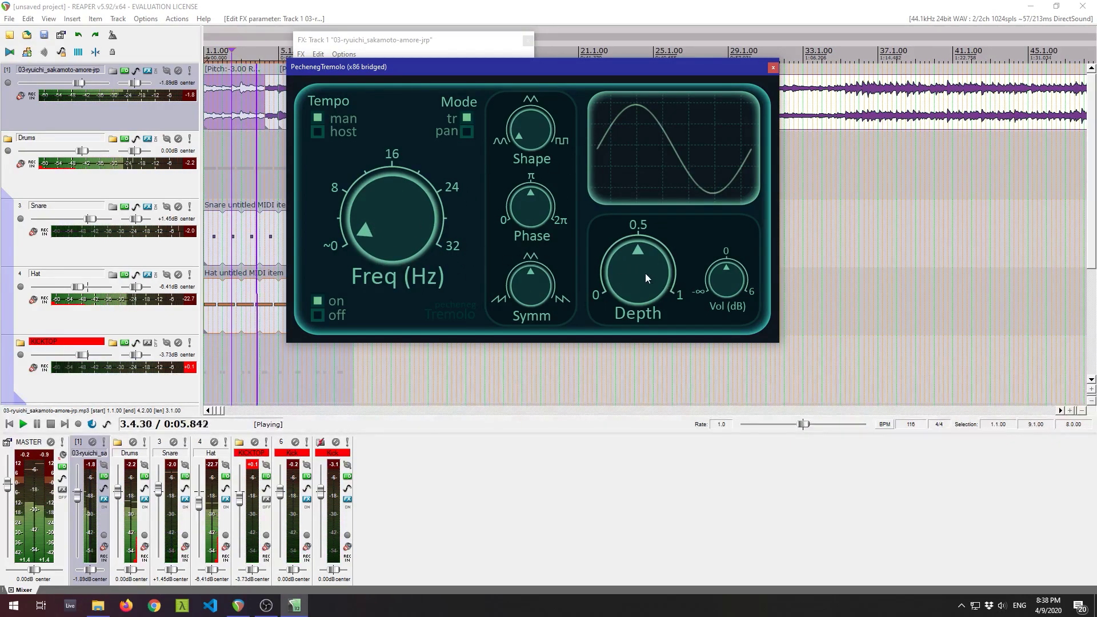
drag(634, 270, 642, 351)
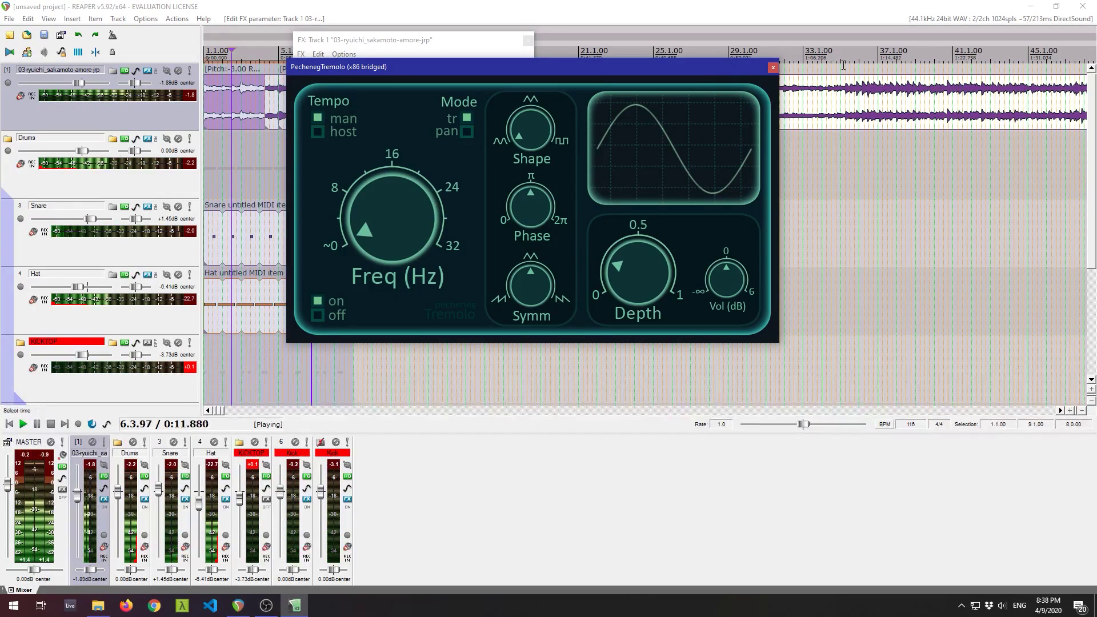
Try the tremolo's pan mode, return it to tr, then close the effect windows and stop playback.
click(466, 134)
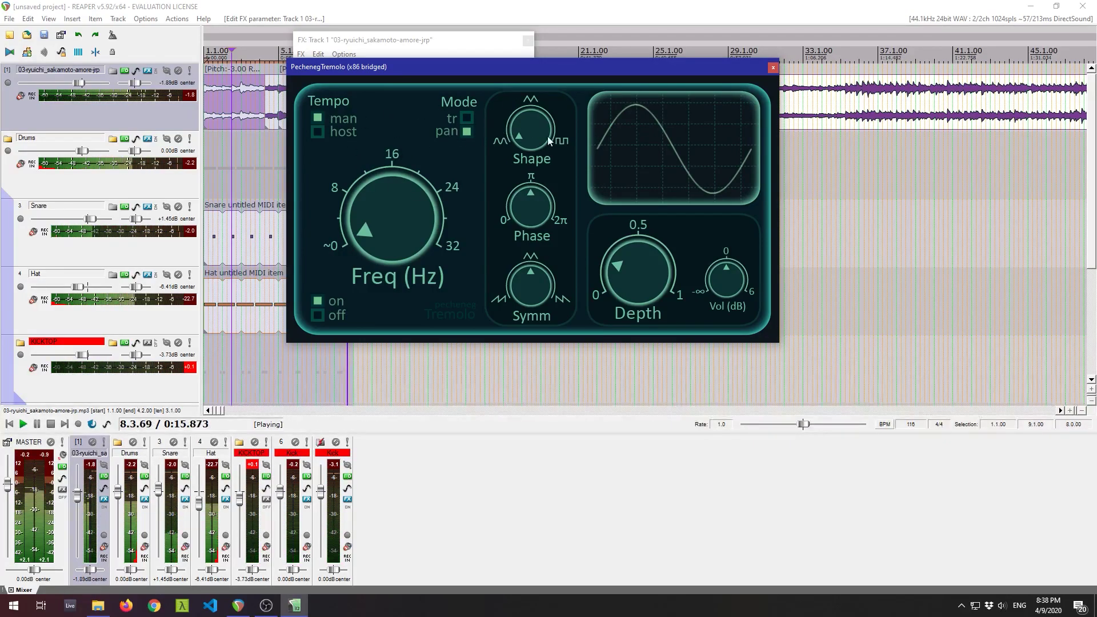
click(466, 118)
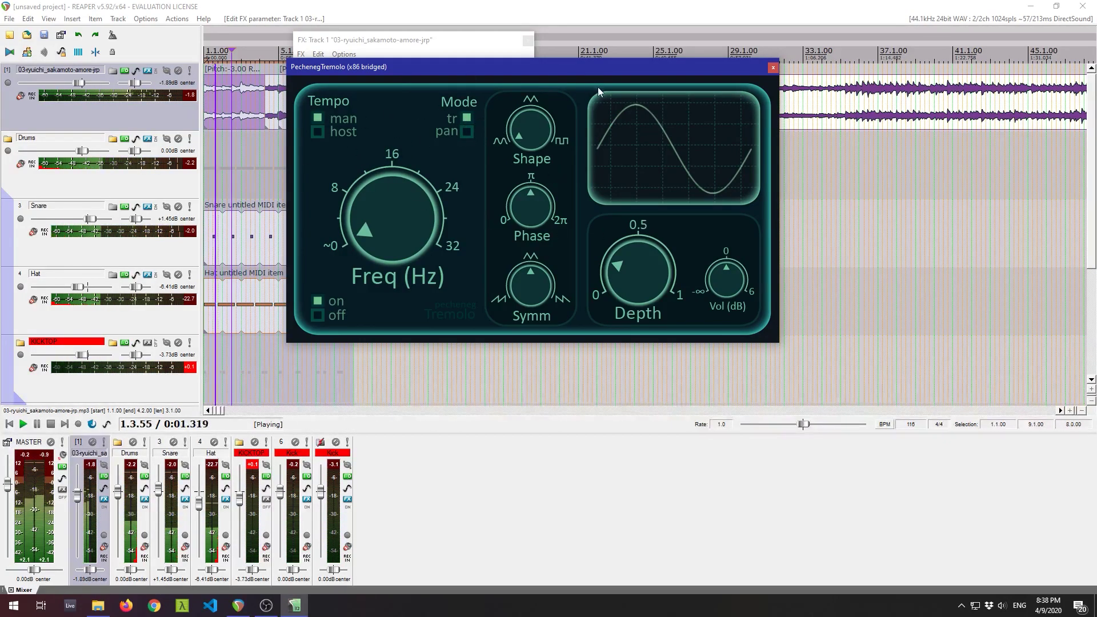
click(774, 67)
click(528, 40)
key(space)
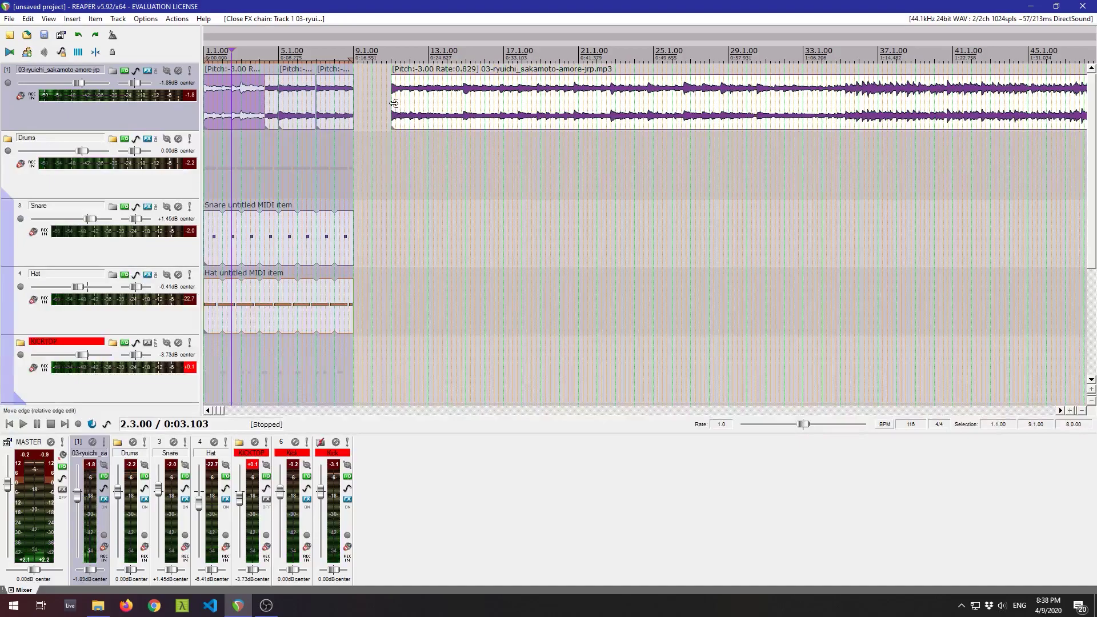
Audition the long sample item from 35.2.00 and compare it with the beat played from the project start.
click(845, 118)
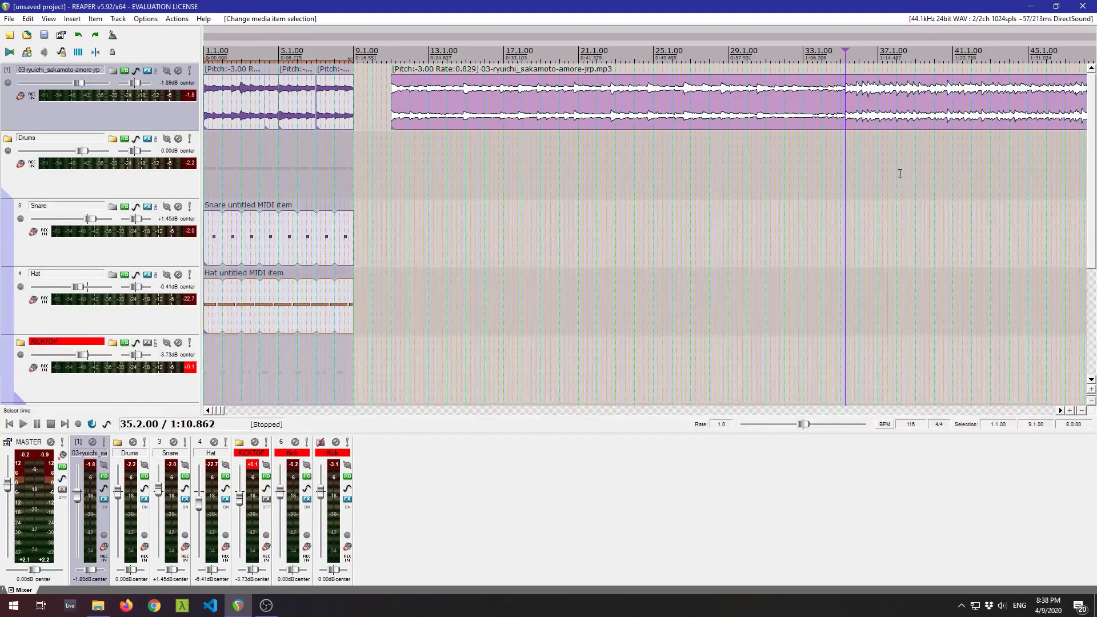
key(space)
click(203, 72)
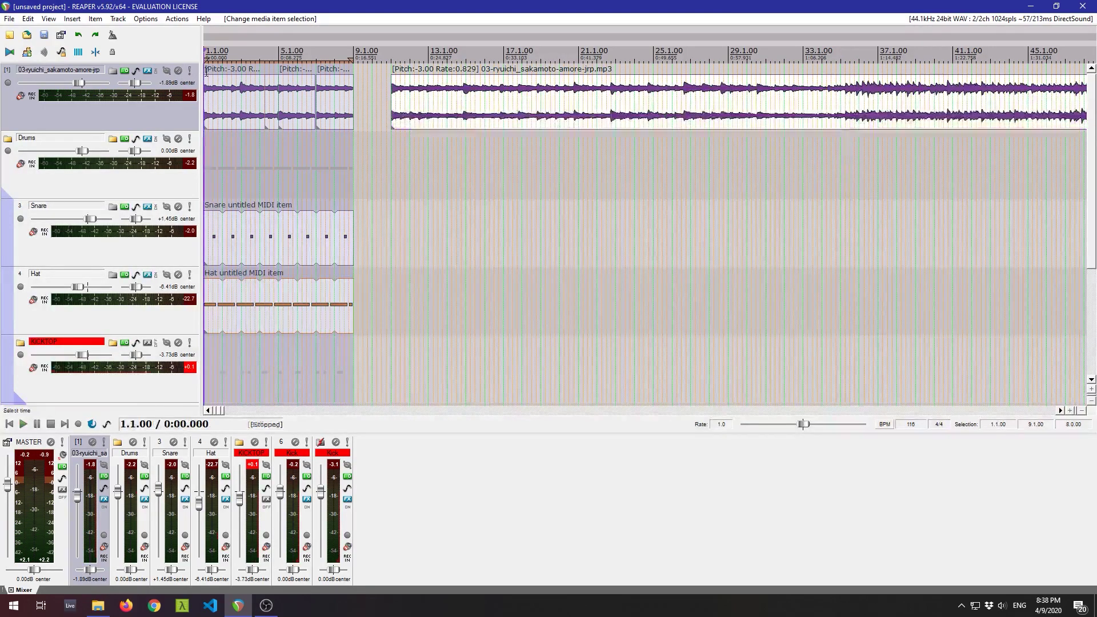
key(space)
click(844, 103)
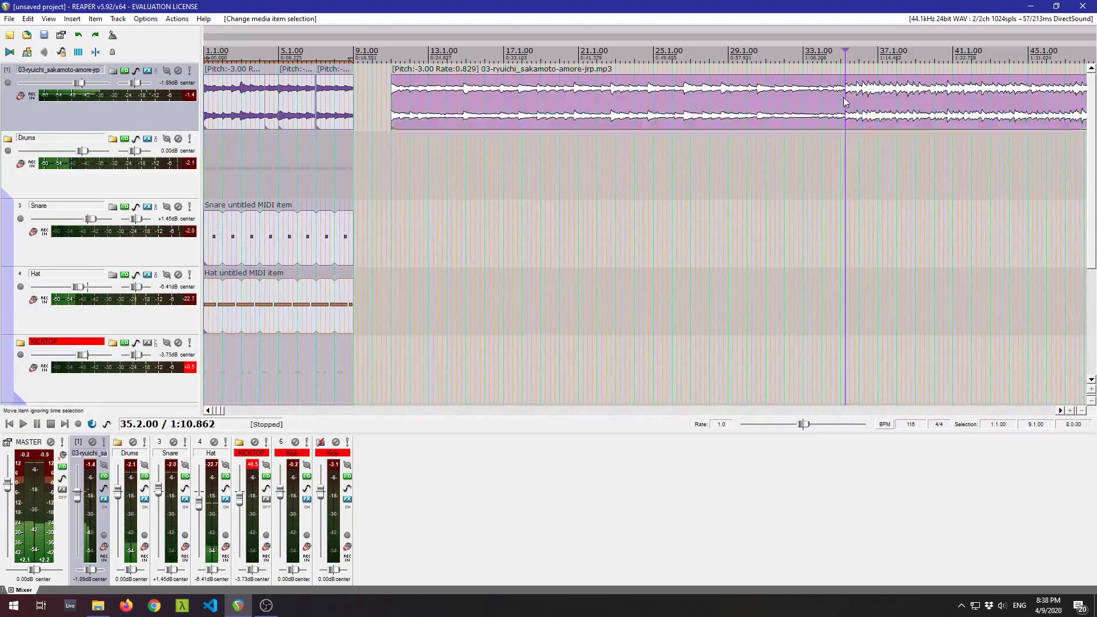
key(space)
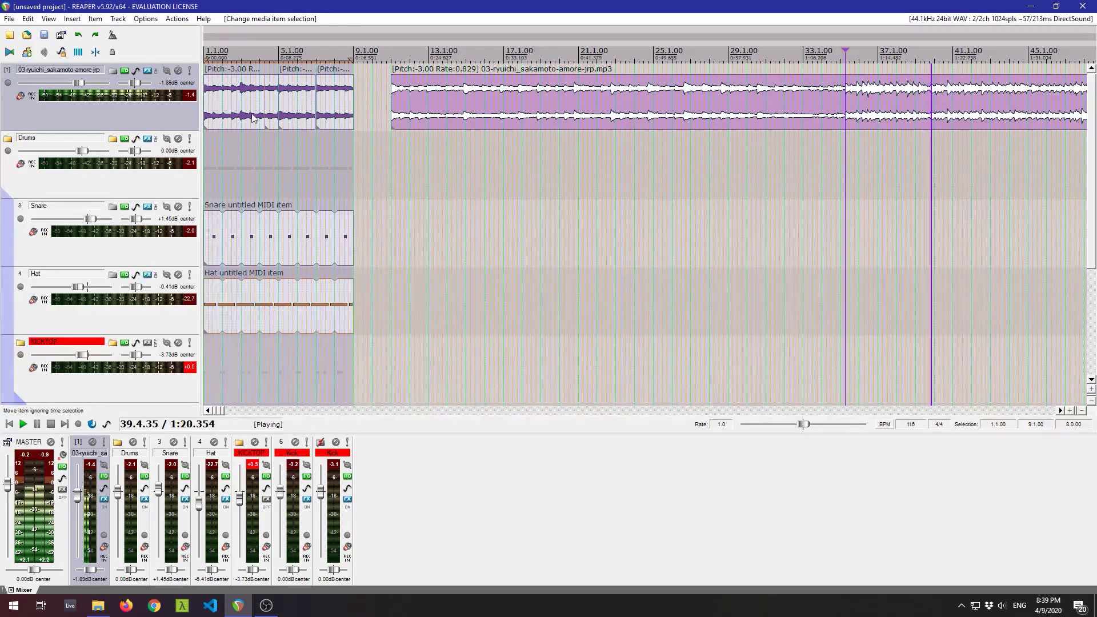
Play the beat from the project start and lower the sample track's volume to -7.09 dB.
click(205, 70)
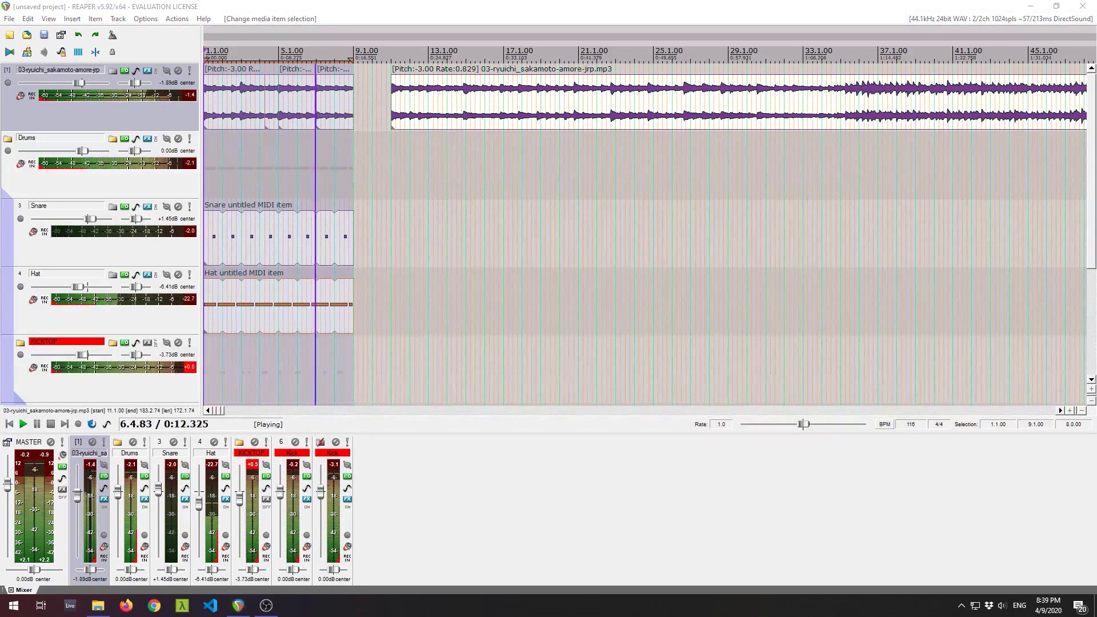
drag(73, 497, 80, 506)
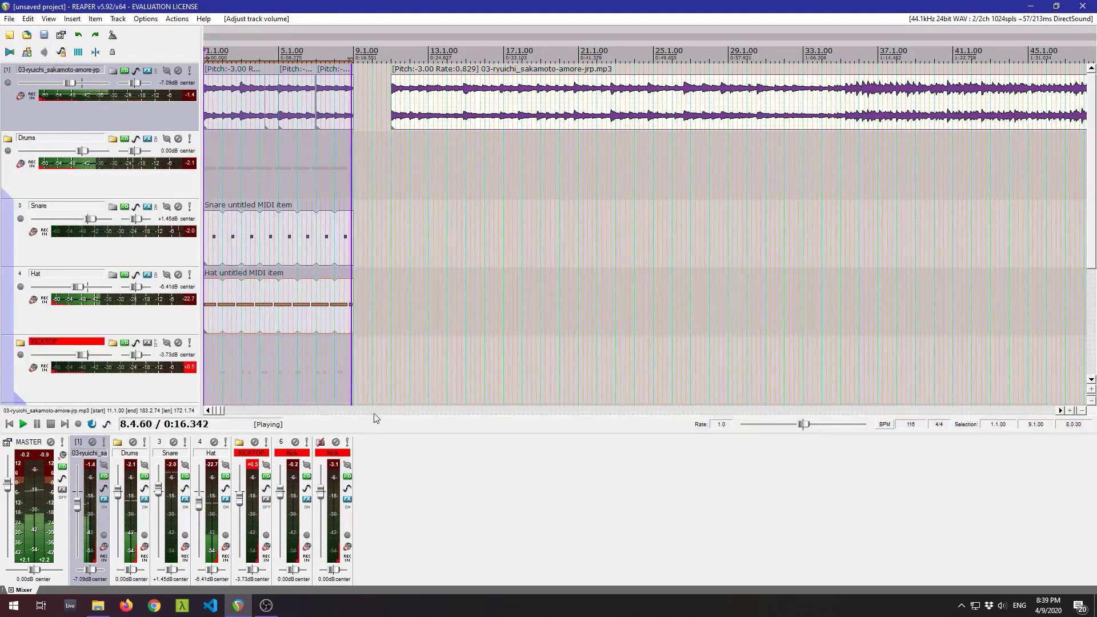